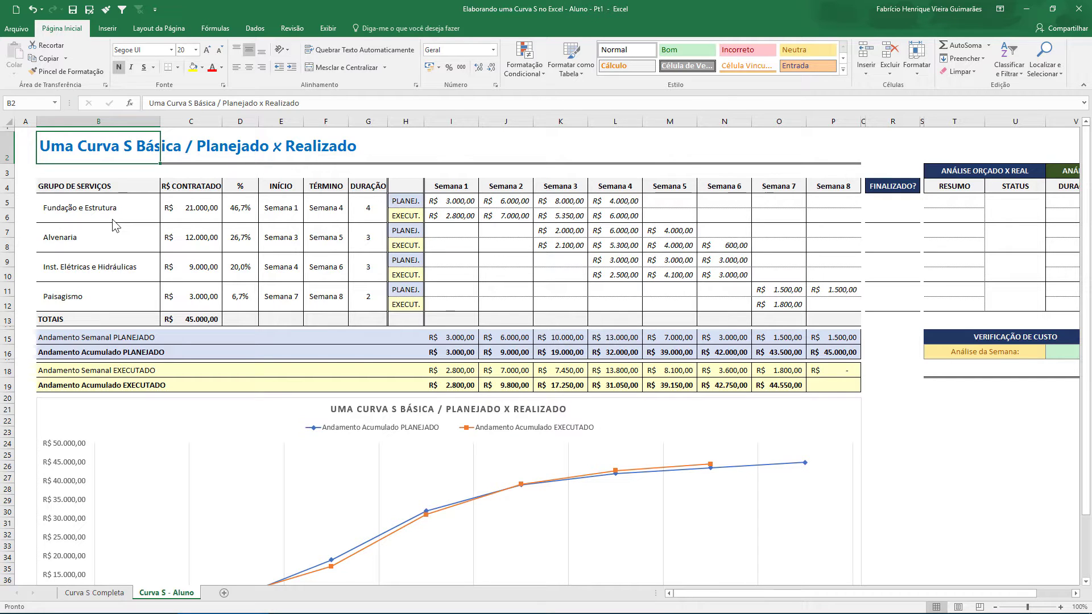
- Examine the color highlighting of the planned and executed weekly values on the Curva S Completa sheet
click(96, 593)
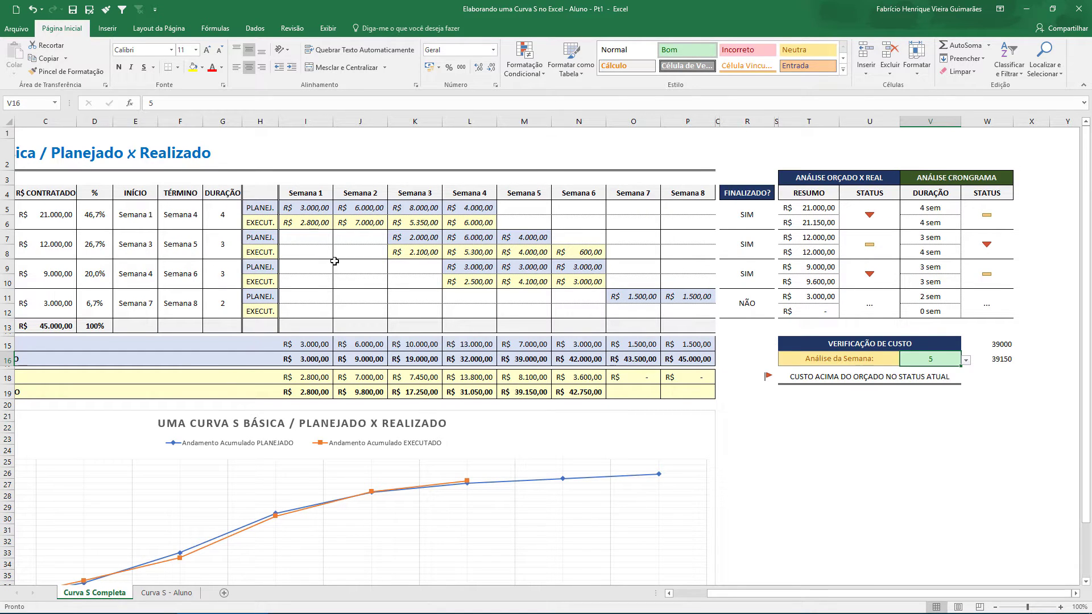
drag(313, 214, 679, 310)
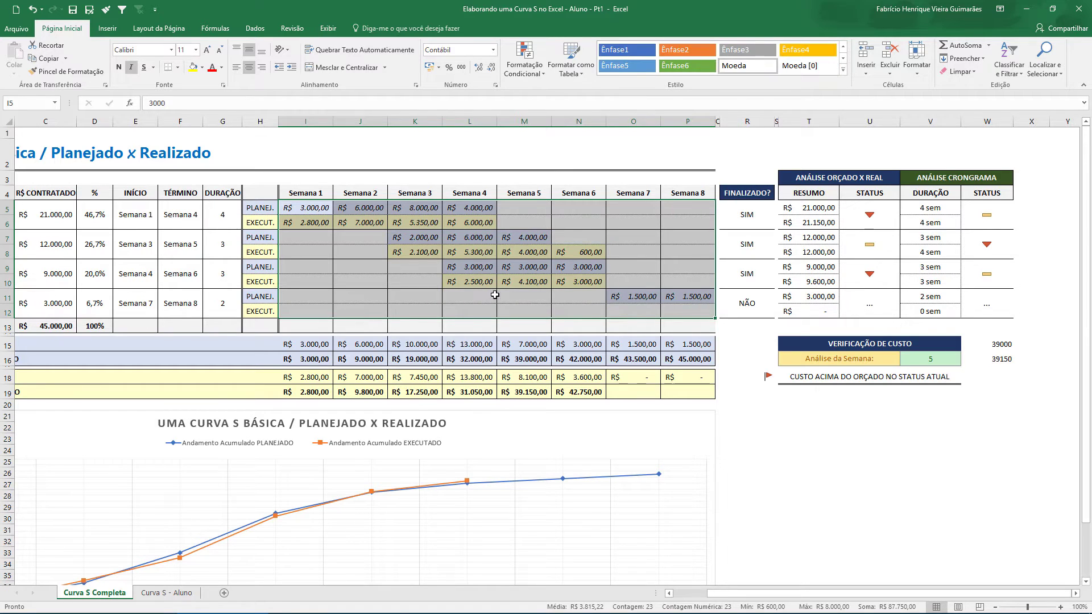
click(304, 210)
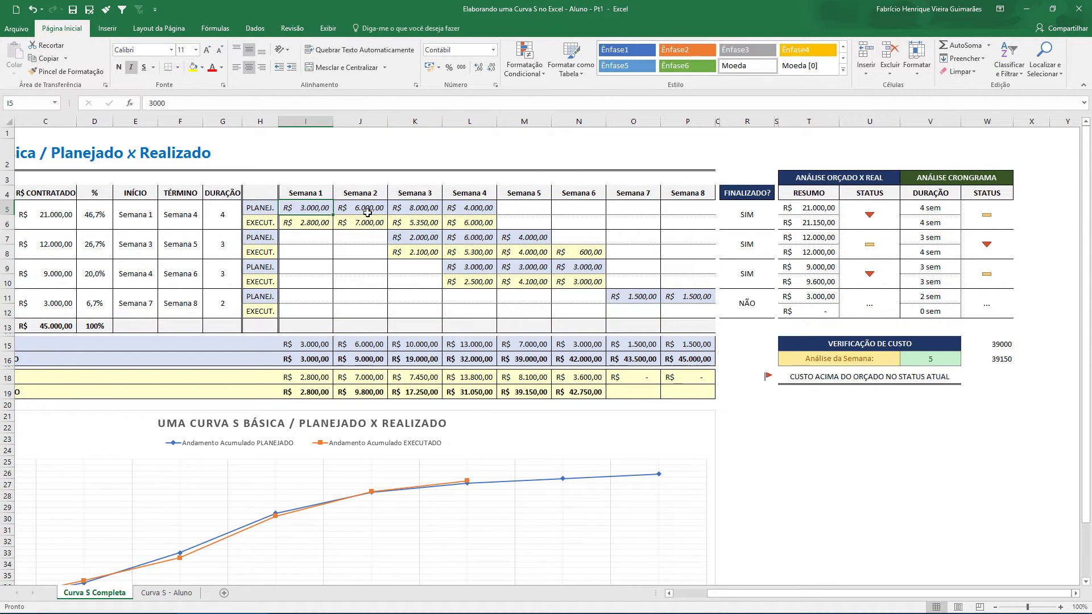
click(370, 212)
click(438, 211)
click(484, 210)
click(539, 217)
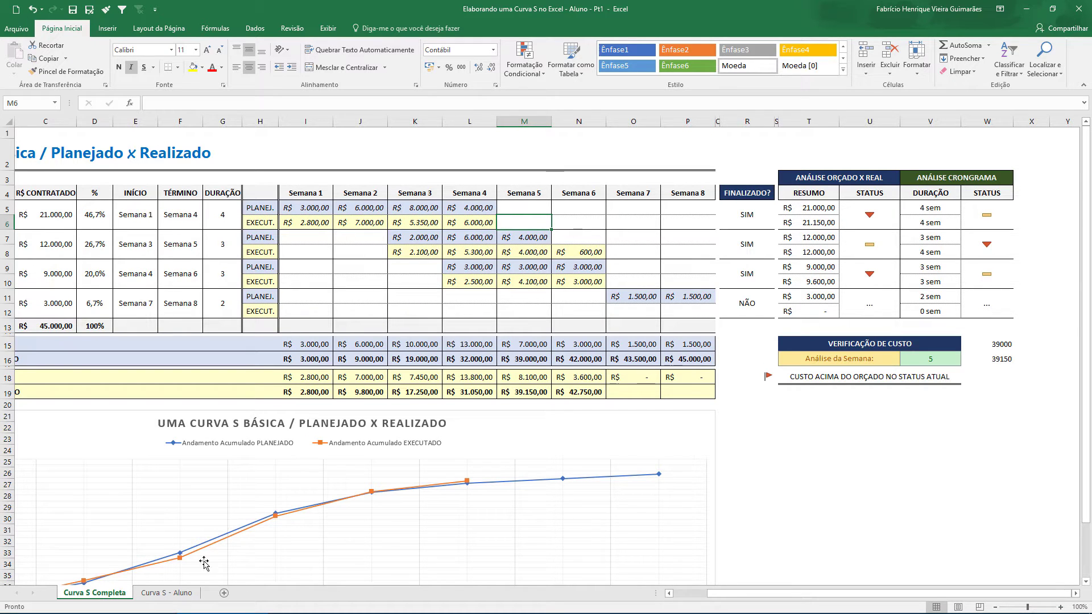
- On the Curva S - Aluno sheet, define a conditional formatting rule for the four PLANEJ. rows, Semana 1 to 8, for cell values different from 0
click(188, 590)
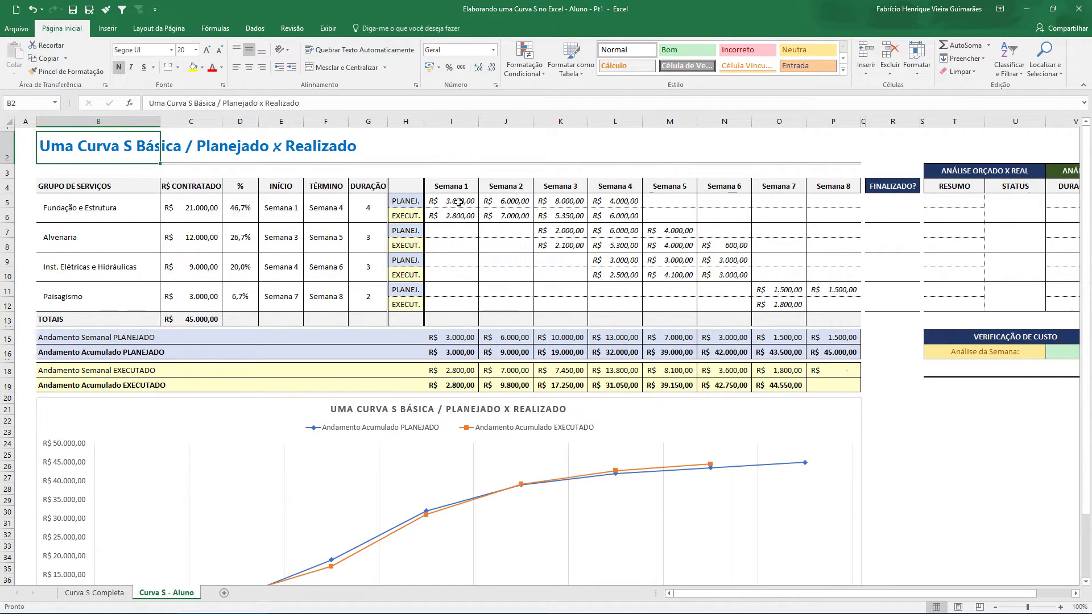
drag(459, 202, 819, 200)
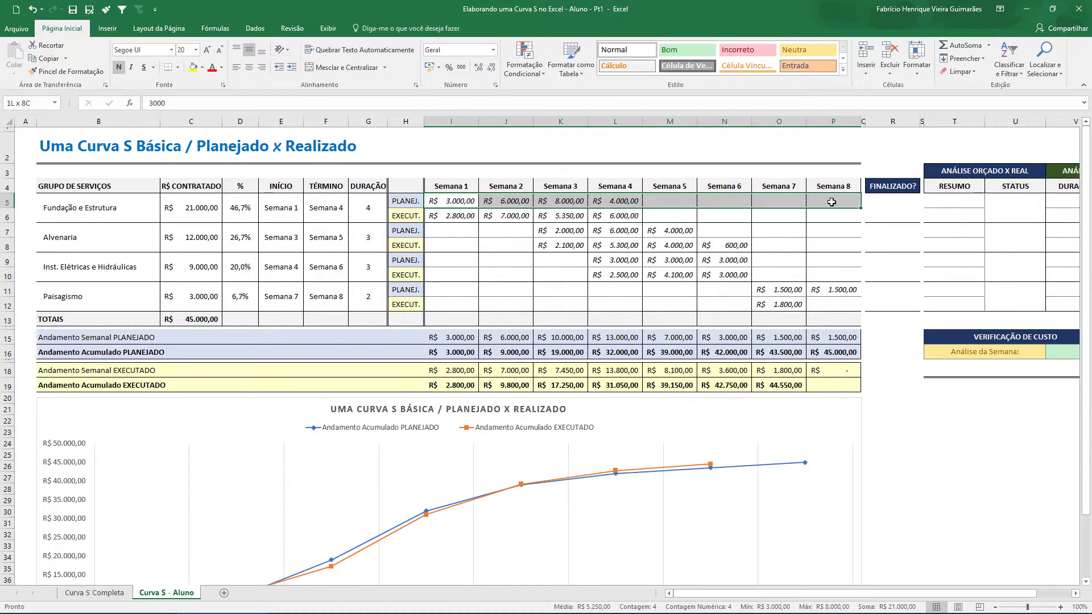
drag(464, 232, 838, 234)
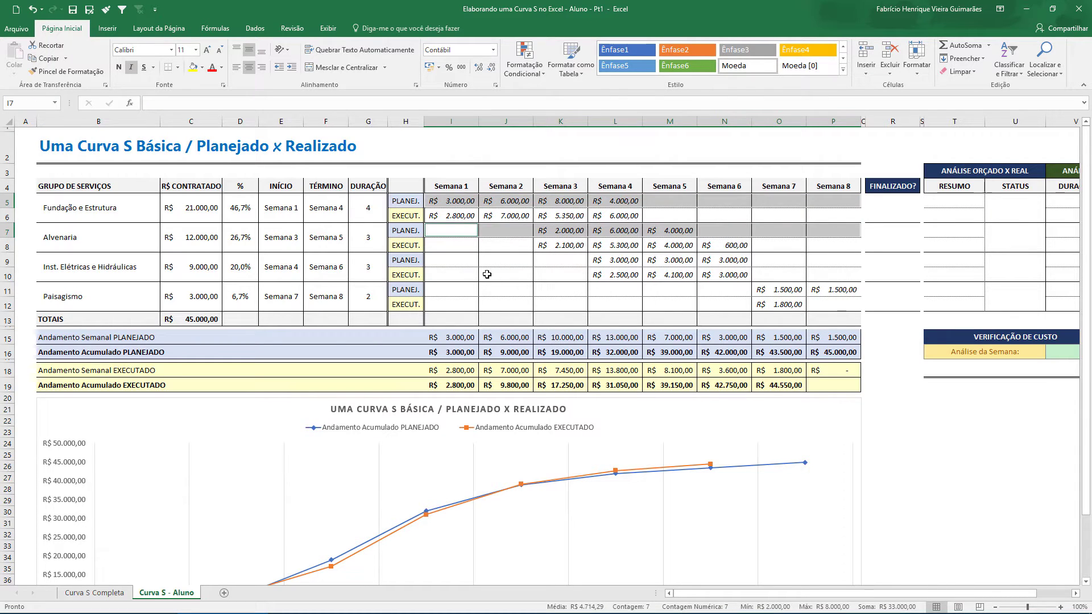
drag(461, 265, 738, 271)
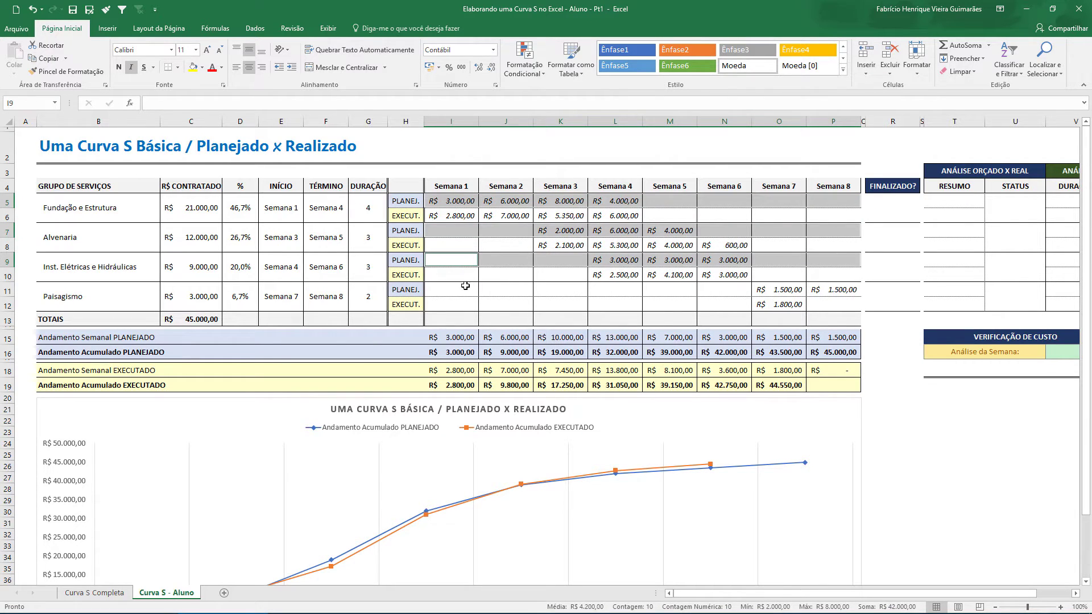
drag(465, 286, 828, 292)
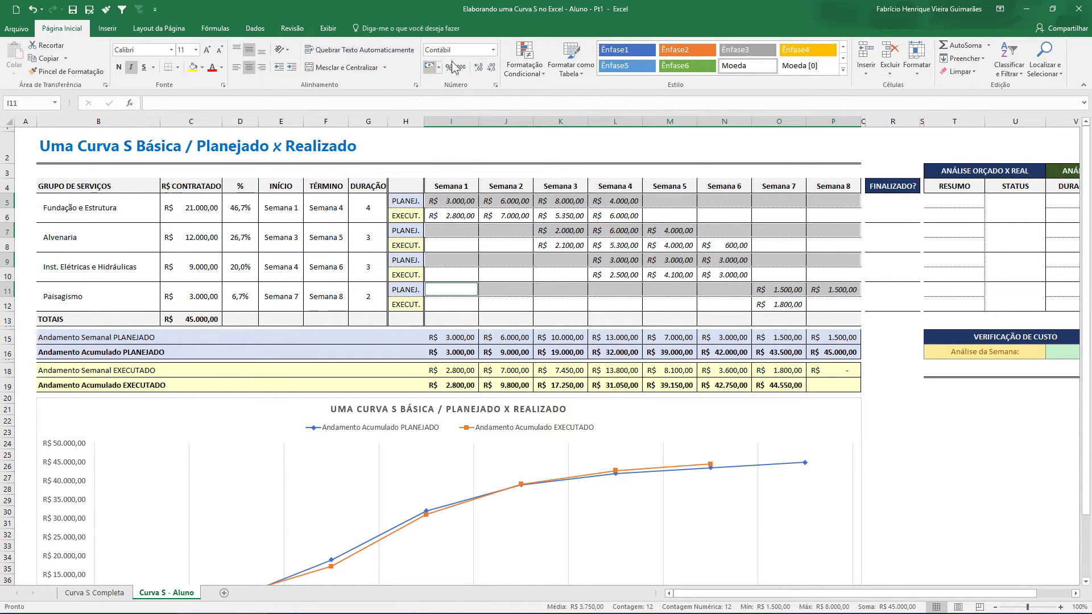
click(537, 69)
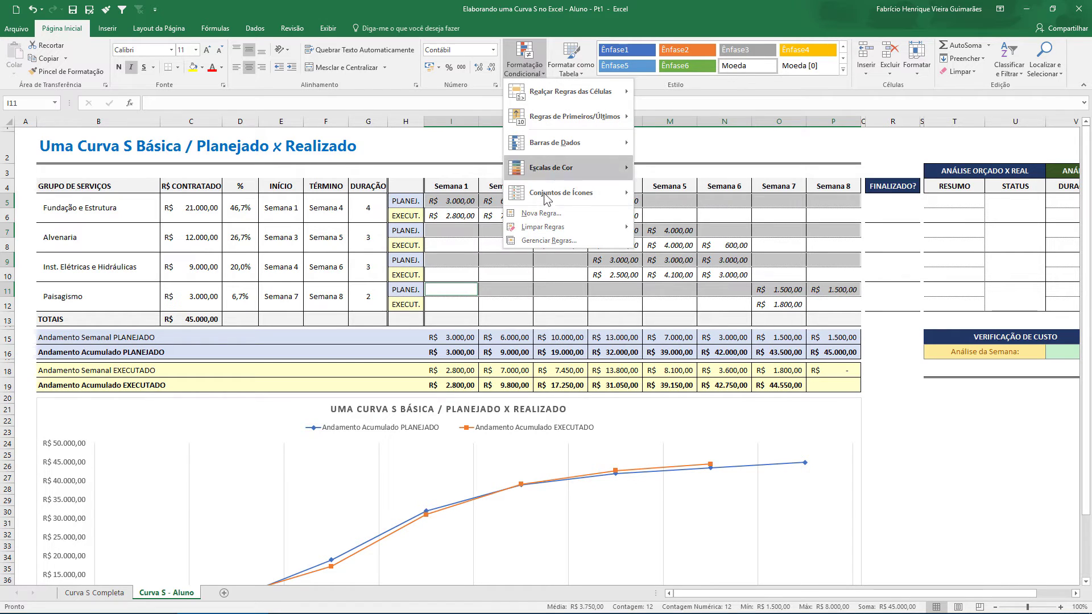
click(546, 215)
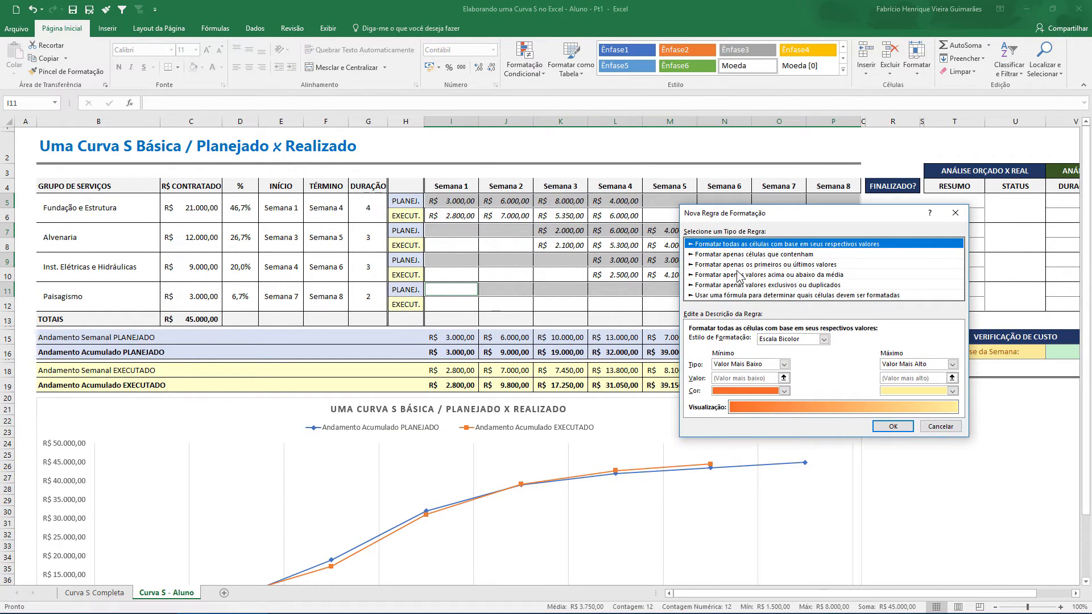
click(728, 259)
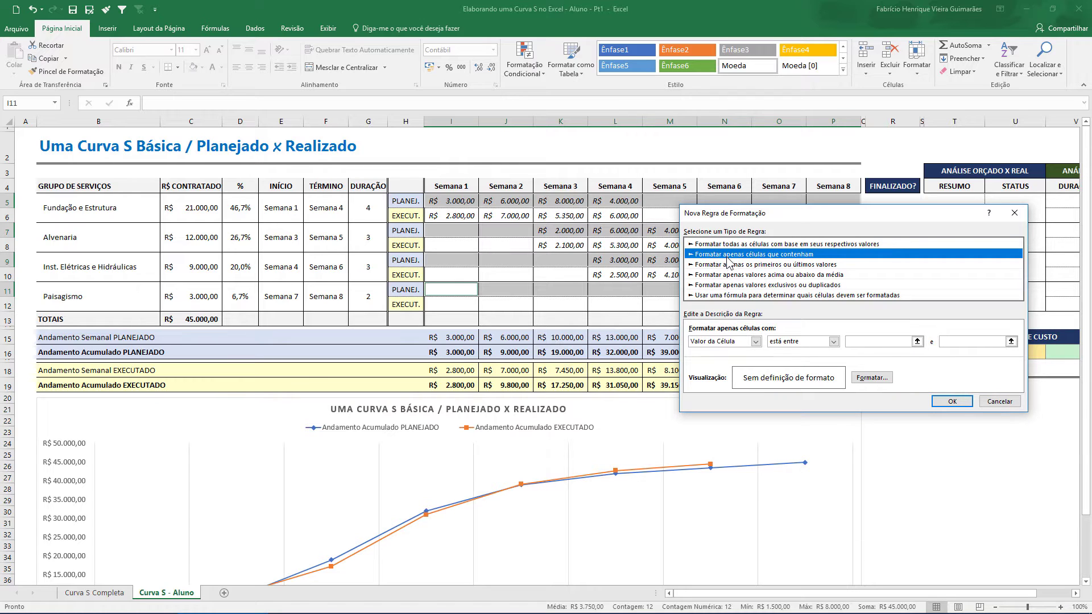
click(834, 342)
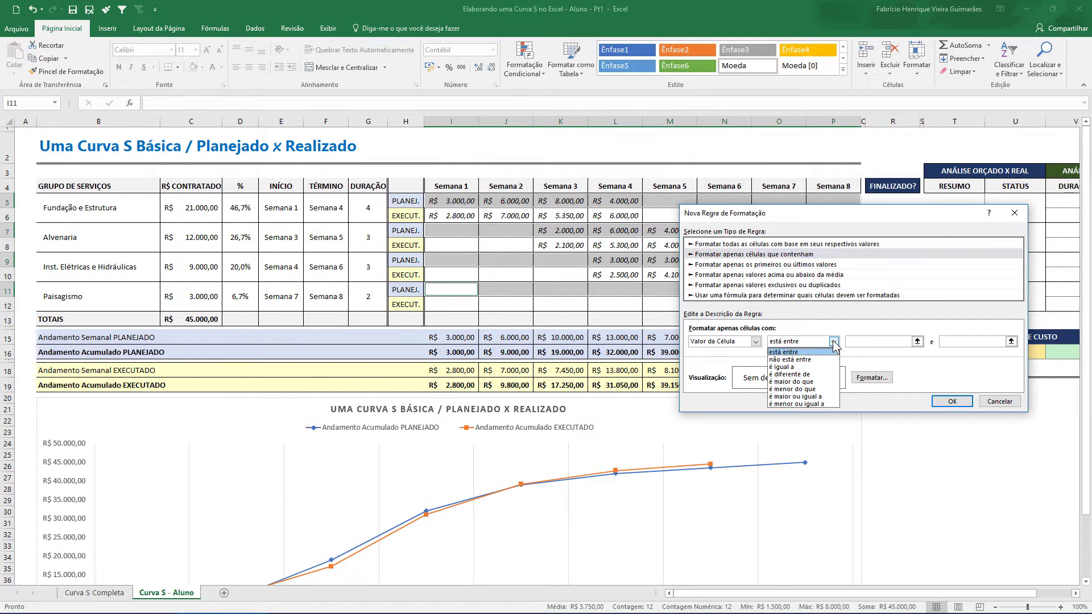
click(819, 375)
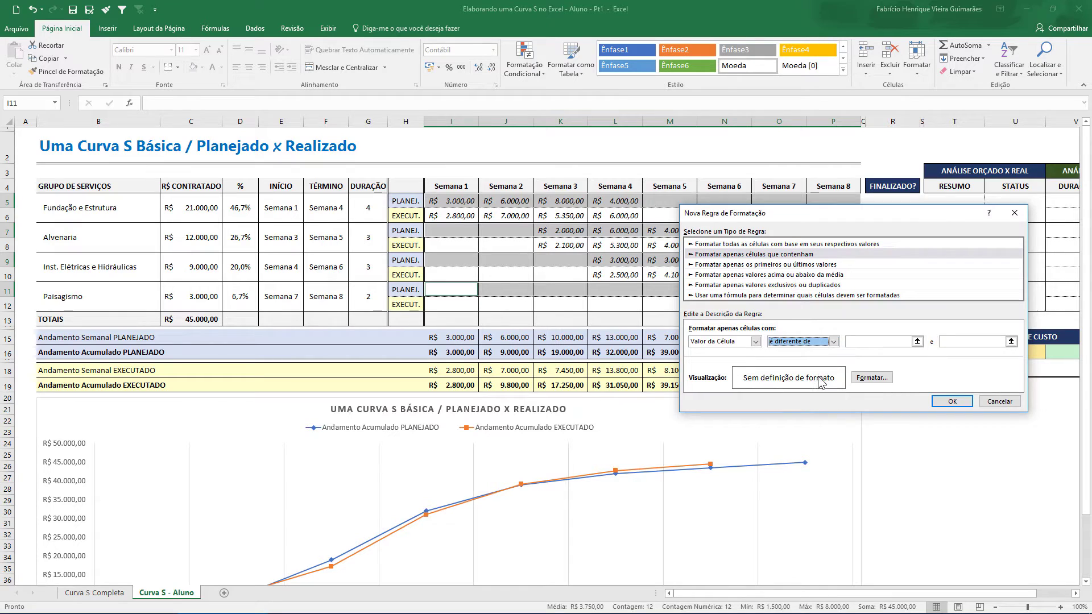
click(867, 343)
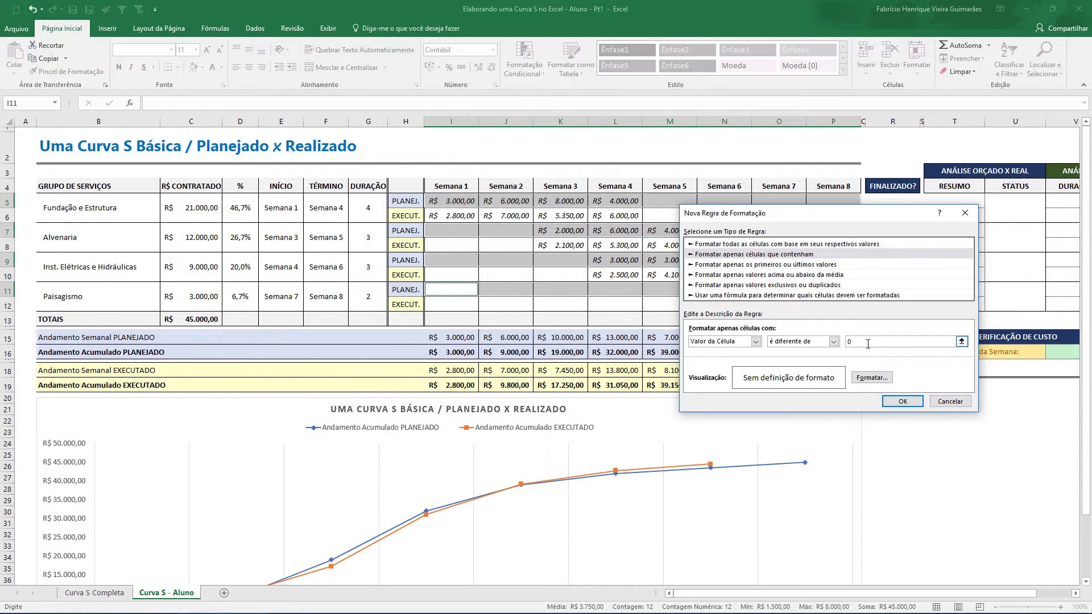
- Give the PLANEJ. rule a light blue background fill and apply it to the selected rows
click(870, 378)
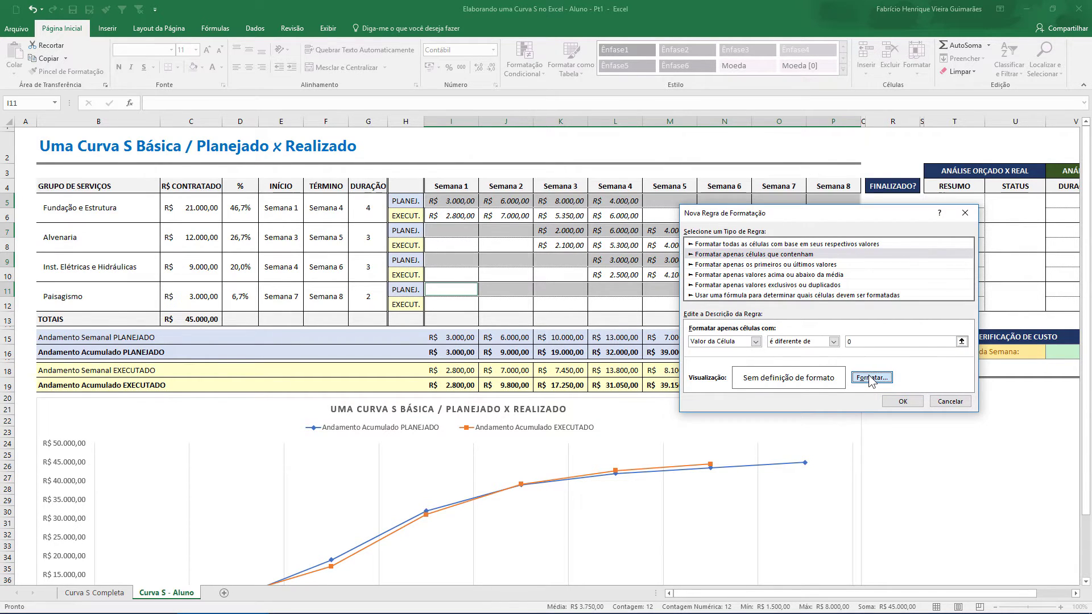
click(793, 188)
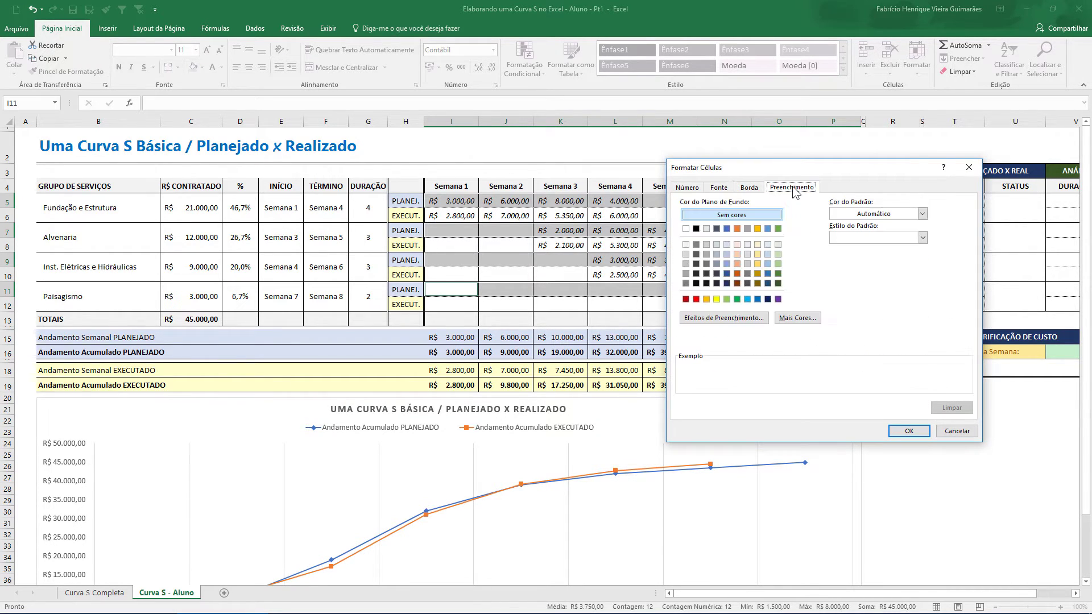
click(727, 246)
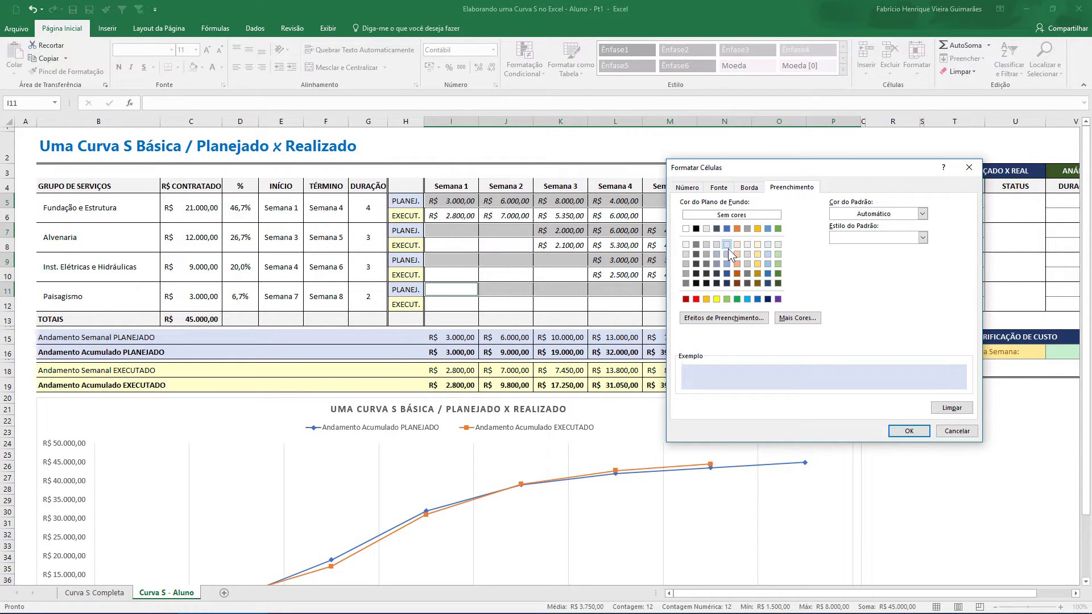
click(908, 431)
click(902, 402)
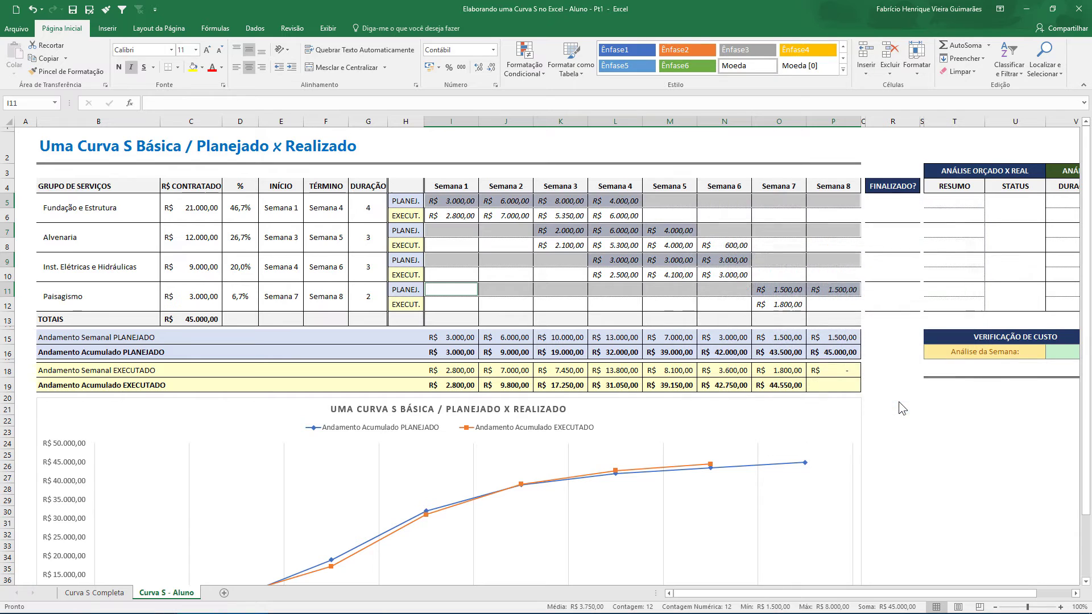
click(616, 293)
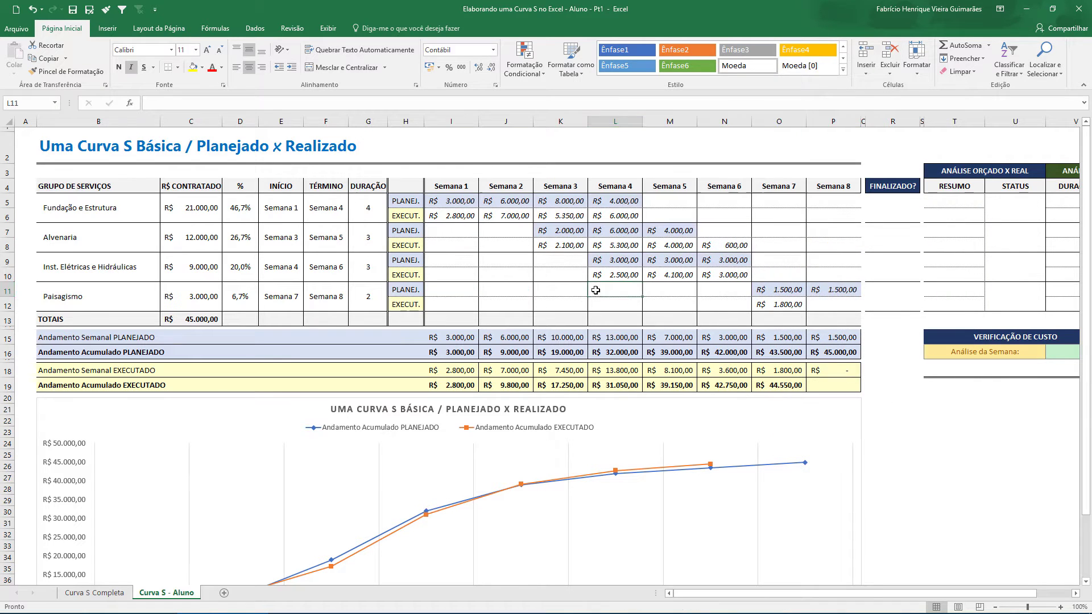
- Check the conditional fill on the planned values of Fundação e Estrutura and Alvenaria
click(453, 204)
click(490, 202)
click(570, 205)
click(622, 202)
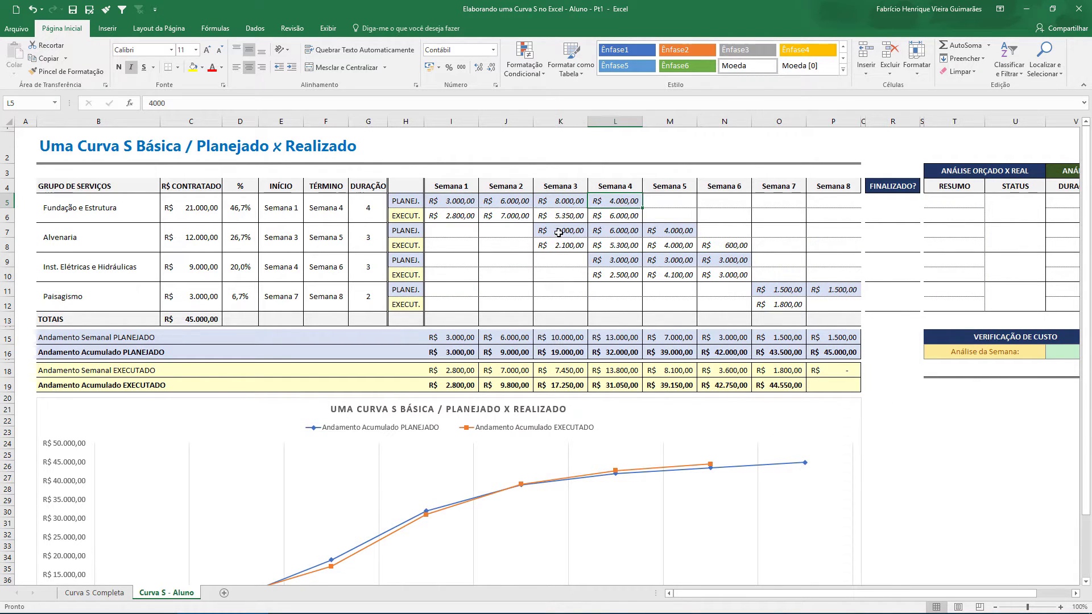
click(559, 233)
click(626, 233)
click(681, 234)
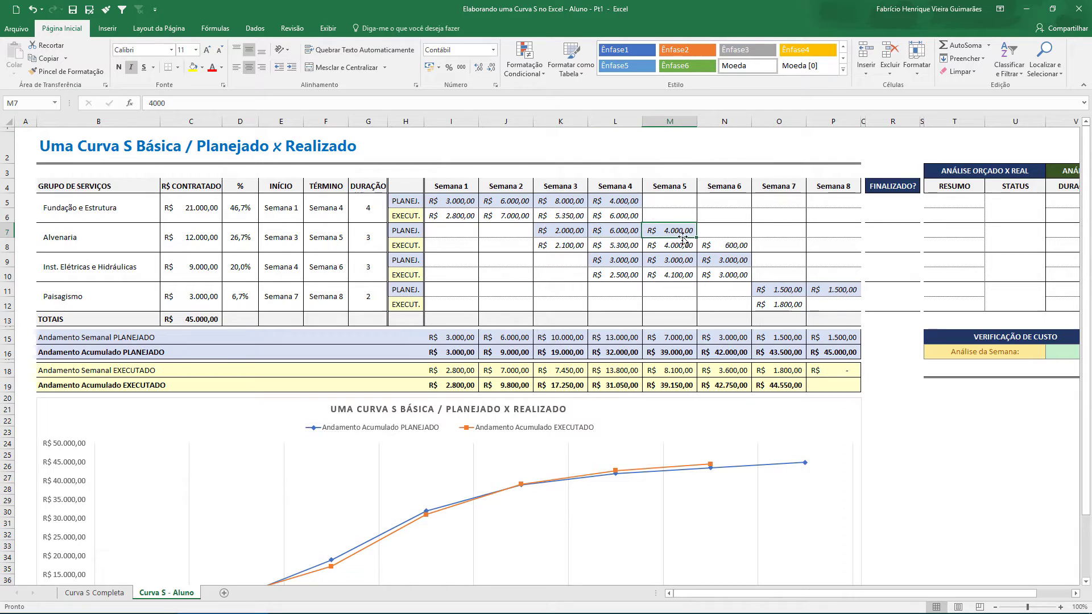
- Test the rule by entering 2000 in L5 and 200 in M5, then undo both entries
click(662, 201)
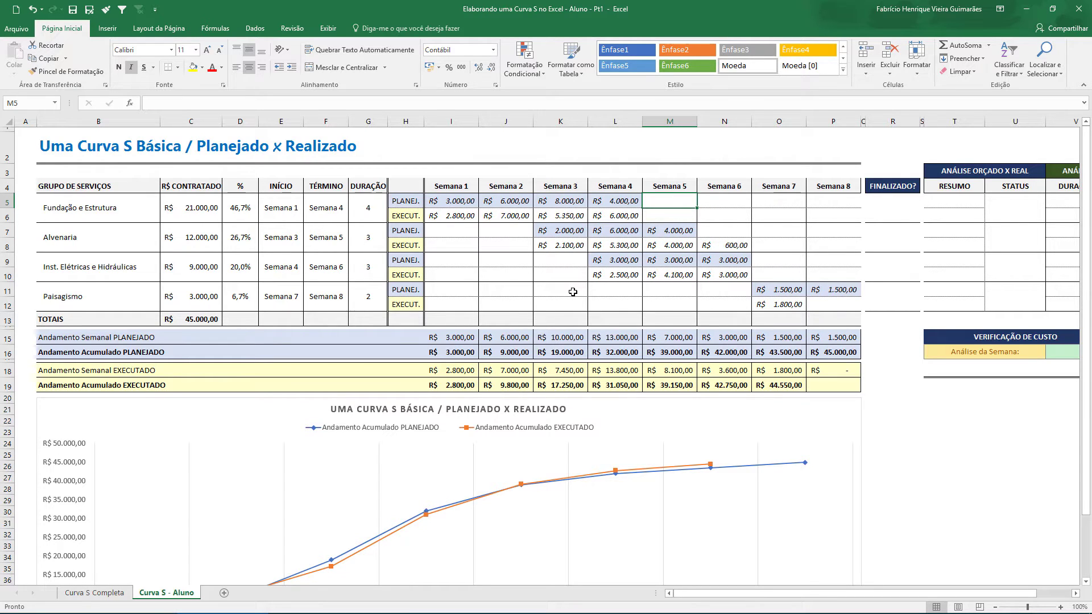
key(Left)
text(2000)
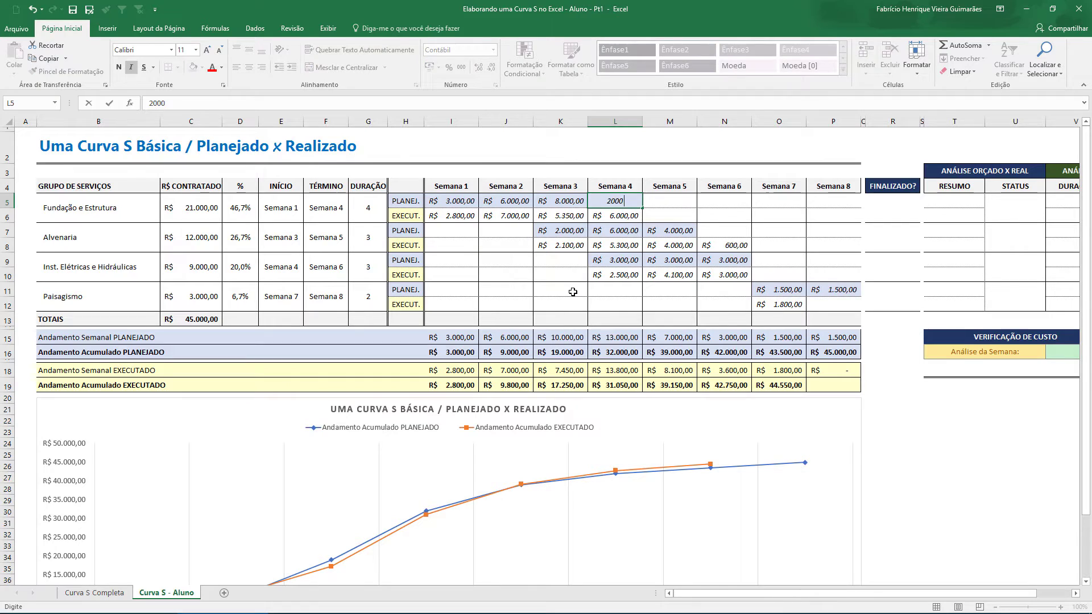
key(Tab)
text(200)
key(Tab)
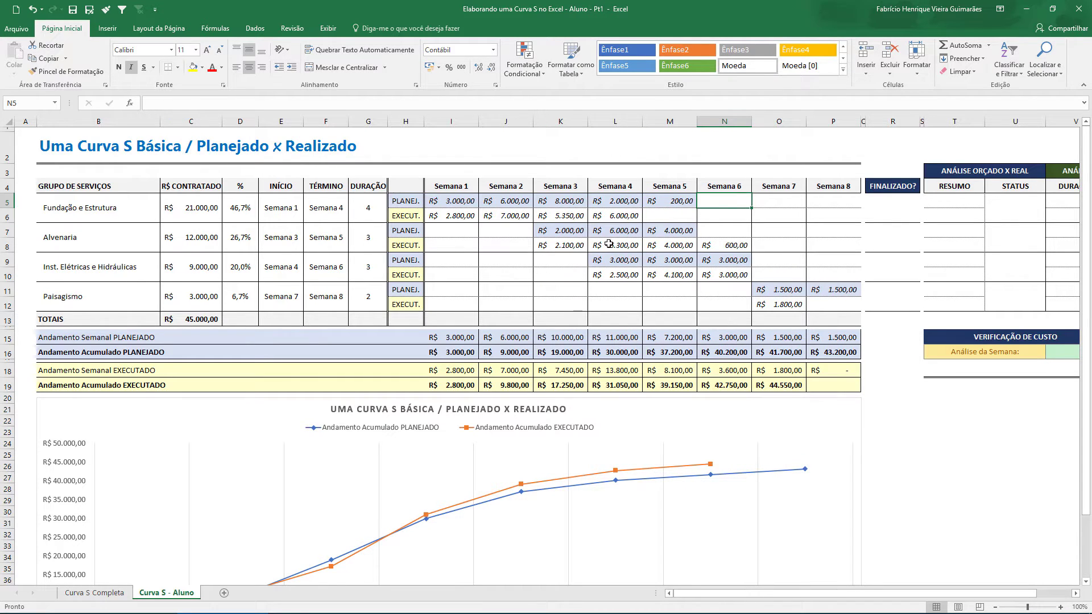
key(ctrl+z)
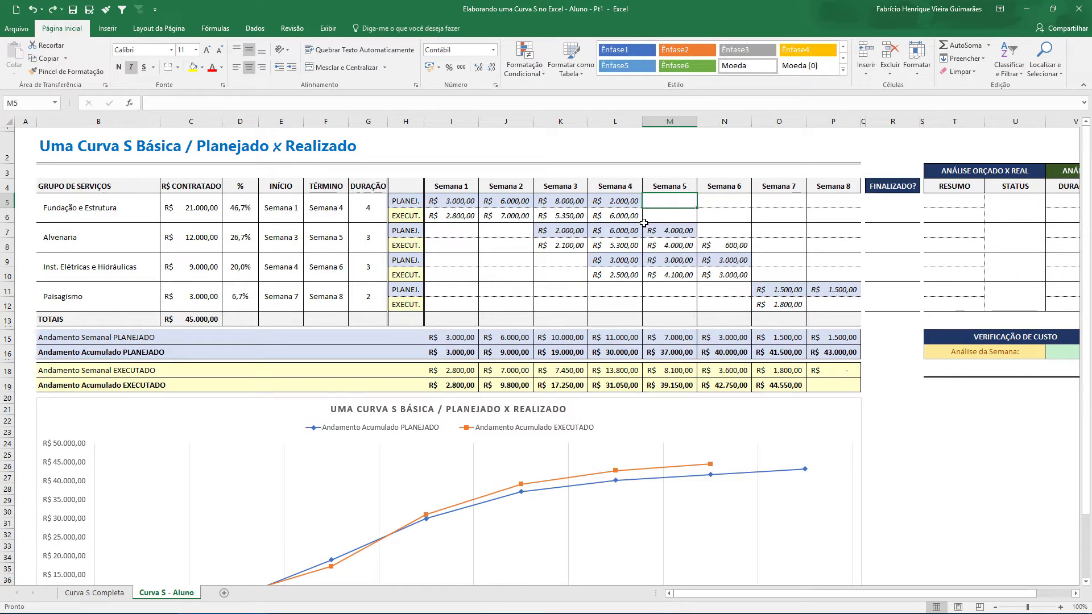
key(ctrl+z)
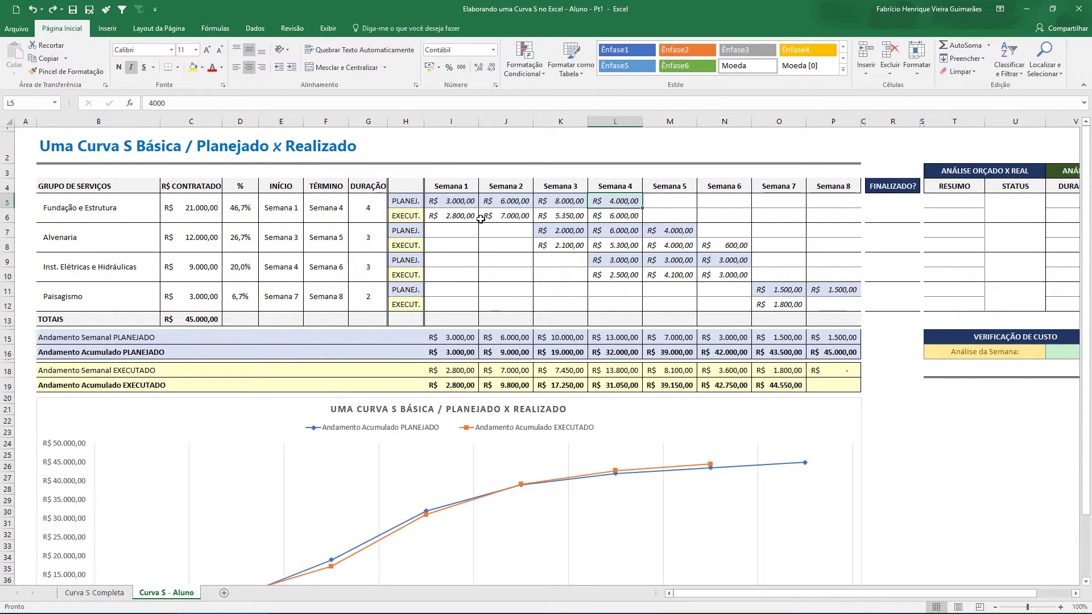
- Define a conditional formatting rule for the four EXECUT. rows, Semana 1 to 8, for cell values different from 0
drag(462, 216, 815, 218)
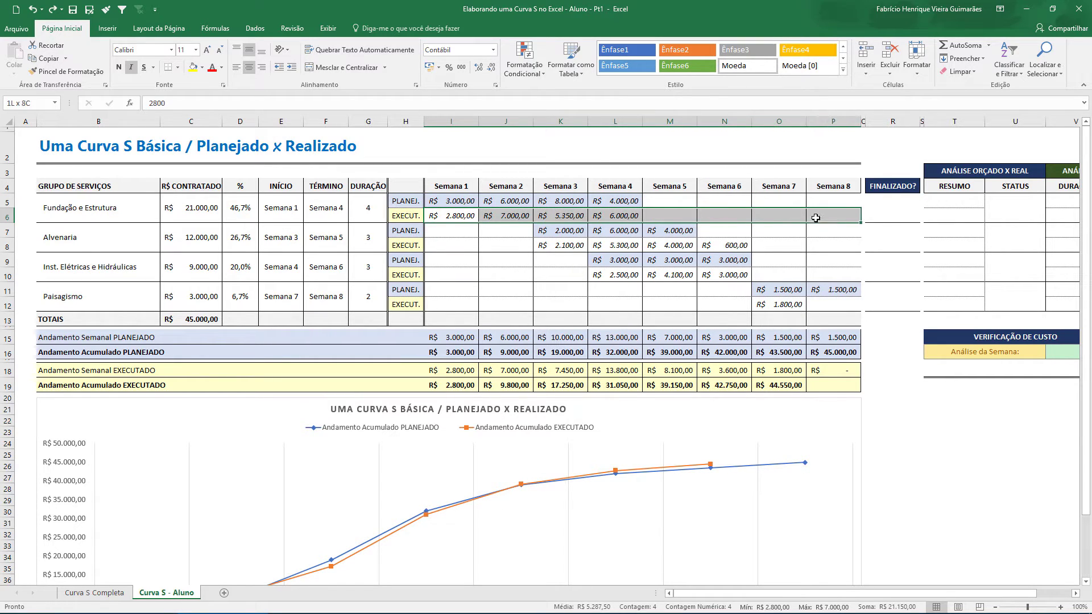
drag(449, 245, 813, 246)
drag(446, 274, 830, 274)
drag(464, 302, 819, 310)
click(517, 72)
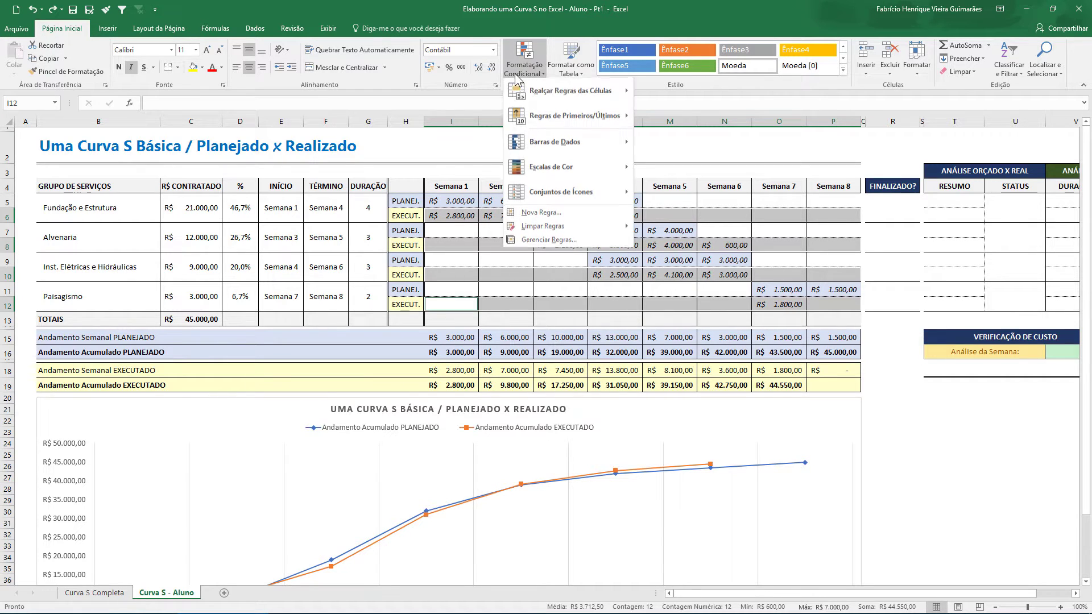
click(541, 212)
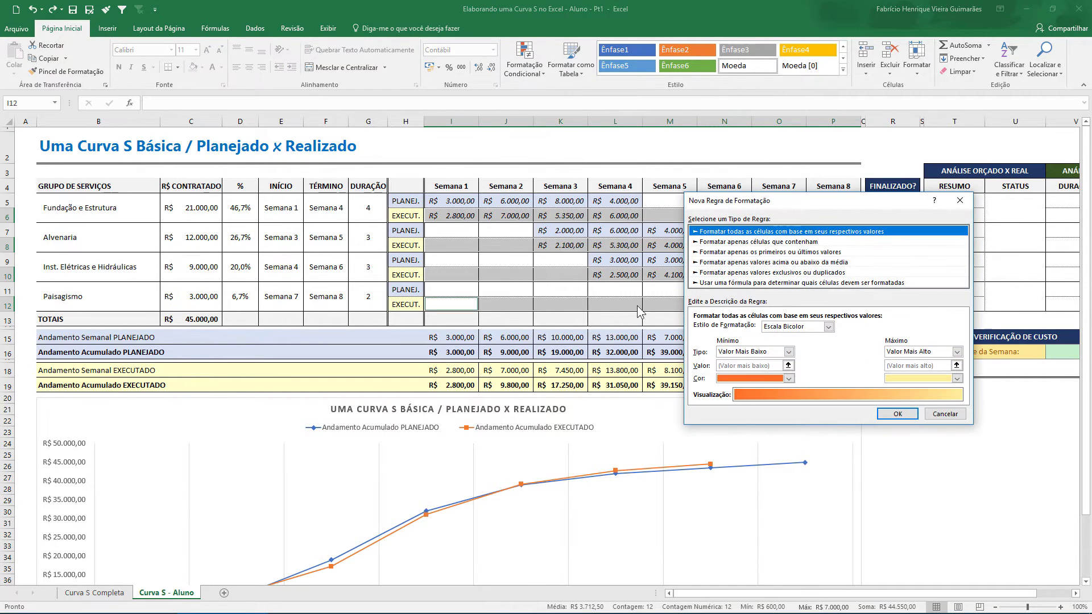
click(789, 242)
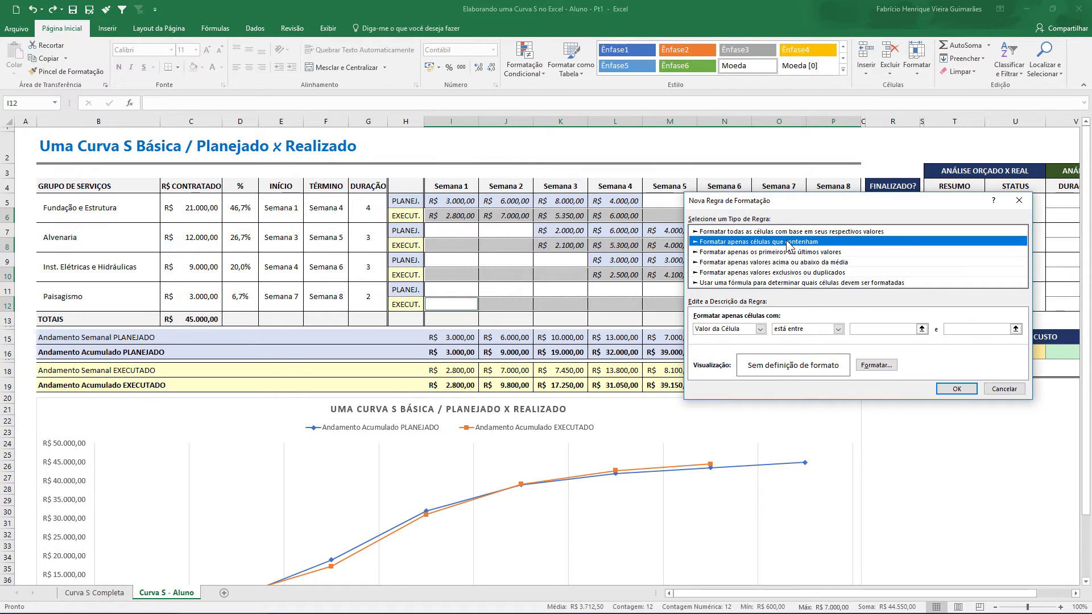
click(817, 329)
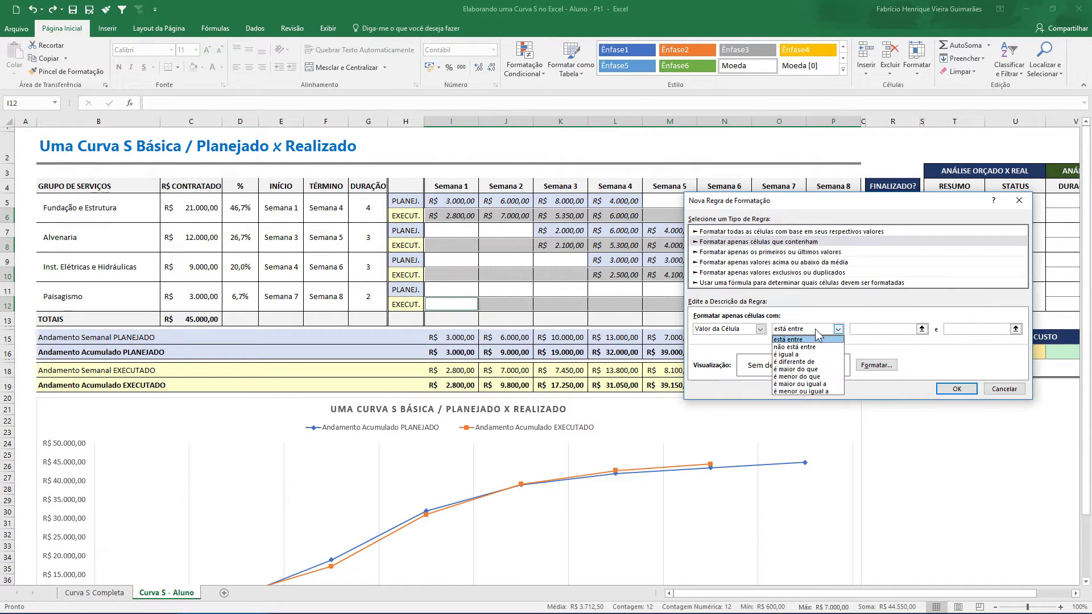
click(817, 361)
click(865, 330)
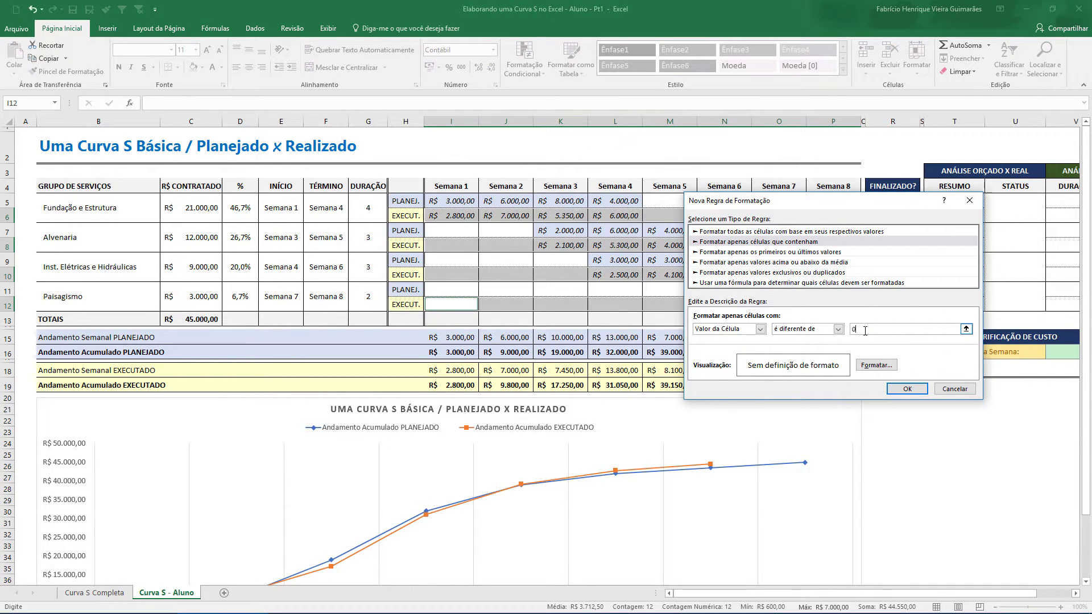
text(0)
- Give the EXECUT. rule a light yellow background fill and apply it to the selected rows
click(877, 366)
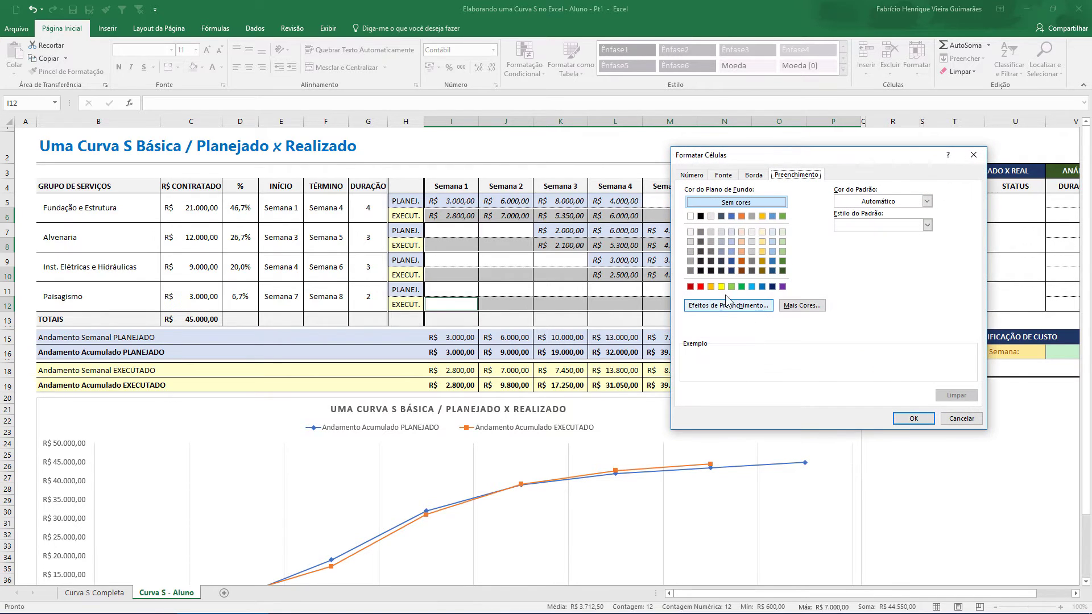
click(799, 307)
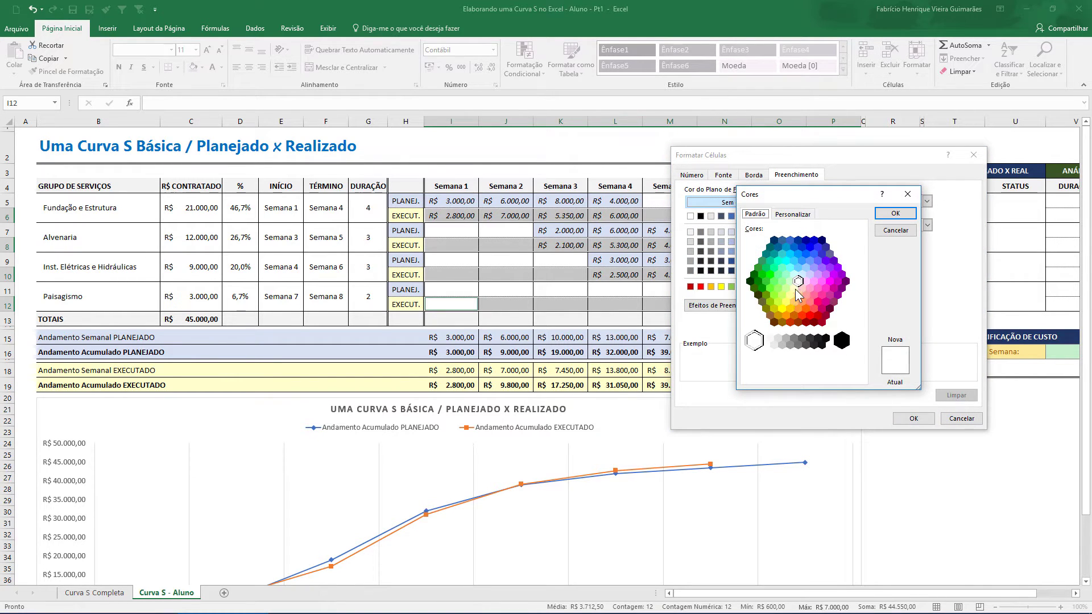
click(794, 289)
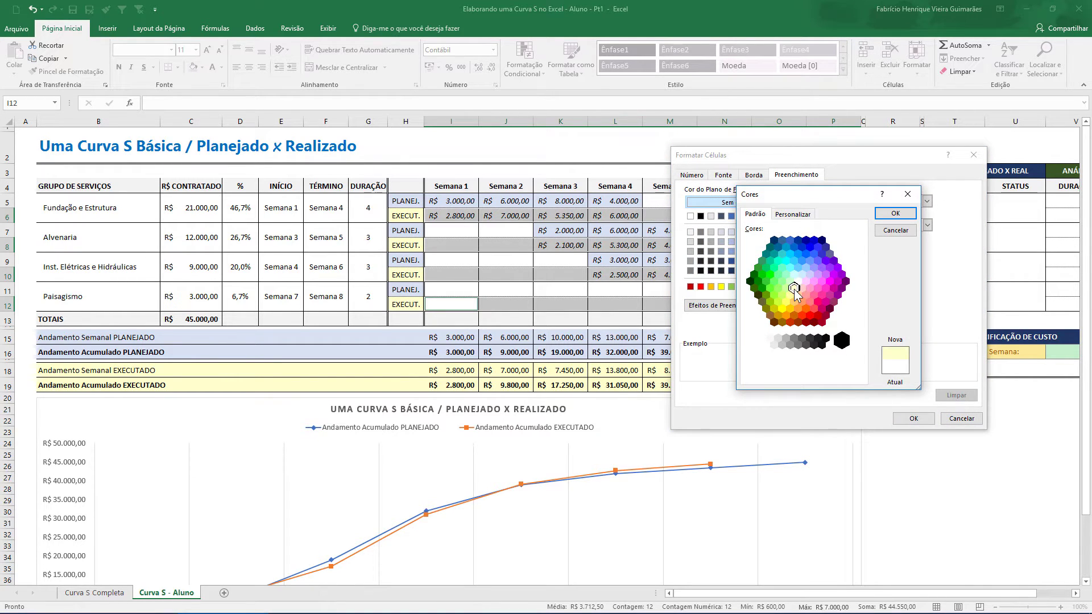
click(891, 214)
click(911, 419)
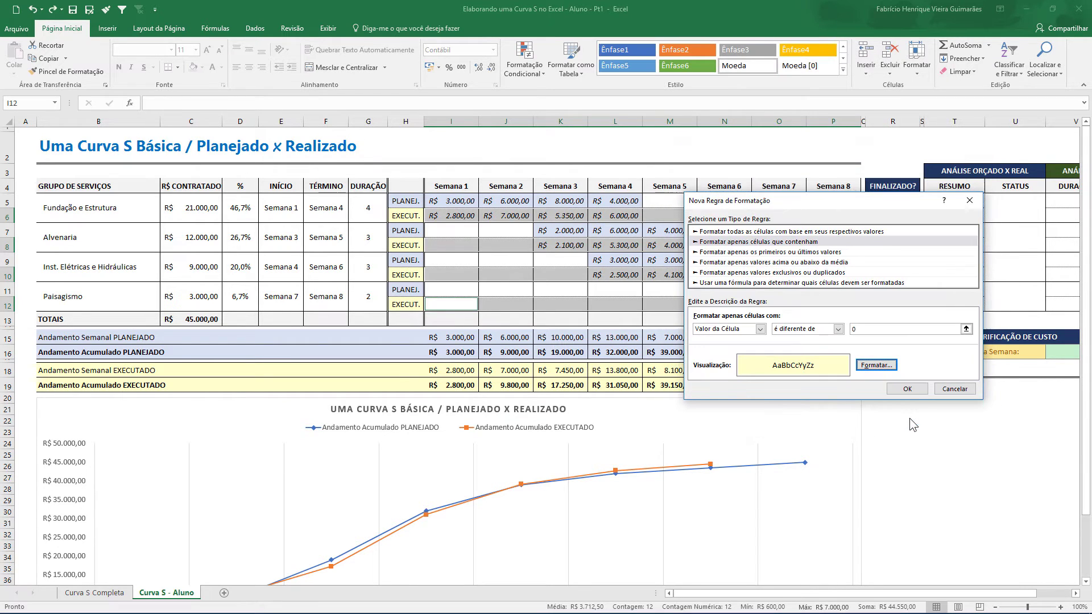
click(903, 389)
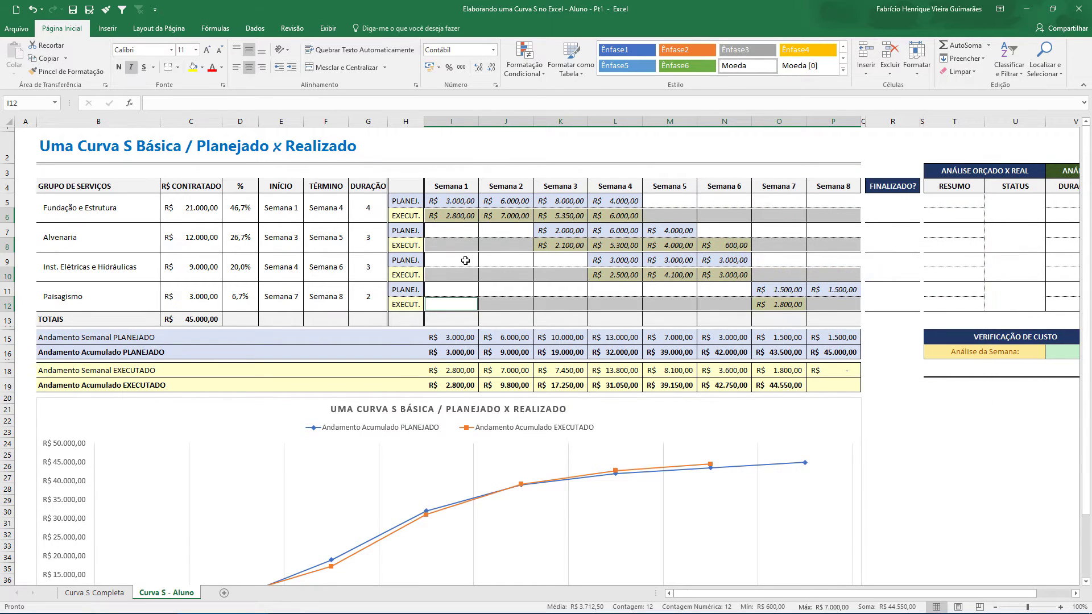
click(462, 242)
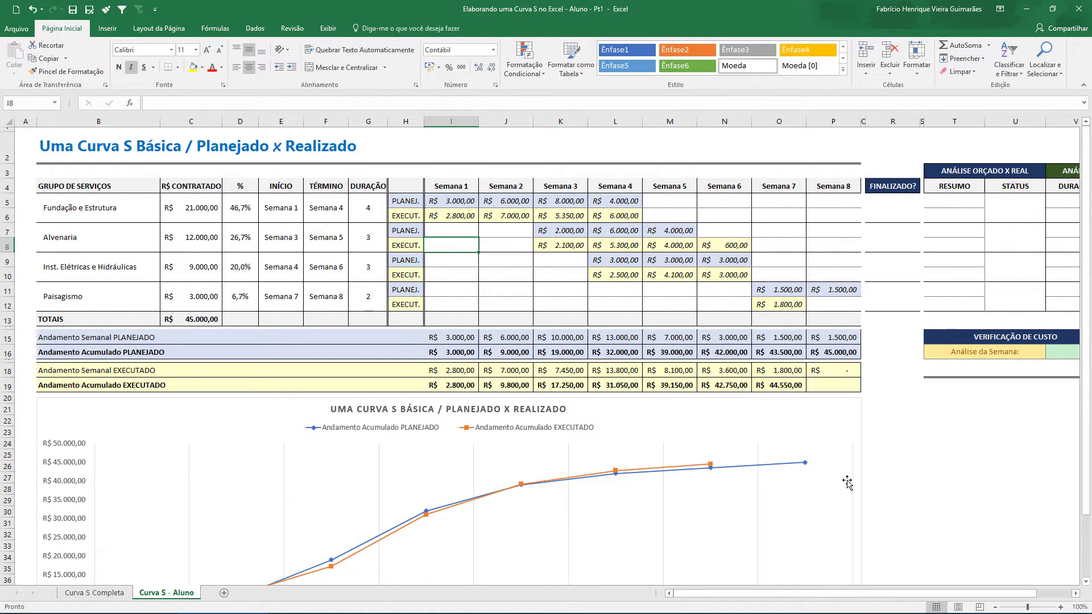
- Examine the FINALIZADO? dropdown options and the executed values of Fundação e Estrutura on the Curva S Completa sheet
click(104, 596)
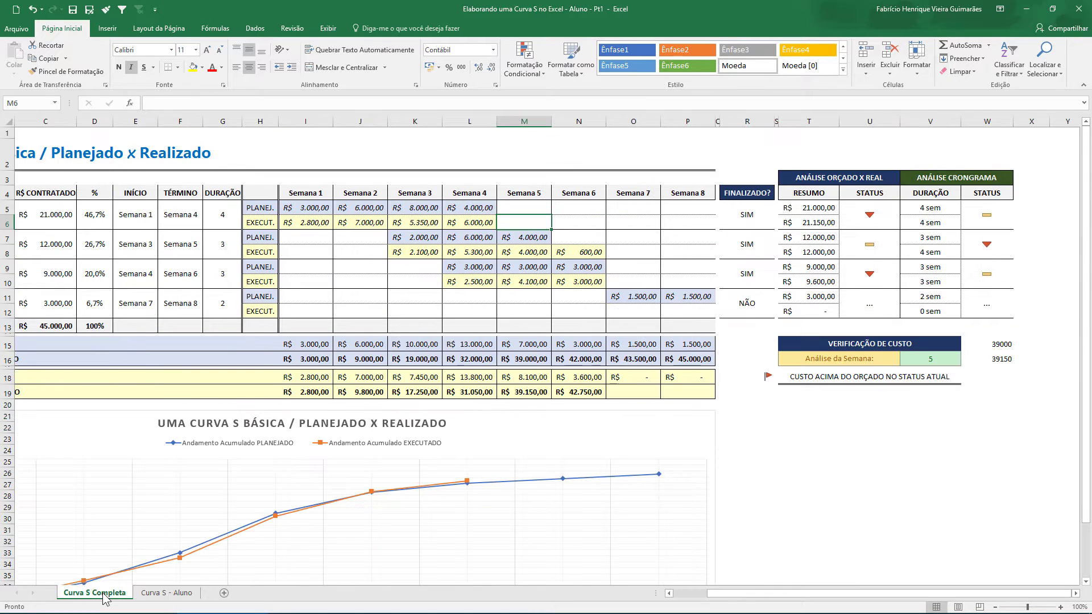
drag(756, 215, 750, 303)
click(751, 212)
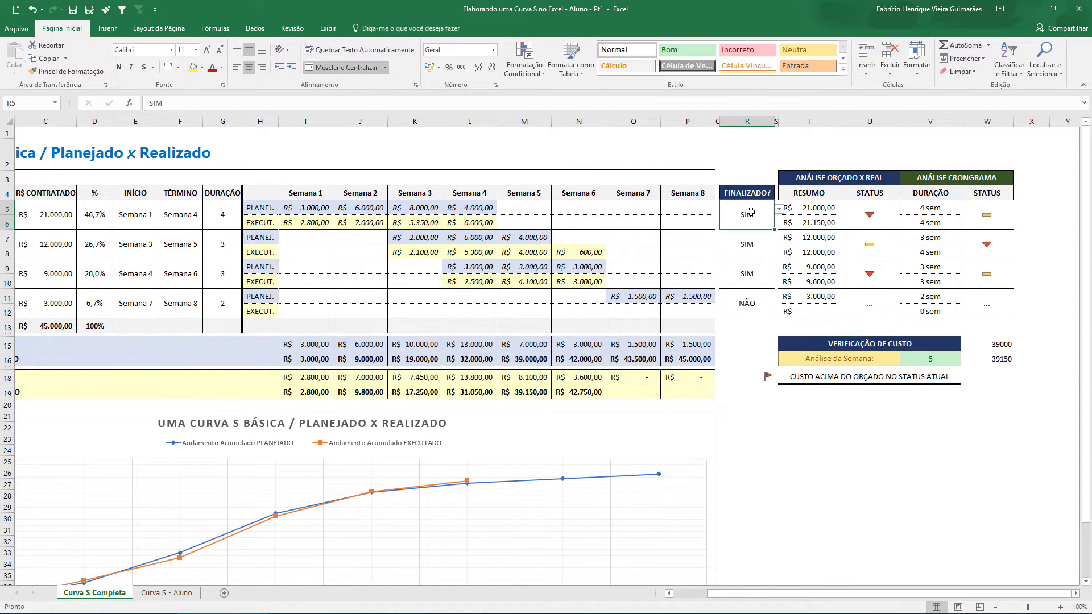
click(779, 210)
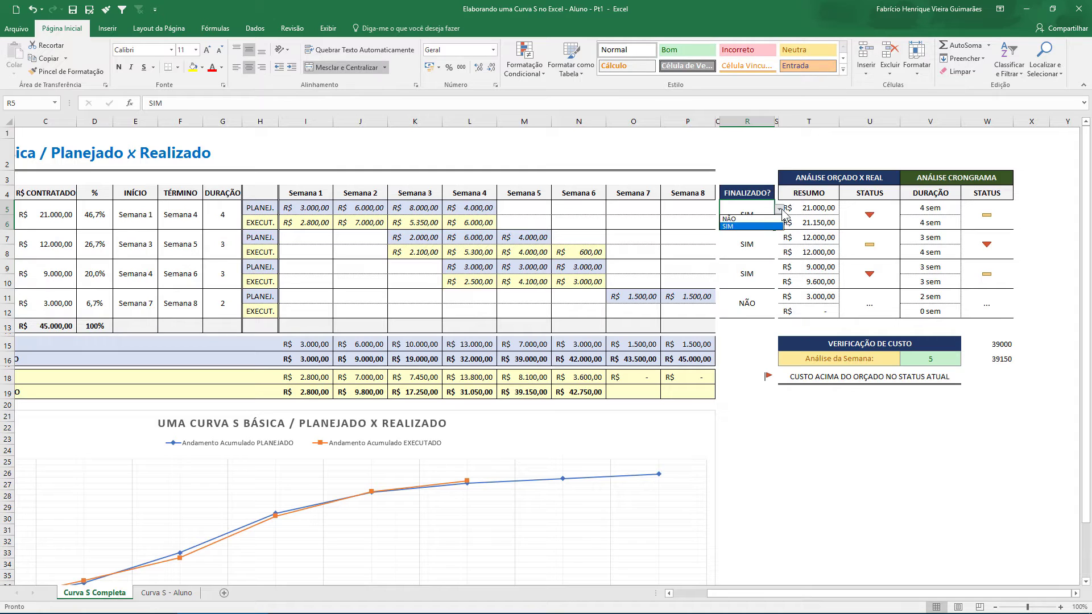
click(751, 226)
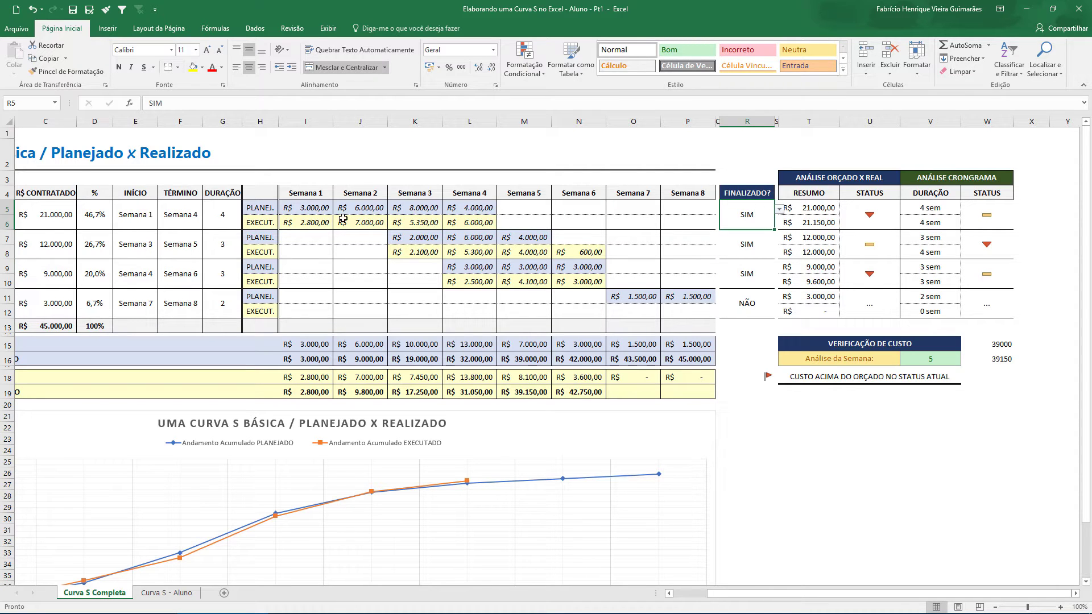
click(308, 219)
click(356, 219)
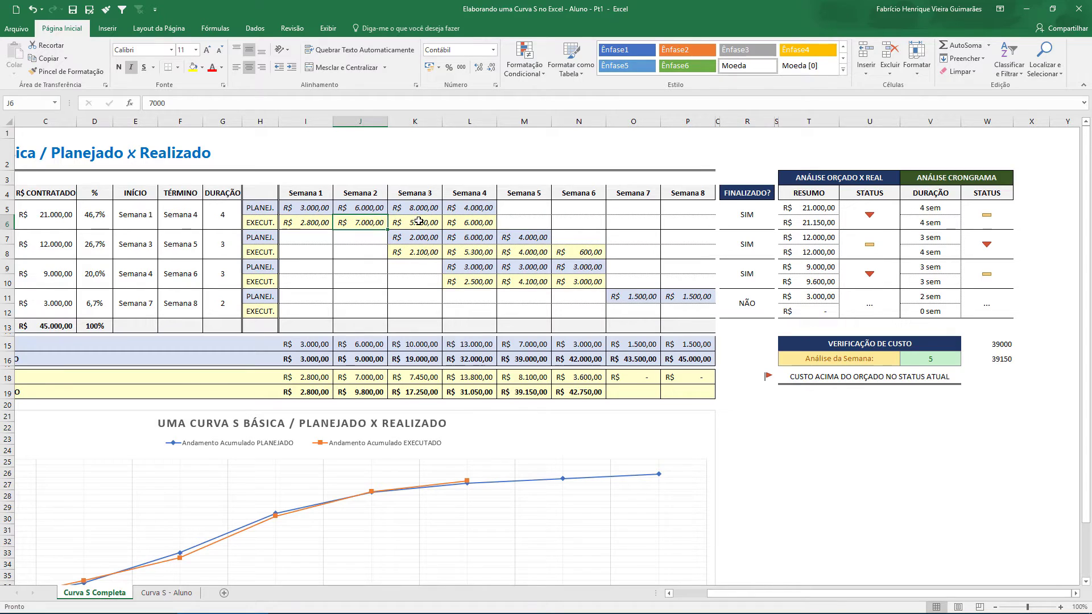
click(401, 222)
click(481, 222)
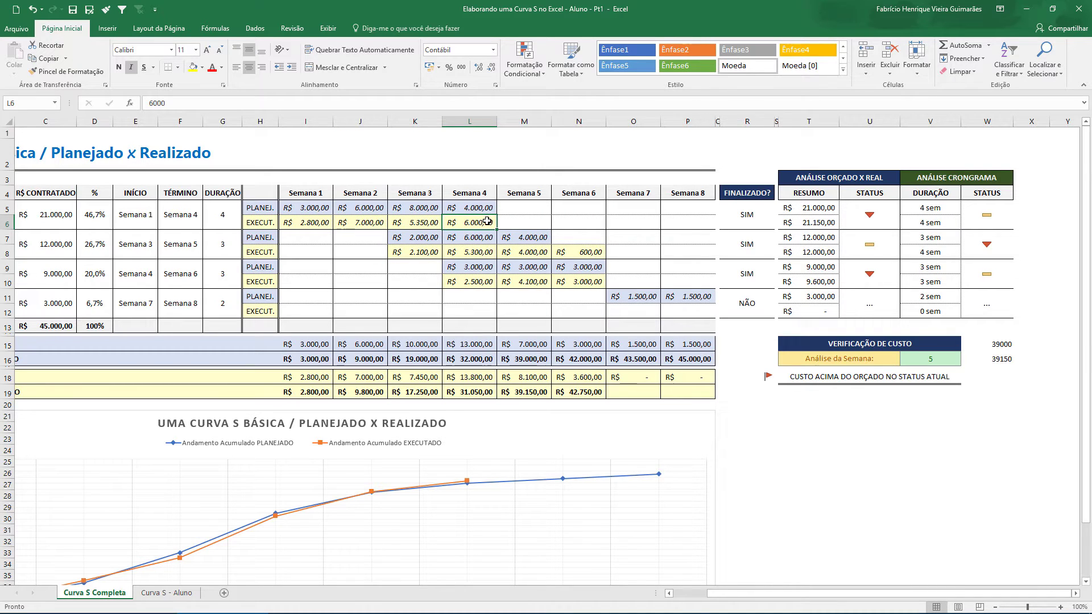
click(412, 225)
click(742, 215)
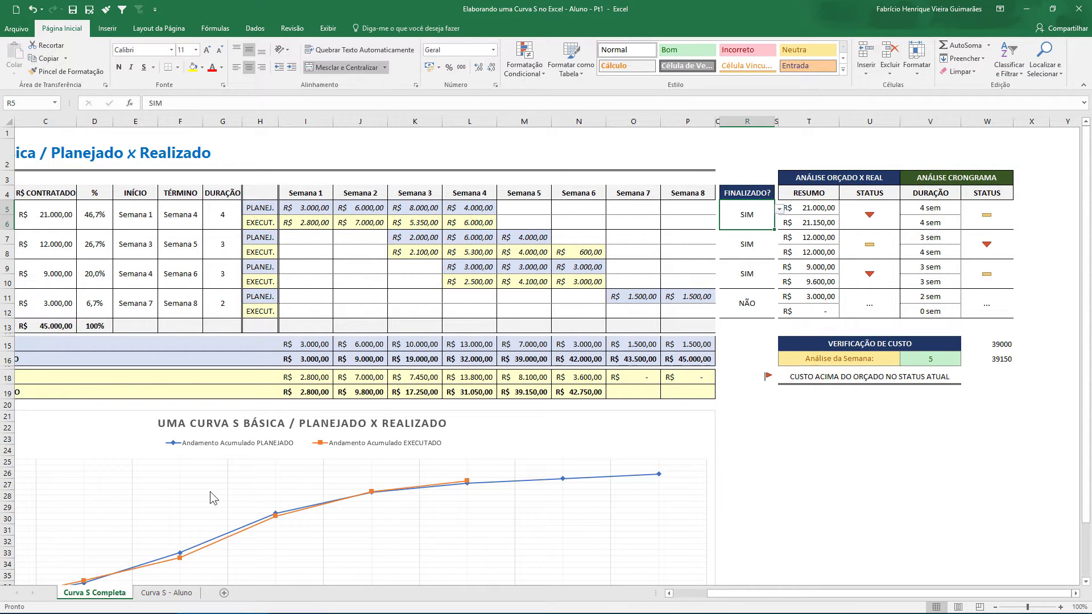
- On the Curva S - Aluno sheet, add list data validation with the options NÃO and SIM to FINALIZADO? cell R5
click(184, 595)
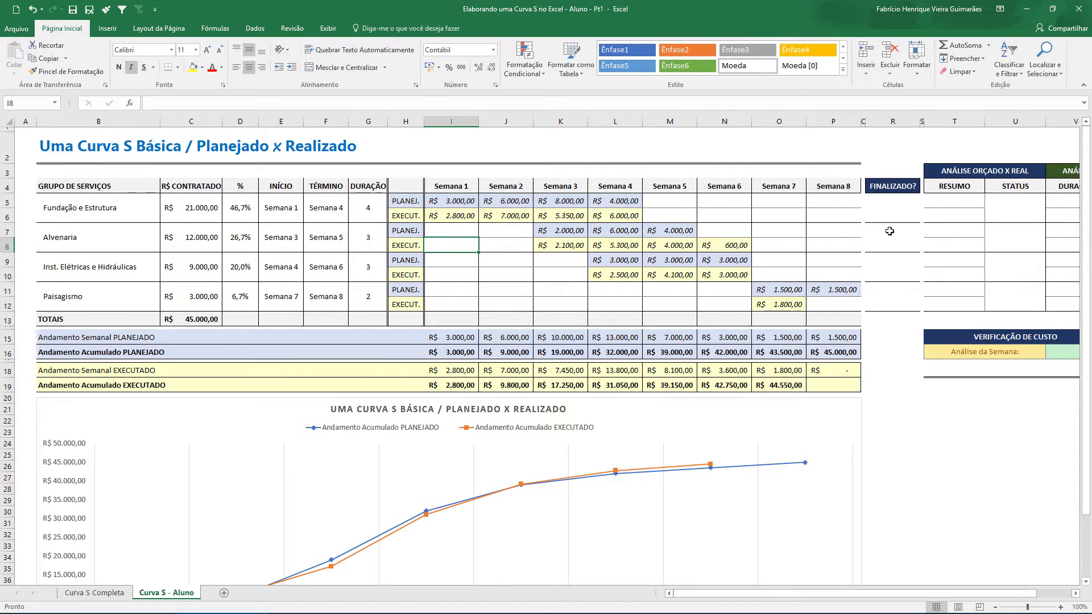
click(894, 208)
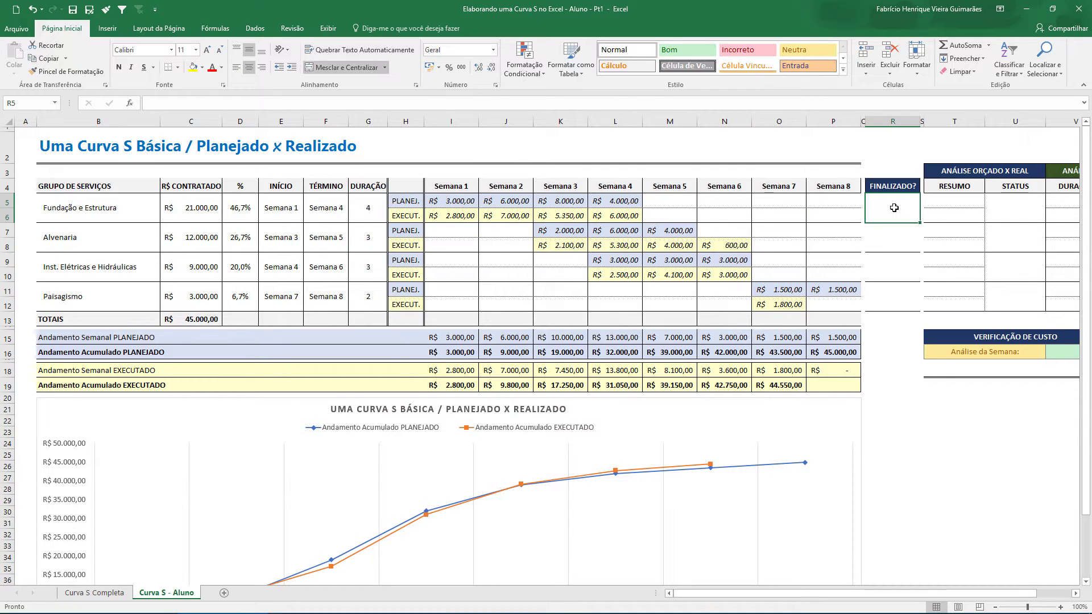
click(255, 29)
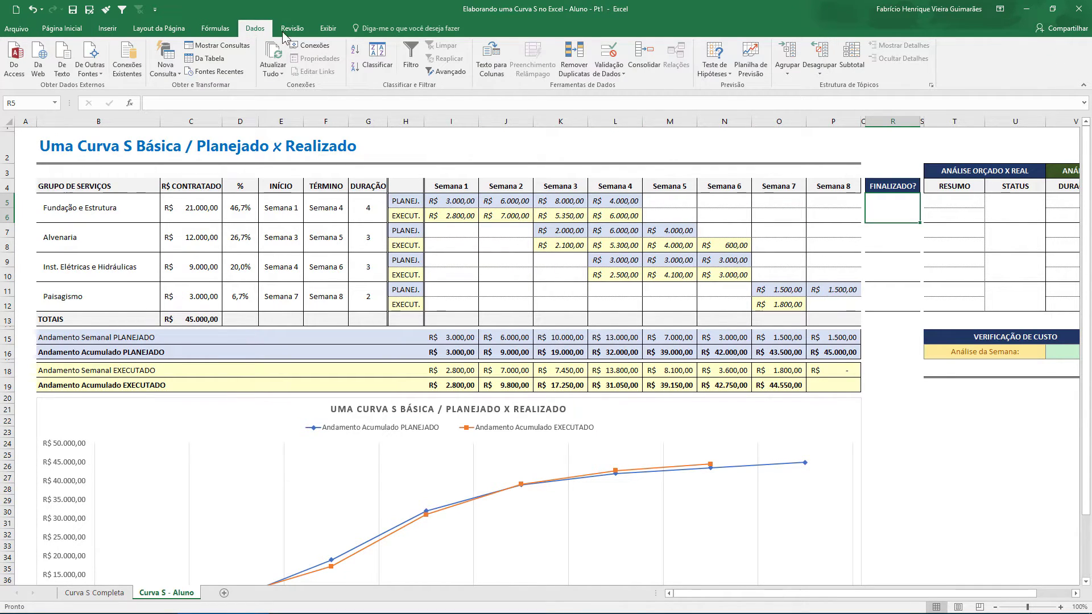
click(610, 52)
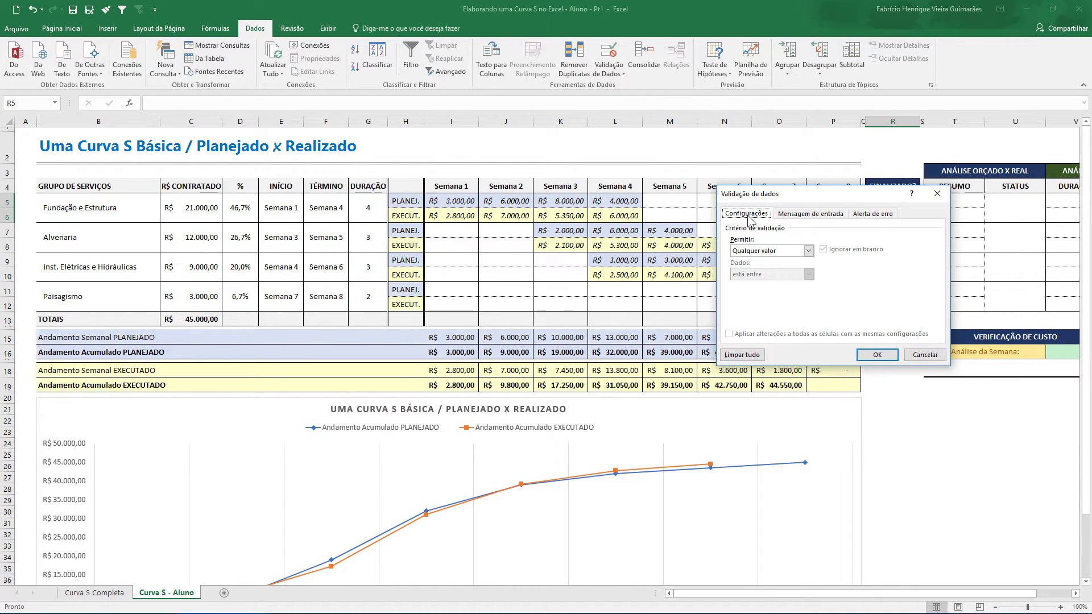
click(808, 250)
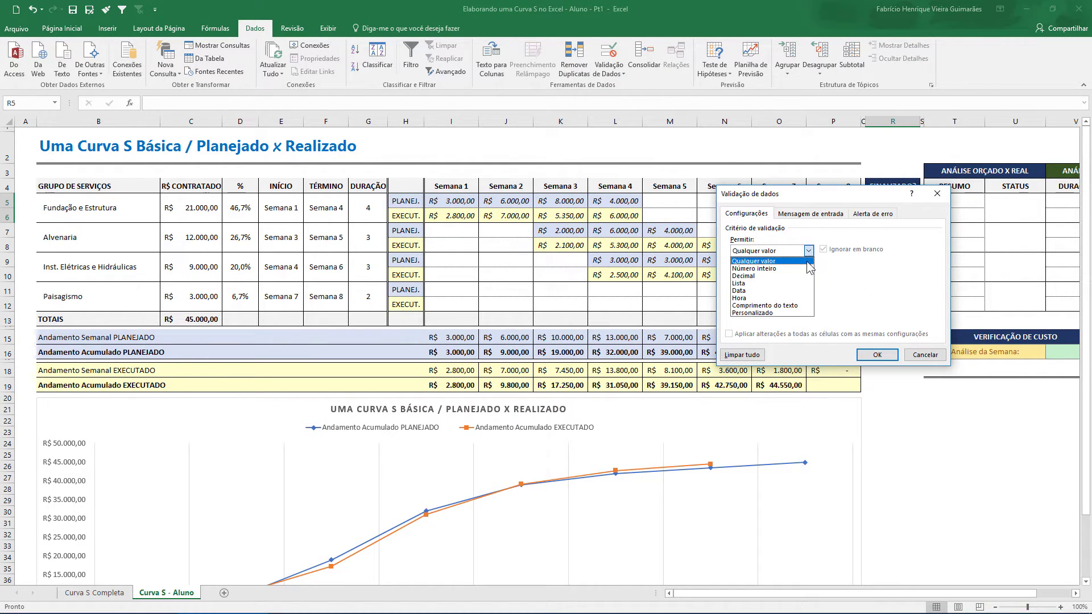
click(801, 283)
drag(762, 193, 672, 226)
click(671, 329)
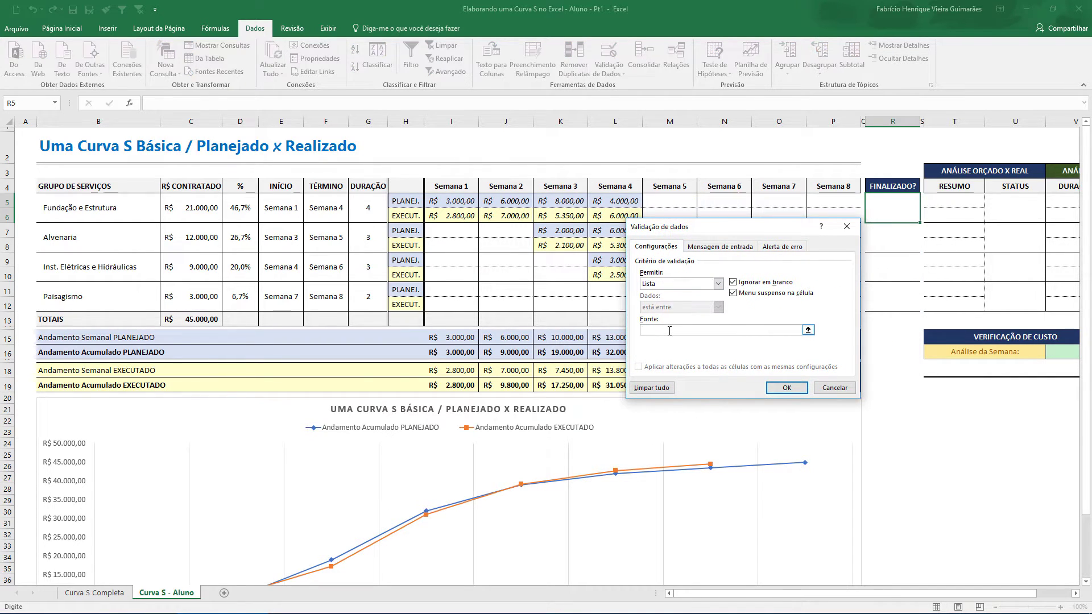
key(BackSpace)
click(787, 387)
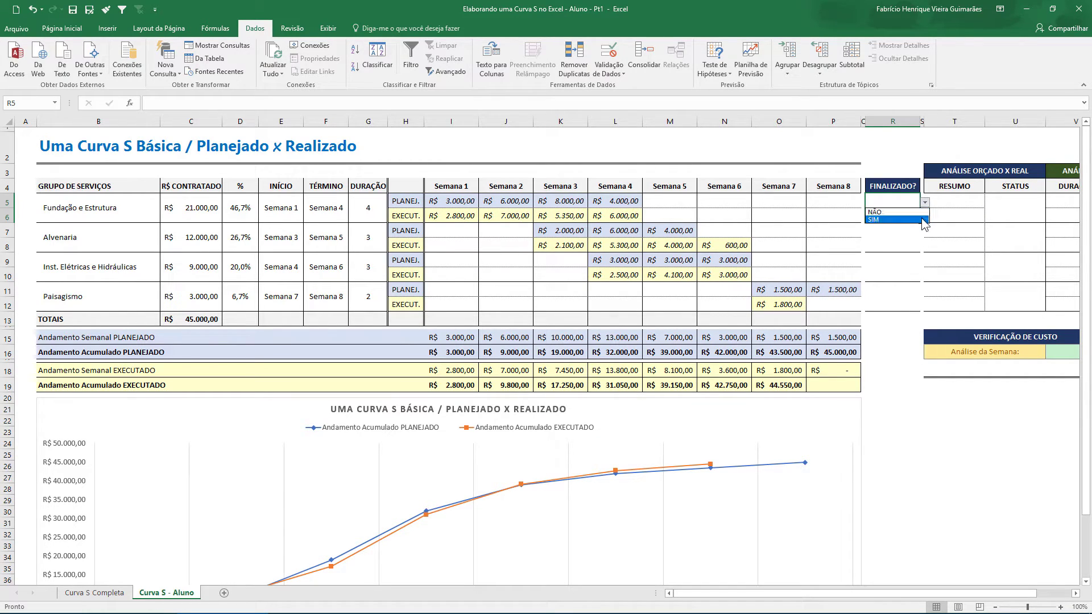
- Choose NÃO in R5 and copy it with its dropdown list down the FINALIZADO? column to the Paisagismo row
key(Up)
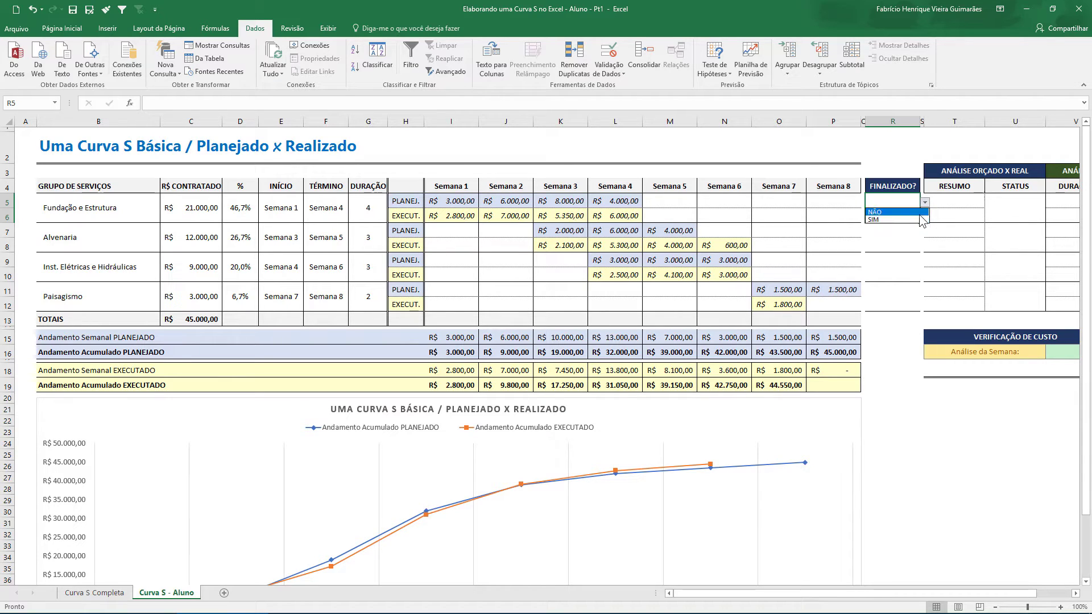
key(Return)
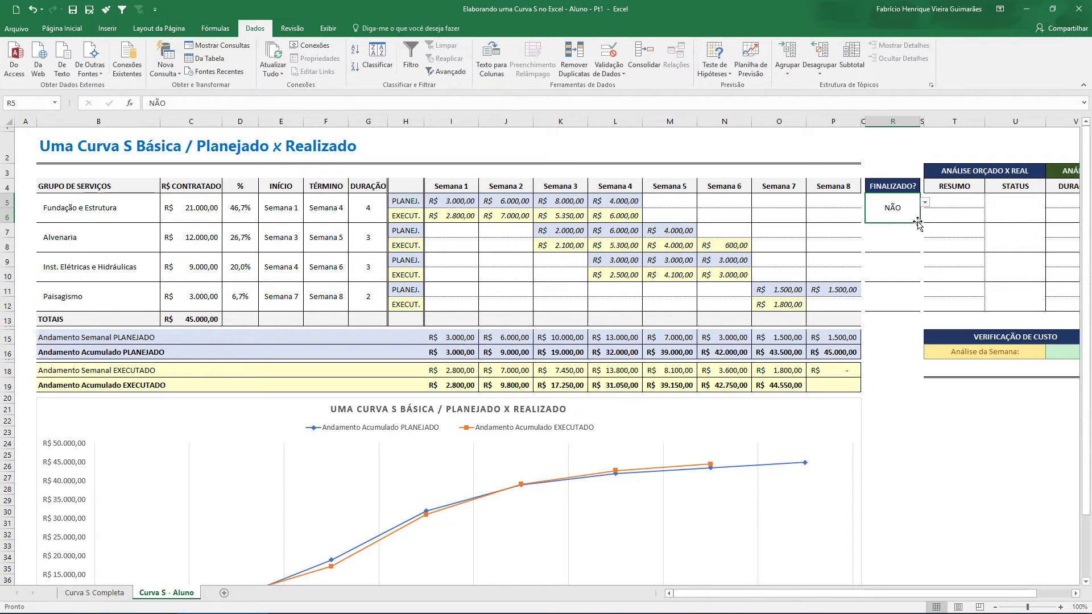
drag(916, 225, 917, 313)
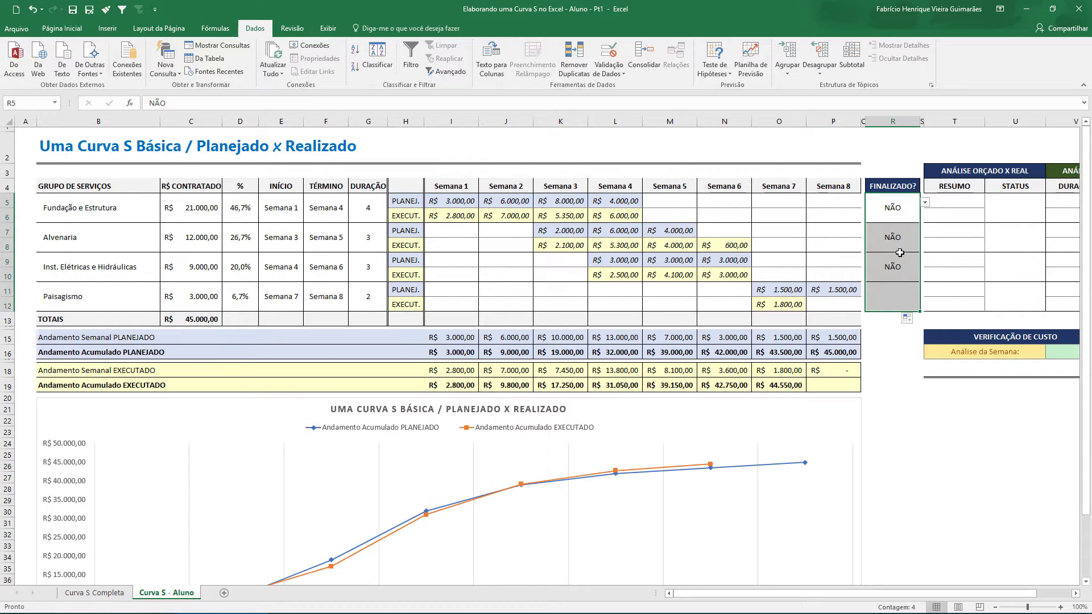
click(894, 227)
click(894, 269)
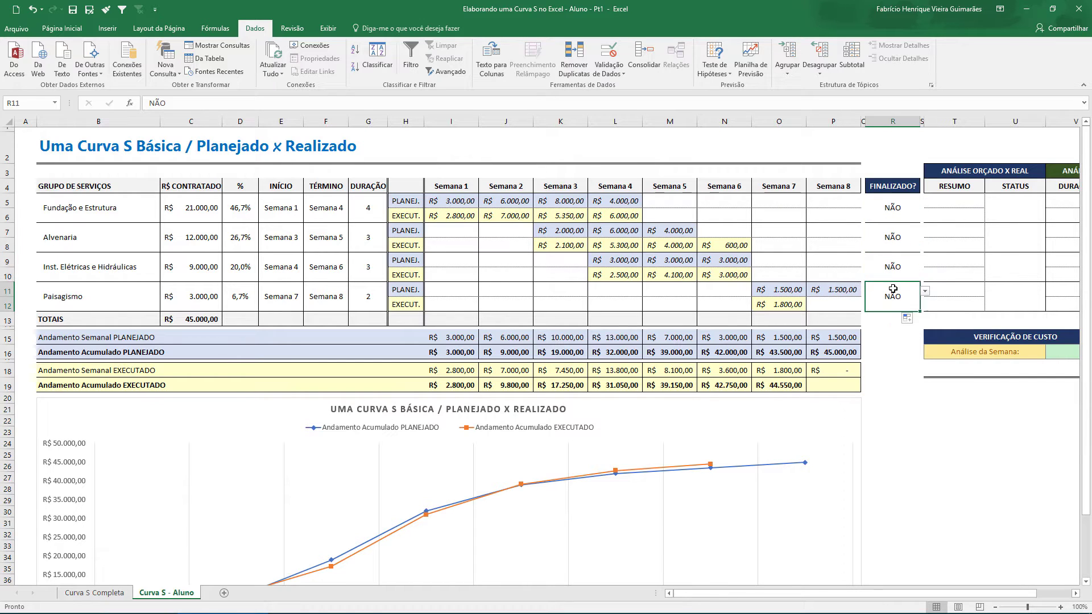
click(893, 238)
click(893, 208)
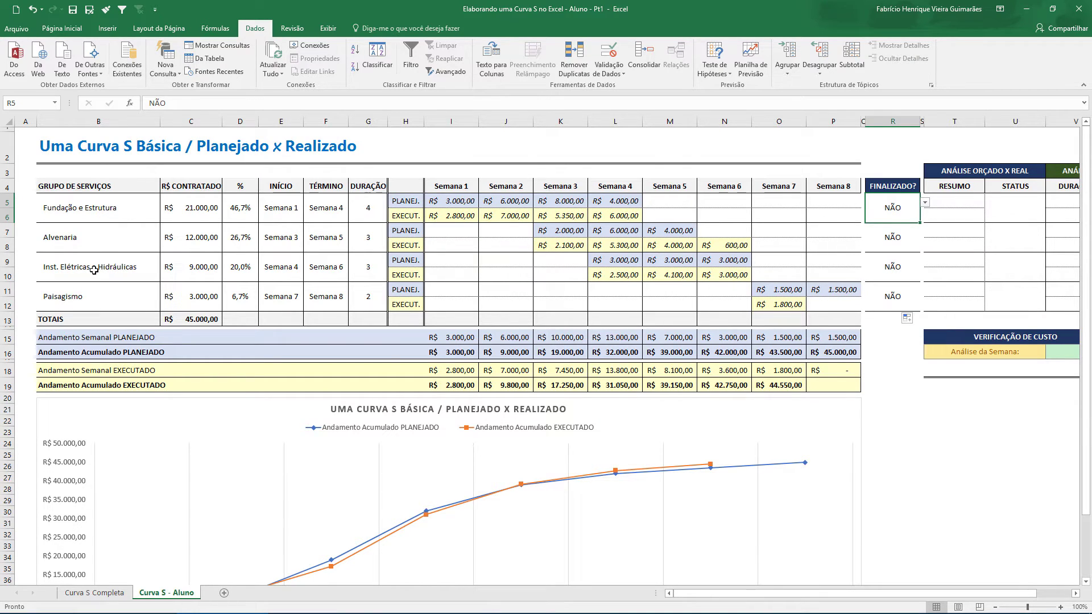
- Set FINALIZADO? to SIM for Fundação e Estrutura, Alvenaria and Inst. Elétricas e Hidráulicas
click(925, 202)
click(903, 221)
drag(920, 223, 909, 272)
click(902, 269)
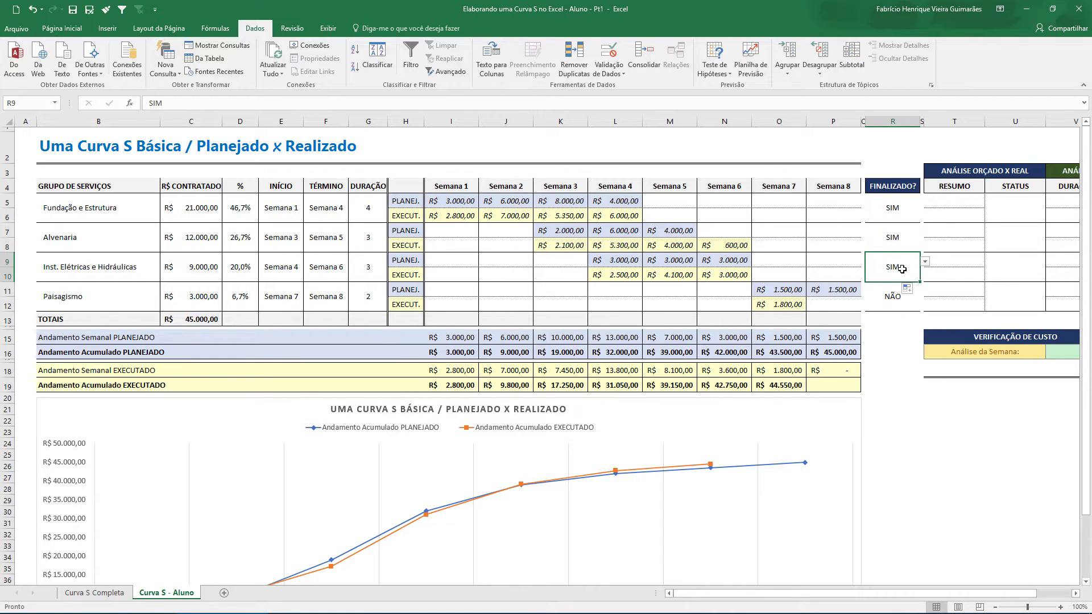
- Sum the planned weekly values of Fundação e Estrutura in RESUMO cell T5 with =SOMA(I5:P5)
click(956, 202)
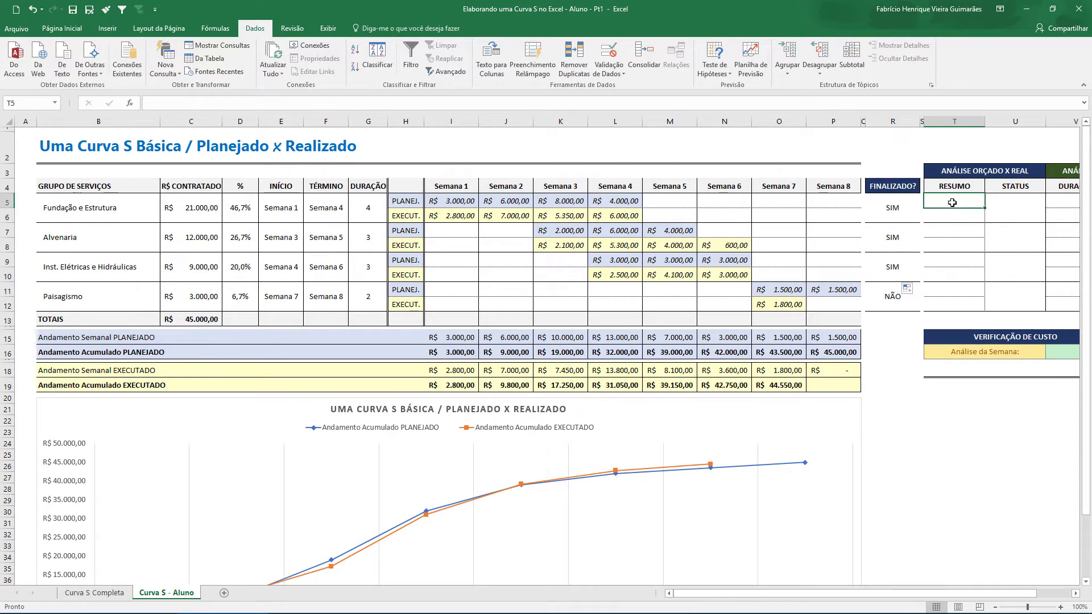
drag(895, 594, 912, 595)
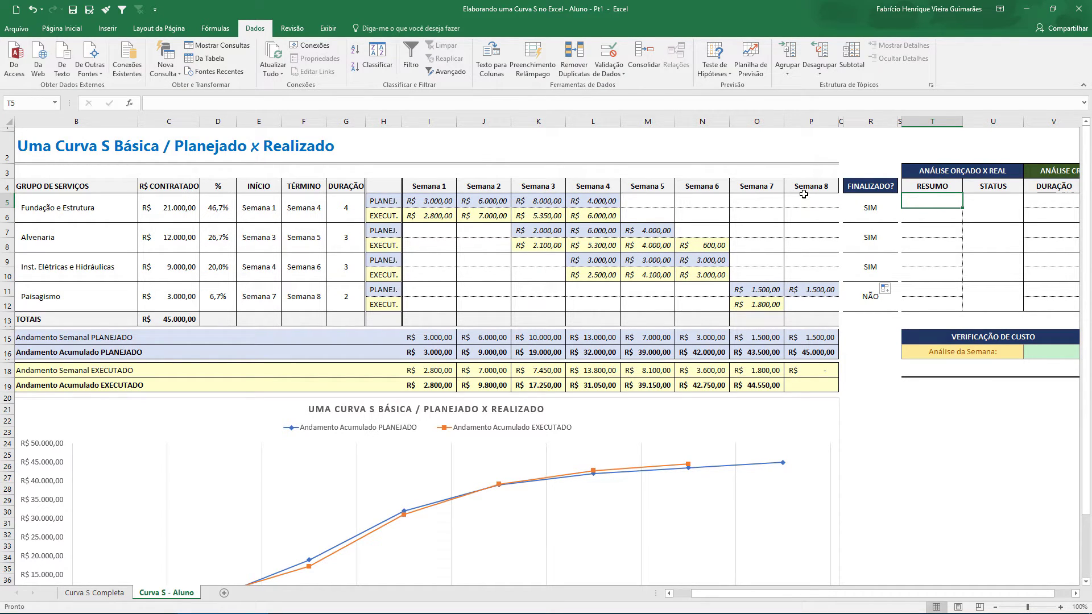
text(=)
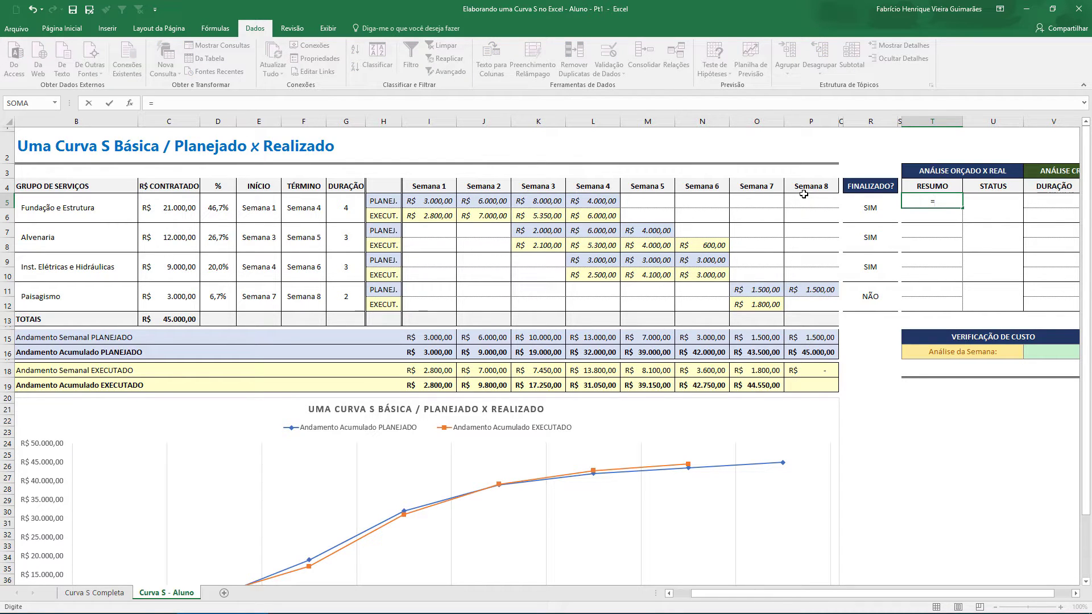
text(SOMA()
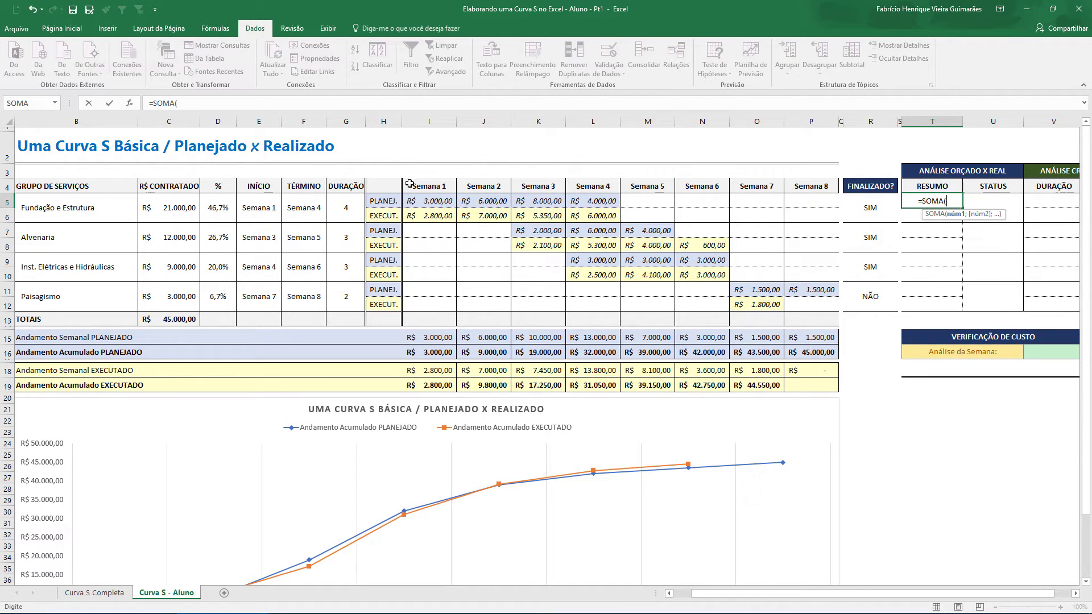
drag(426, 201, 817, 198)
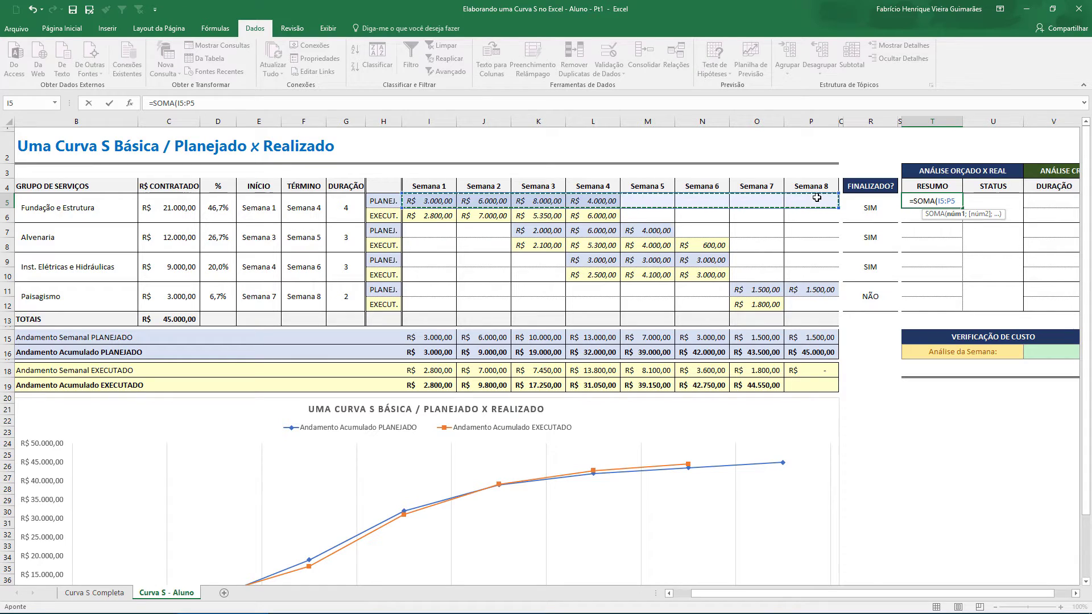
key(ctrl+Return)
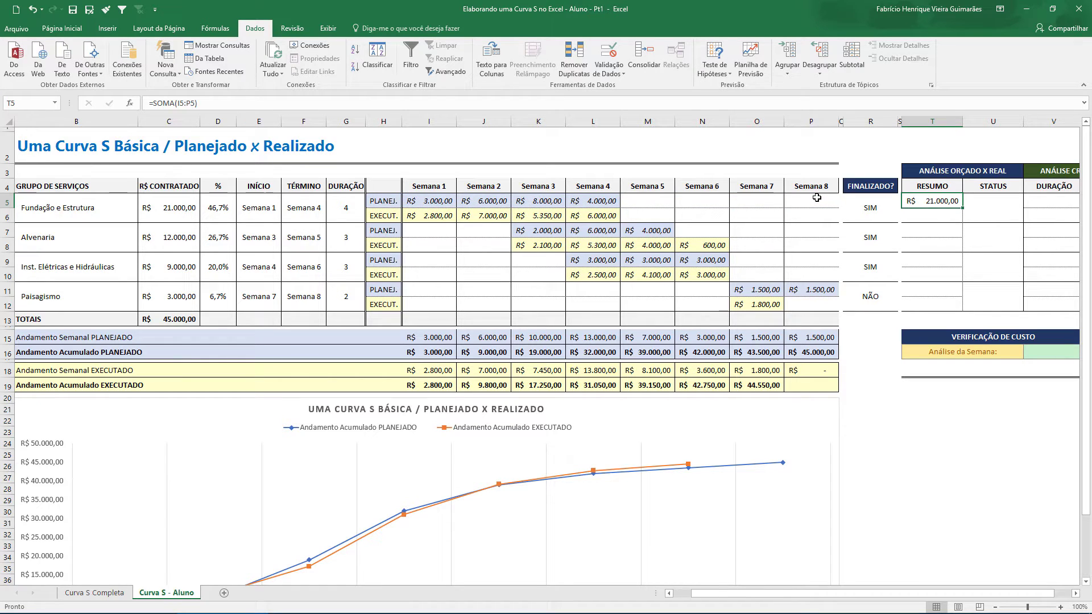
- Sum the executed weekly values of Fundação e Estrutura in RESUMO cell T6 with =SOMA(I6:P6) and fill the formula down to T12
click(932, 218)
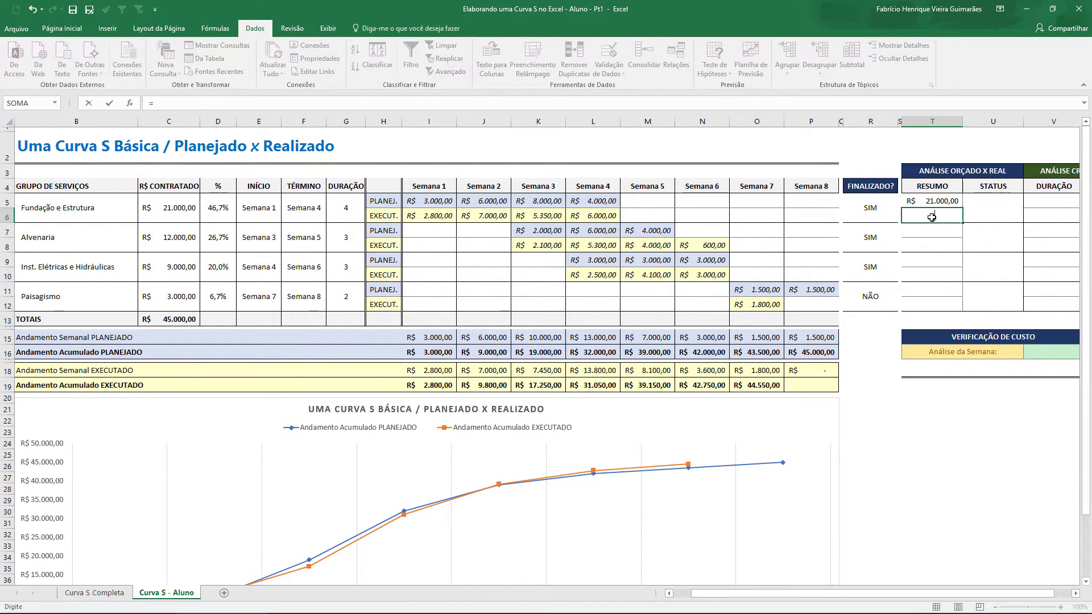
text(=SOMA()
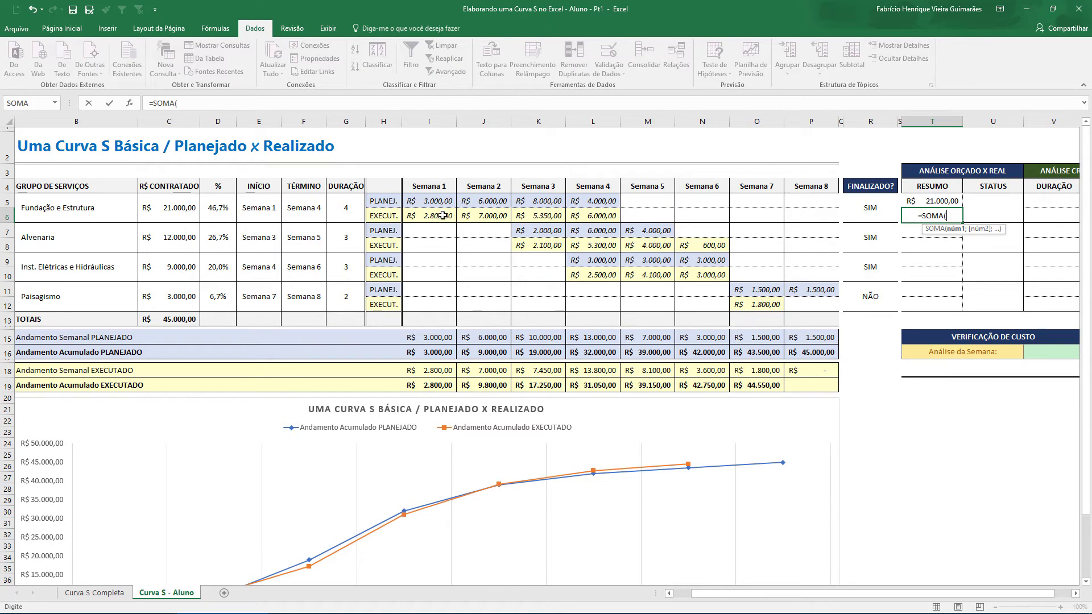
drag(442, 216, 818, 219)
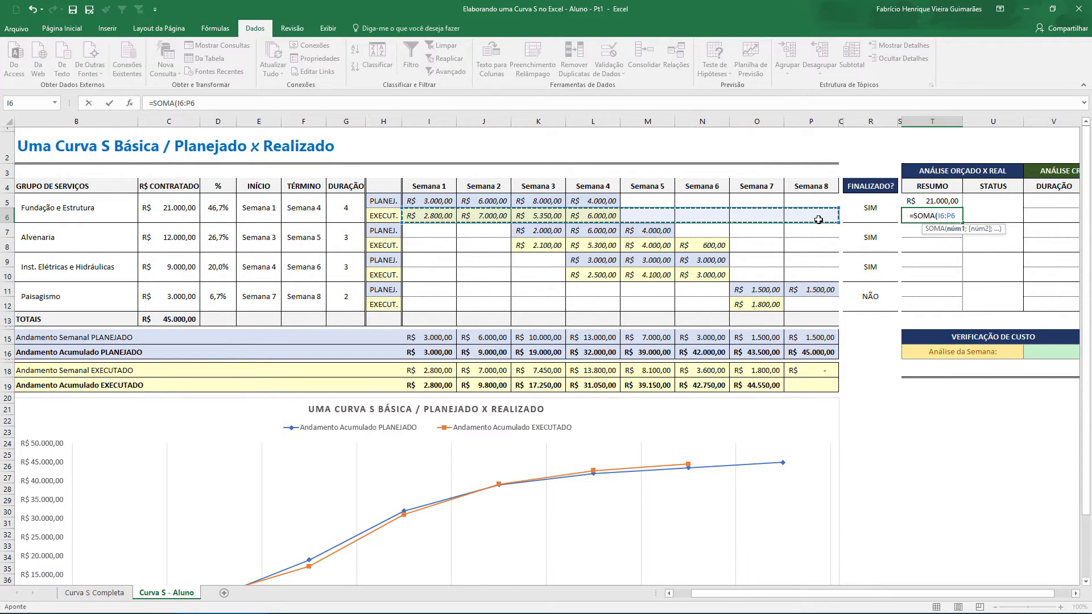
key(Return)
drag(951, 203, 956, 309)
click(953, 217)
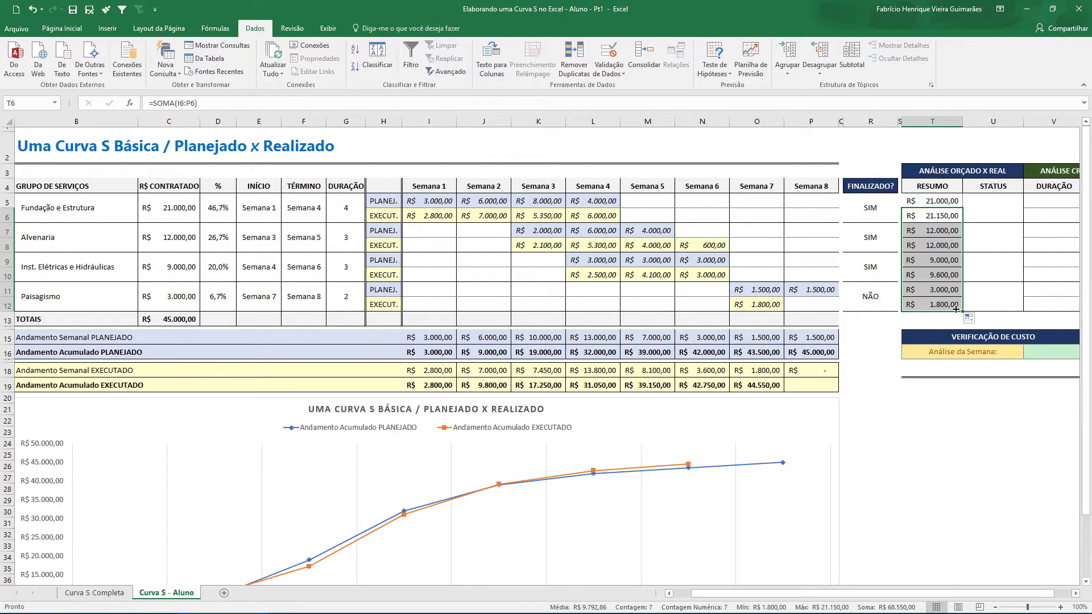
- Examine the copied RESUMO sum formulas in T8 to T11 and the STATUS cells of the four service groups
click(941, 291)
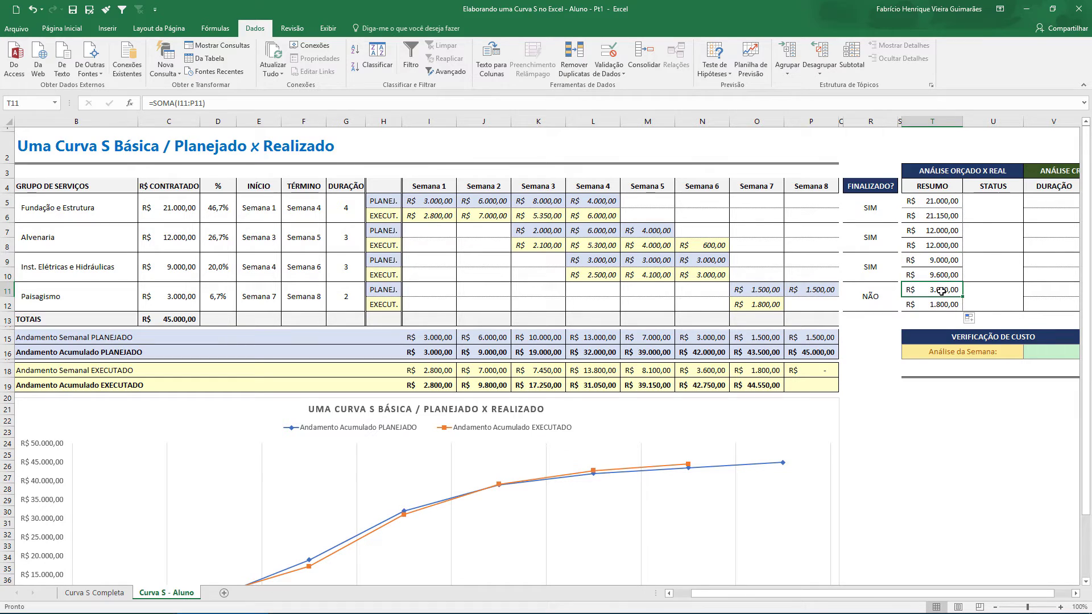
click(934, 275)
click(936, 261)
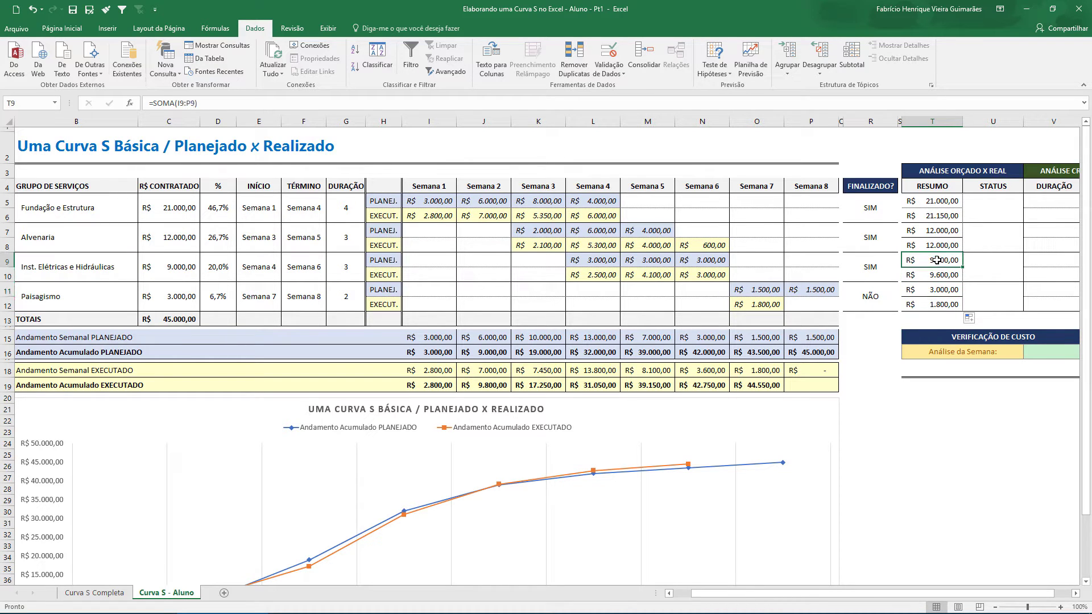
click(937, 245)
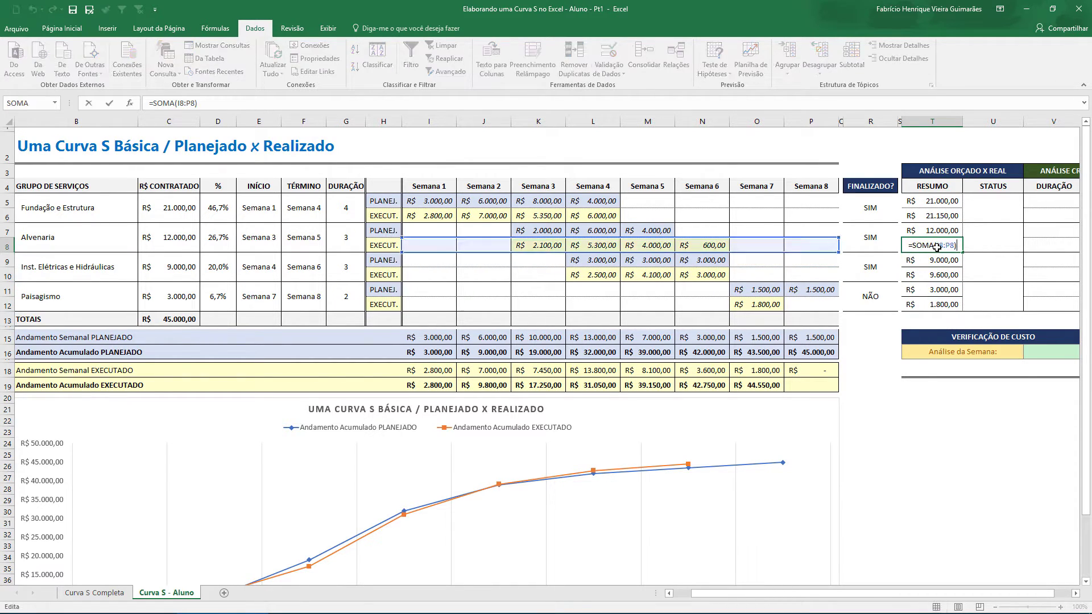
click(981, 207)
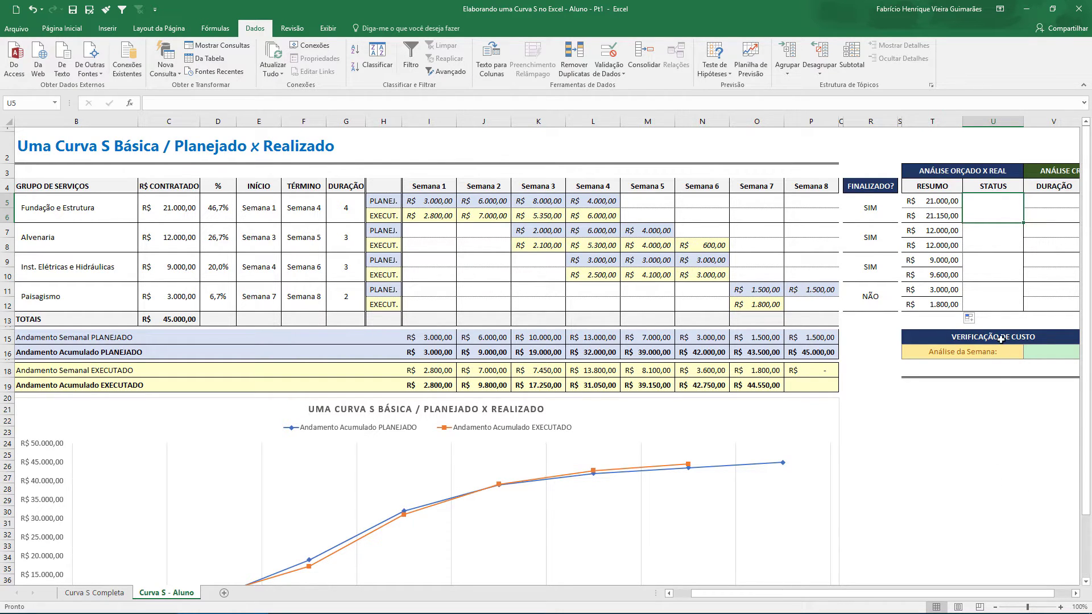
click(983, 242)
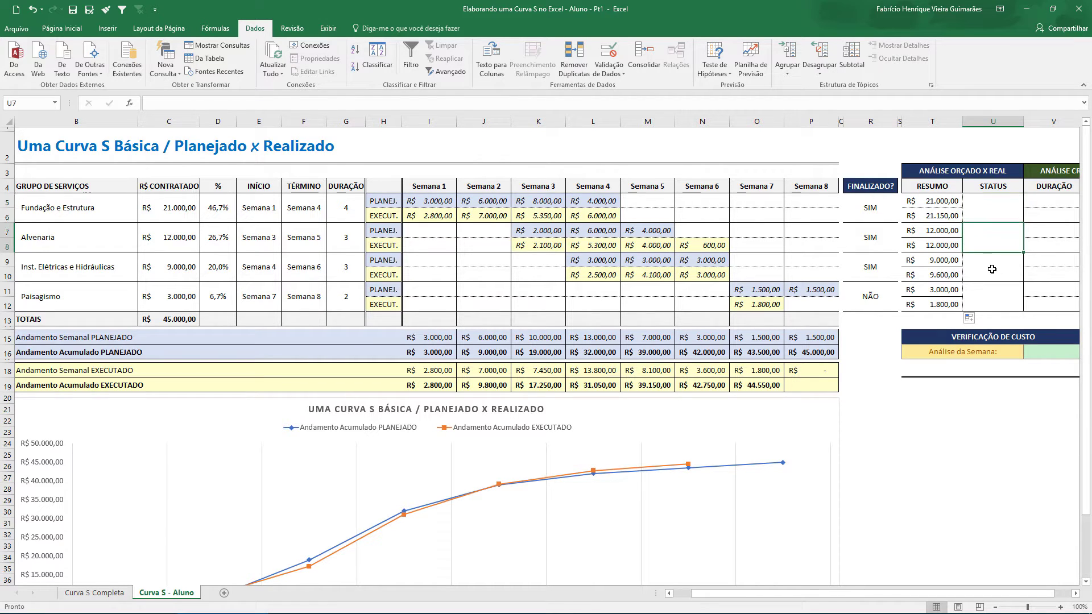
click(988, 268)
click(993, 297)
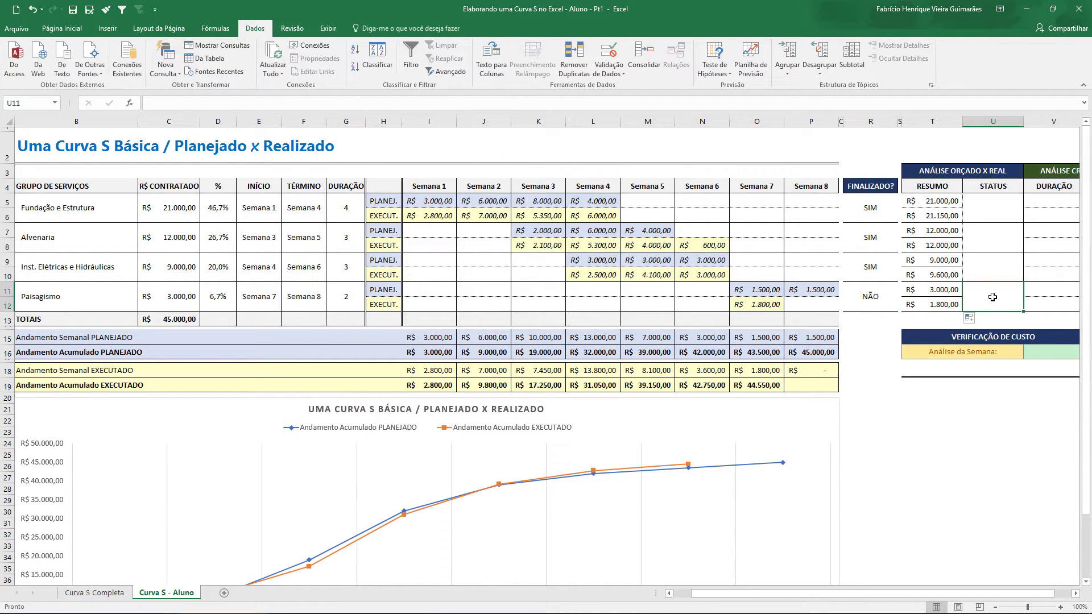
click(991, 264)
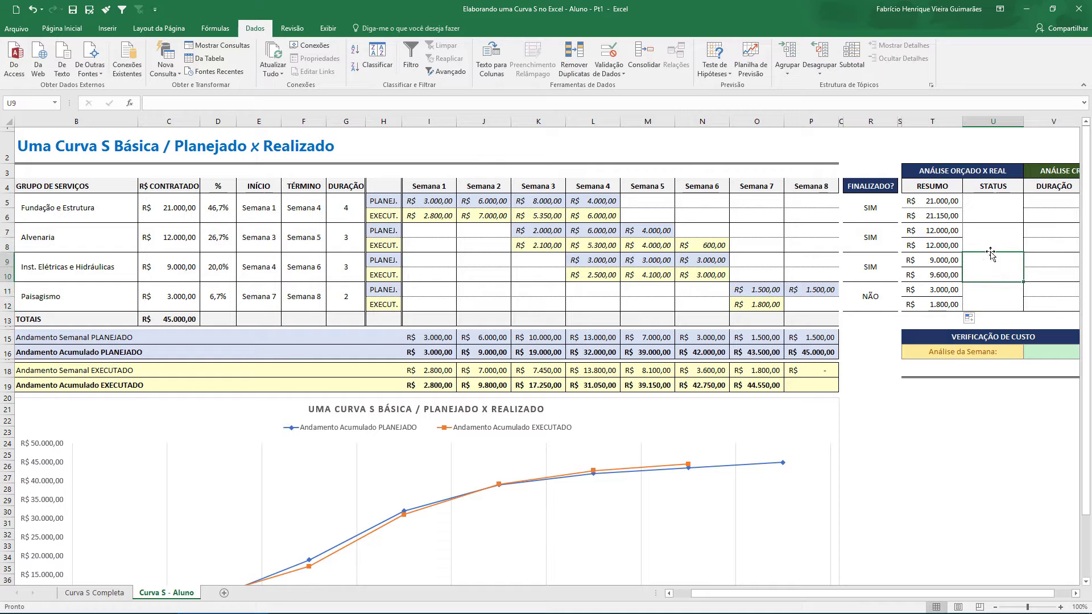
click(988, 237)
click(985, 200)
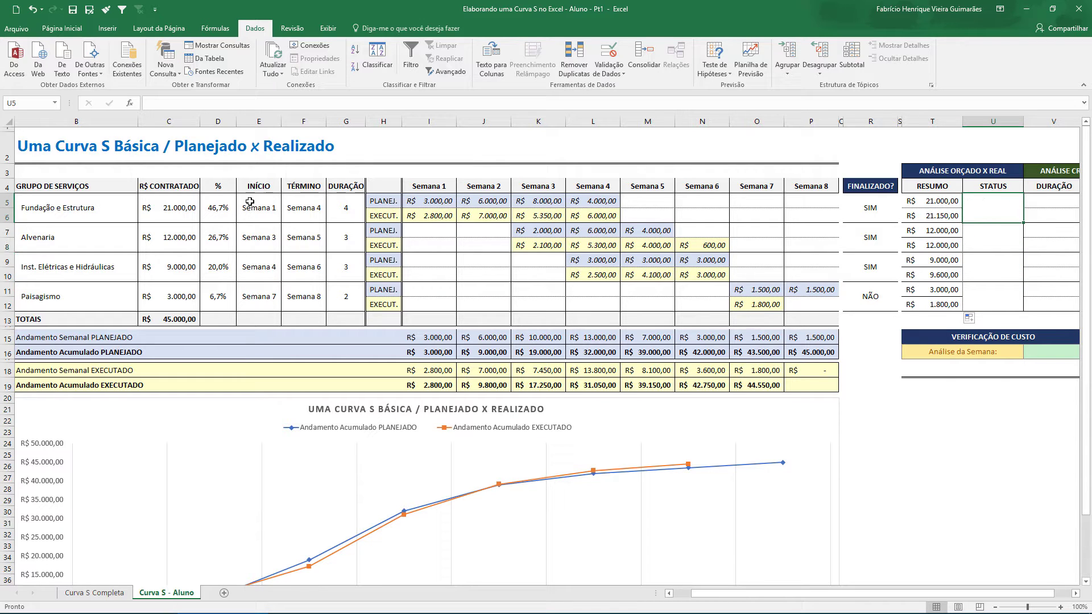
click(104, 202)
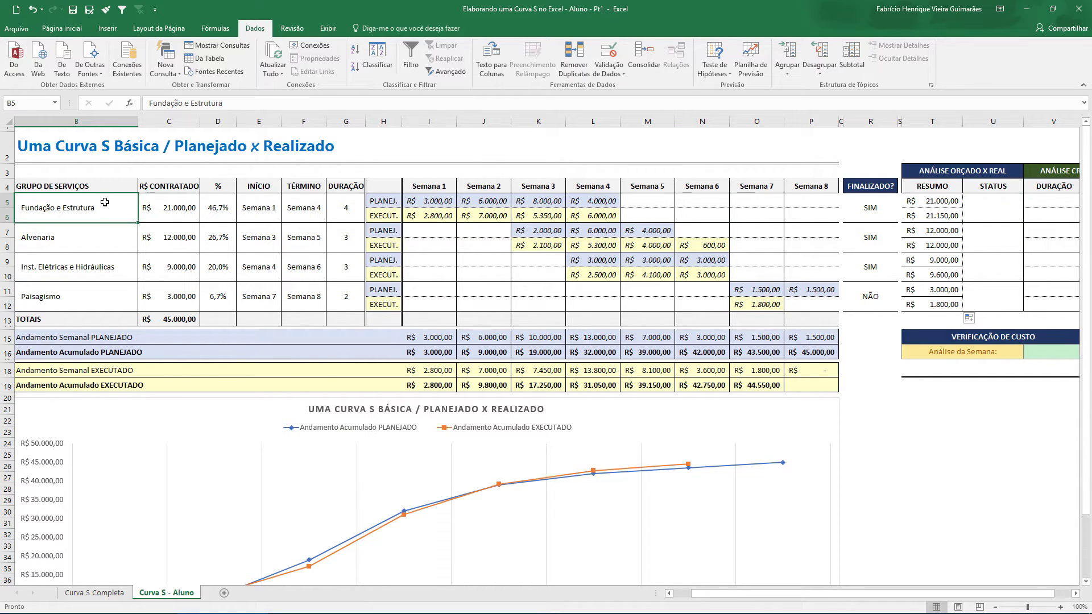
- Begin the STATUS formula for Fundação e Estrutura in U5 with SE and a nested E whose first condition is R5="SIM"
click(979, 220)
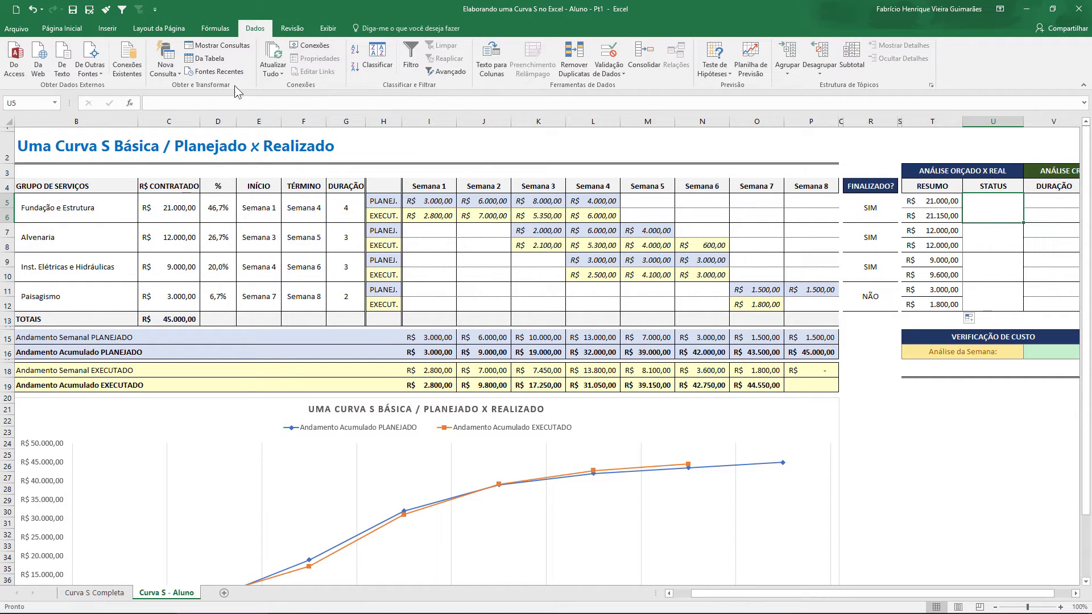
click(192, 103)
text(=S)
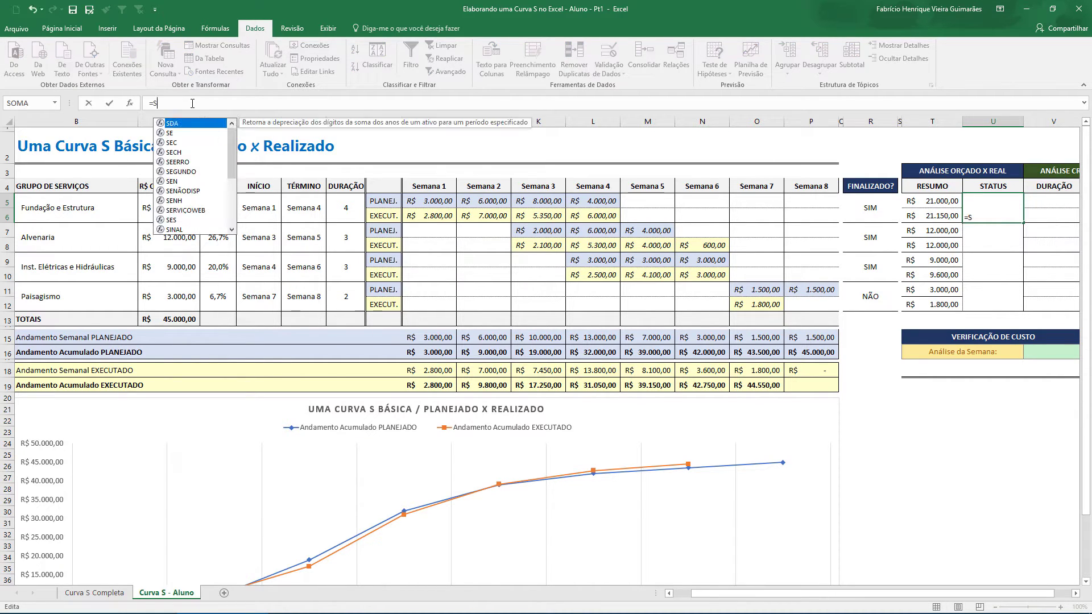
text(E()
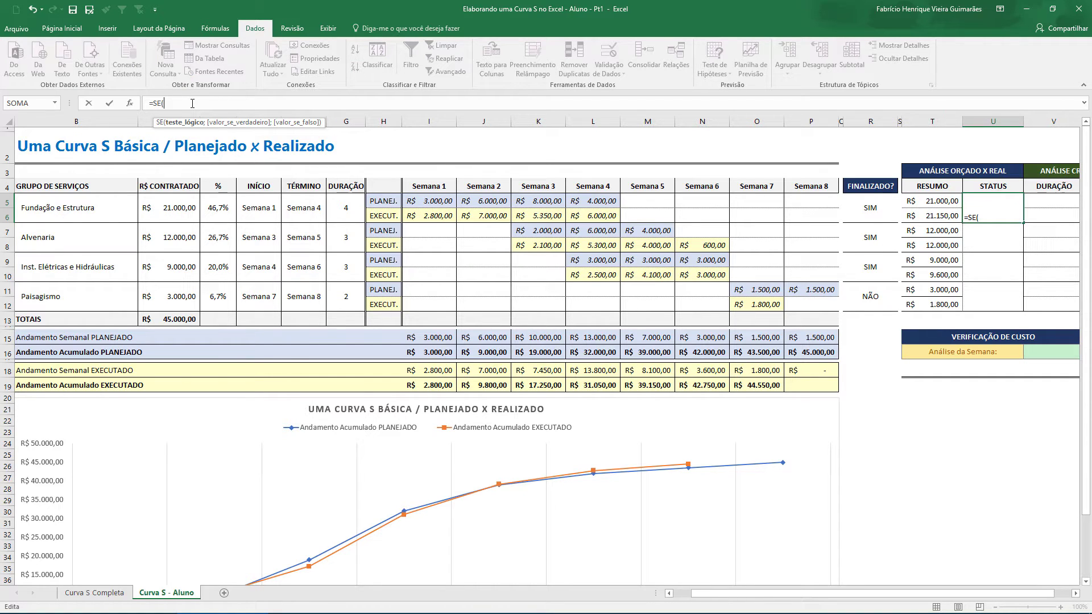
text(E)
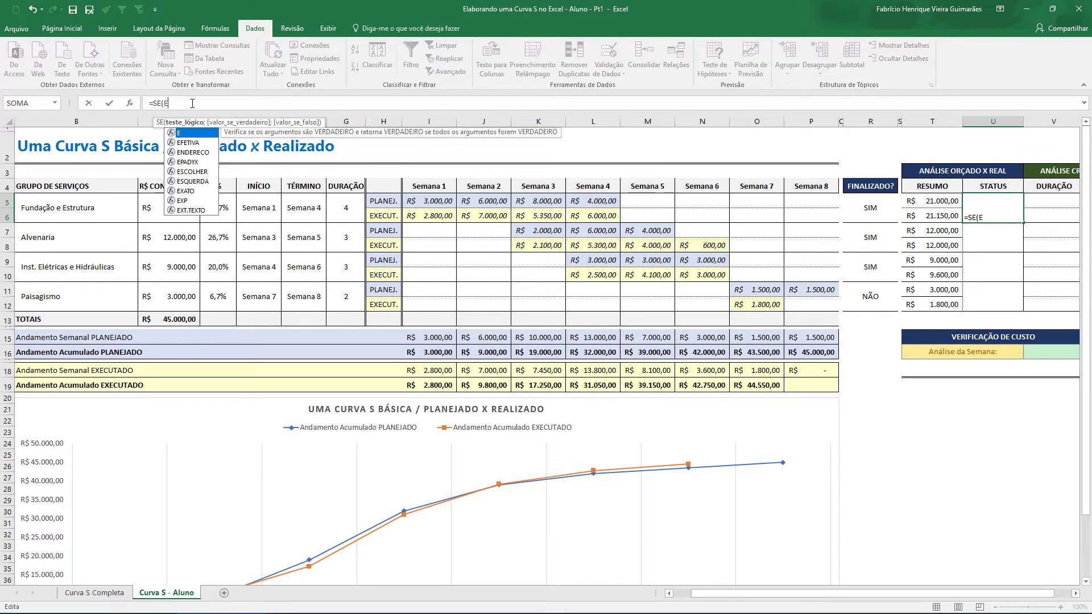
text(()
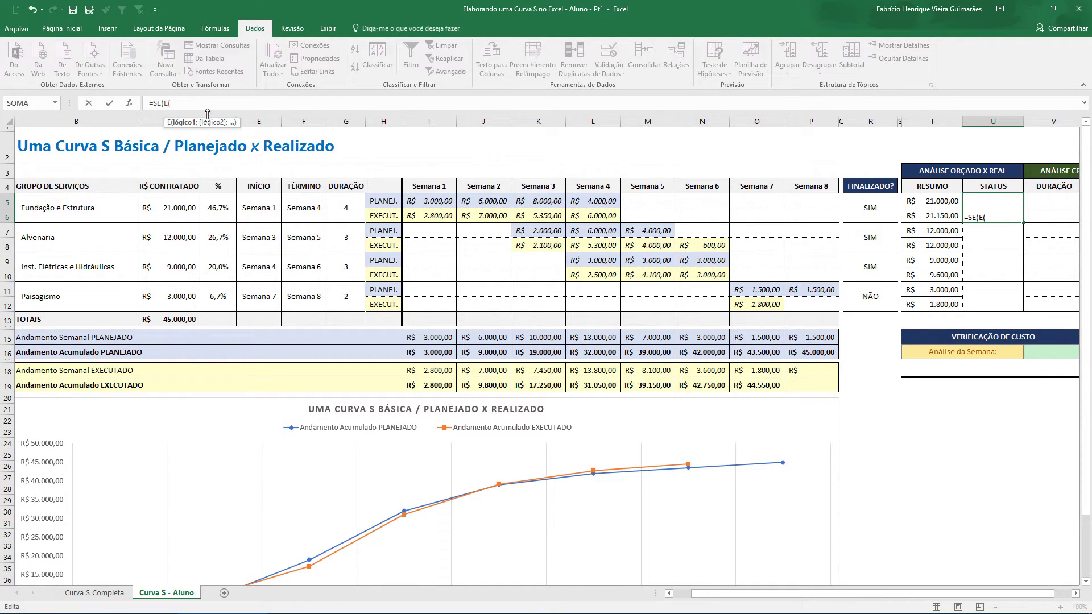
click(876, 207)
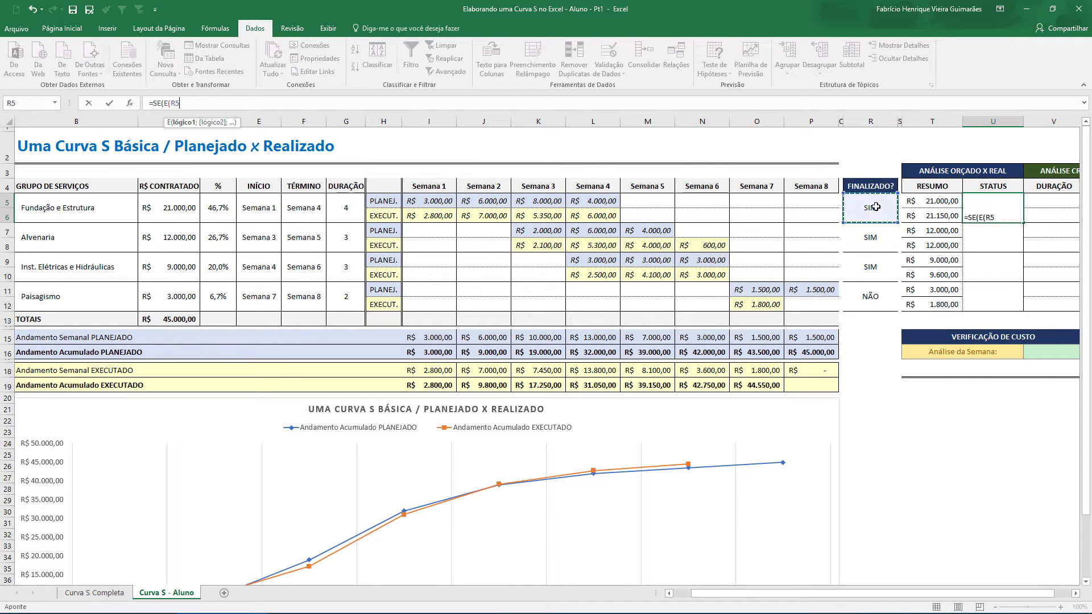
text(="SIM")
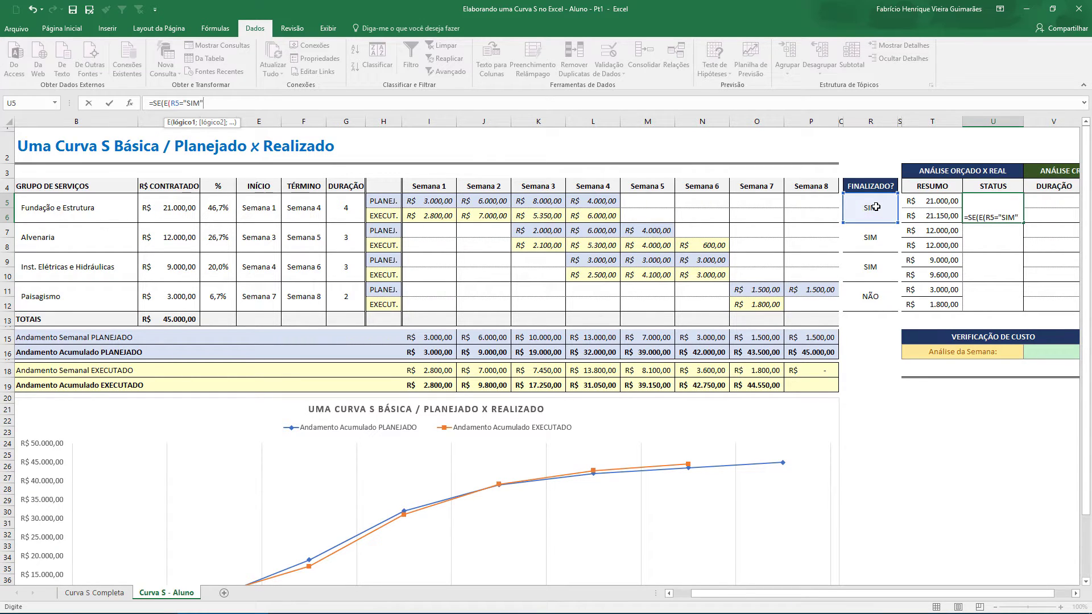
text(;)
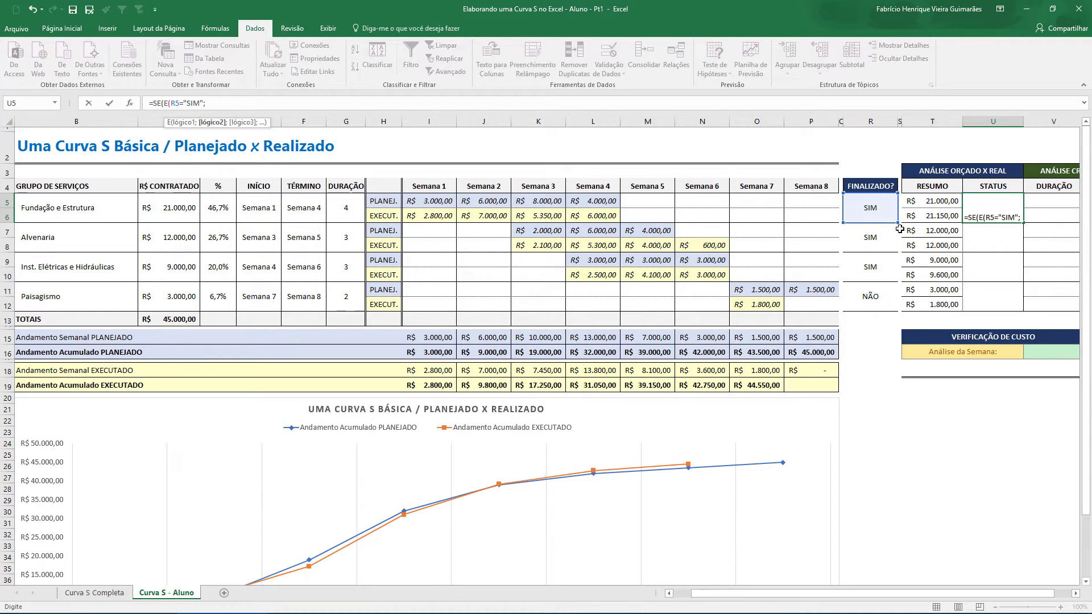
- Add T6>T5 as the second E condition in the U5 formula and return -1 when both conditions are true
click(939, 216)
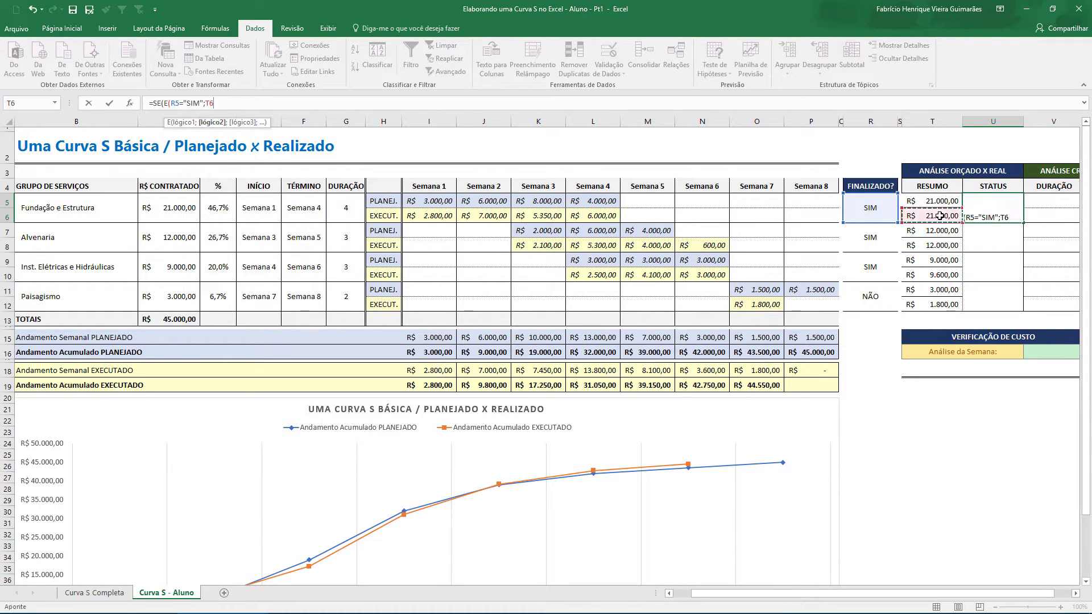
text(>)
click(938, 201)
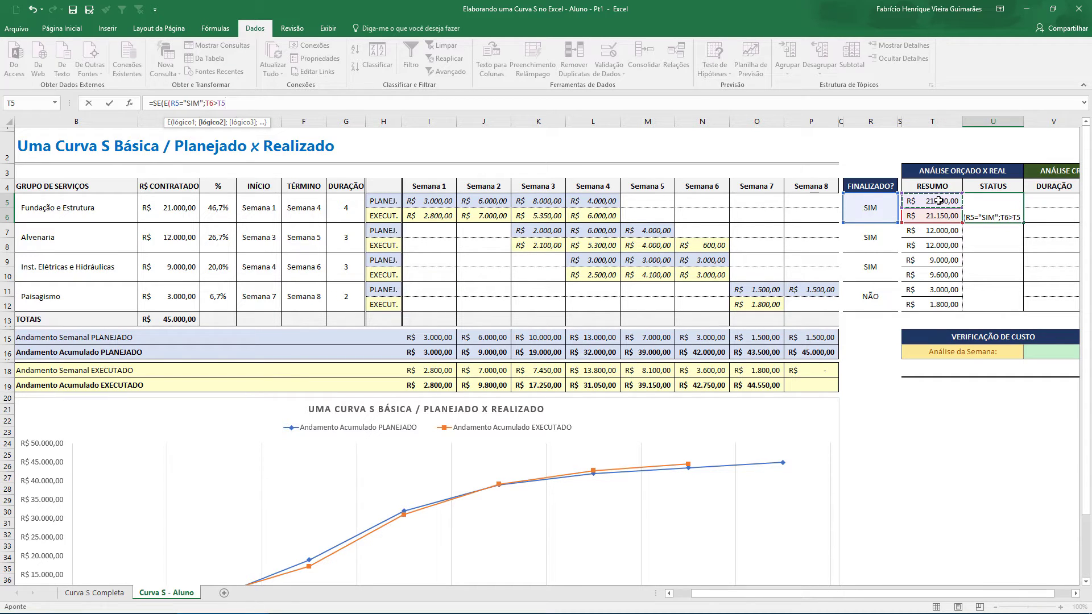
text())
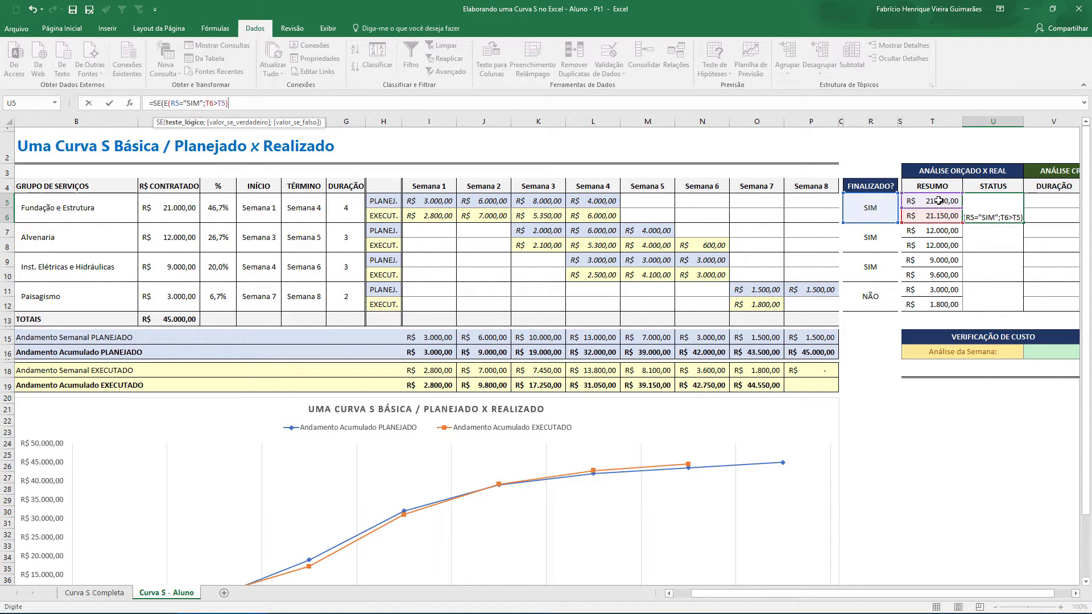
text(;)
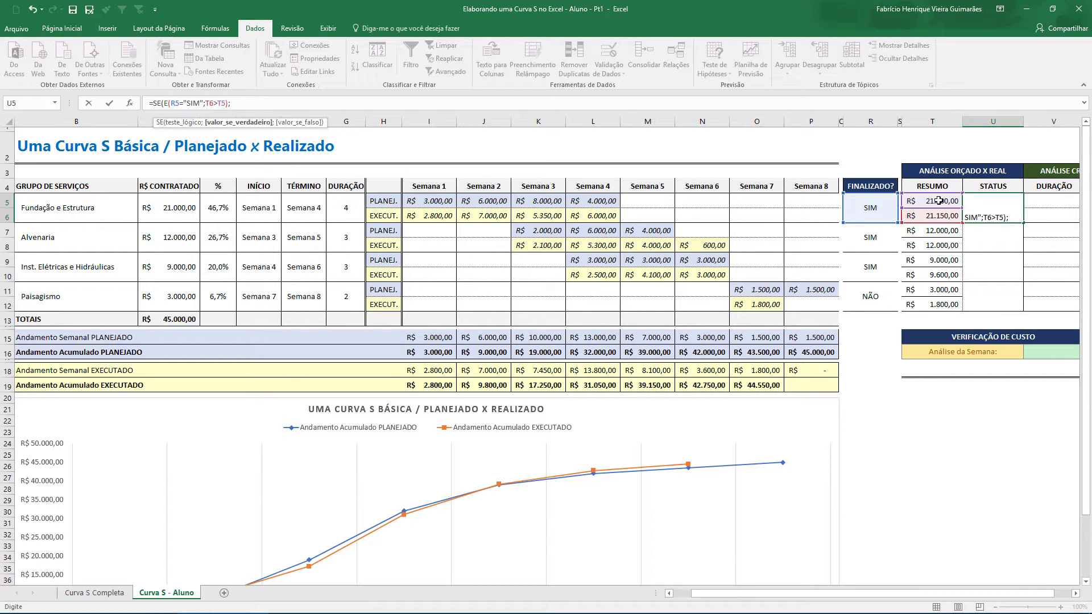
text(-1;)
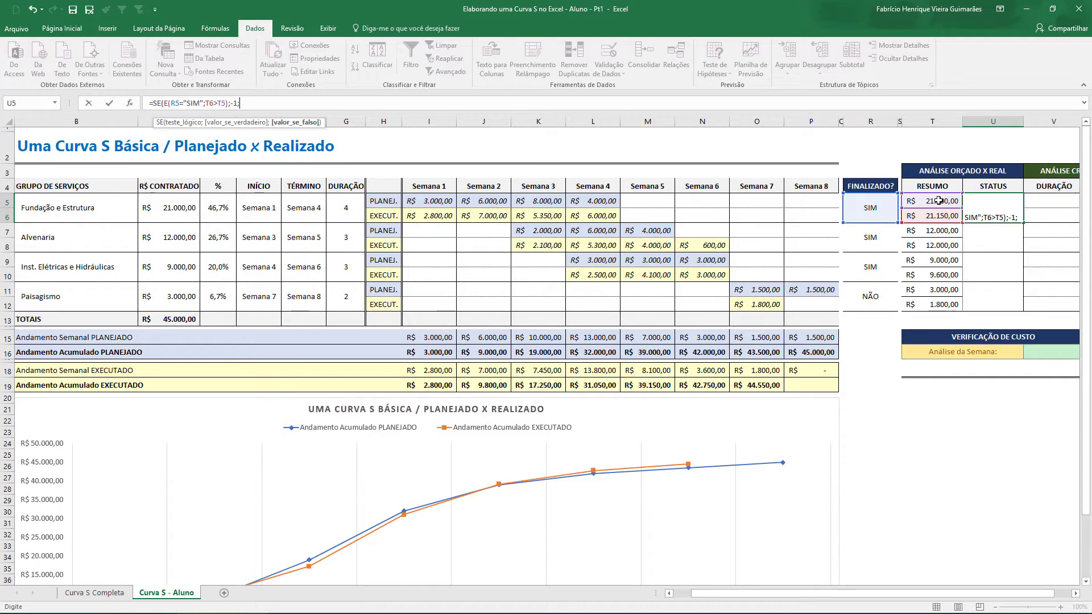
- Nest a second SE in the U5 formula that returns 0 when E finds R5="SIM" and T6=T5 both true
text(SE()
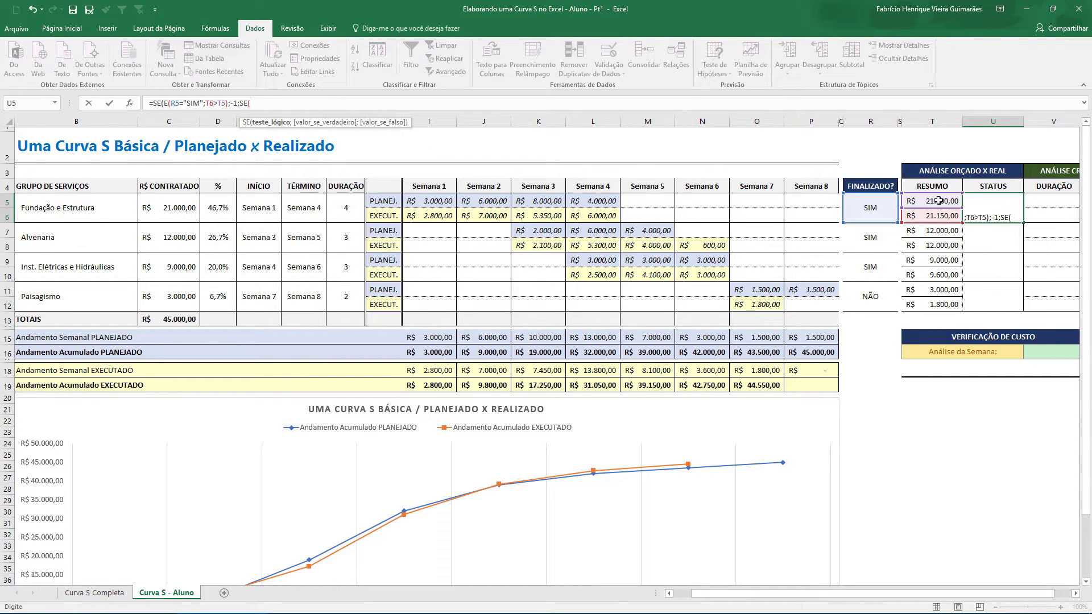
text(E)
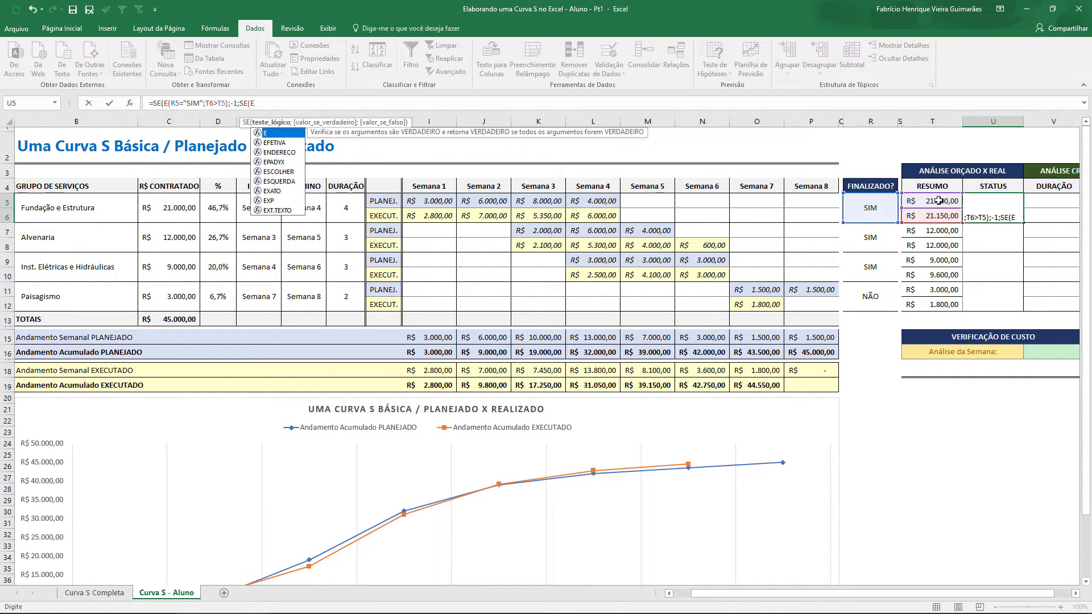
text(()
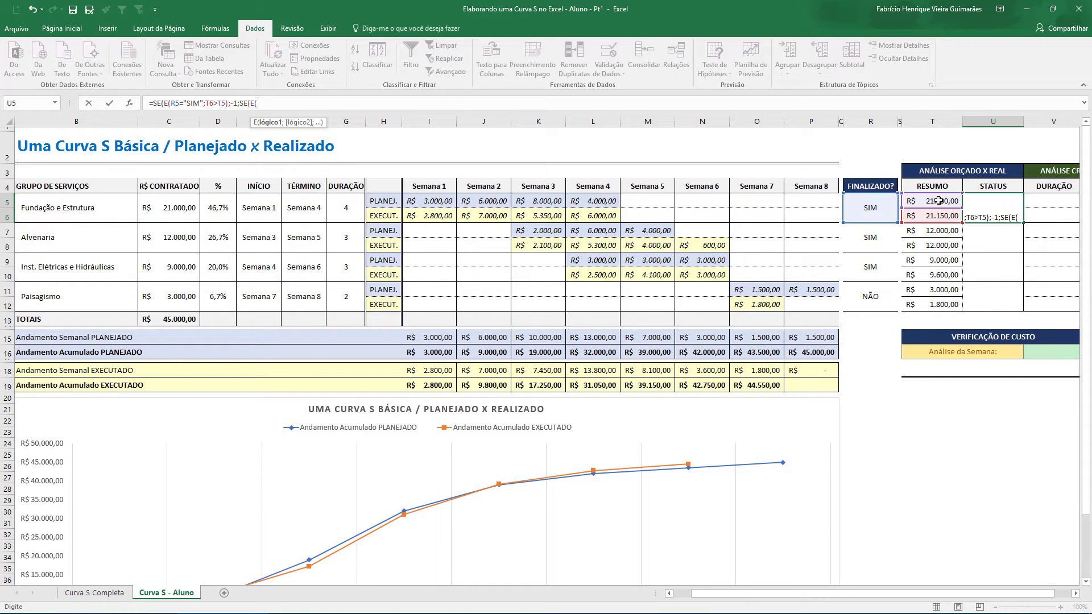
click(871, 209)
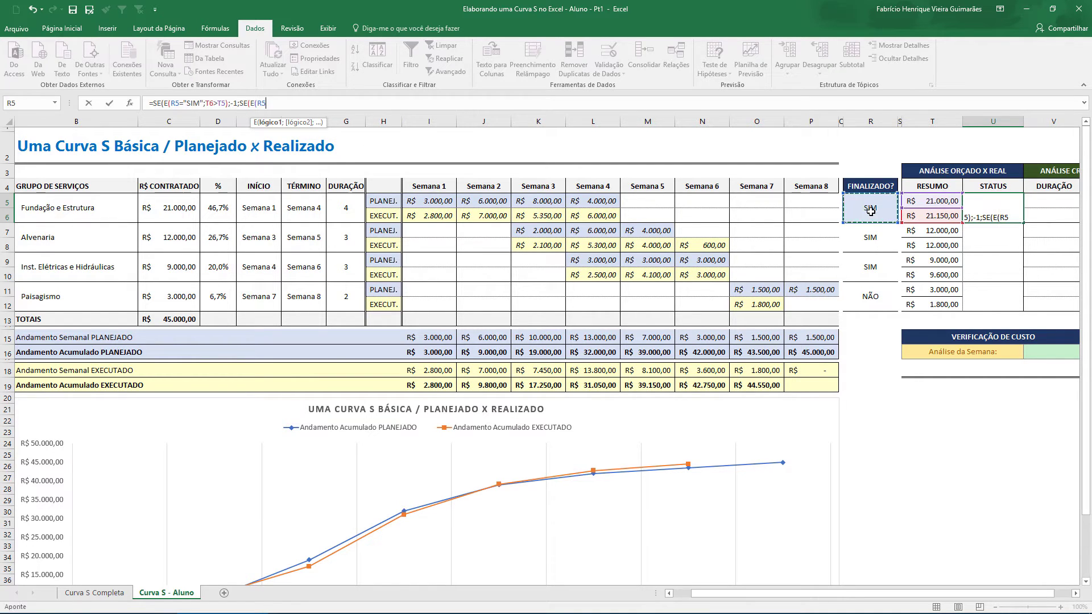
text(="SIM";)
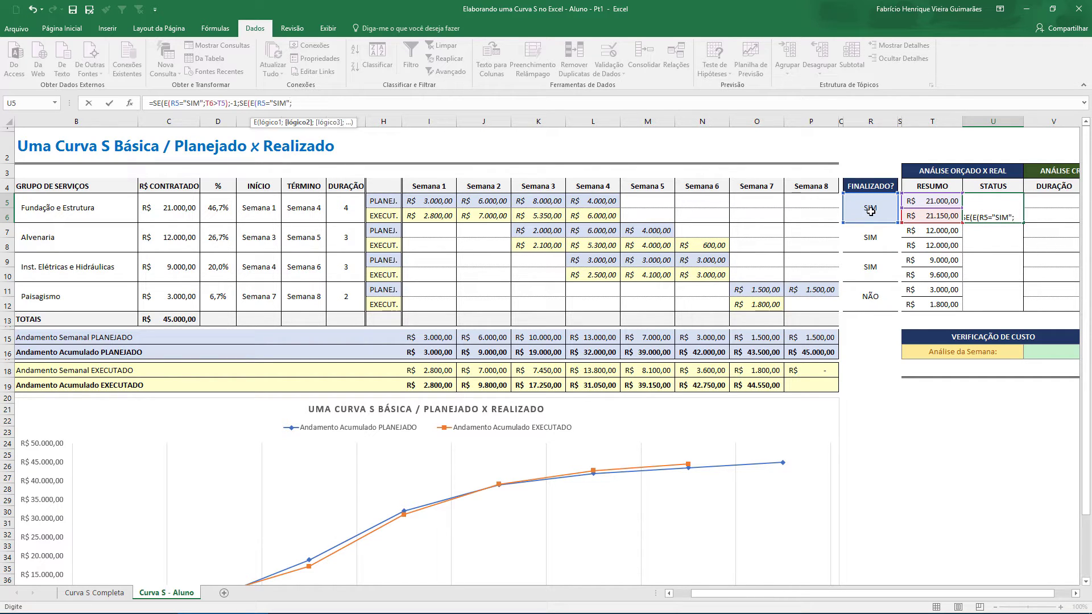
click(928, 217)
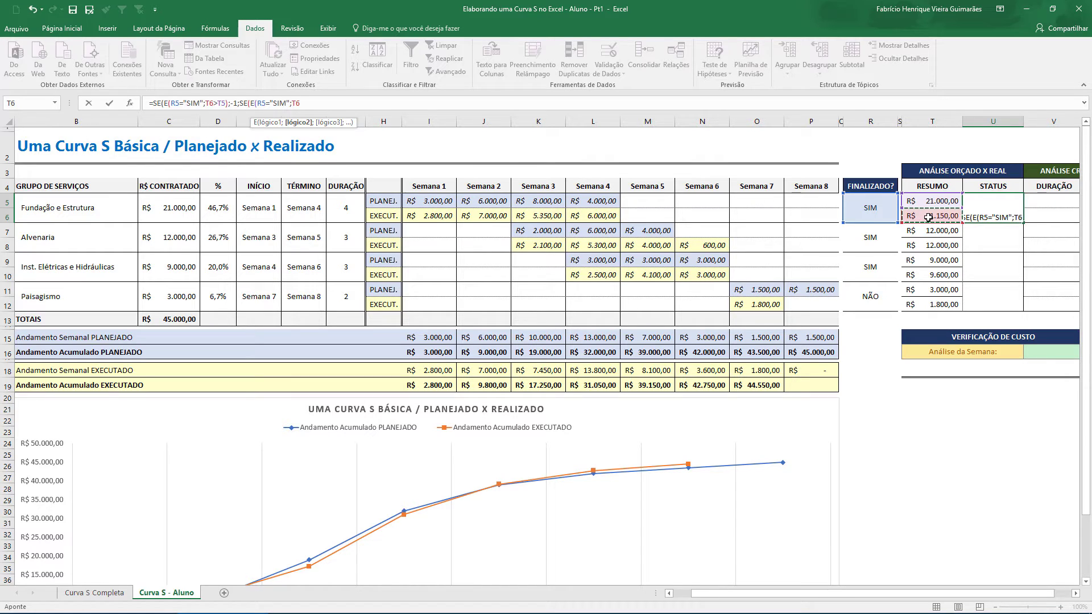
text(=)
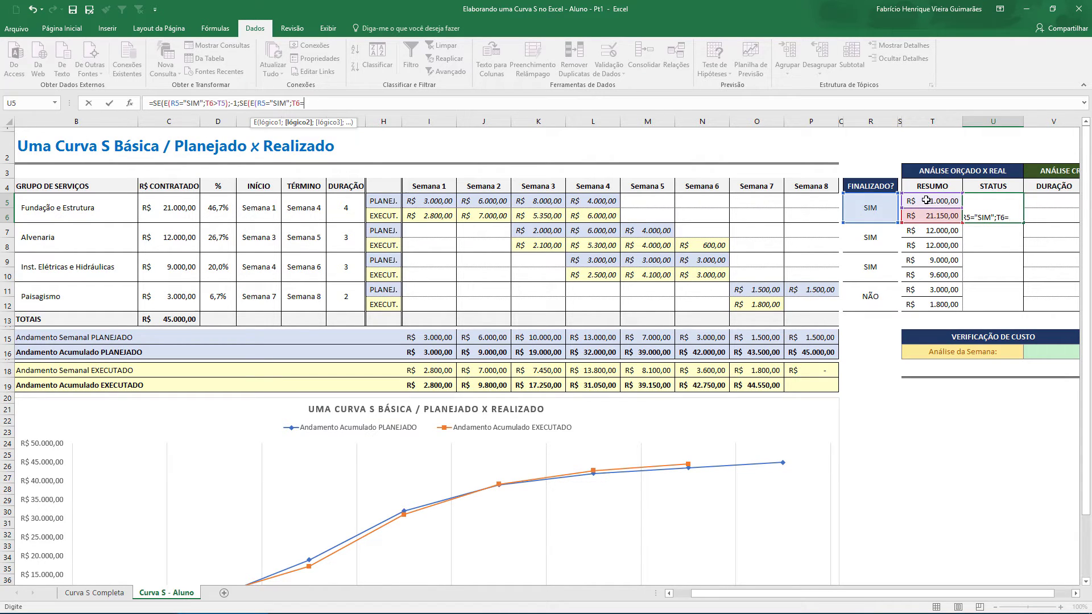
click(927, 200)
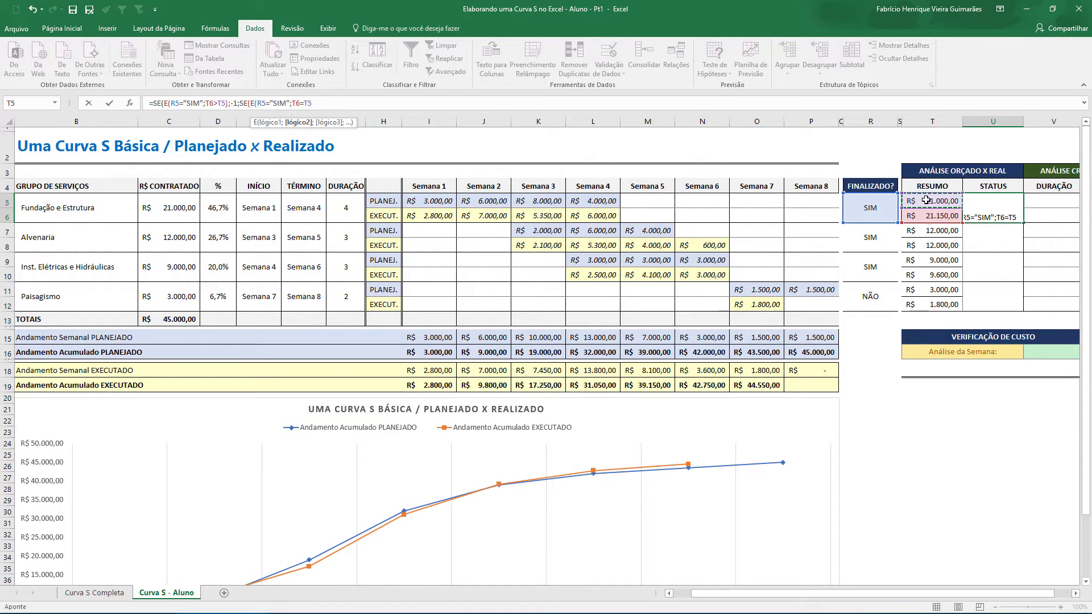
text())
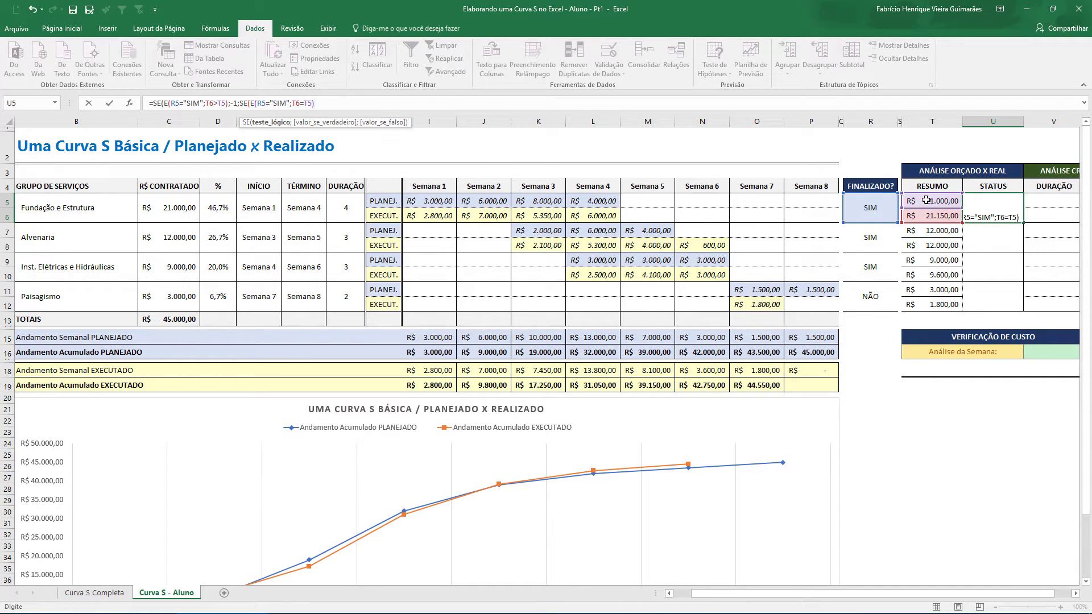
text(;)
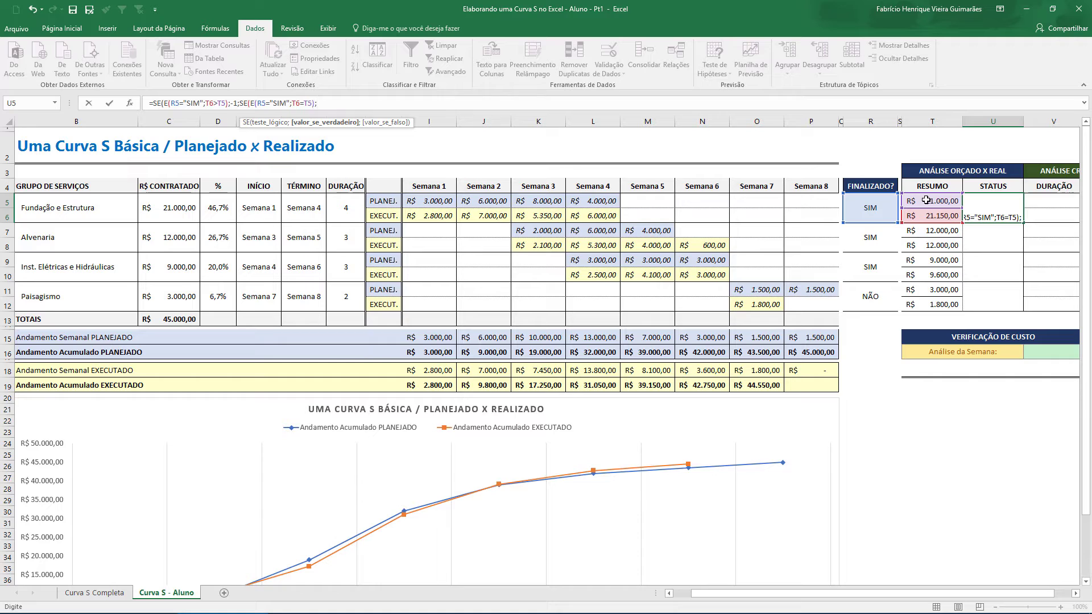
text(0;)
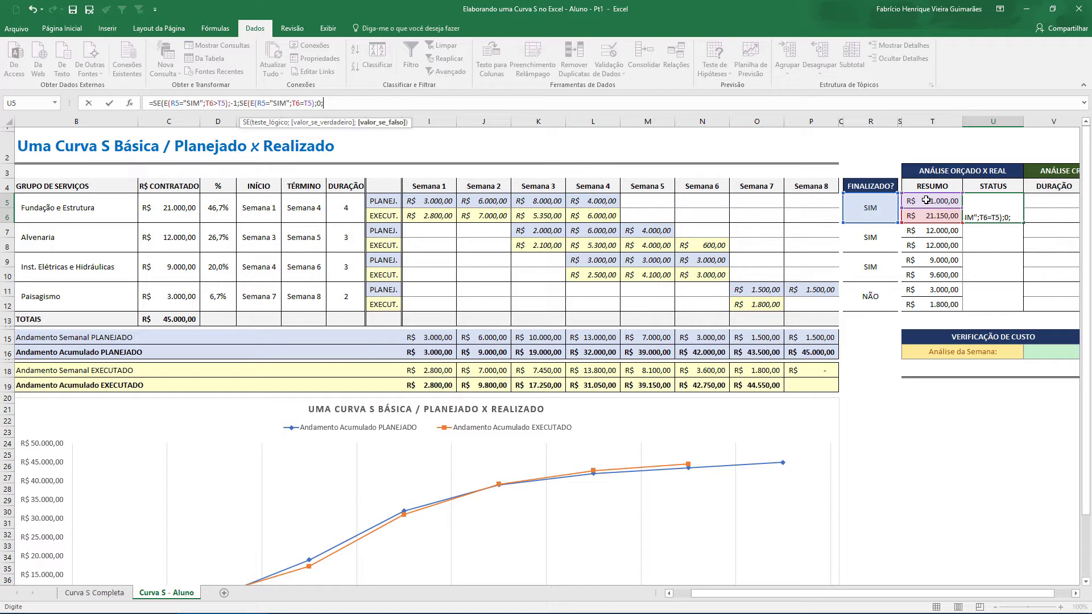
- Nest a third SE in the U5 formula that returns 1 when E finds R5="SIM" and T6<T5 both true
text(SE()
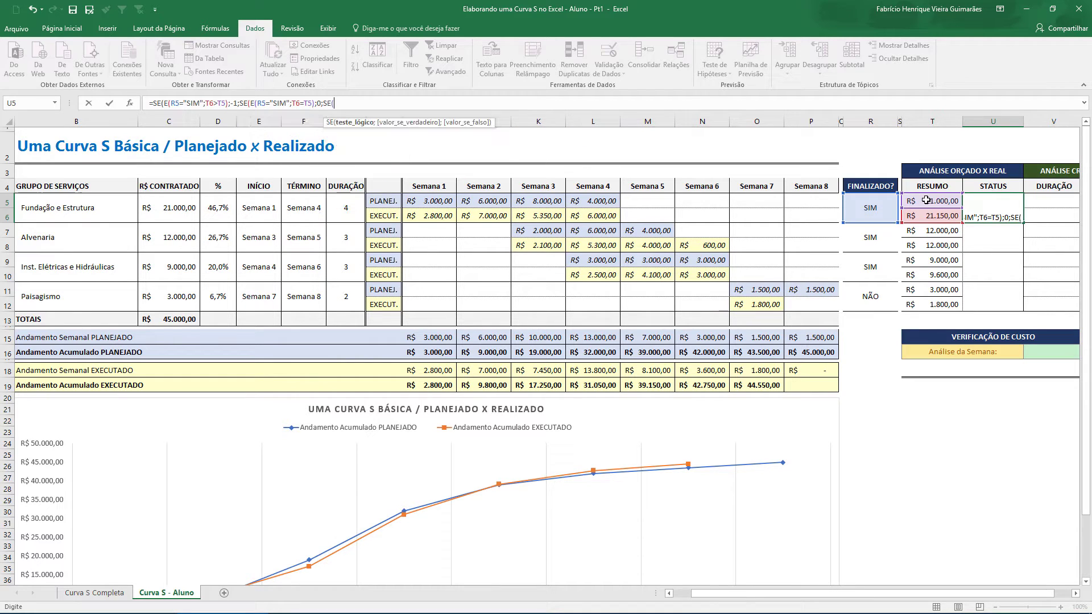
text(E)
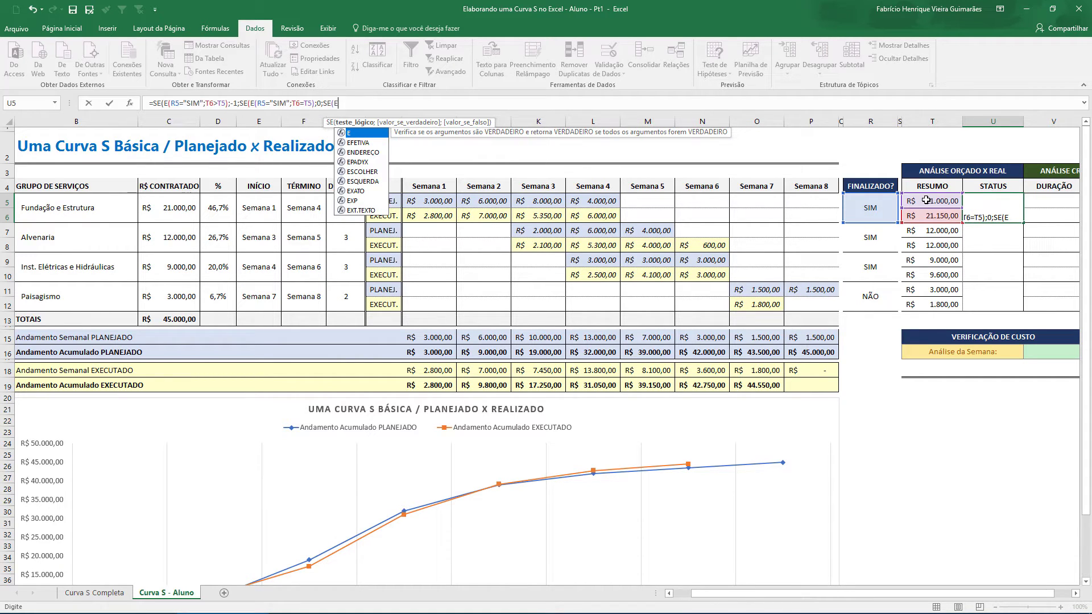
text(()
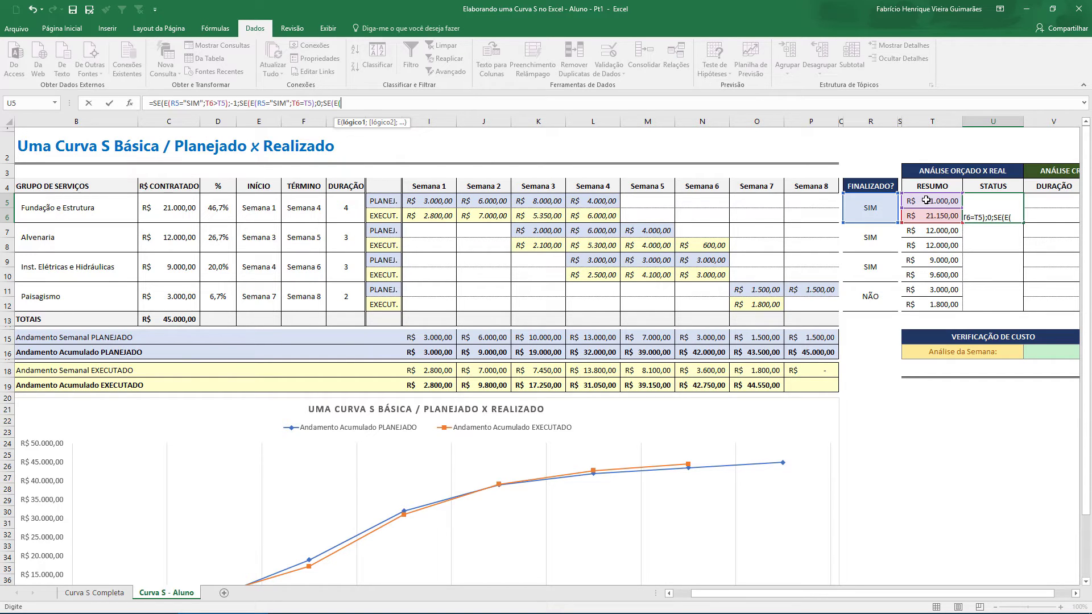
click(873, 202)
text(="SIM";)
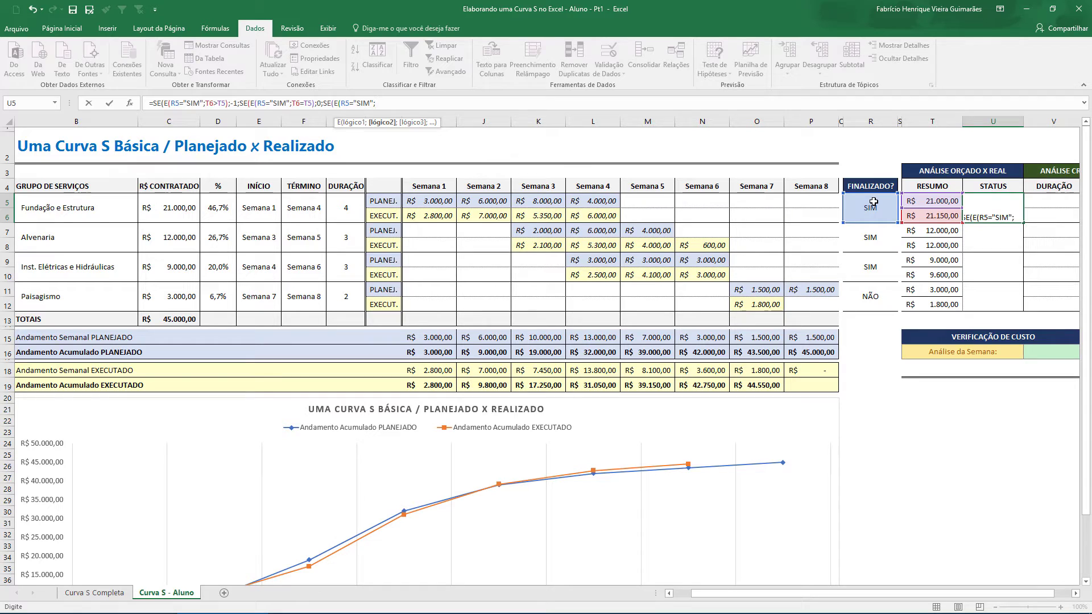
click(937, 216)
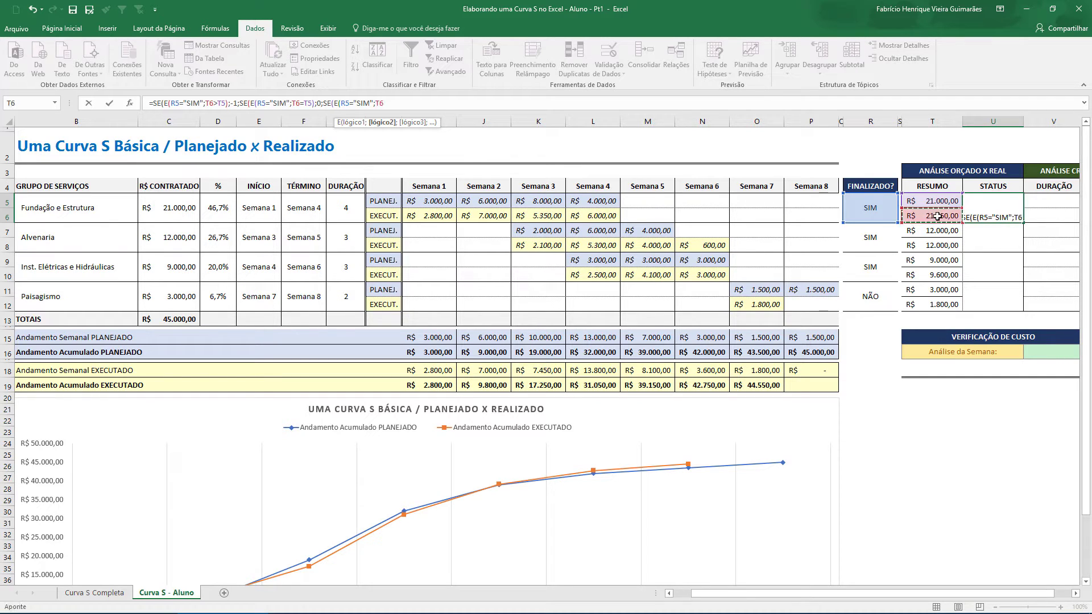
text(<)
click(930, 200)
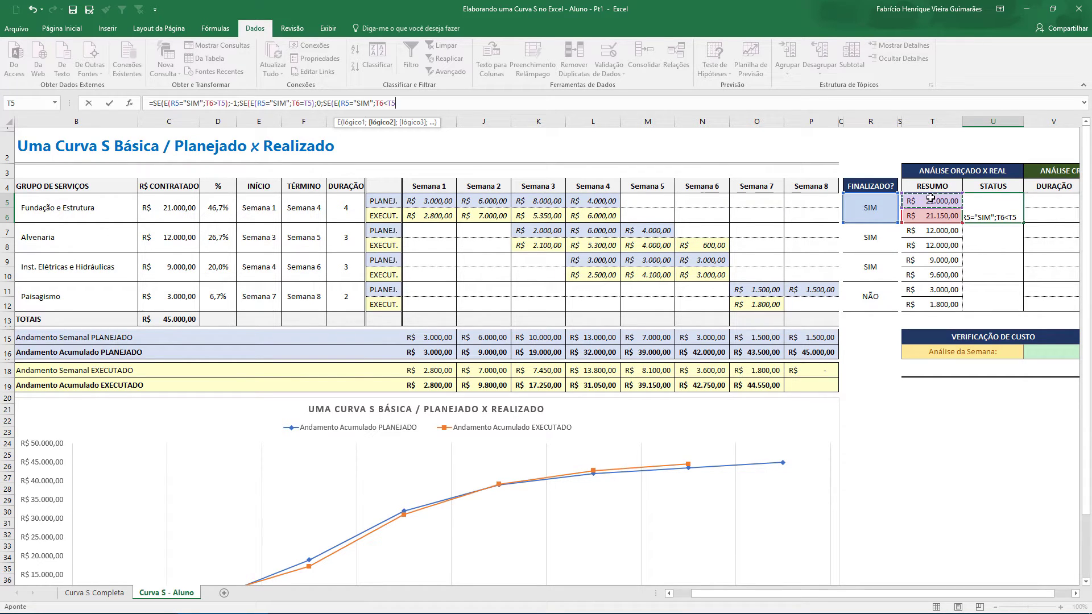
text())
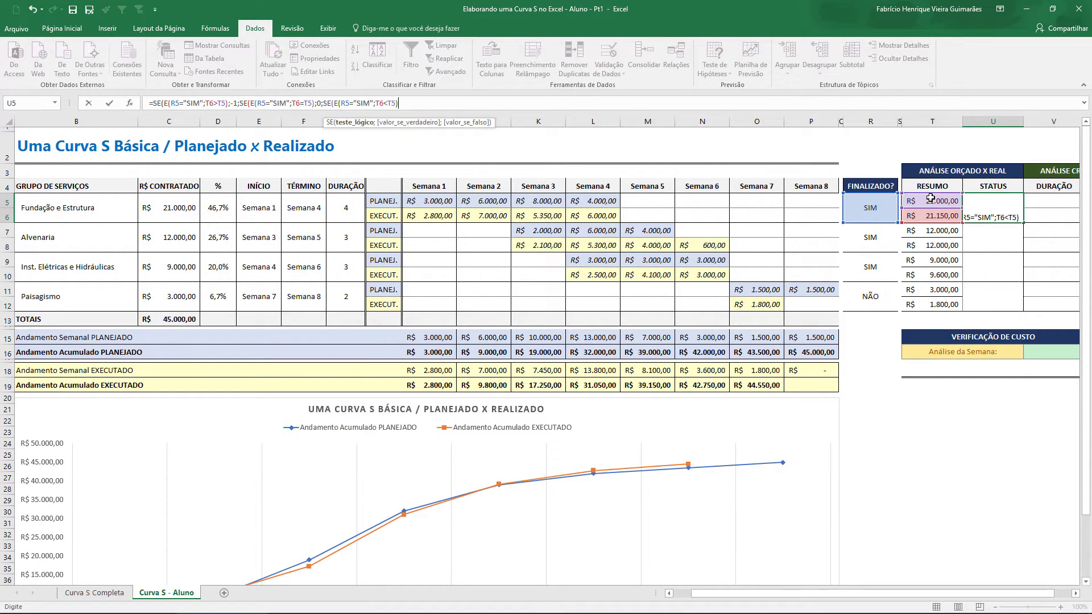
text(;1)
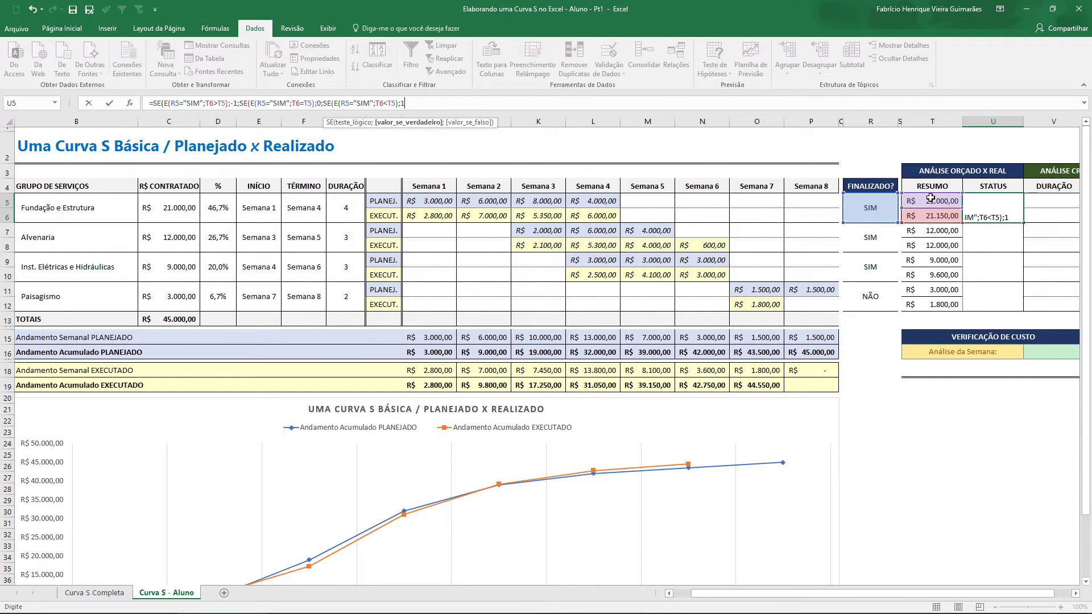
- Finish the U5 STATUS formula with "..." as the final false result, close all nested SE functions and enter it
text(;)
text("...")
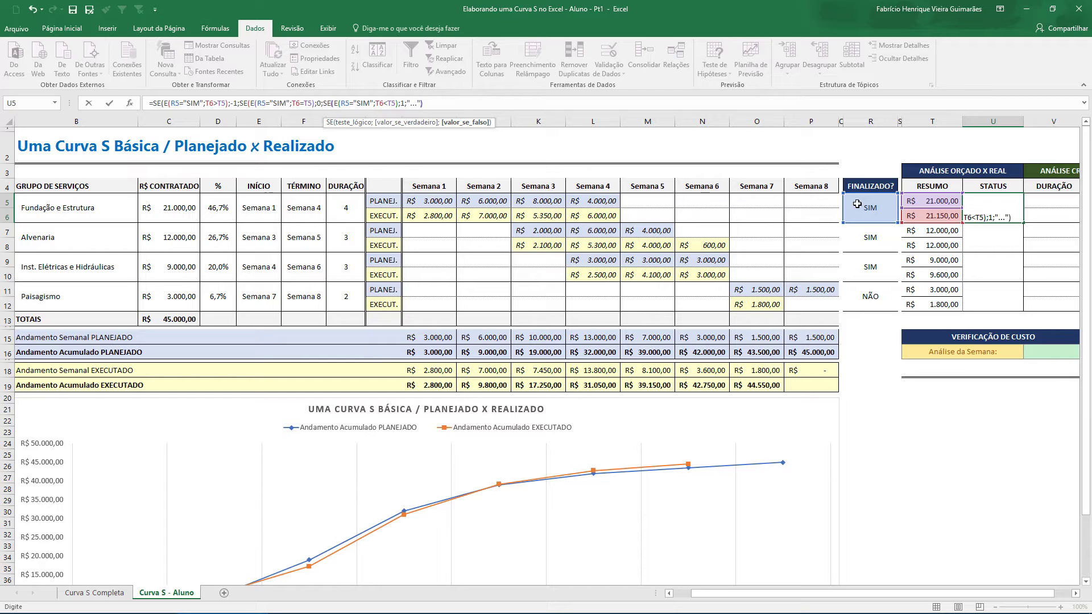
text()))
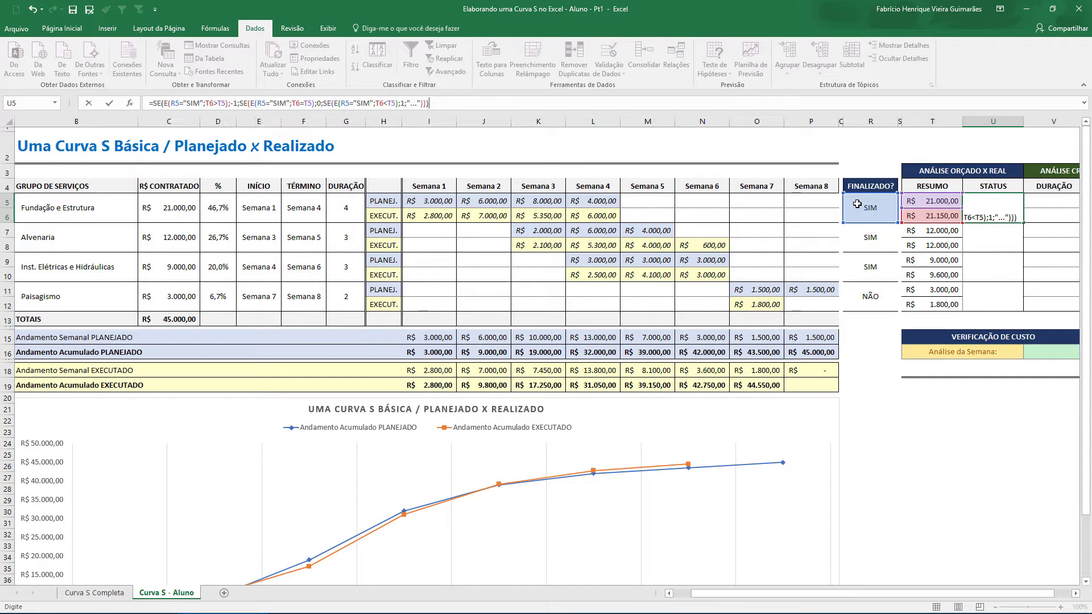
key(Return)
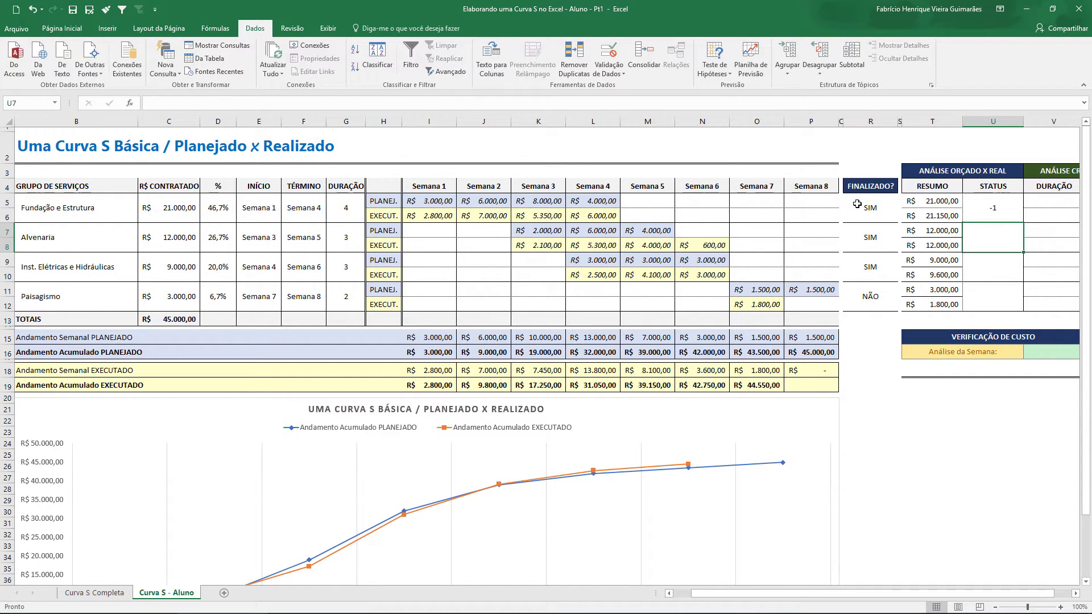
- Check U5 against its FINALIZADO? and RESUMO cells and fill its STATUS formula down through the Paisagismo rows to U12
click(998, 205)
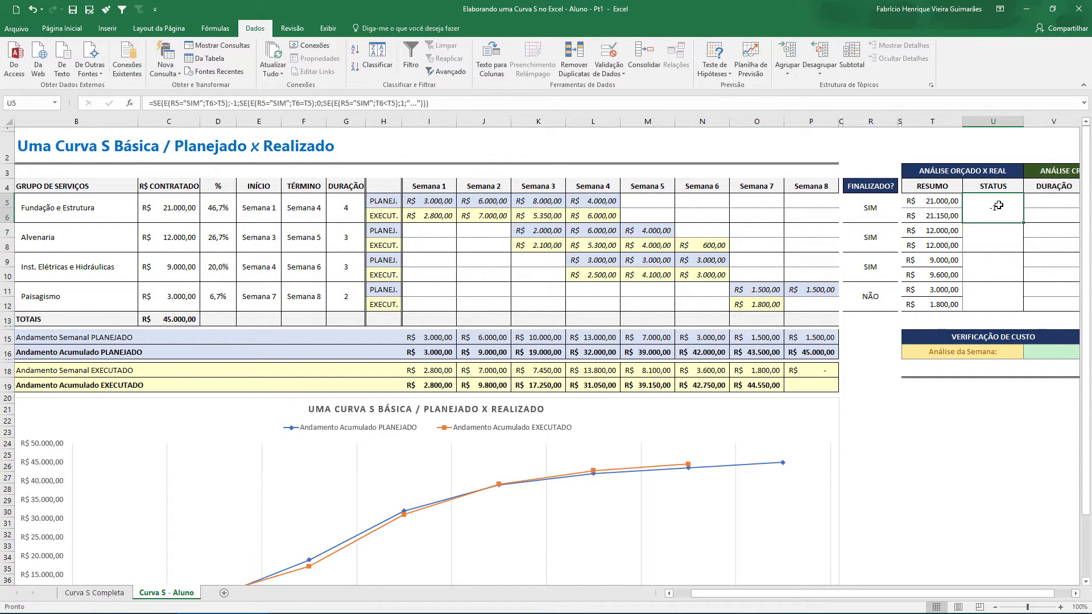
click(944, 217)
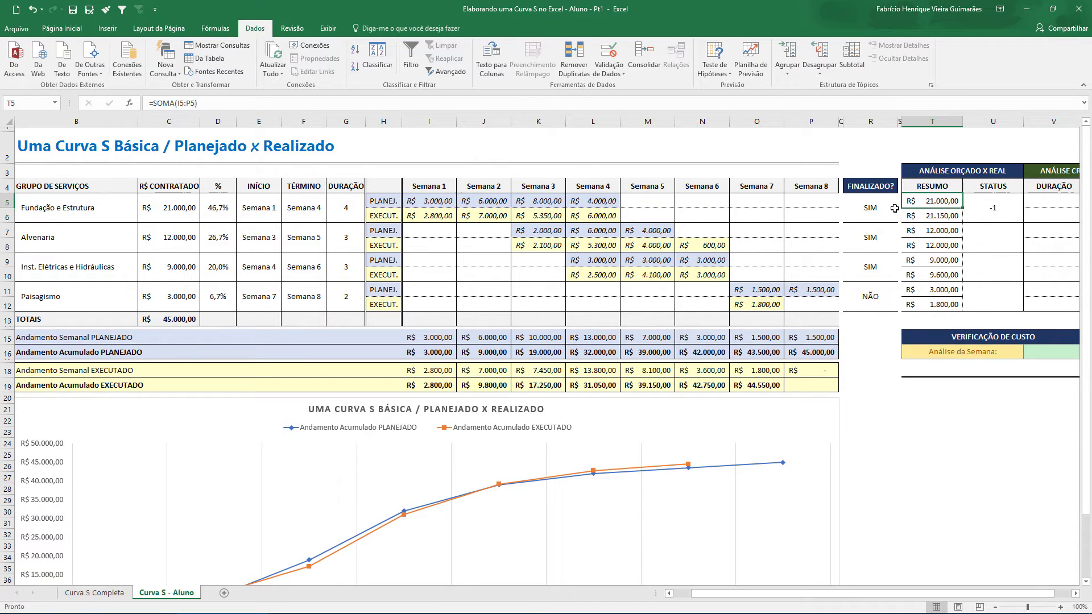
click(872, 211)
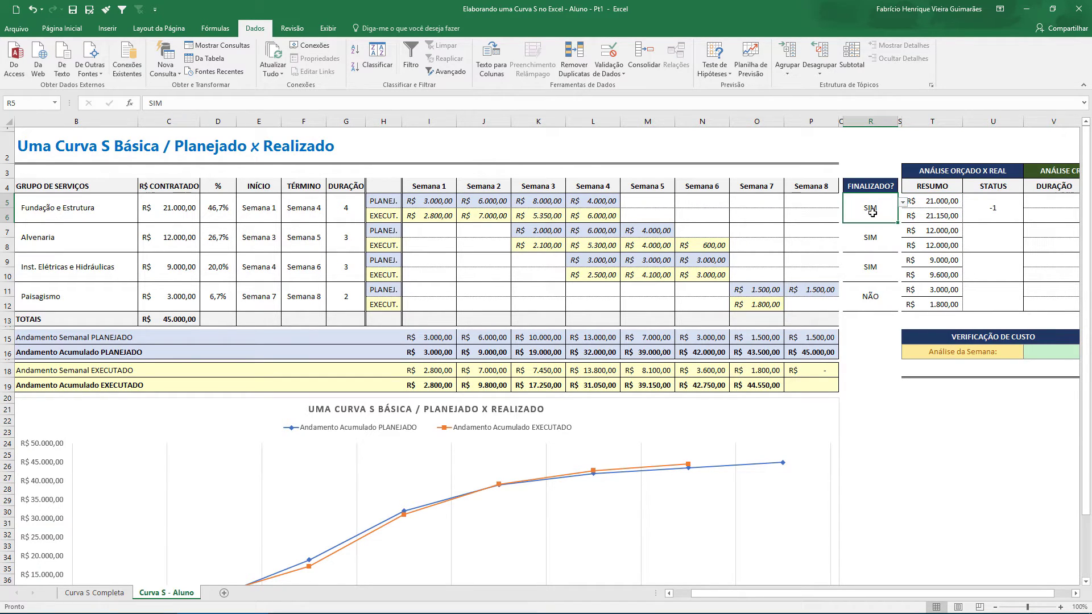
click(993, 210)
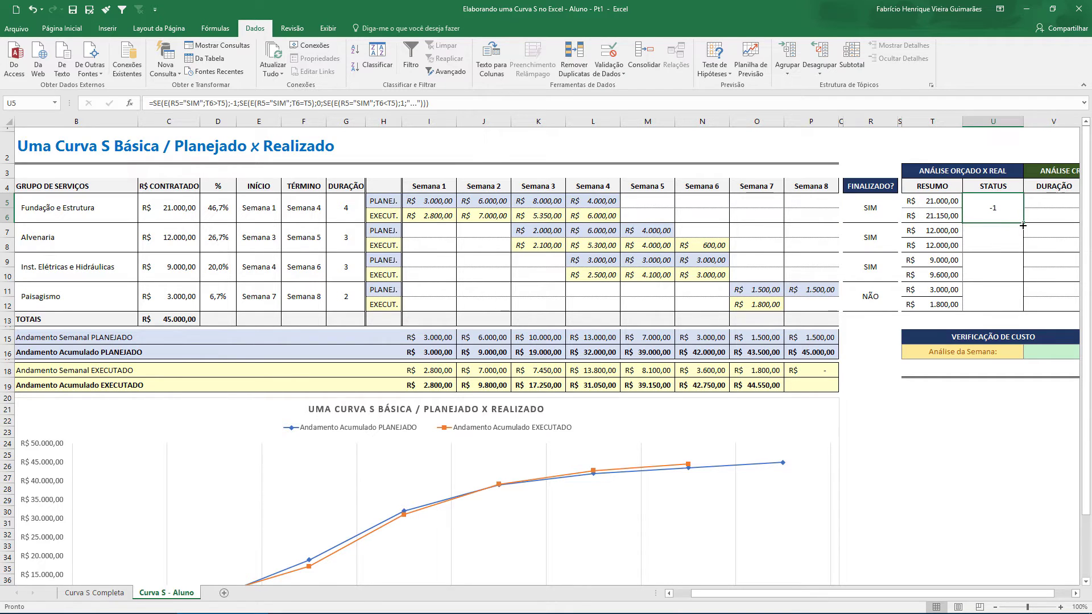
drag(1023, 228, 1023, 308)
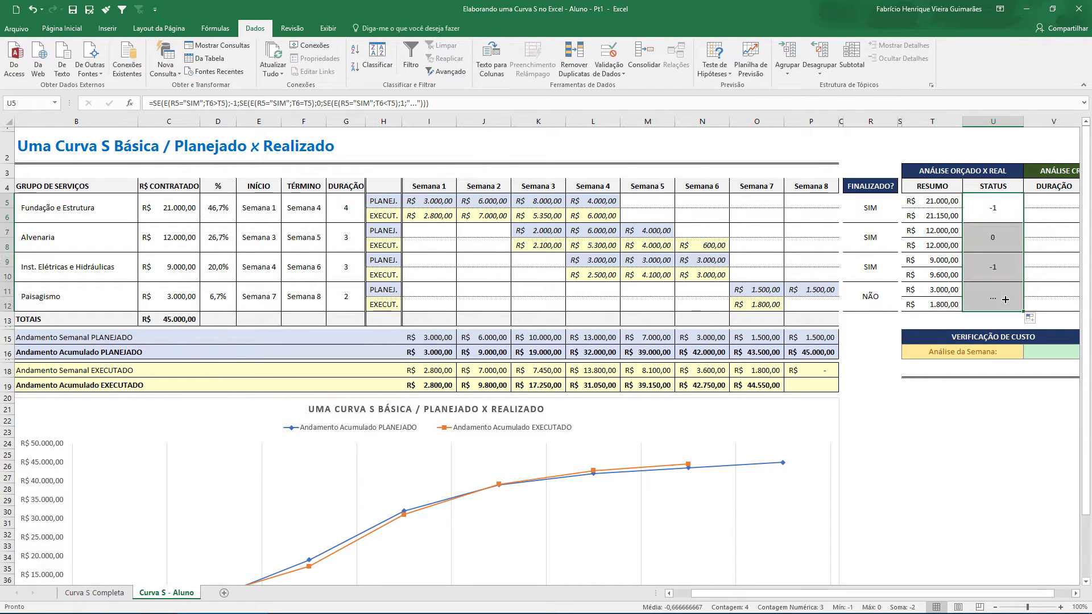
- Compare each service group's STATUS result with its FINALIZADO? entry and its planned and executed RESUMO totals
click(1001, 212)
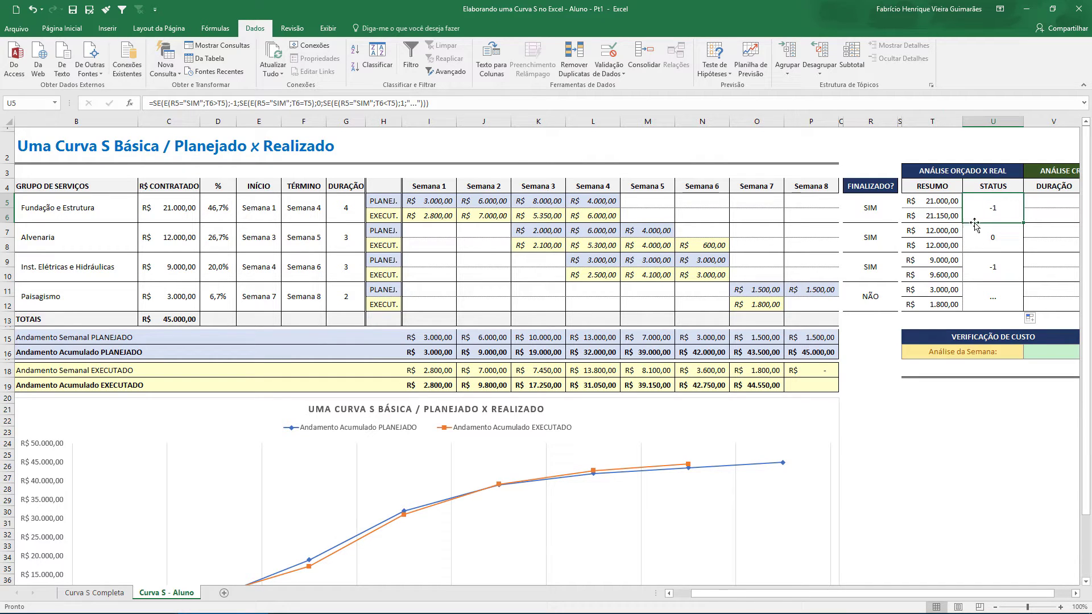
click(876, 214)
click(948, 217)
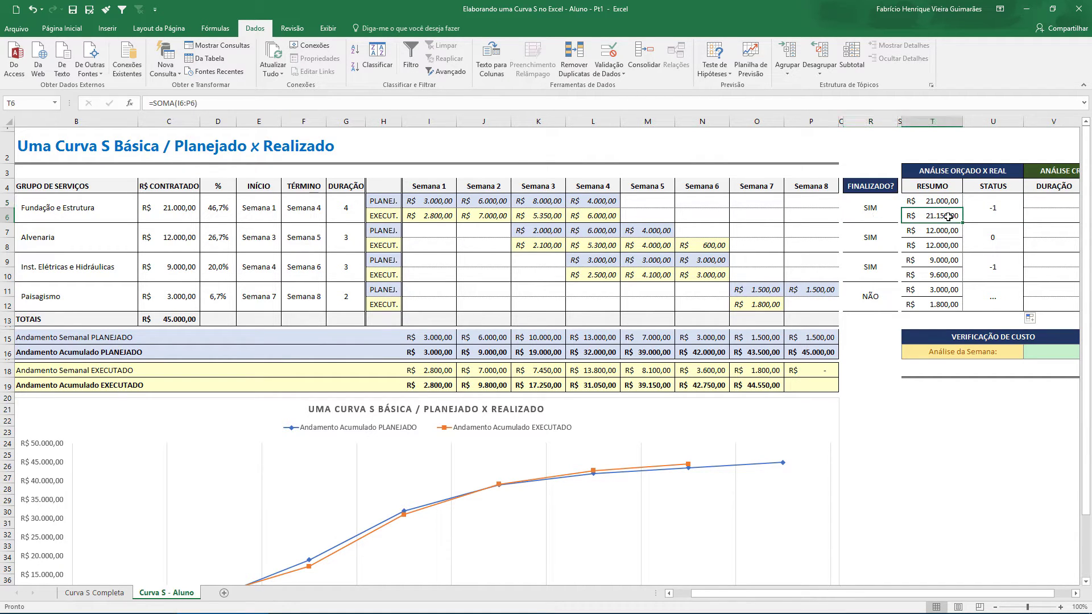
click(1002, 241)
click(950, 245)
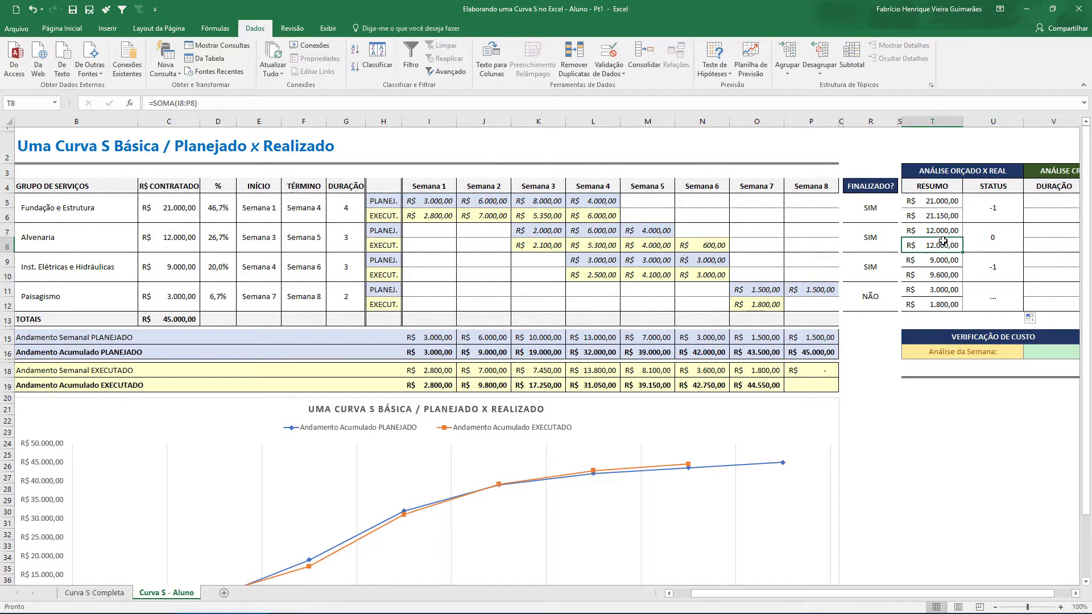
click(942, 230)
click(887, 238)
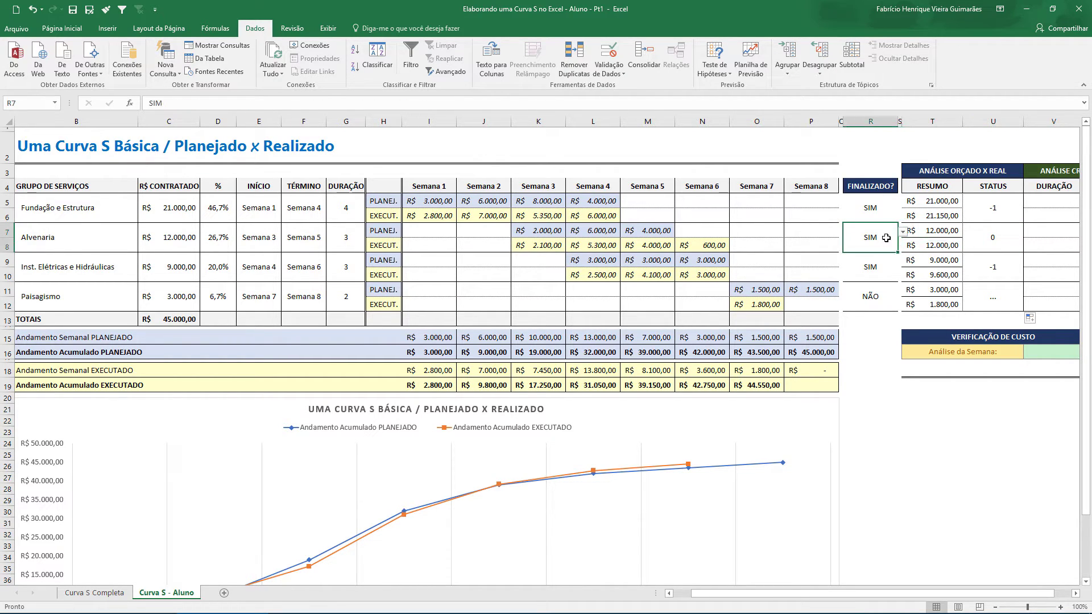
click(989, 244)
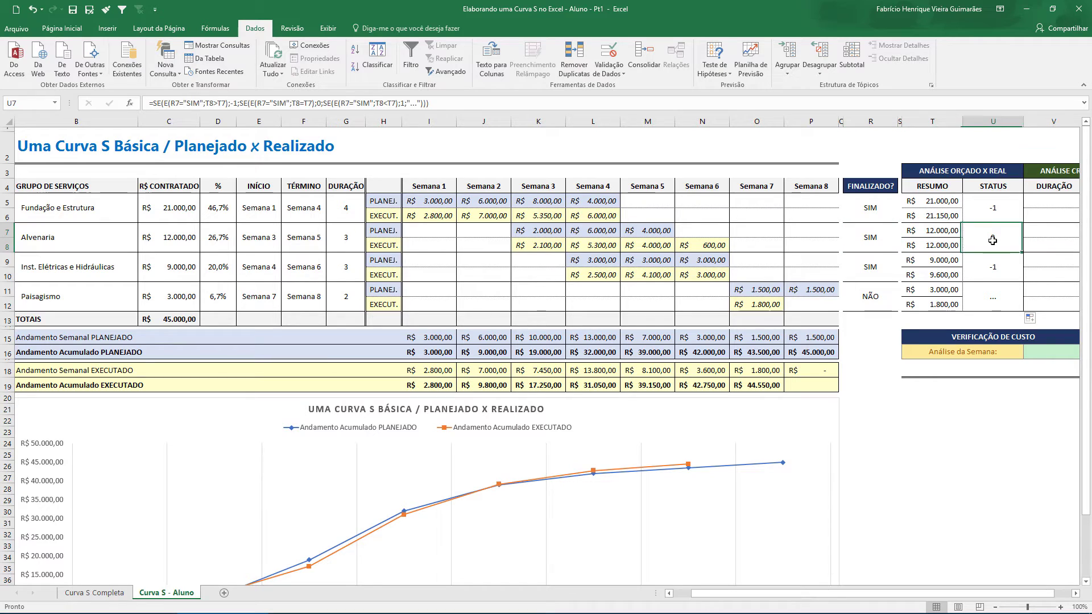
click(990, 270)
click(942, 274)
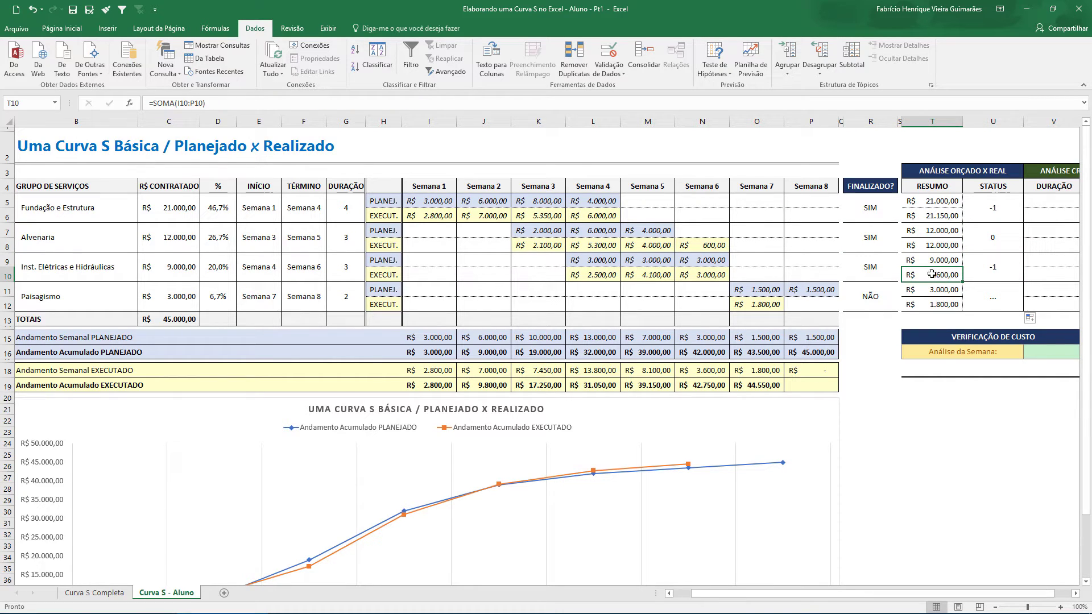
click(873, 267)
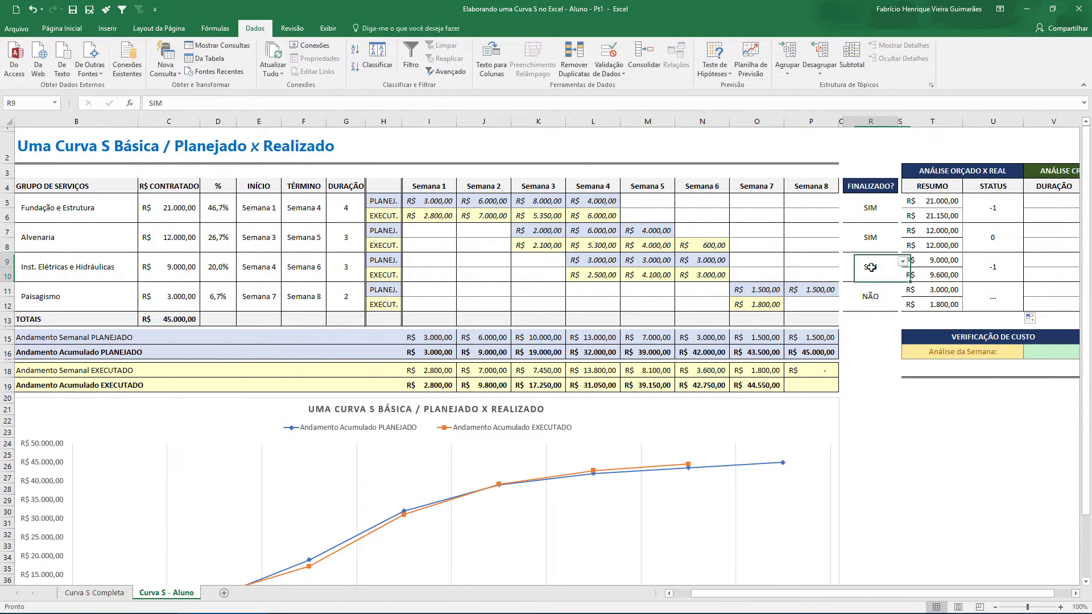
click(997, 301)
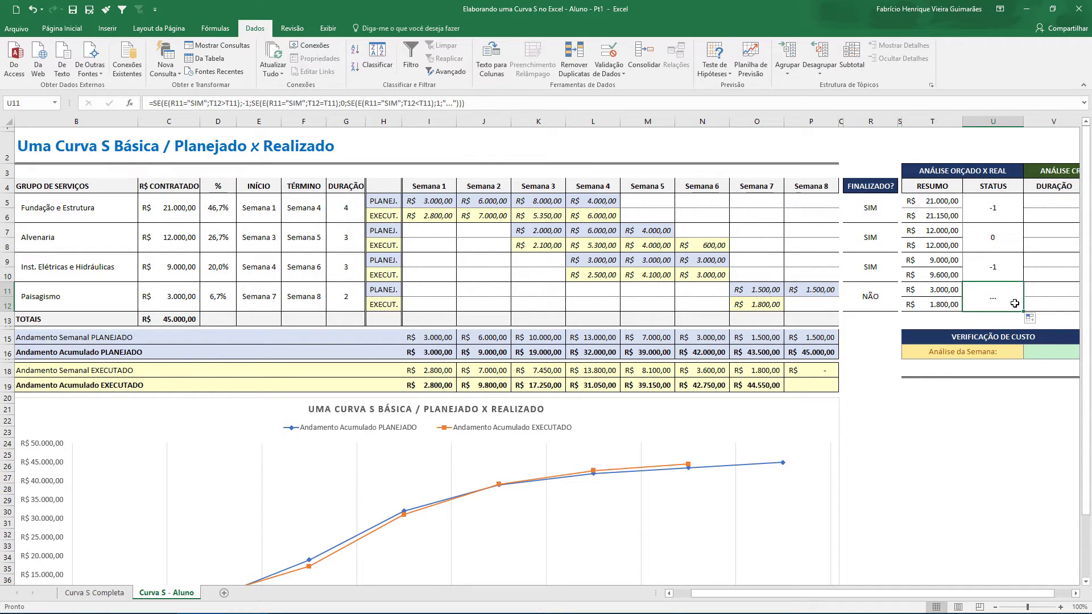
- Check the Paisagismo STATUS formula in U11 against its FINALIZADO? entry
click(878, 297)
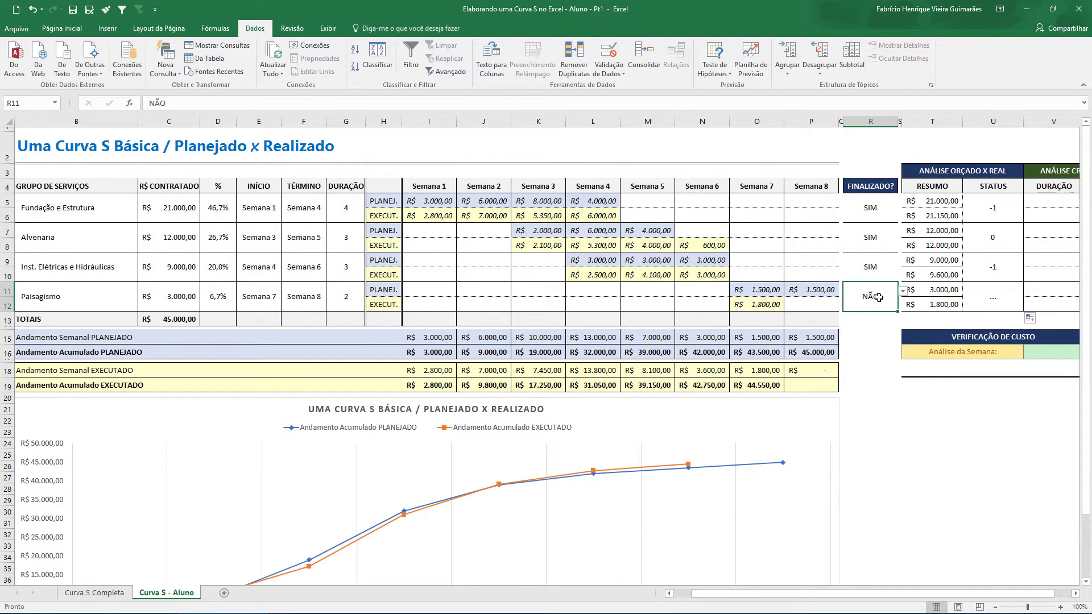
click(992, 304)
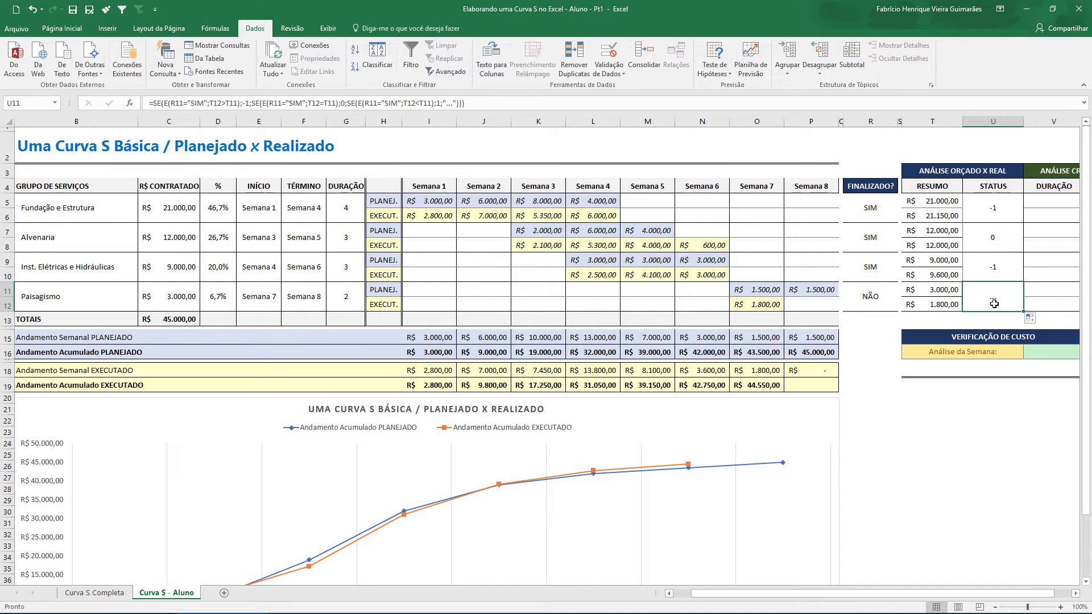
- Examine the planned weekly amounts of Fundação e Estrutura from Semana 1 to Semana 5 to see which weeks count toward its duration
click(1076, 594)
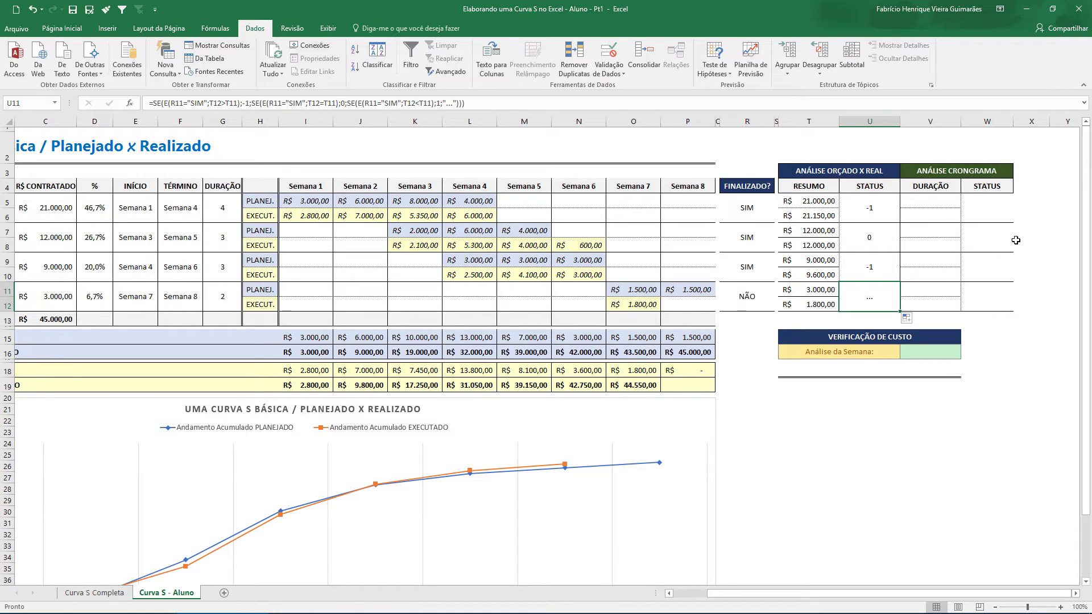
click(925, 204)
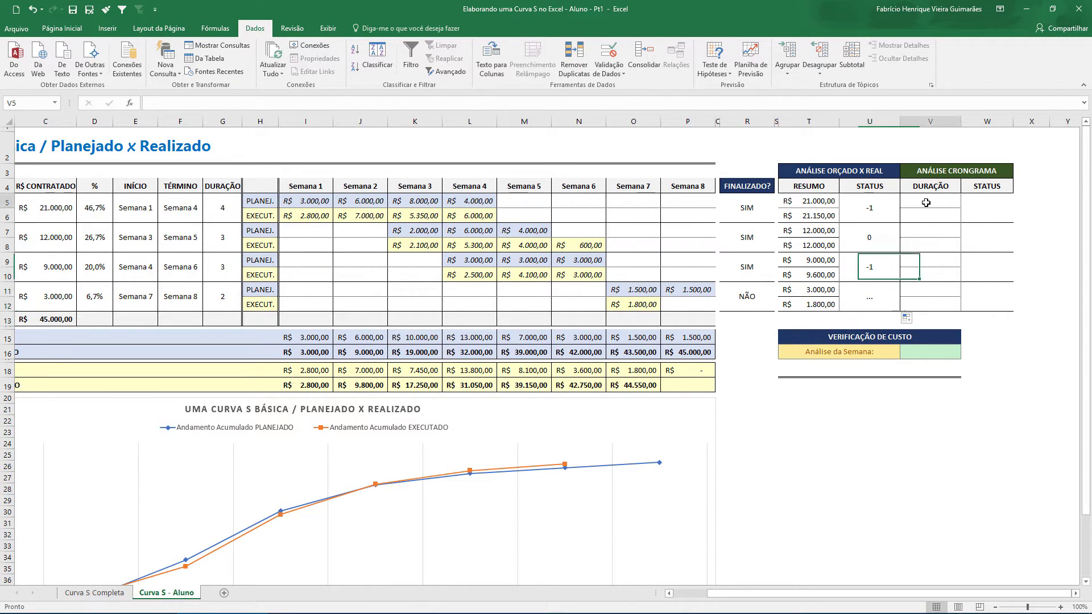
click(306, 202)
click(364, 201)
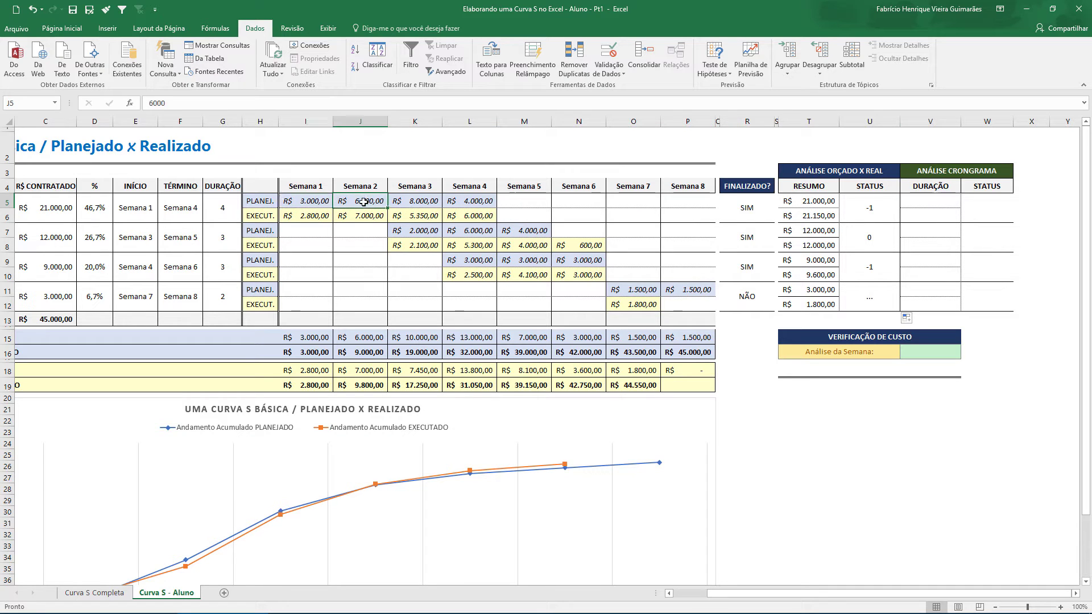
click(421, 202)
click(474, 202)
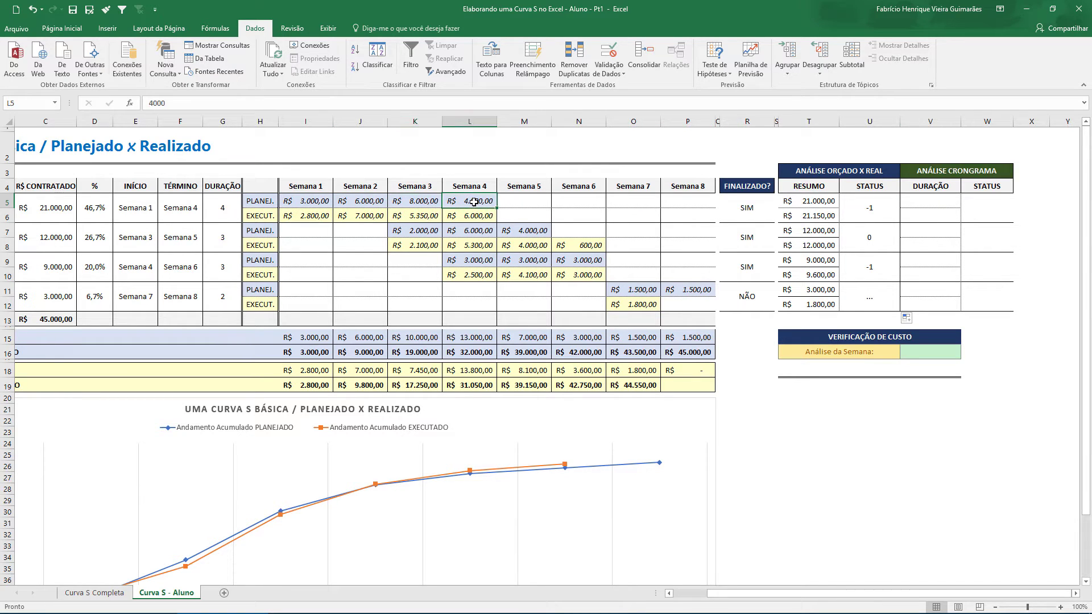
click(932, 200)
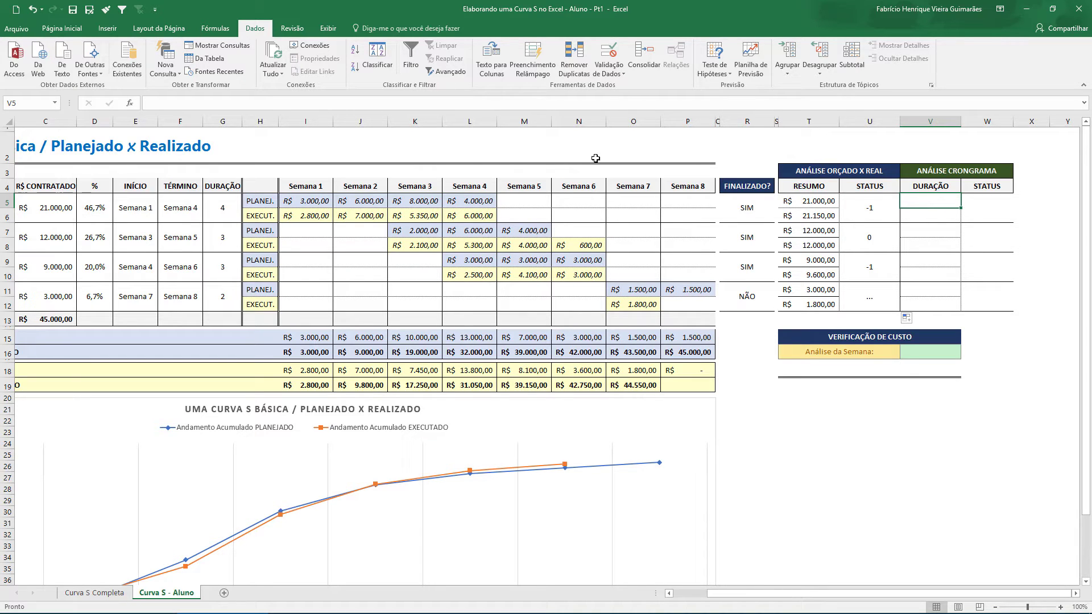
click(307, 199)
click(365, 201)
click(425, 201)
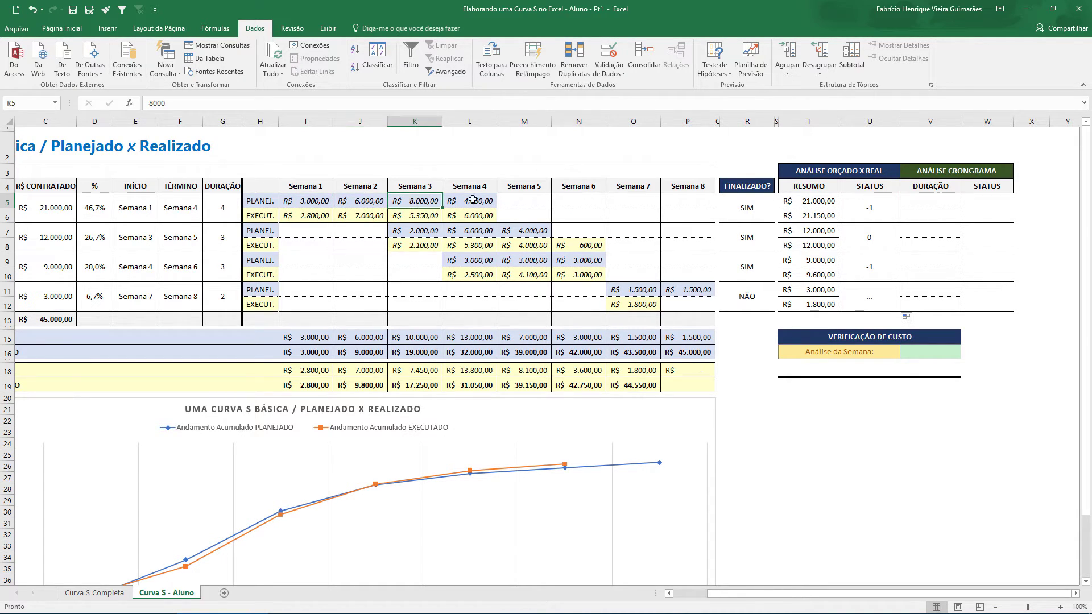
click(472, 200)
click(415, 201)
click(361, 200)
click(307, 200)
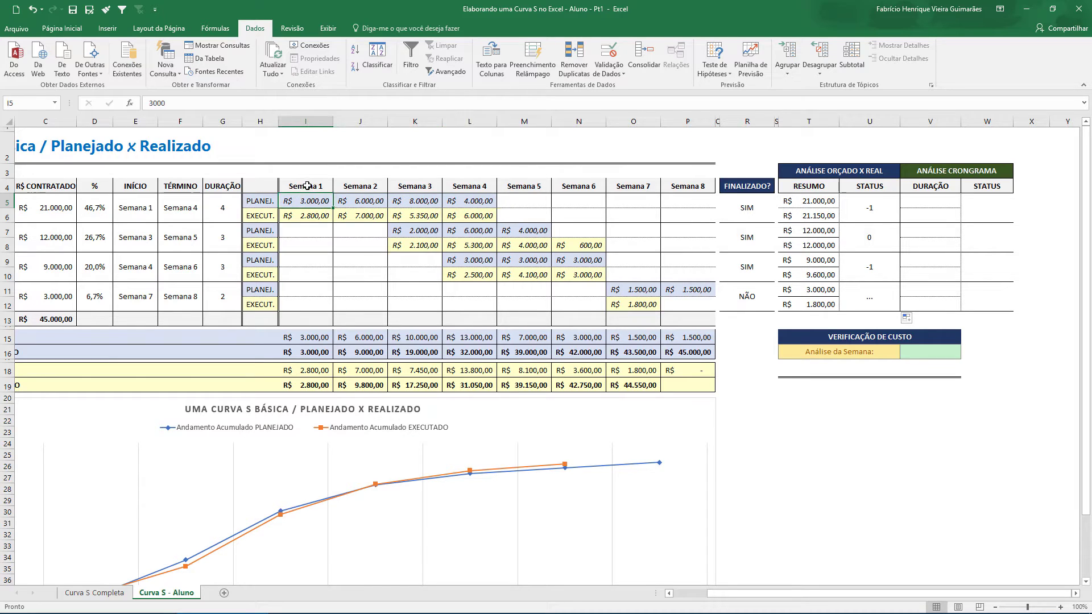
drag(307, 201, 472, 201)
drag(310, 202, 532, 201)
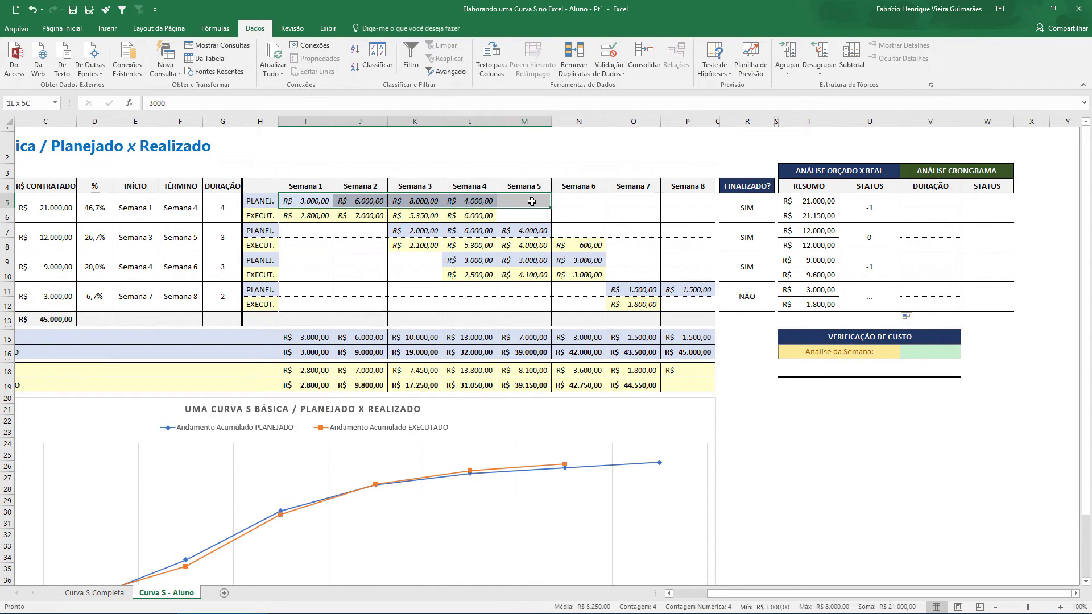
drag(307, 186, 534, 187)
click(524, 200)
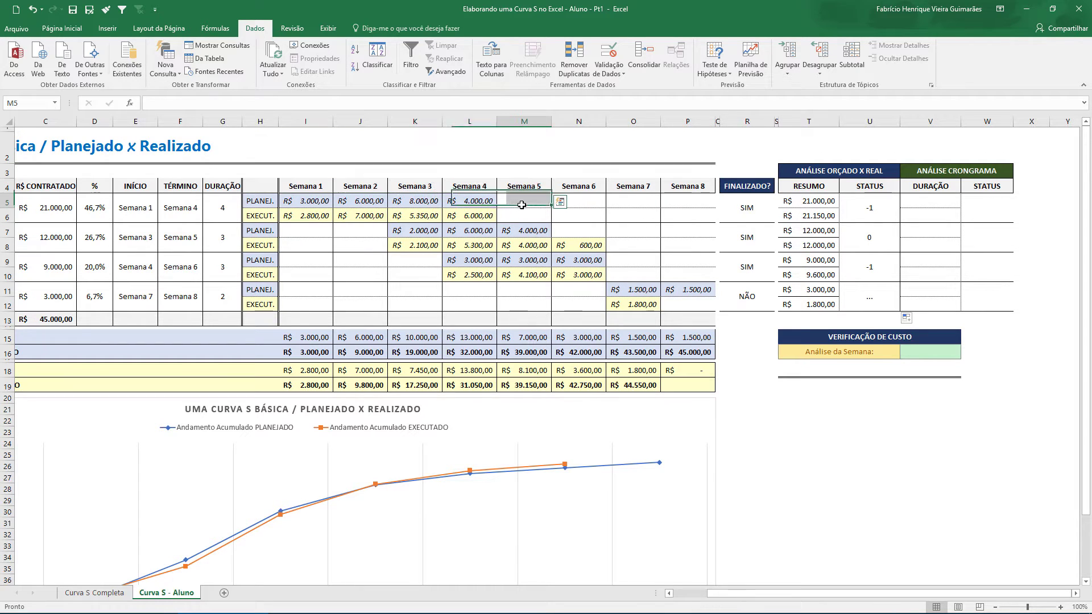
- Enter =CONT.VALORES(I5:P5) in V5 to count the planned weeks of Fundação e Estrutura under DURAÇÃO
click(922, 203)
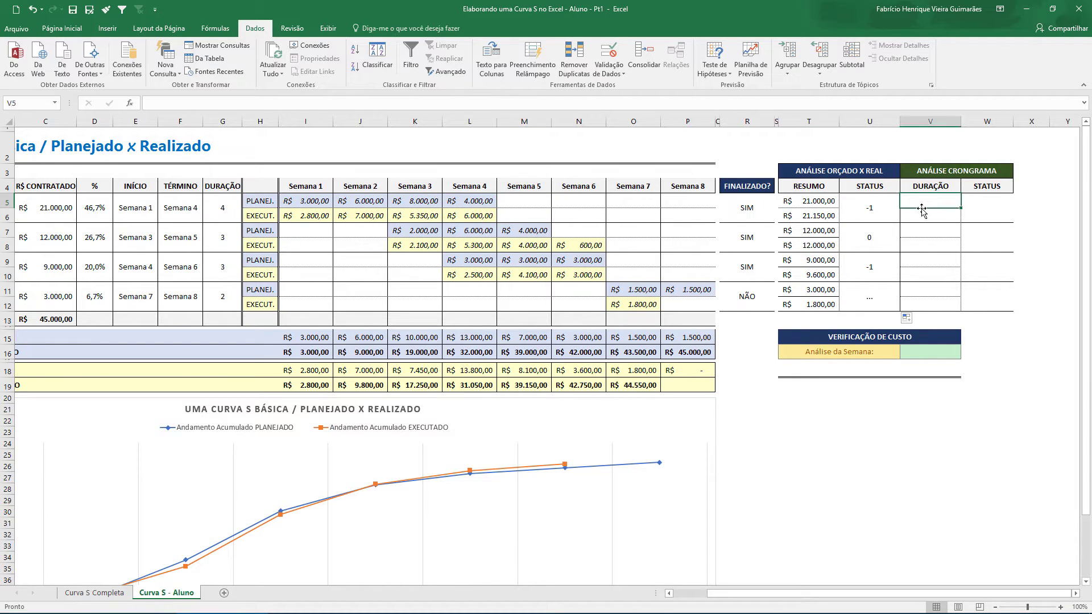
text(=C)
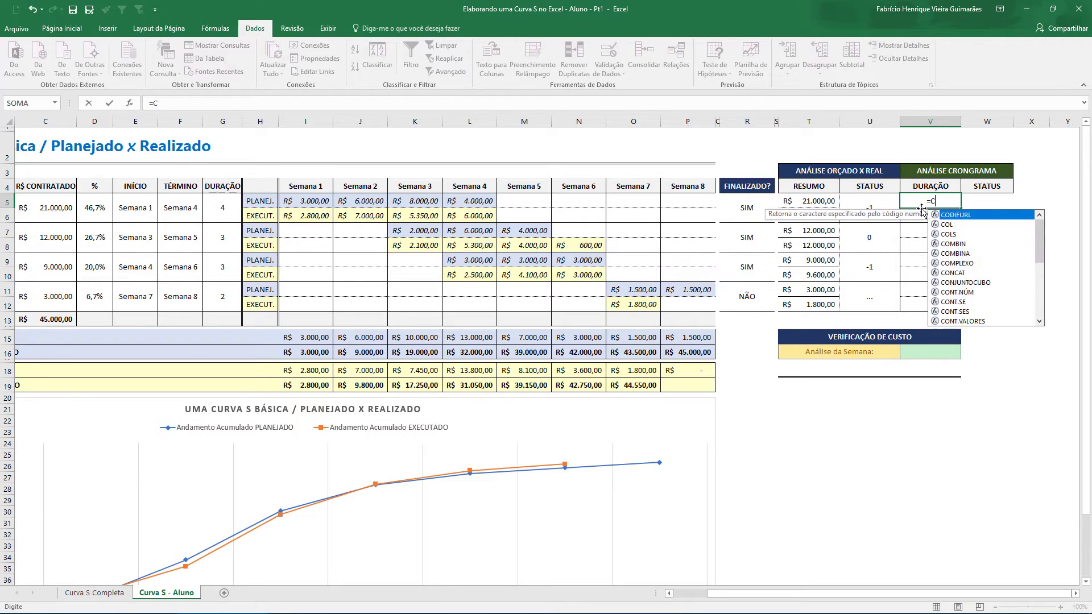
text(ONT.VALORES()
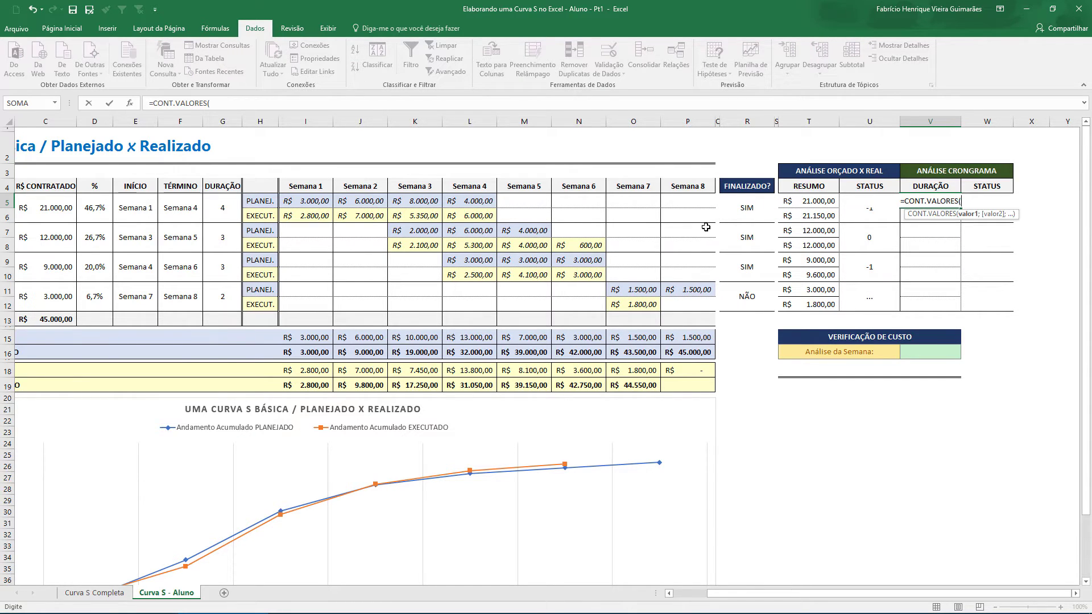
drag(319, 201, 681, 202)
text())
key(Return)
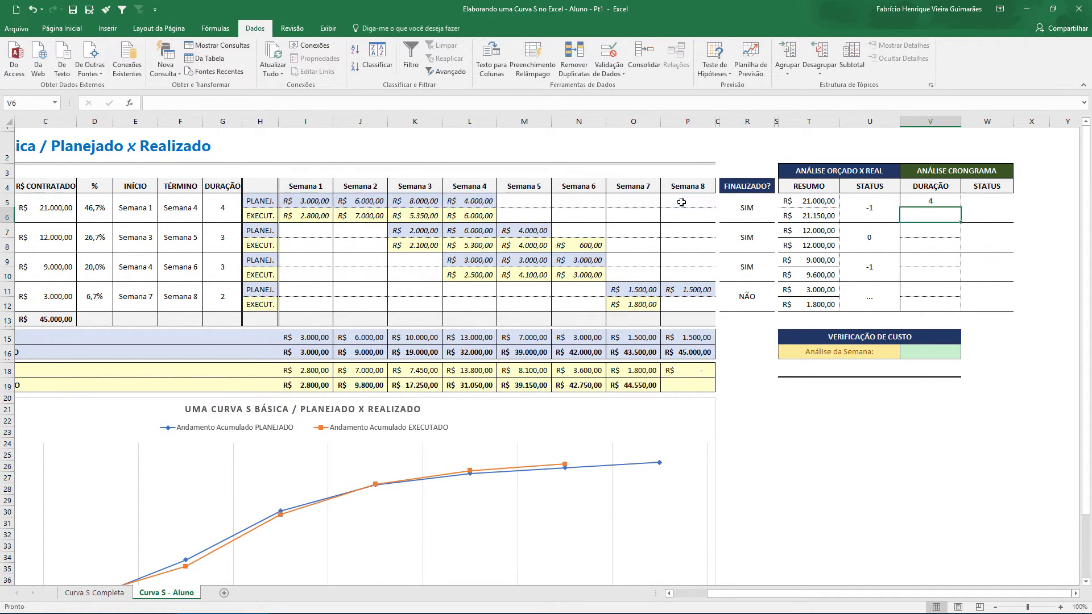
click(937, 201)
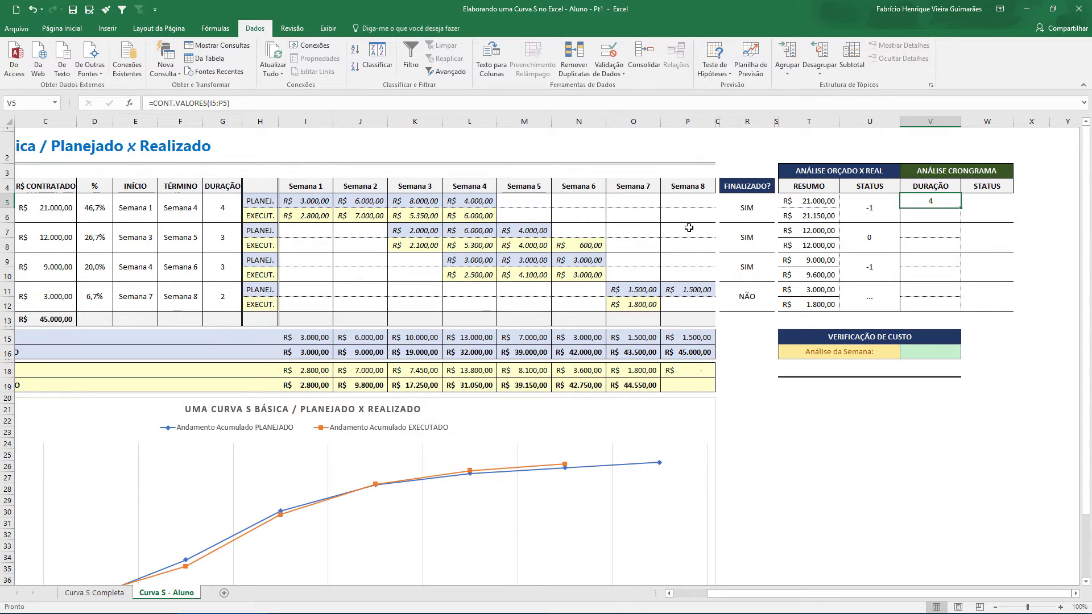
- Enter =CONT.VALORES(I6:P6) in V6 for the executed weeks and fill it down the DURAÇÃO column to V12
click(927, 216)
text(=CONT.VAL)
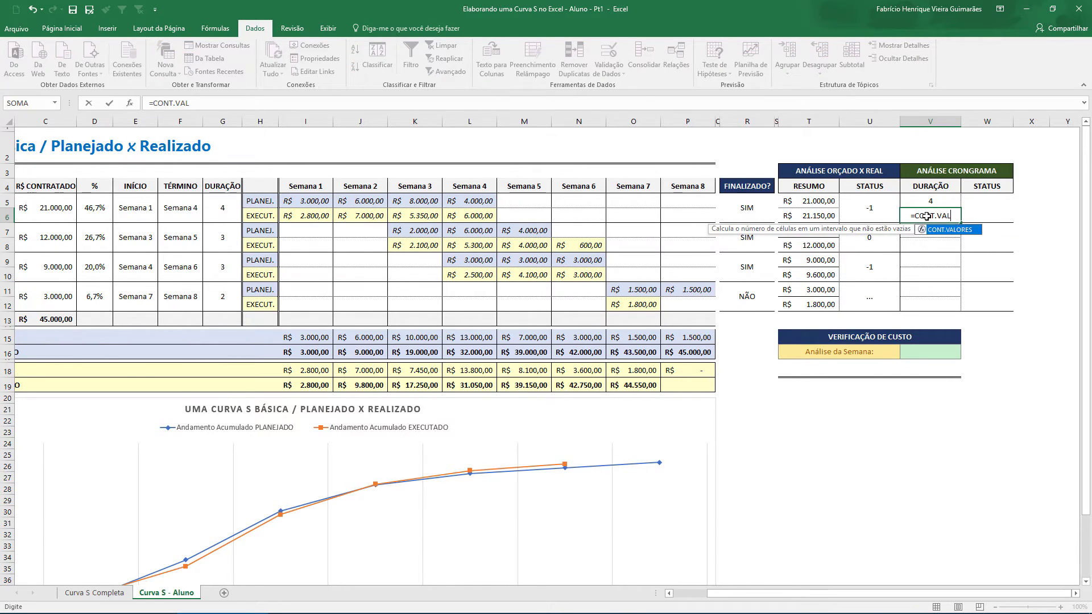
key(Tab)
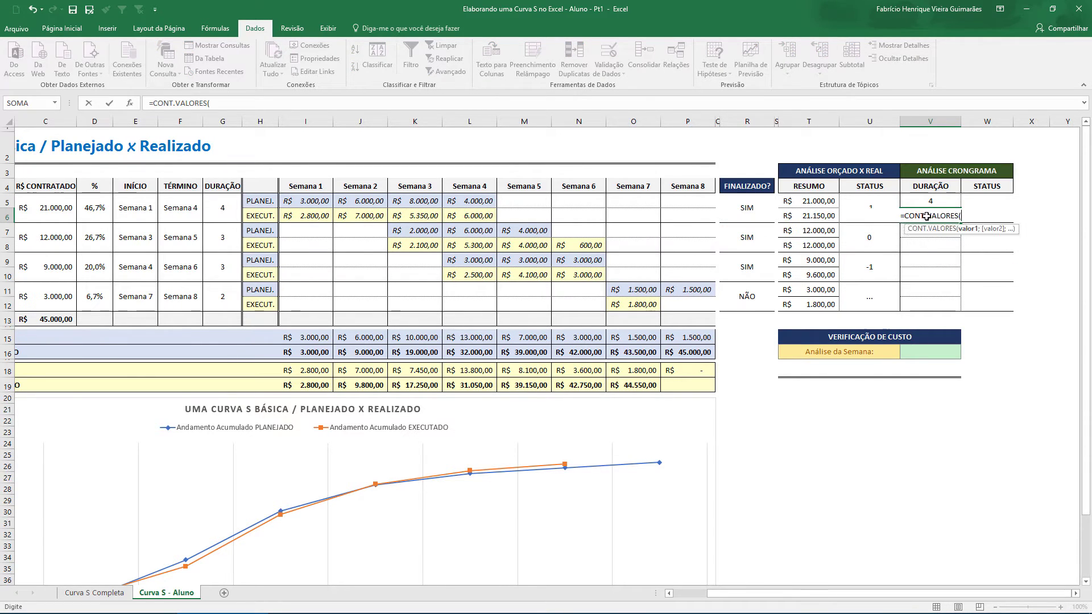
drag(313, 216, 680, 212)
key(Return)
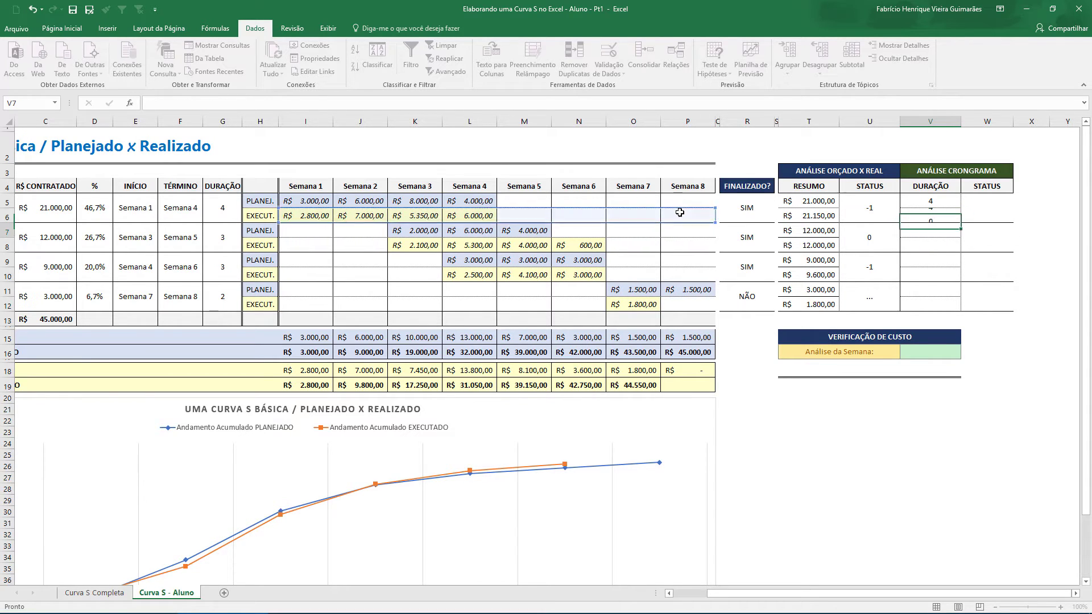
click(939, 216)
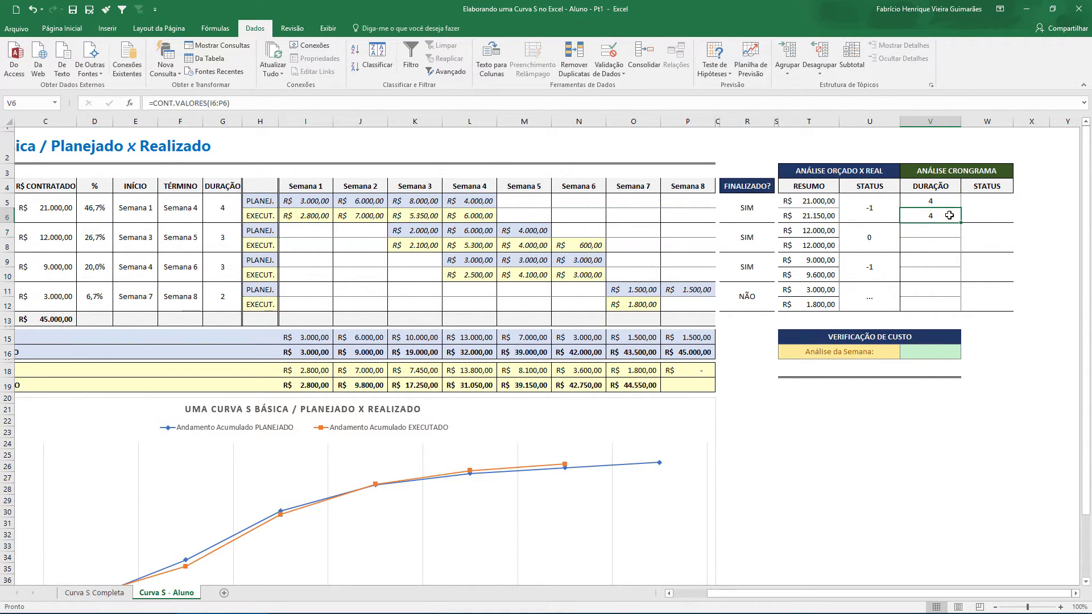
drag(960, 223, 949, 307)
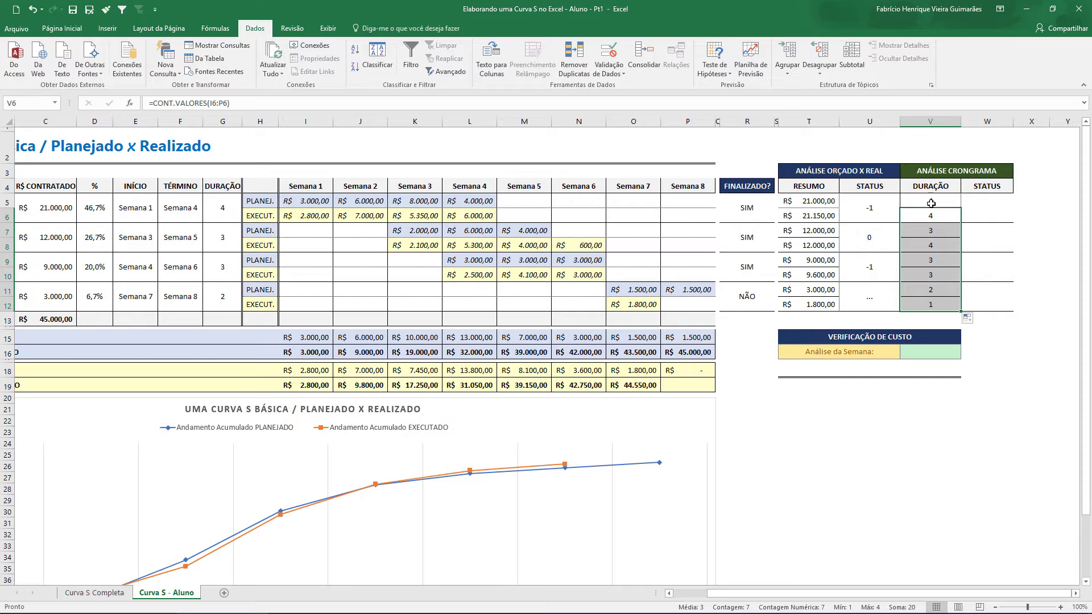
- Compare Alvenaria's planned and executed DURAÇÃO counts with its executed weekly amounts in K8:N8
click(935, 222)
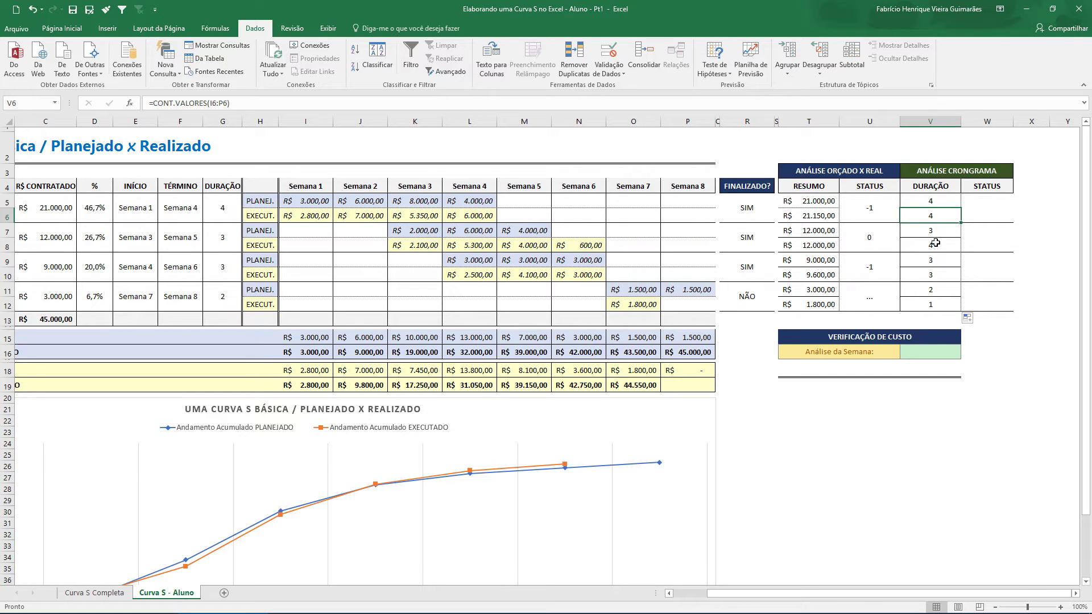
click(937, 230)
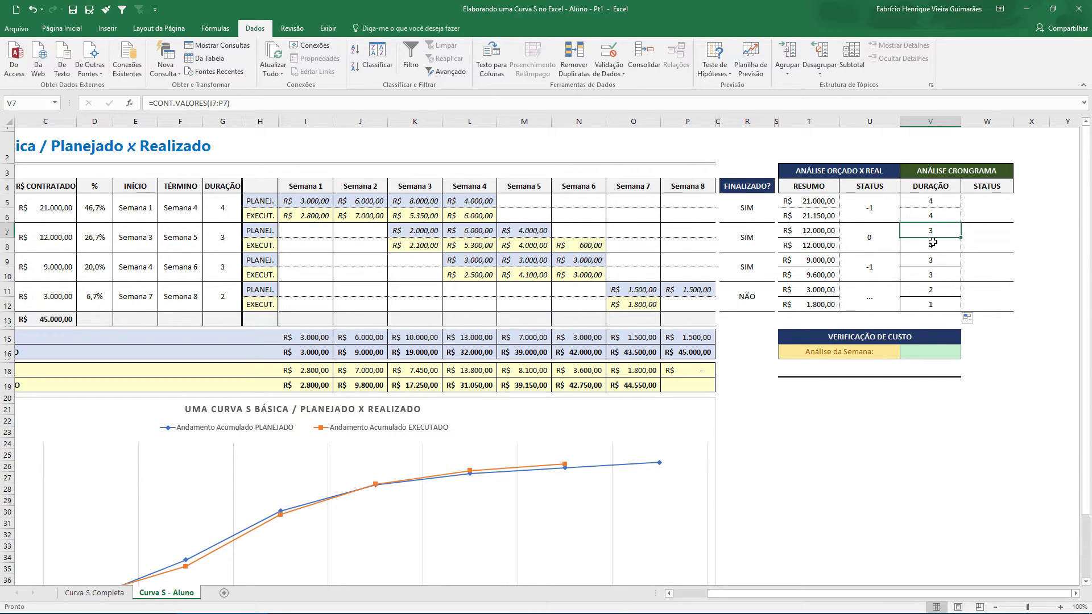
click(934, 246)
click(942, 232)
click(942, 244)
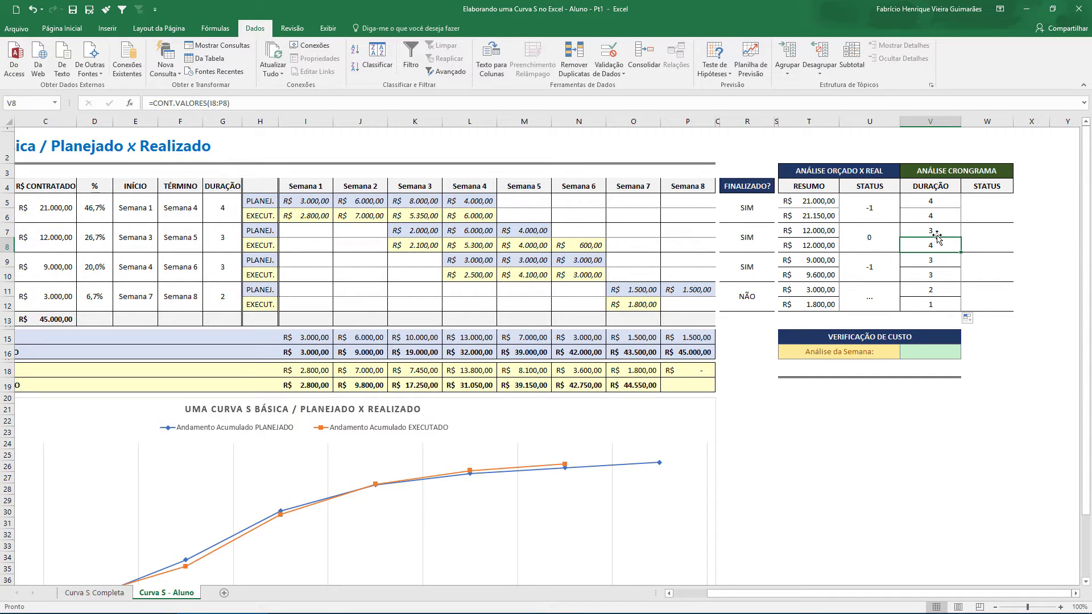
click(944, 228)
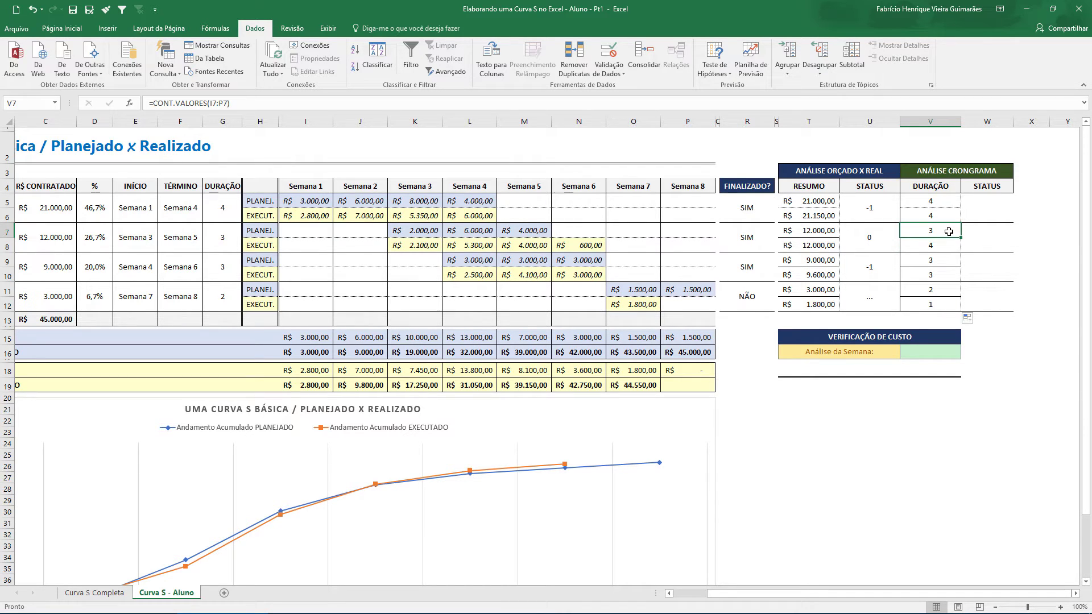
drag(409, 245, 571, 246)
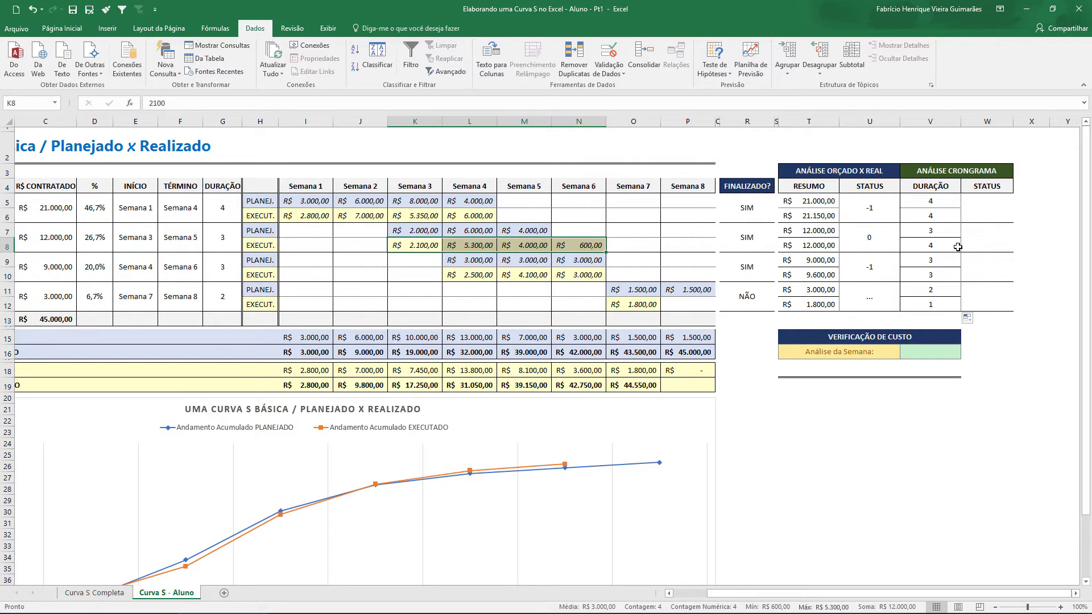
- Begin the schedule STATUS formula in W5 with =SE(E(R5="SIM";V6>V5);-1; to flag finished services that took longer than planned
click(987, 207)
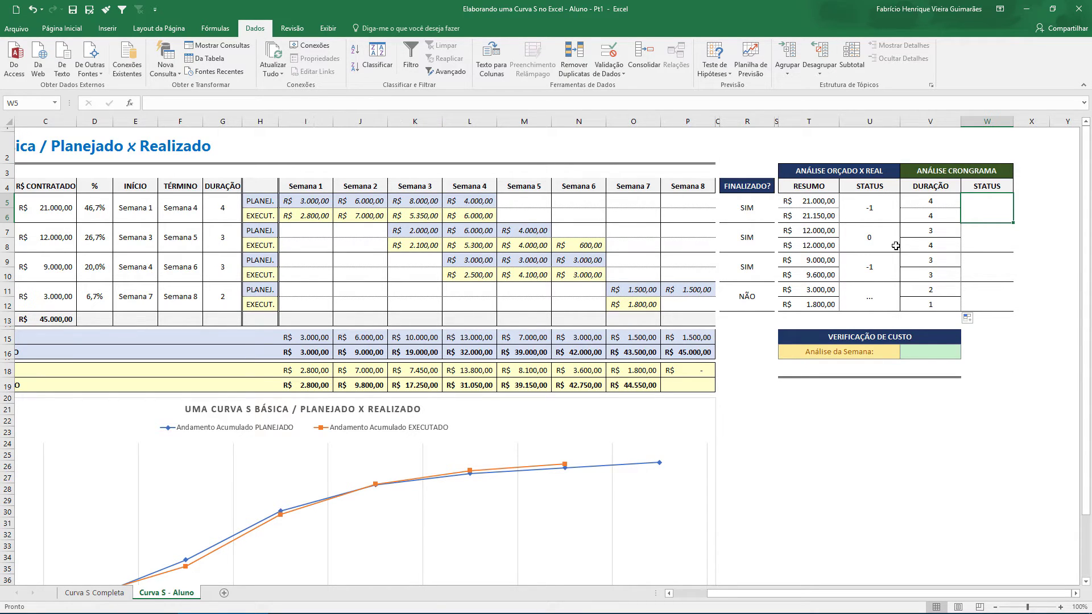
text(=SE(E)
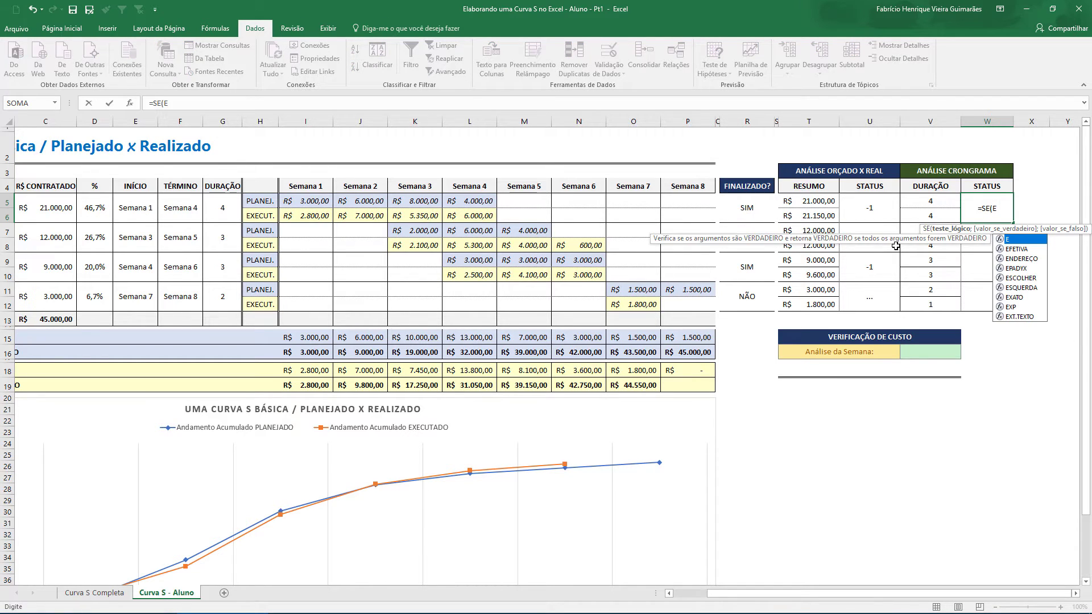
text(()
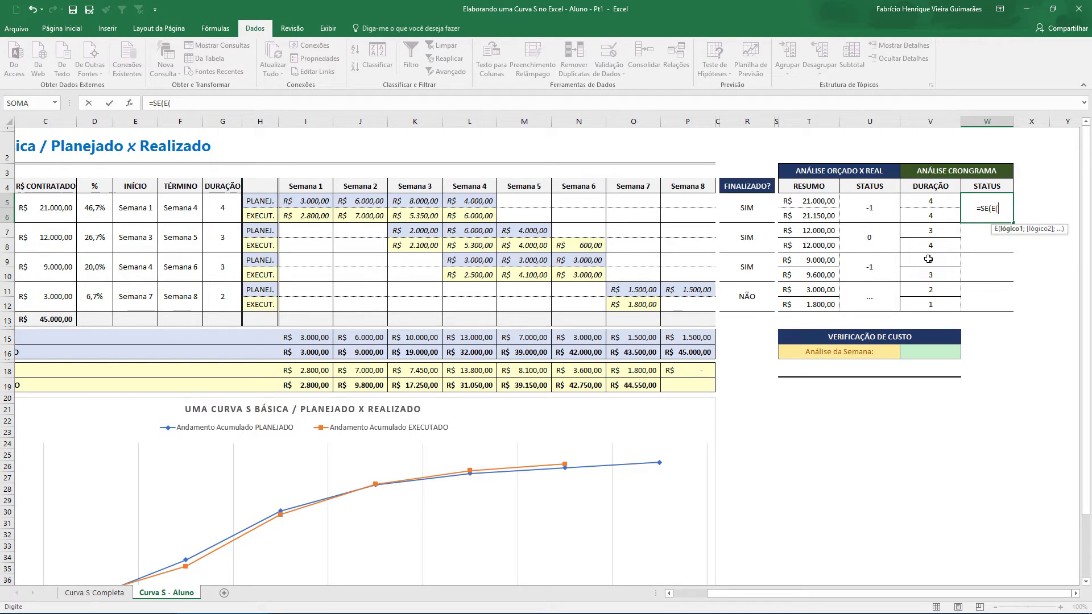
click(743, 210)
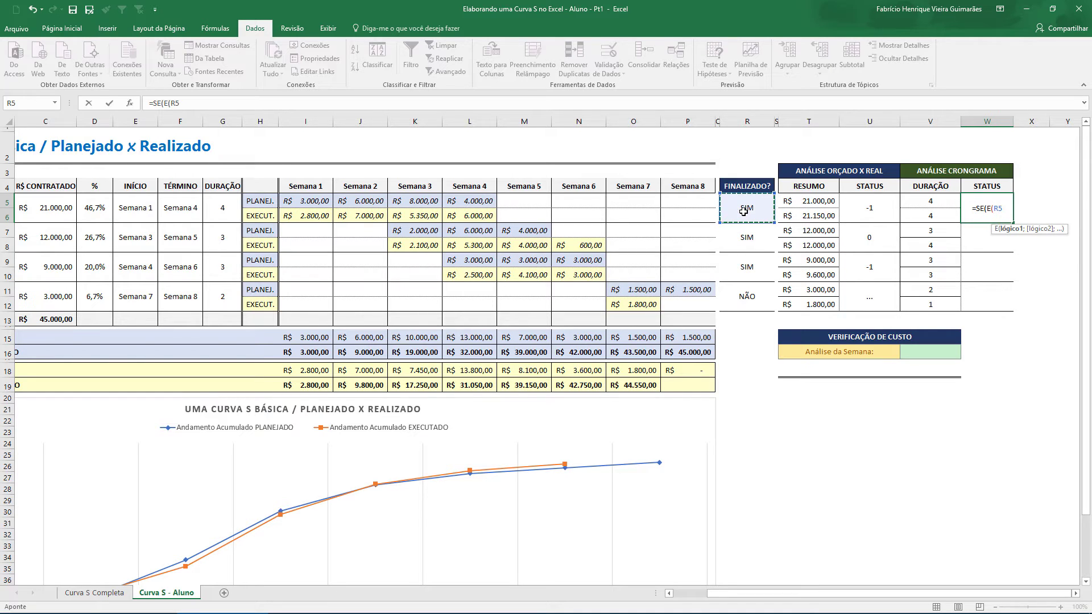
text(="SIM")
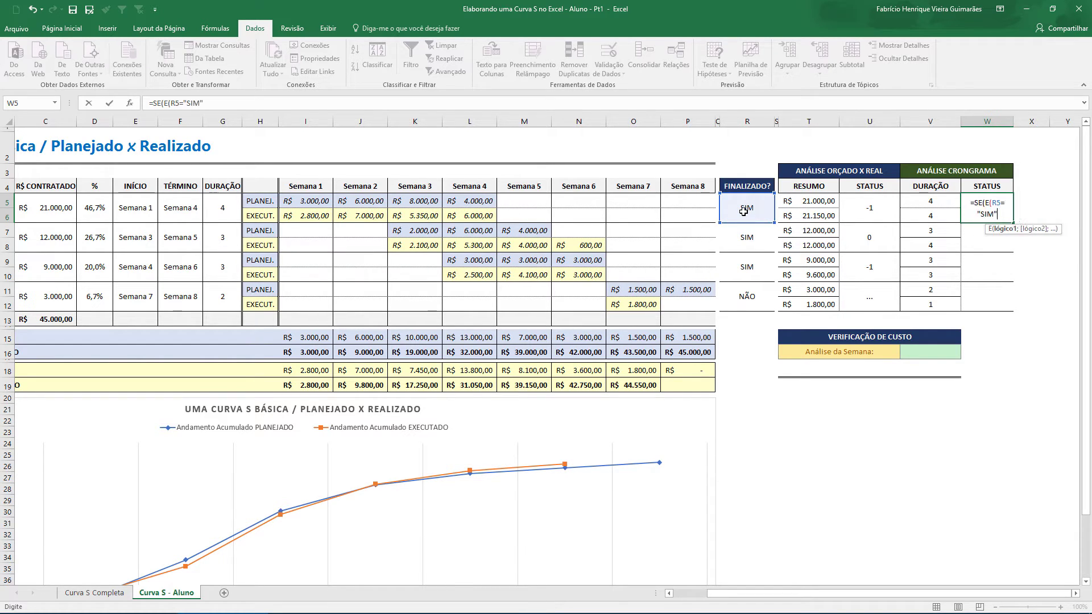
text(;)
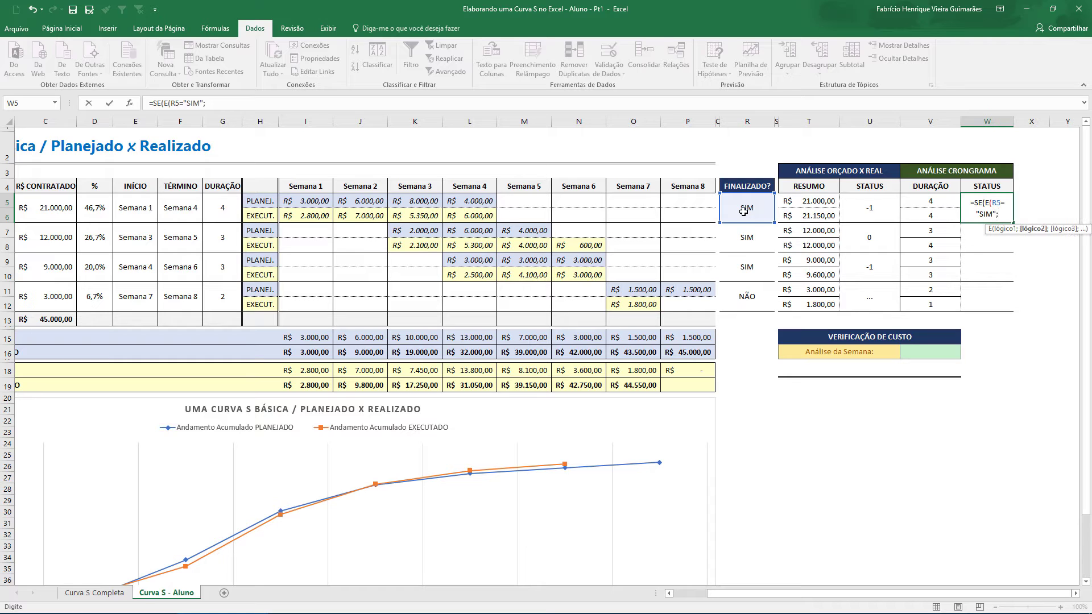
click(943, 217)
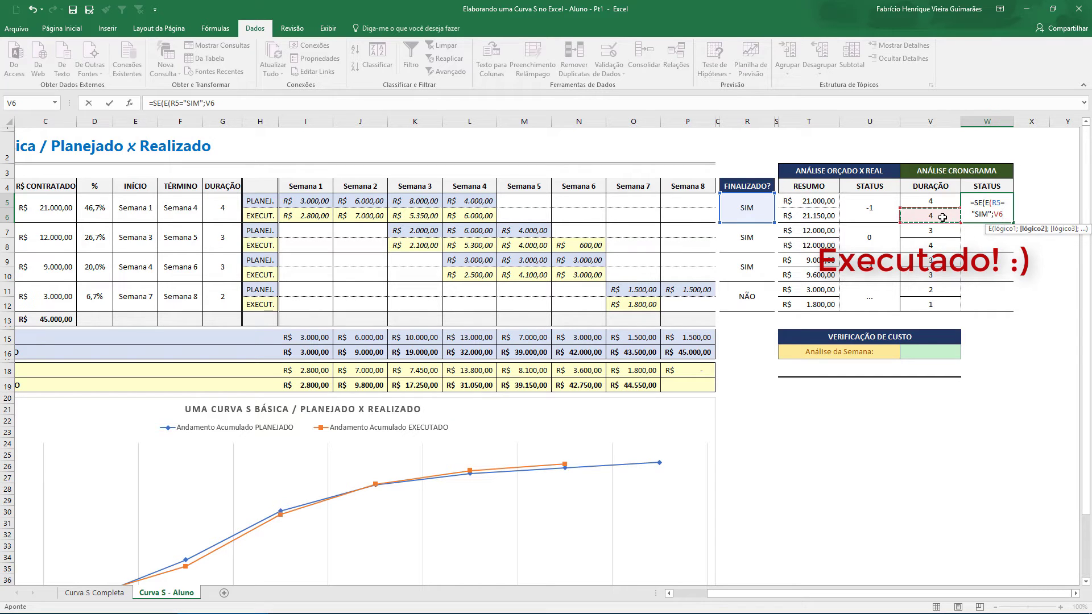
text(>)
click(940, 202)
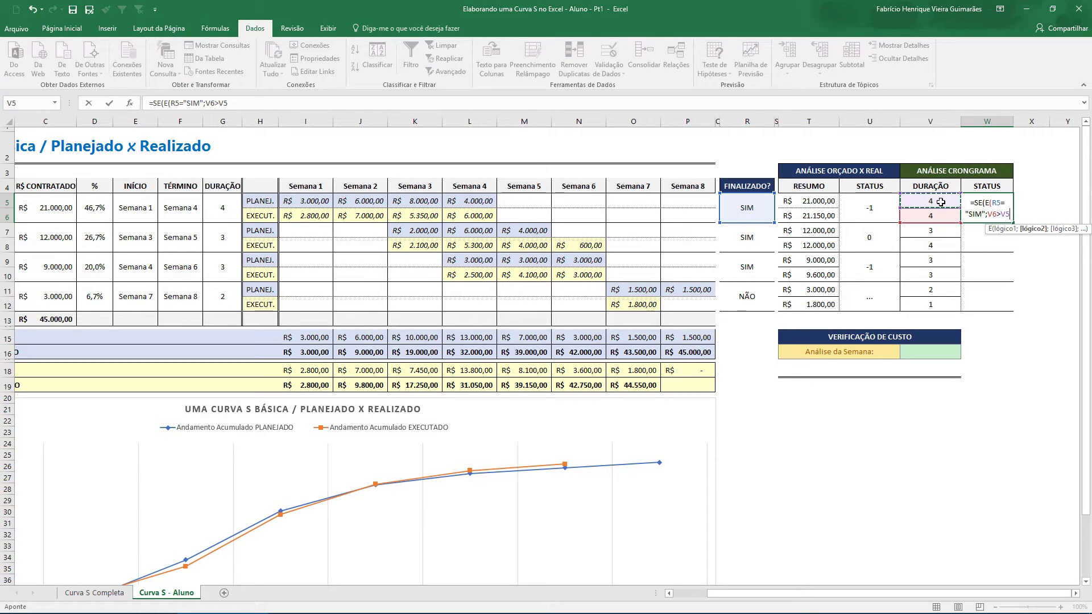
text())
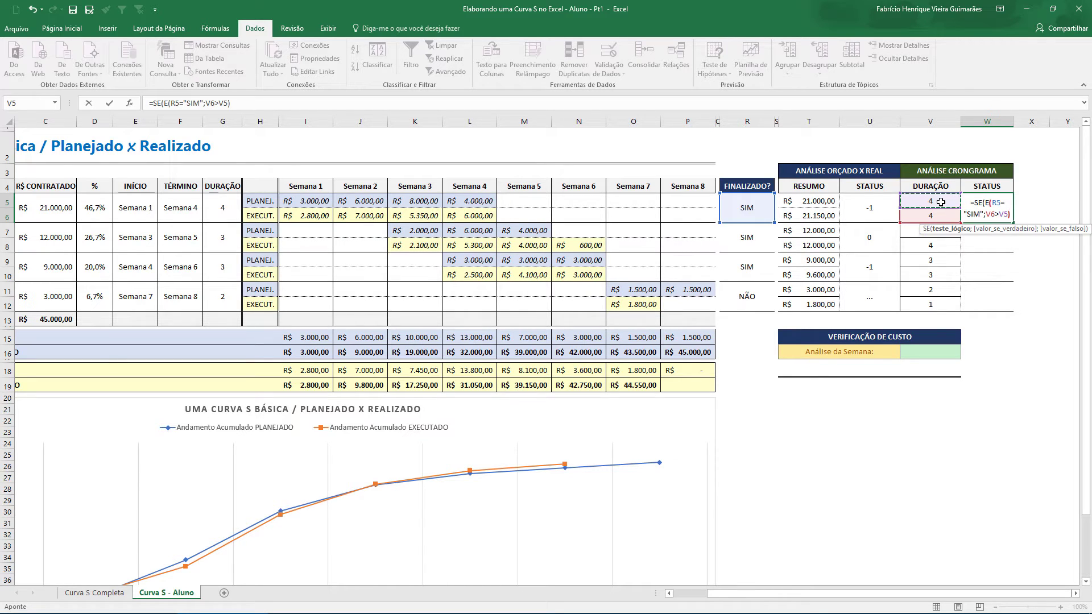
text(;-)
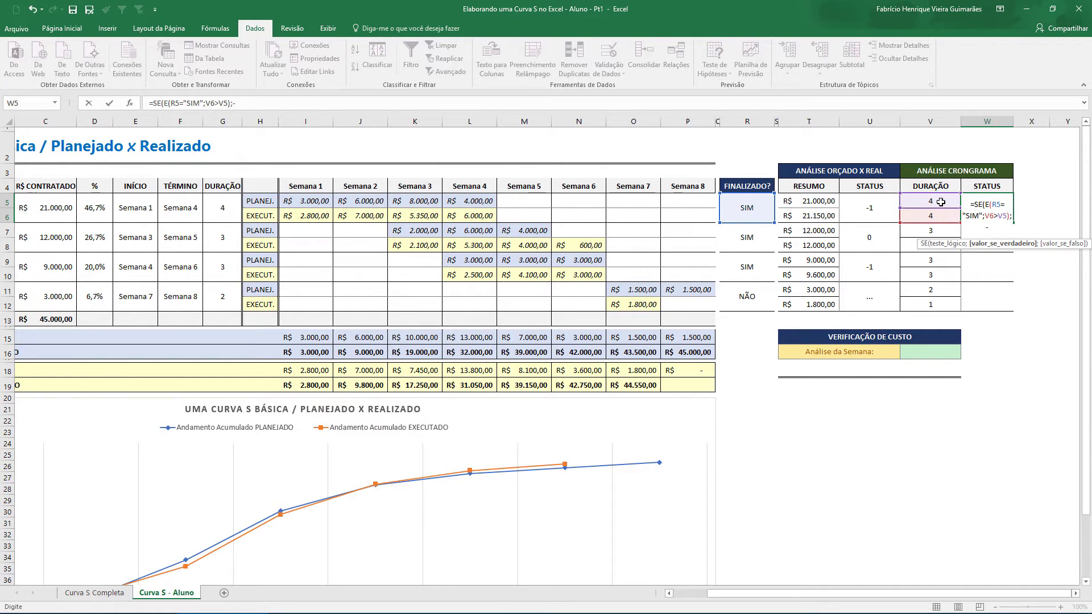
text(;)
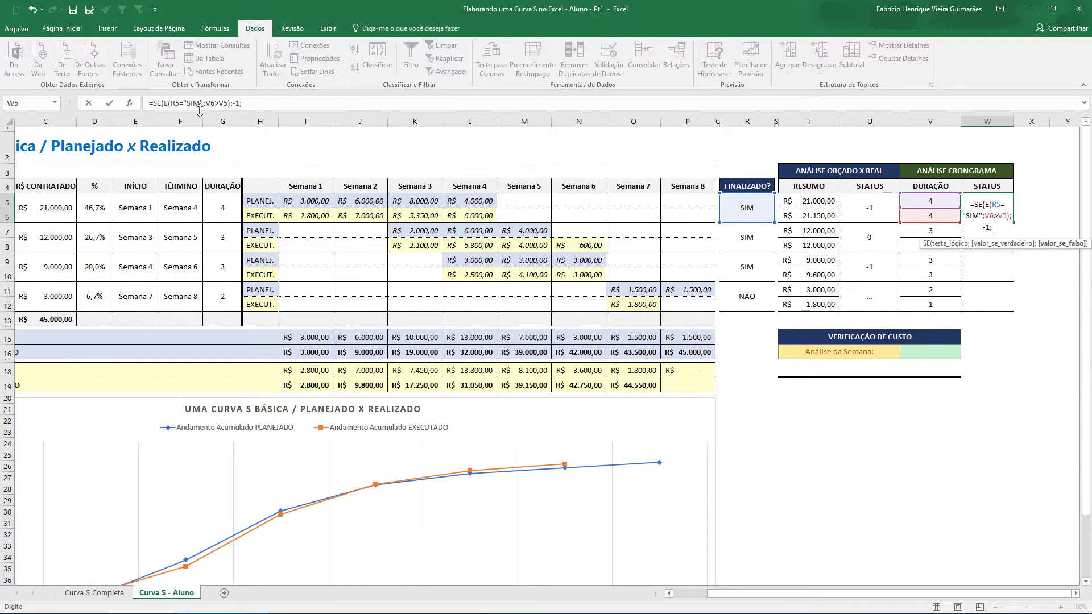
- Nest a second SE in the W5 formula by duplicating the first test, changing it to V6=V5 and returning 0
drag(153, 104, 239, 99)
key(ctrl+c)
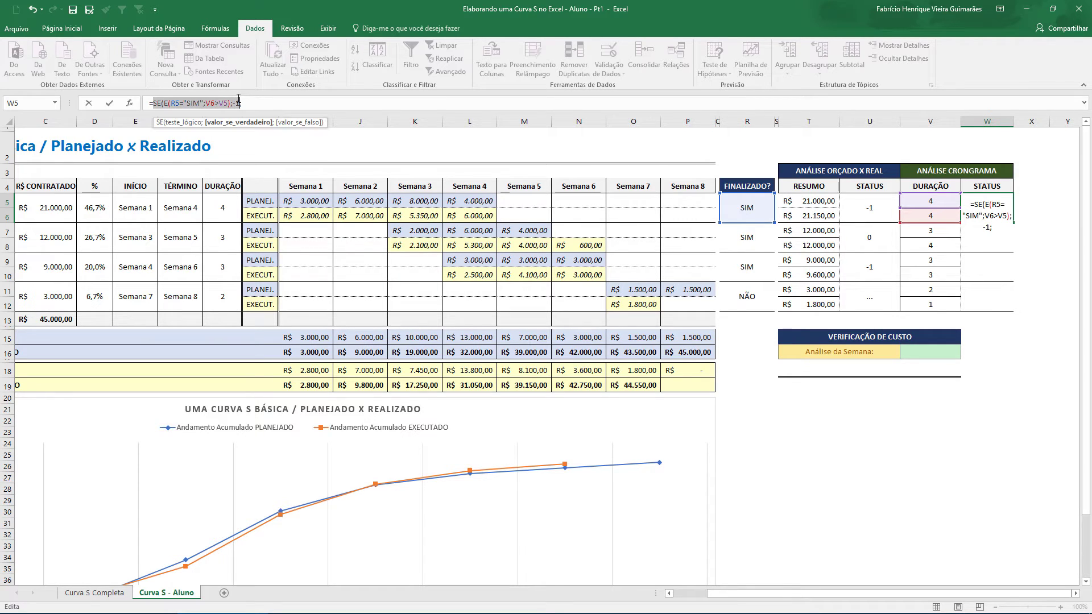
key(End)
key(ctrl+v)
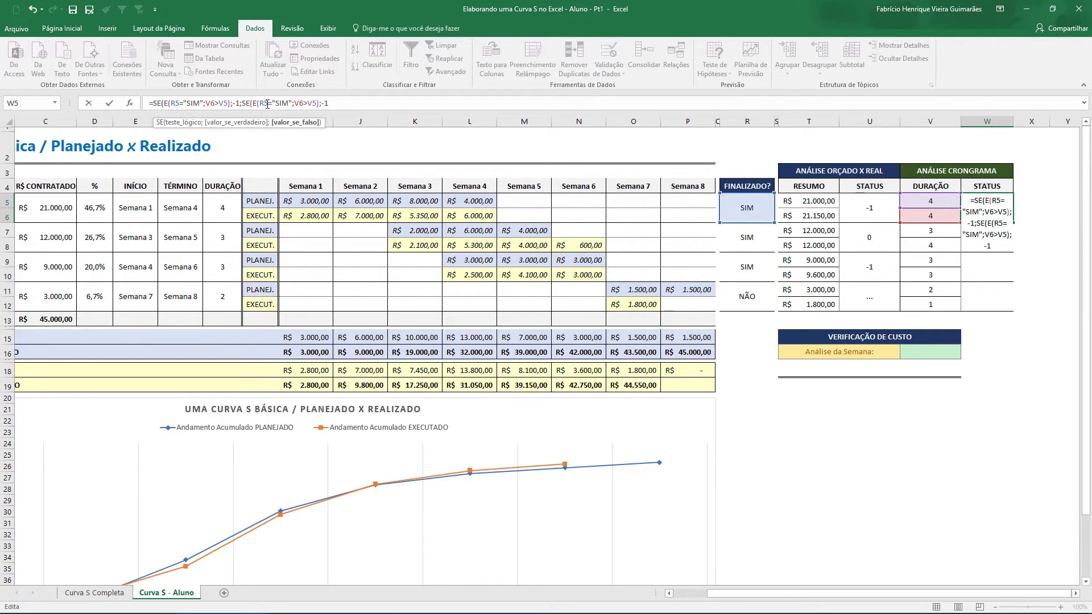
click(307, 103)
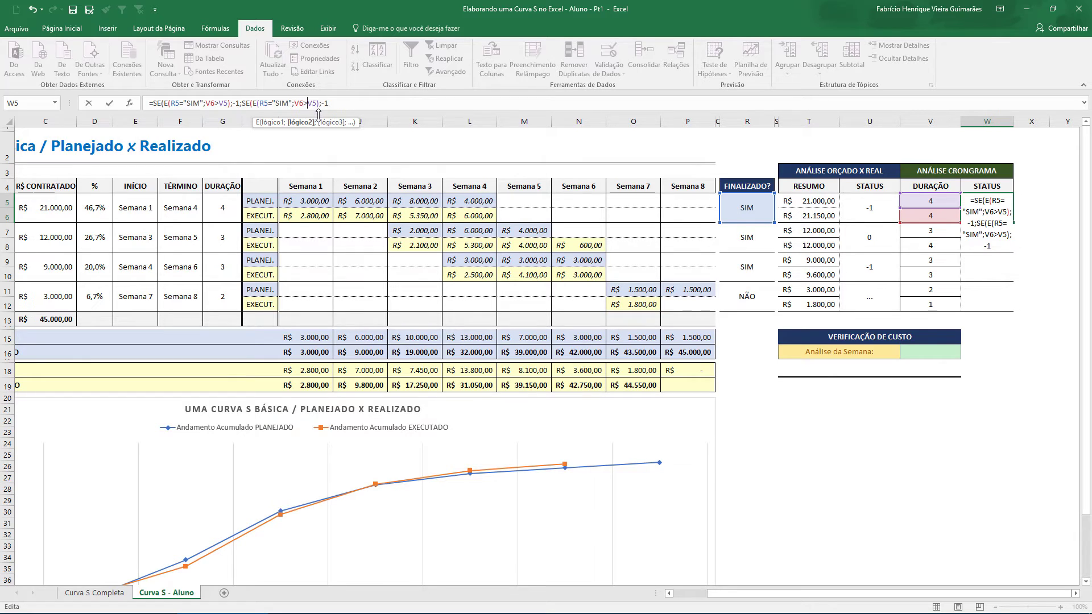
key(BackSpace)
text(=V5))
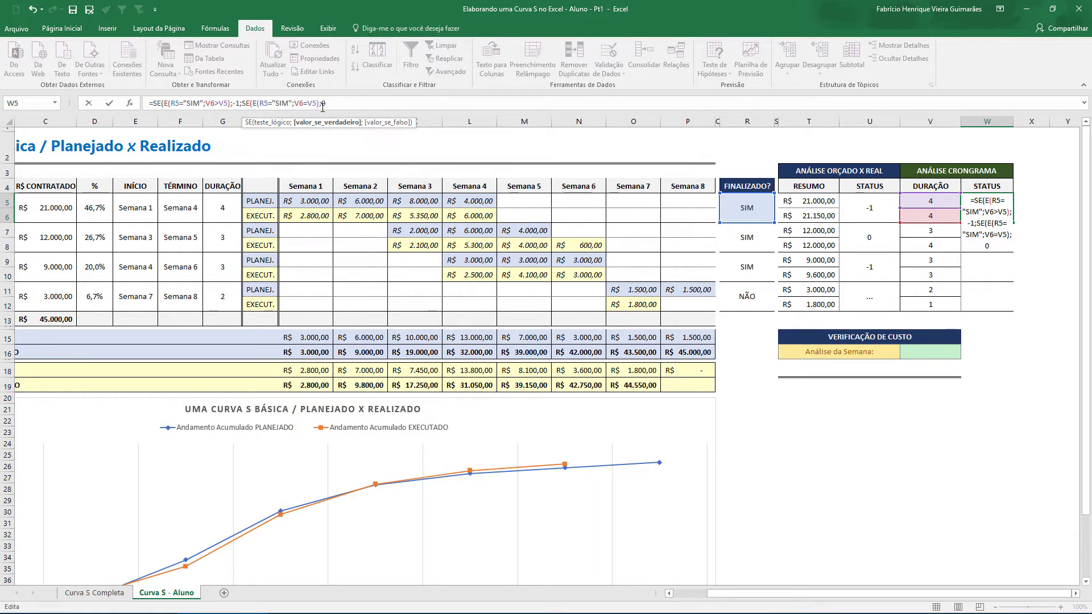
- Nest a third SE in the W5 formula that tests E(R5="SIM";V6<V5) and returns 1
text(;0;SE(E(R5="SIM";V6>V5);-1)
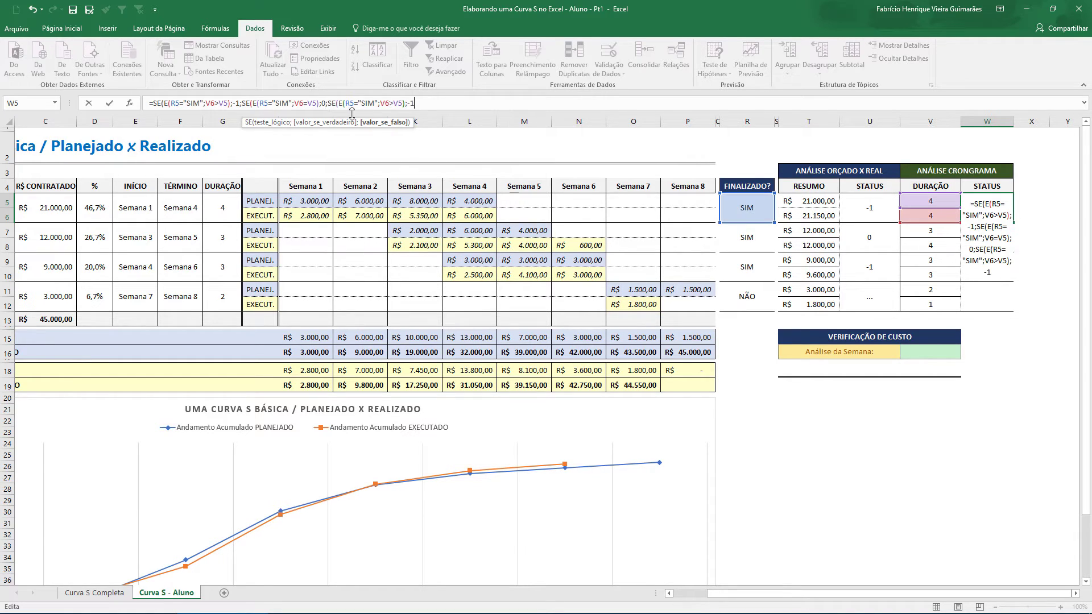
click(395, 106)
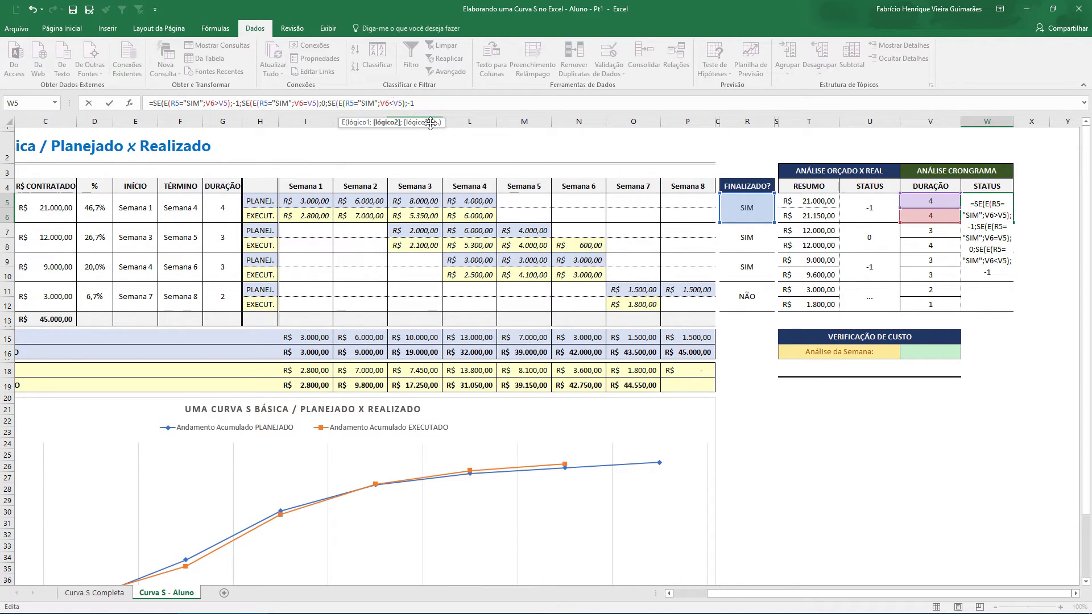
click(425, 105)
key(BackSpace)
key(BackSpace)
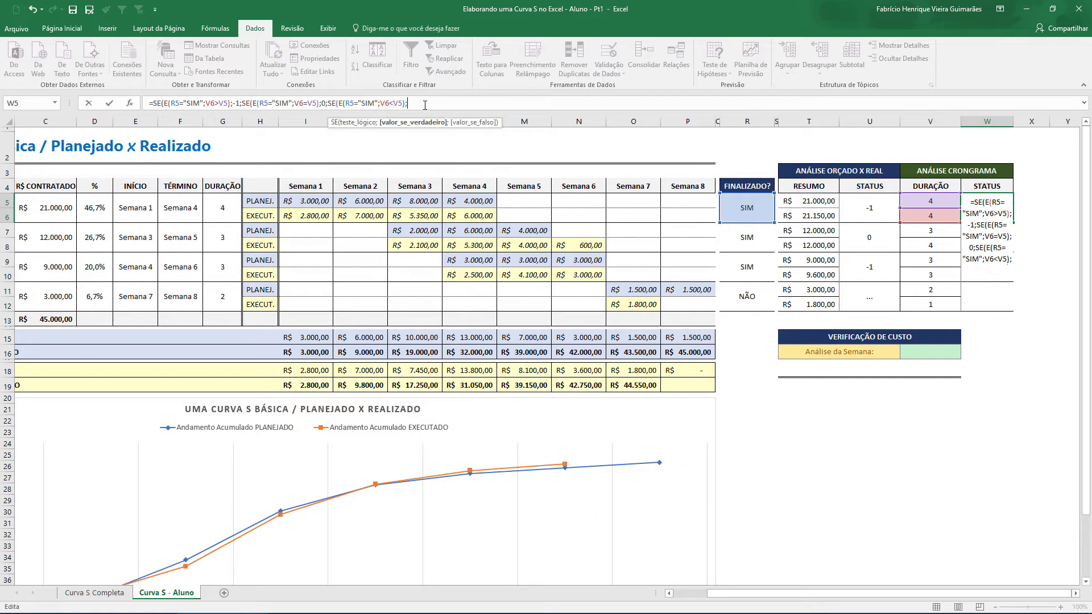
text(1)
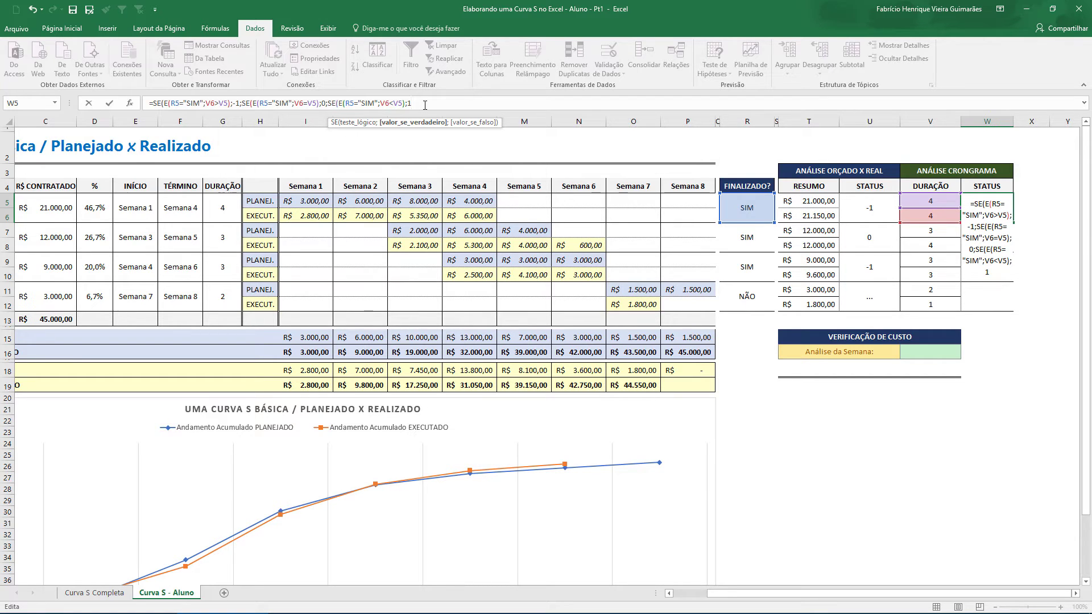
- Complete the W5 formula with "..." as the fallback result and fill it down the schedule STATUS column to W12
text(;"..."))
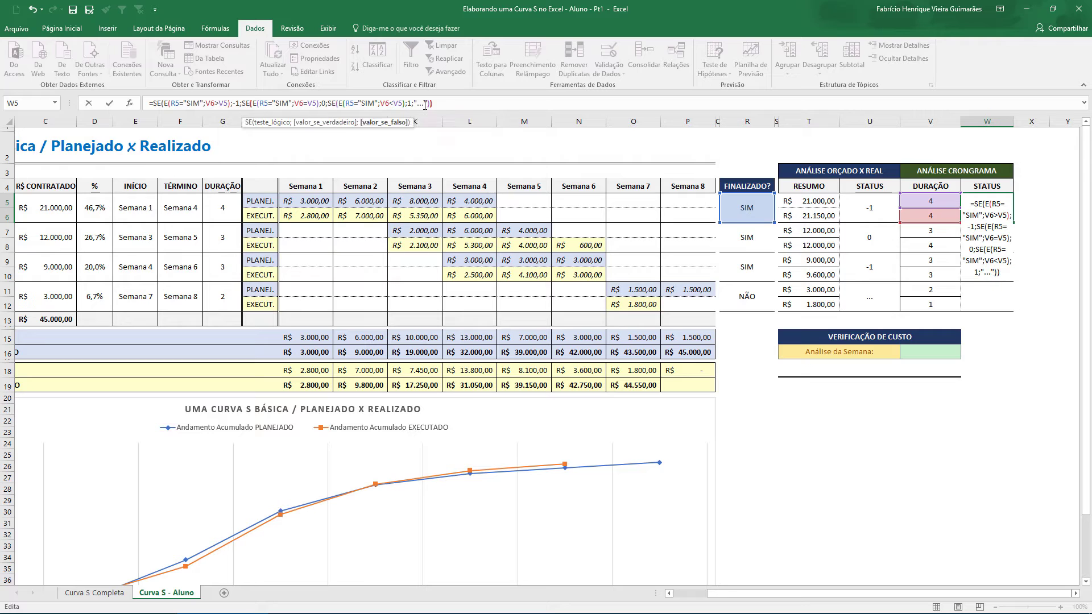
text())
key(Return)
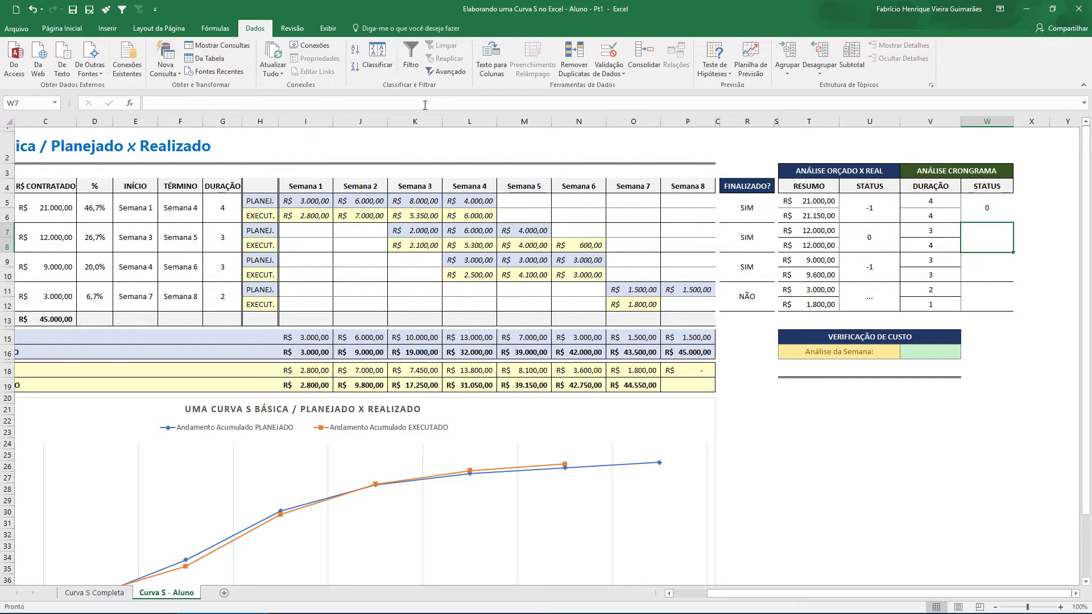
click(987, 208)
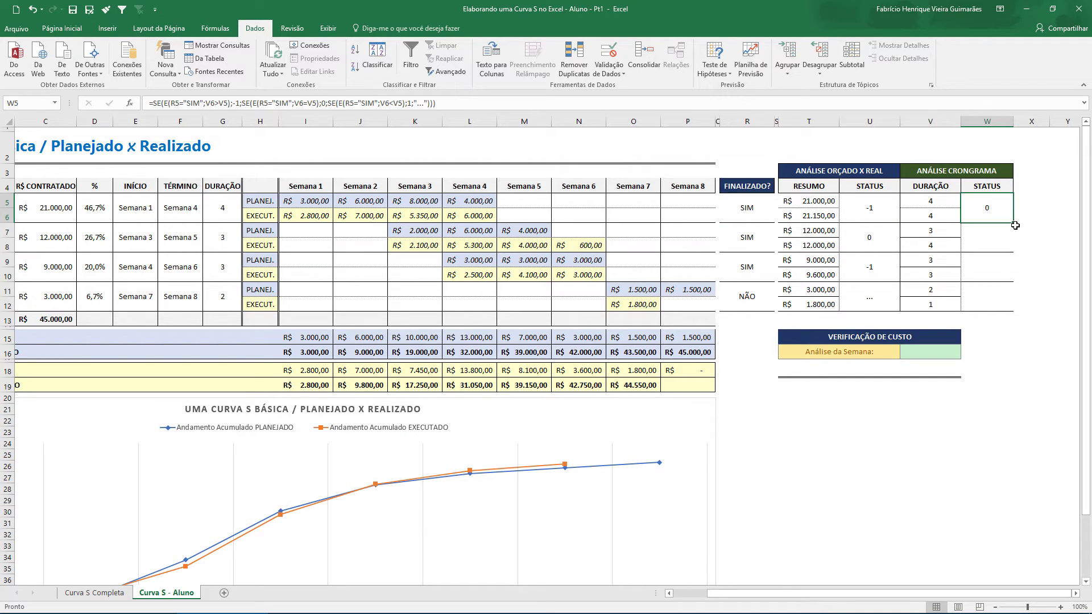
drag(1013, 223, 1006, 306)
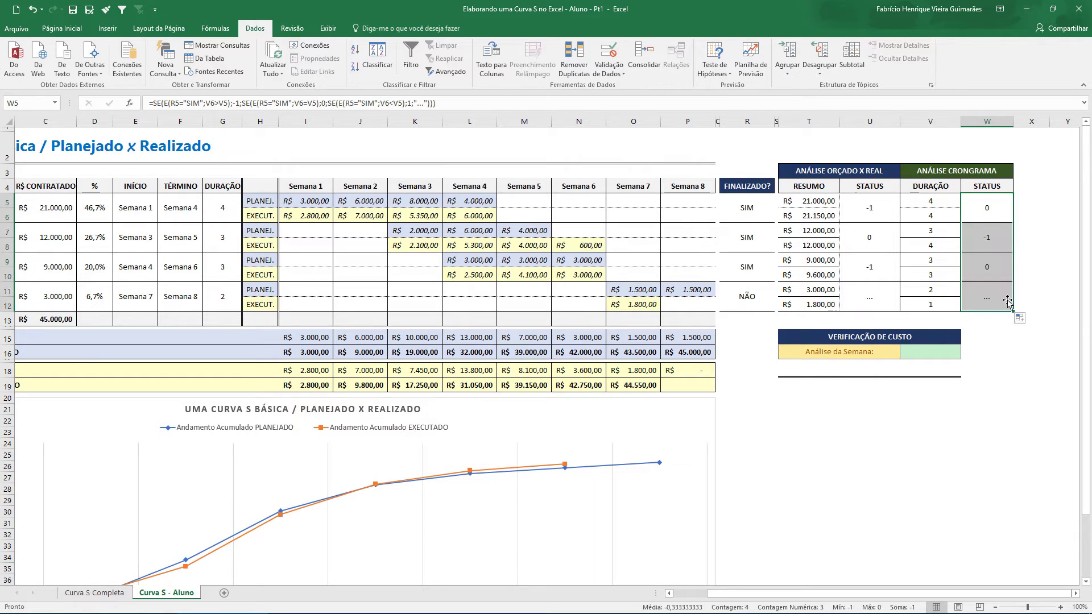
- Compare the cost STATUS and schedule STATUS results and formulas across the service rows
click(888, 238)
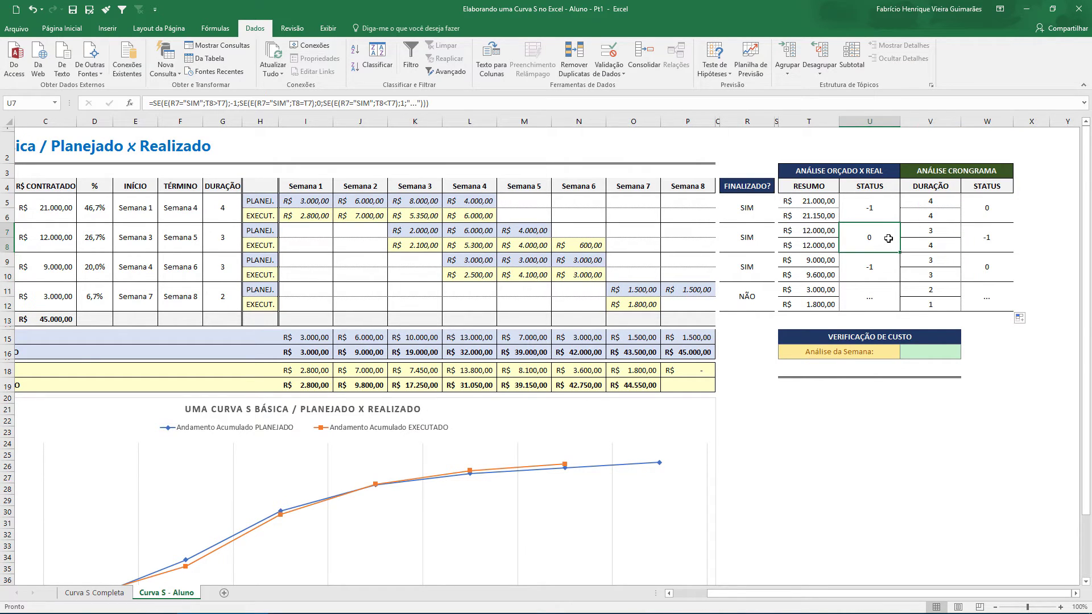
click(991, 233)
click(993, 210)
click(991, 274)
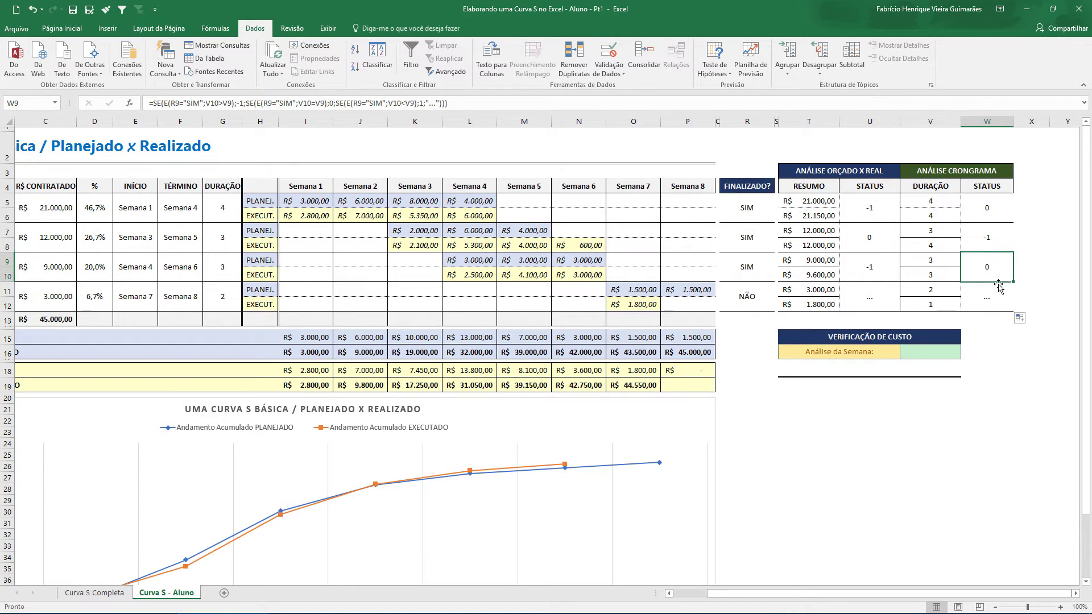
click(995, 297)
click(869, 297)
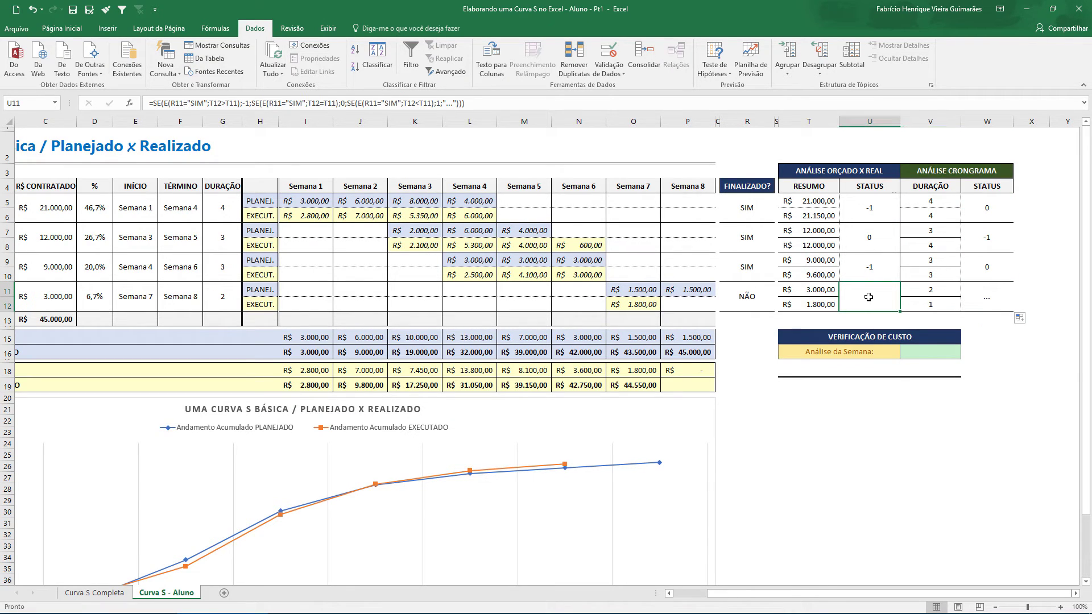
- Start a new conditional formatting rule for cost STATUS cells U5:U12, using the three-icon set of red triangle, yellow dash and green triangle
click(869, 210)
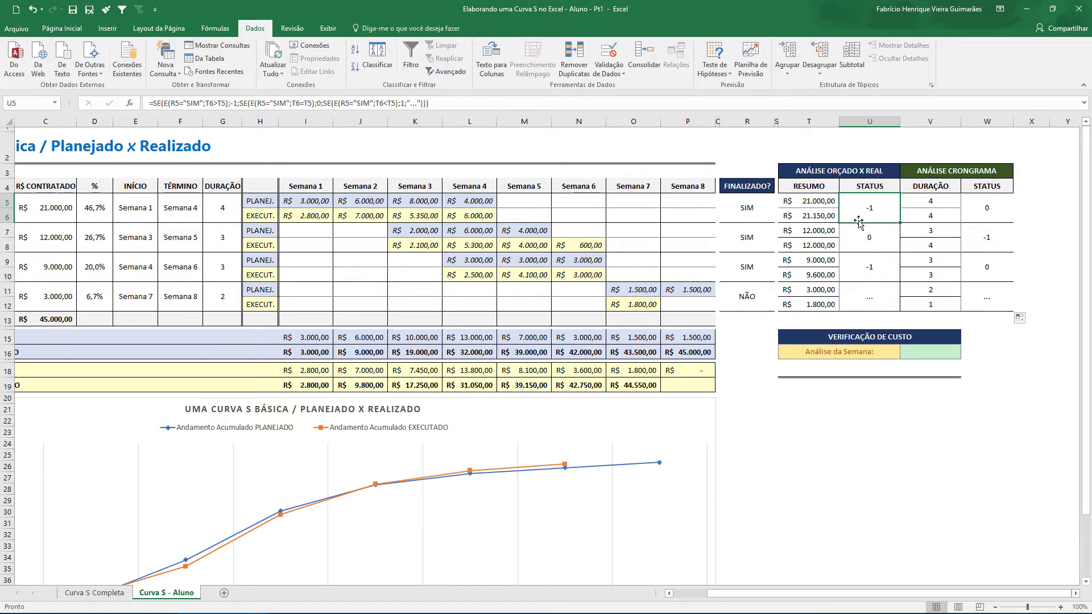
drag(860, 211, 870, 296)
click(62, 29)
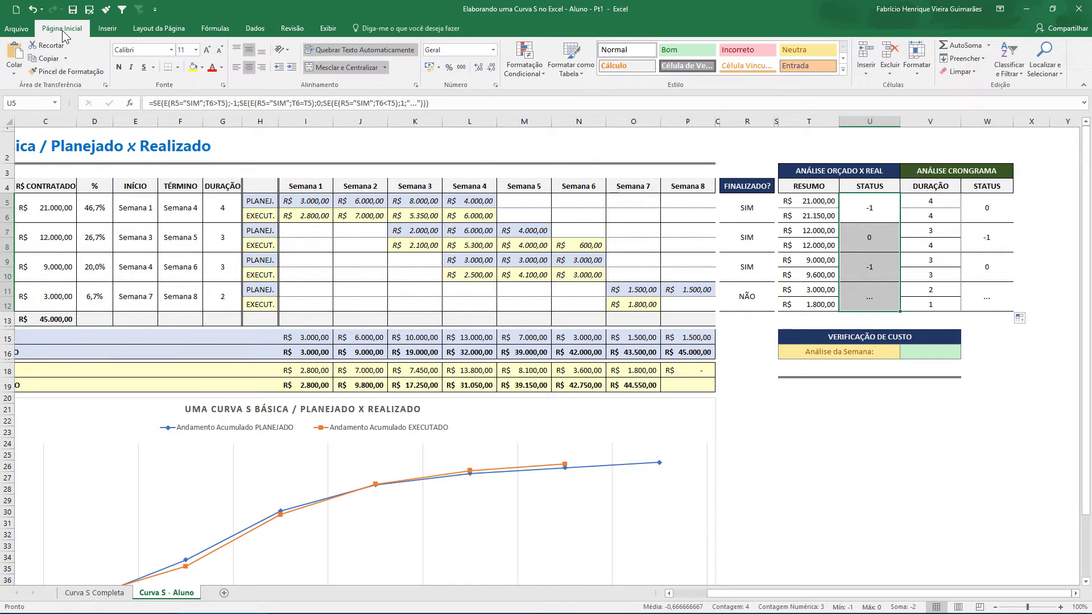
click(520, 70)
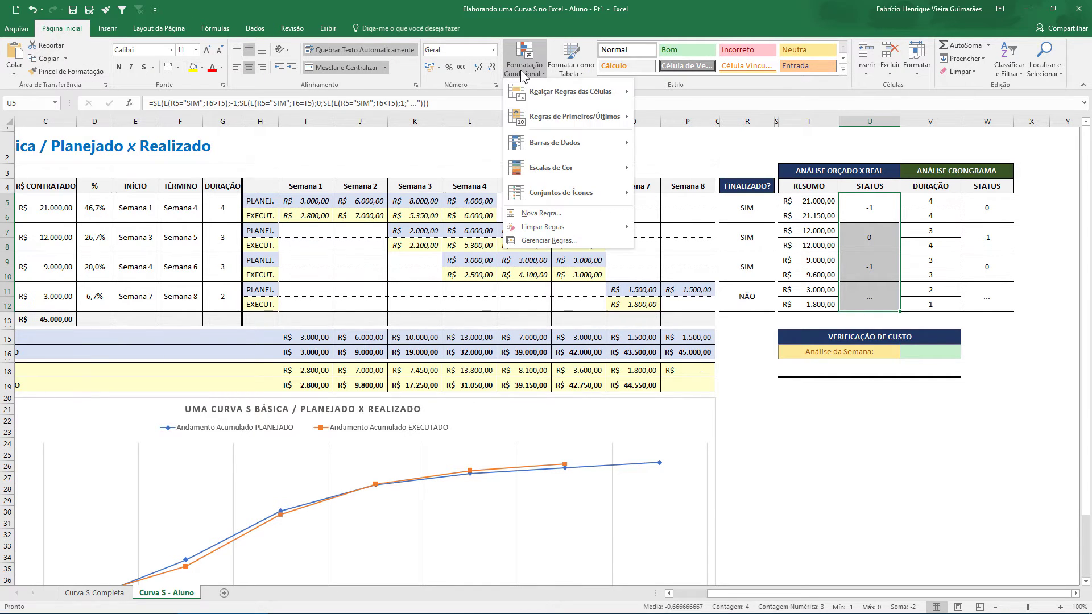
click(540, 214)
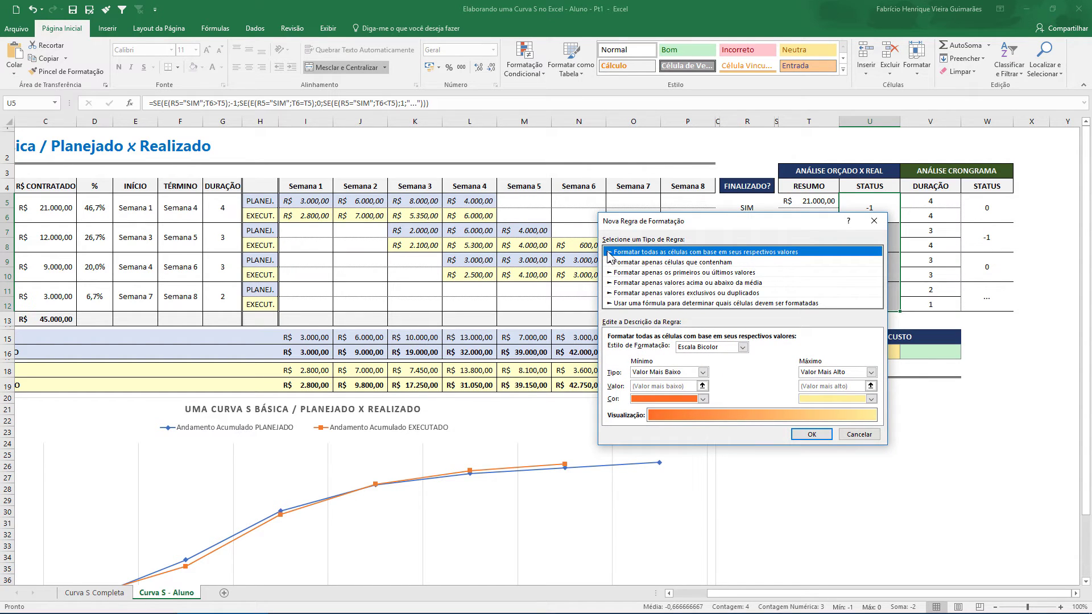
drag(654, 222, 590, 216)
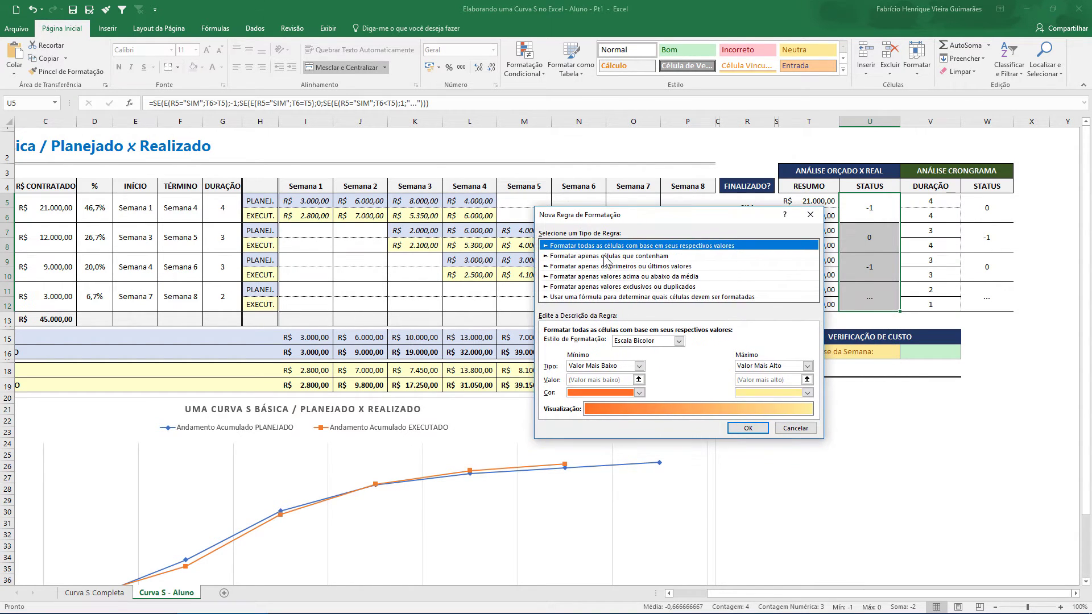
click(681, 342)
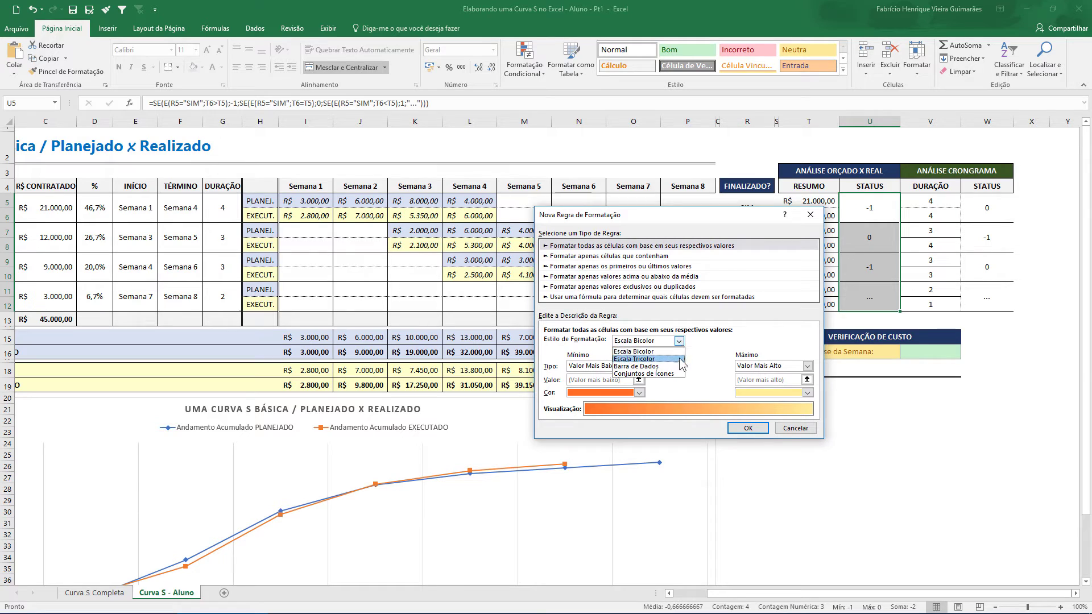
click(648, 373)
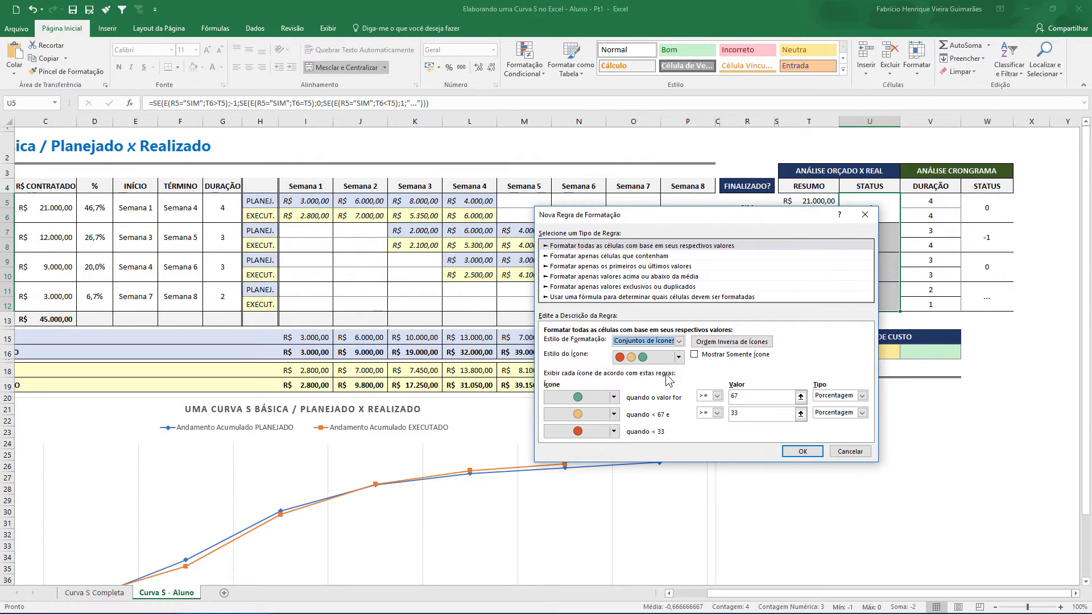
click(678, 359)
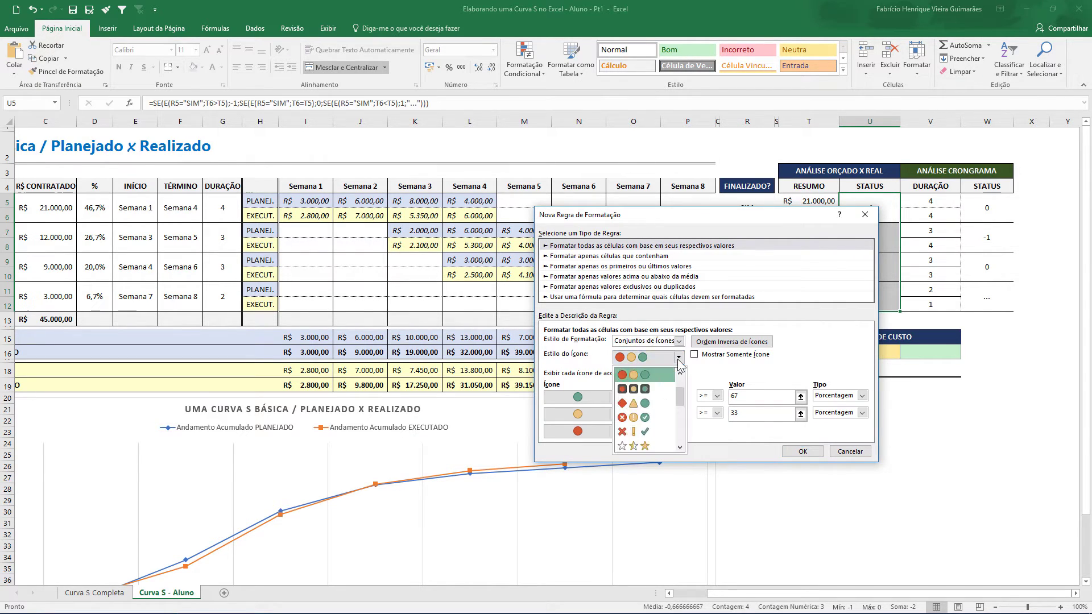
drag(681, 404, 679, 411)
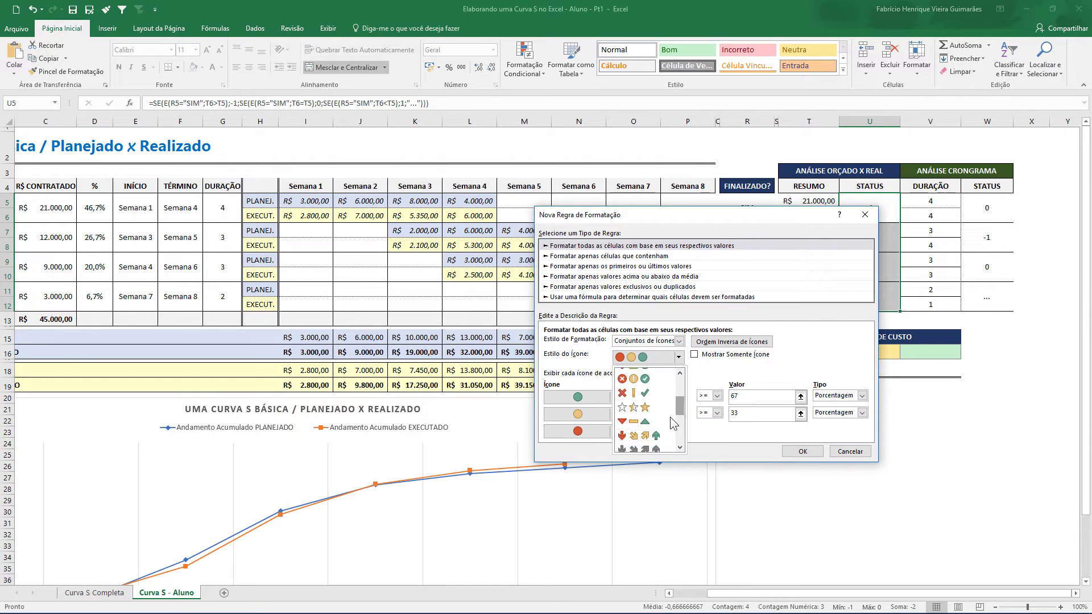
click(633, 424)
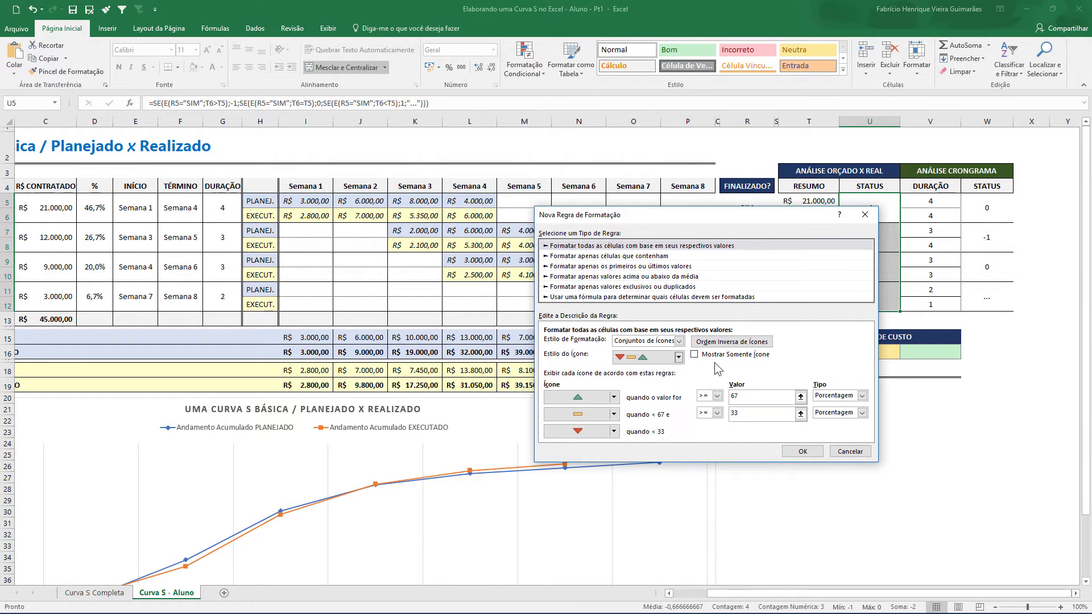
- Set both cost STATUS icon thresholds to type Número, green at >= 1 and yellow at >= 0, show only the icons and apply the rule
click(862, 396)
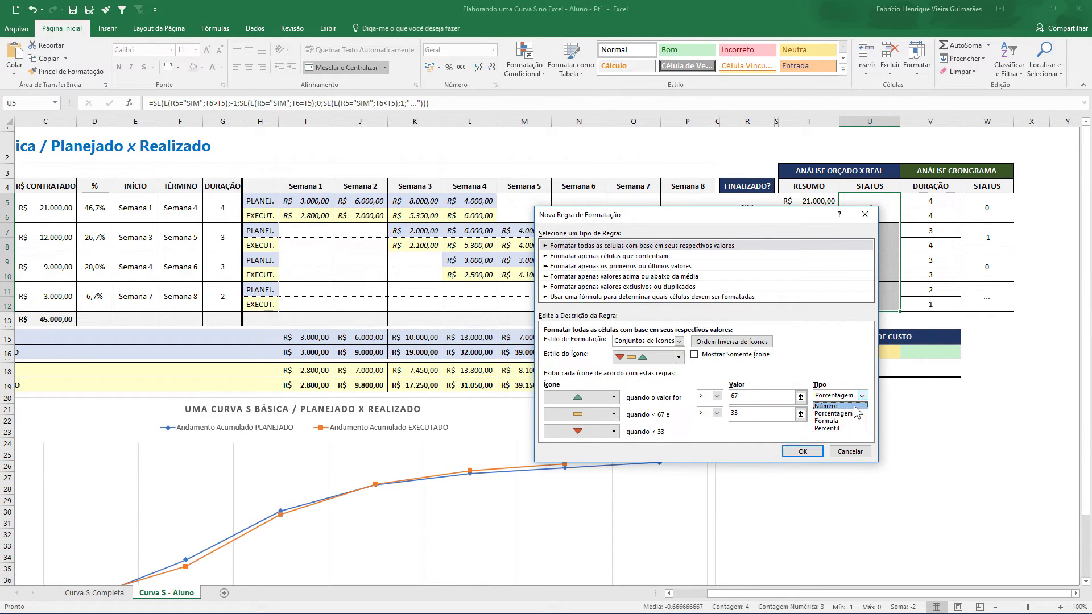
click(827, 406)
click(862, 413)
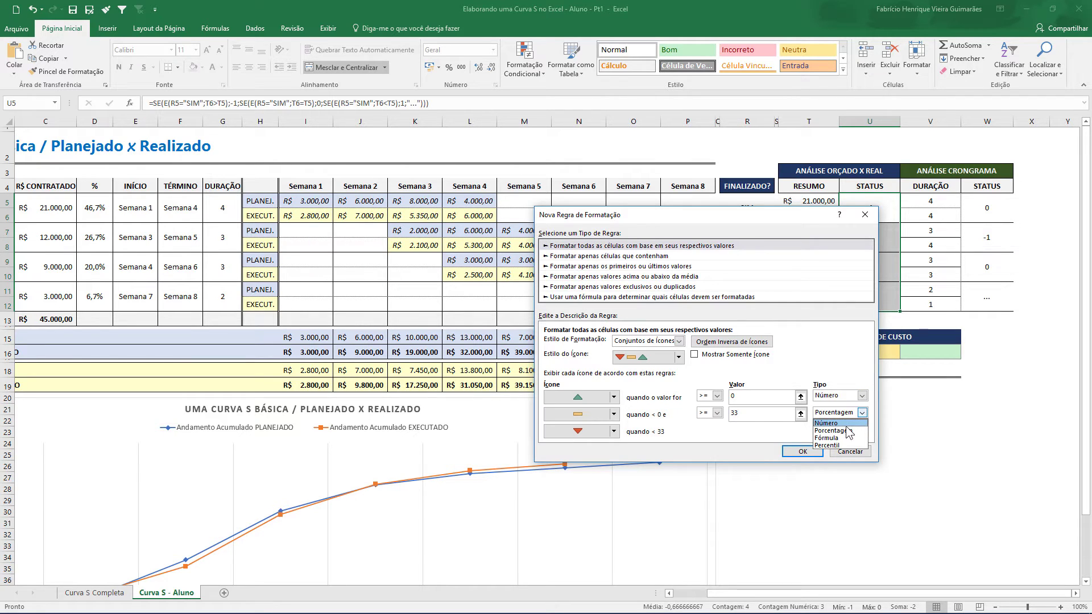
click(834, 423)
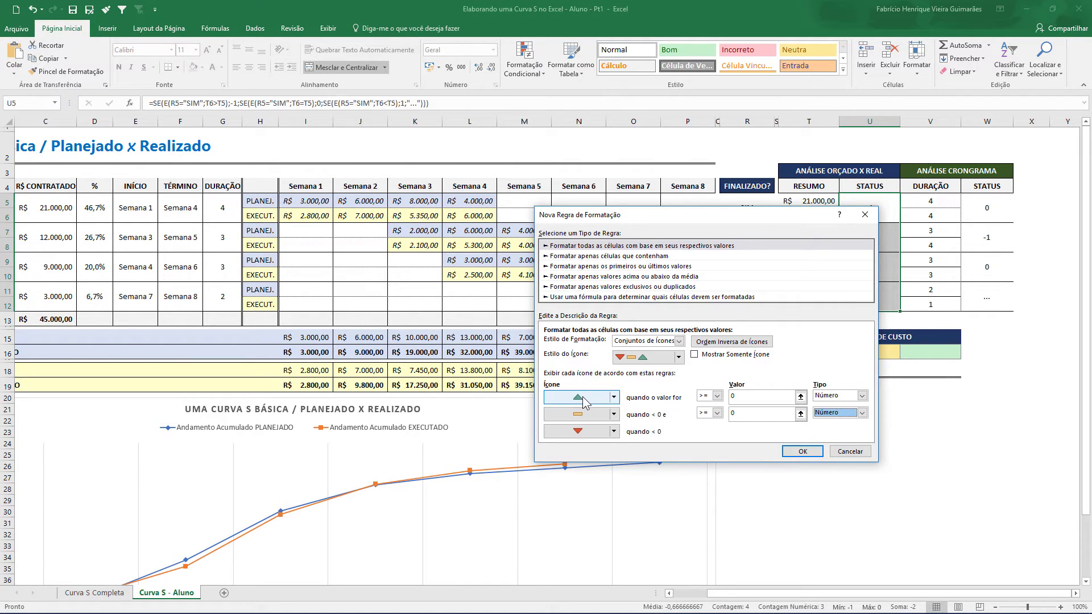
click(728, 400)
text(1)
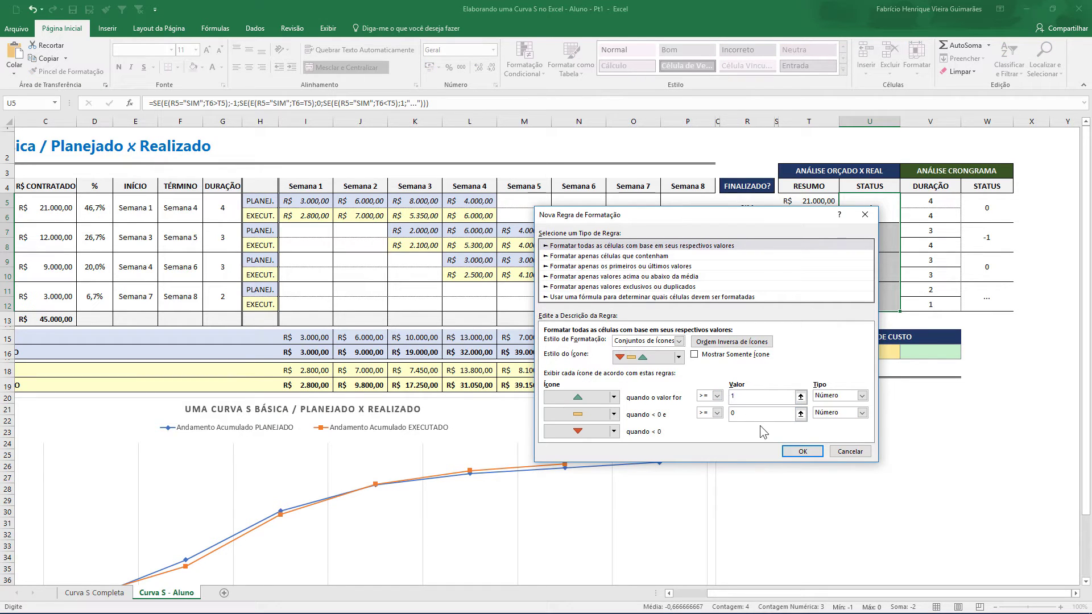
click(748, 417)
click(694, 355)
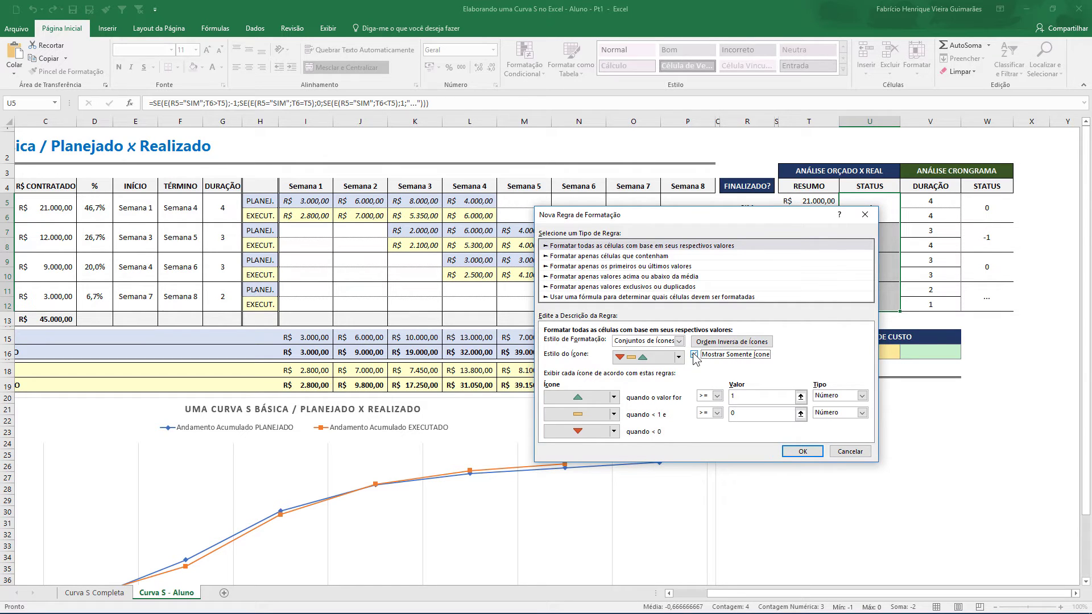
click(802, 452)
- Check the icon and underlying formula in each cost STATUS cell from U5 to U12
click(883, 211)
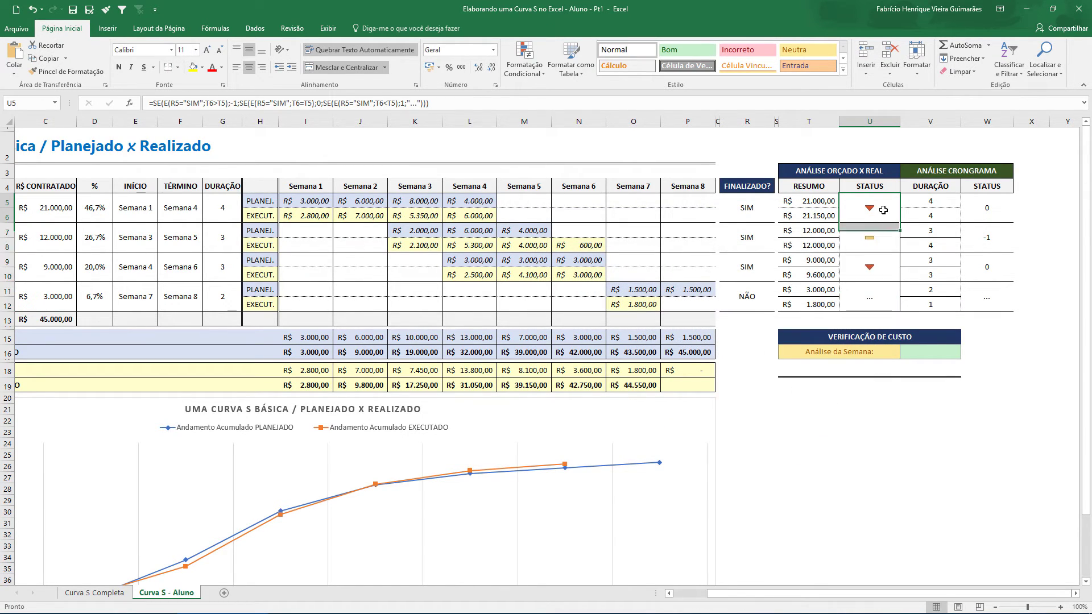
drag(883, 211, 881, 299)
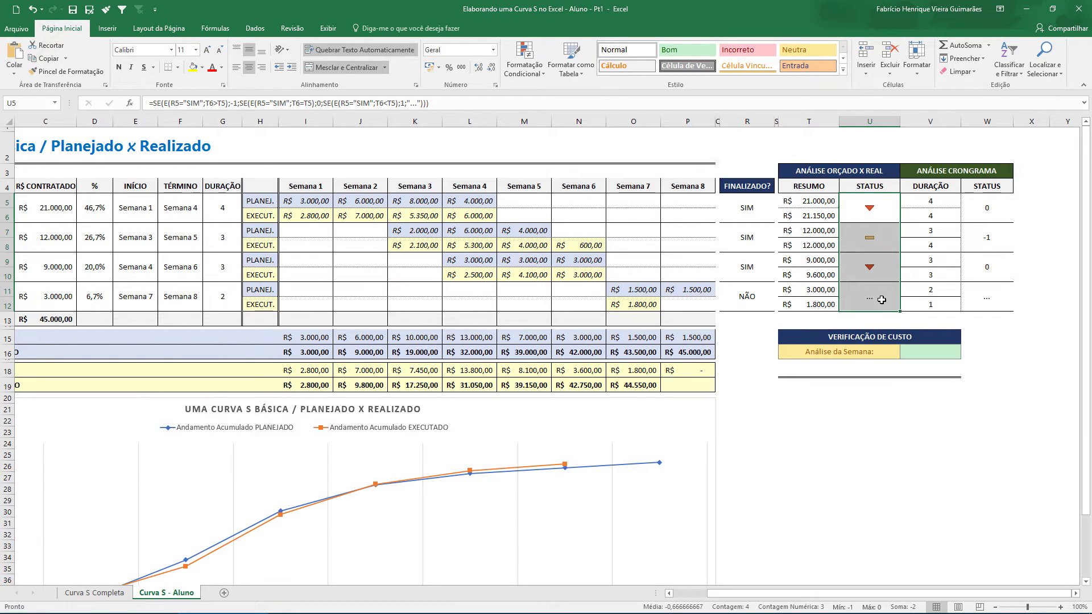
click(882, 299)
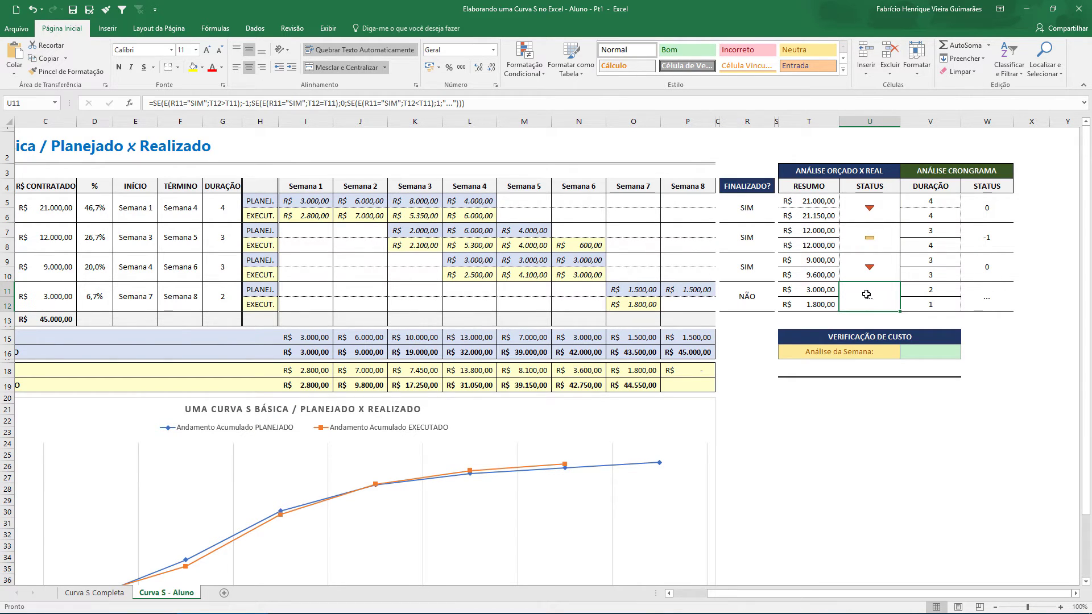
click(887, 265)
click(881, 229)
click(878, 206)
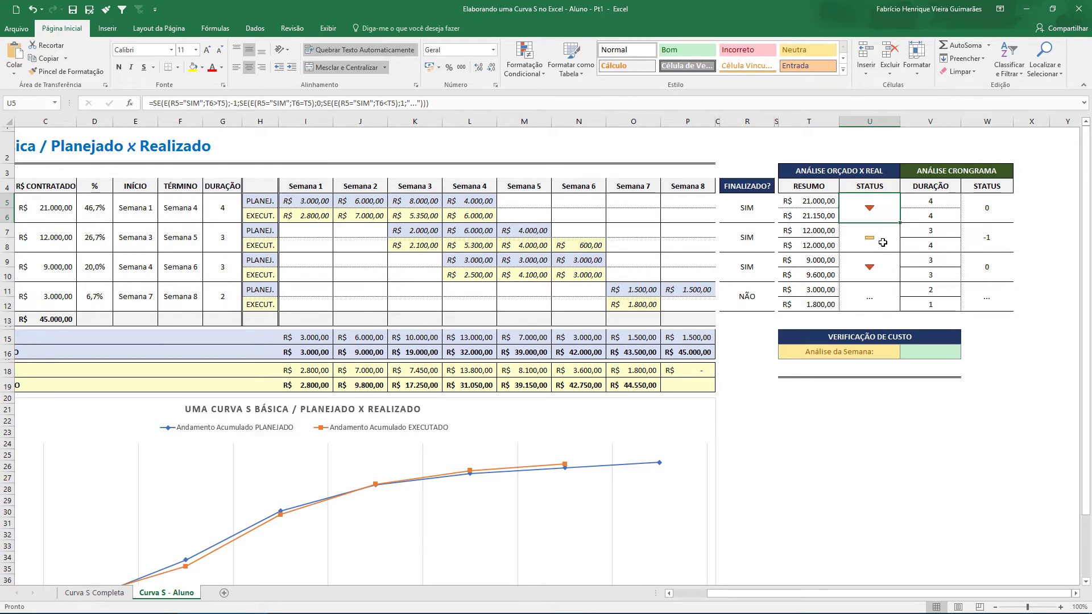
click(883, 243)
click(875, 268)
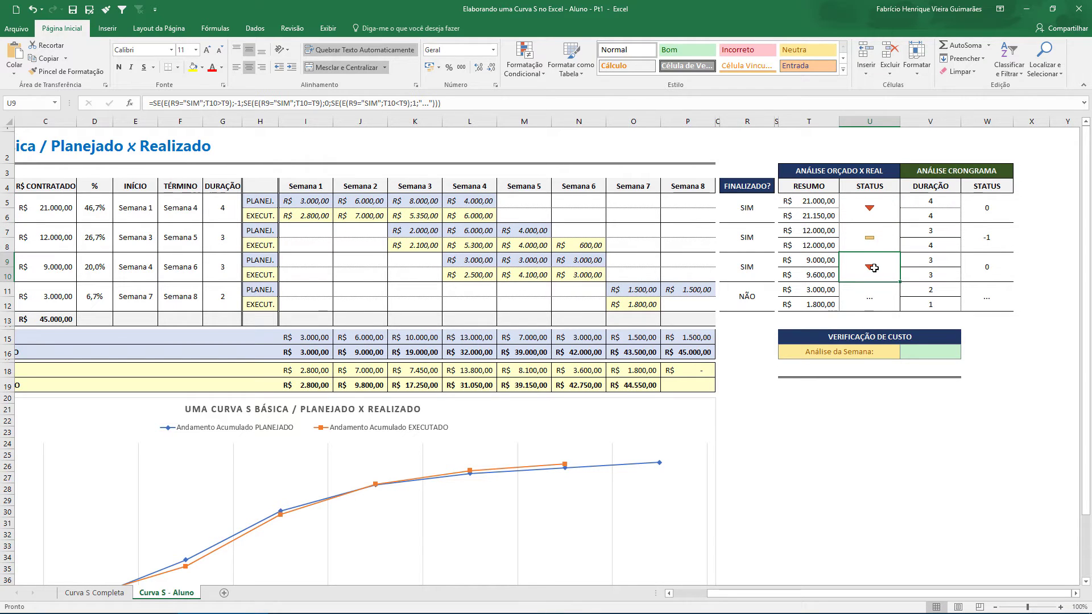
click(873, 300)
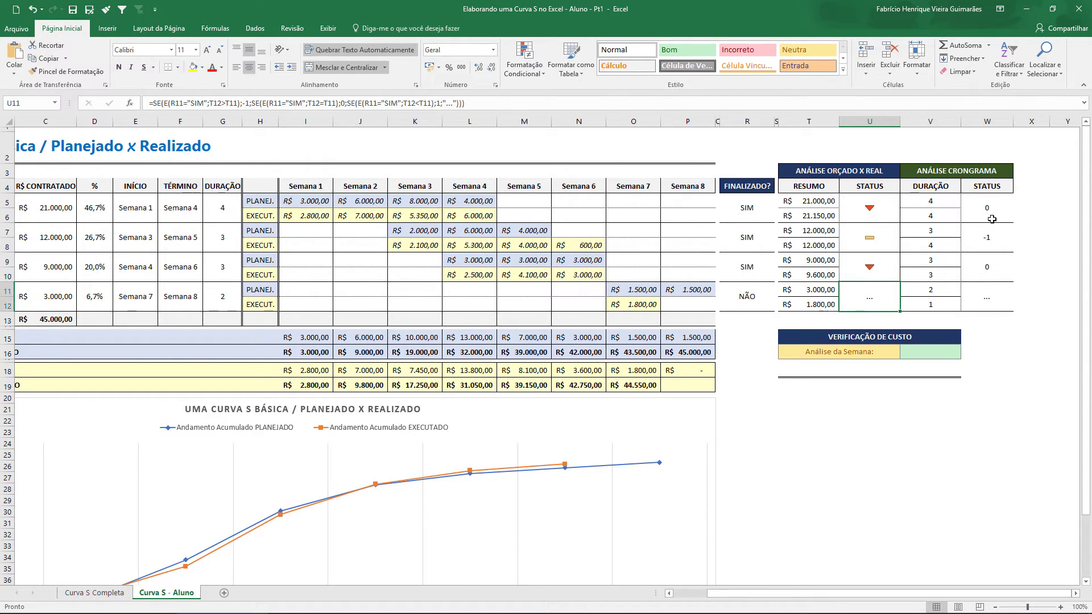
- Start a new icon-set rule for schedule STATUS cells W5:W12 with the red triangle, yellow dash and green triangle style
drag(991, 219, 989, 294)
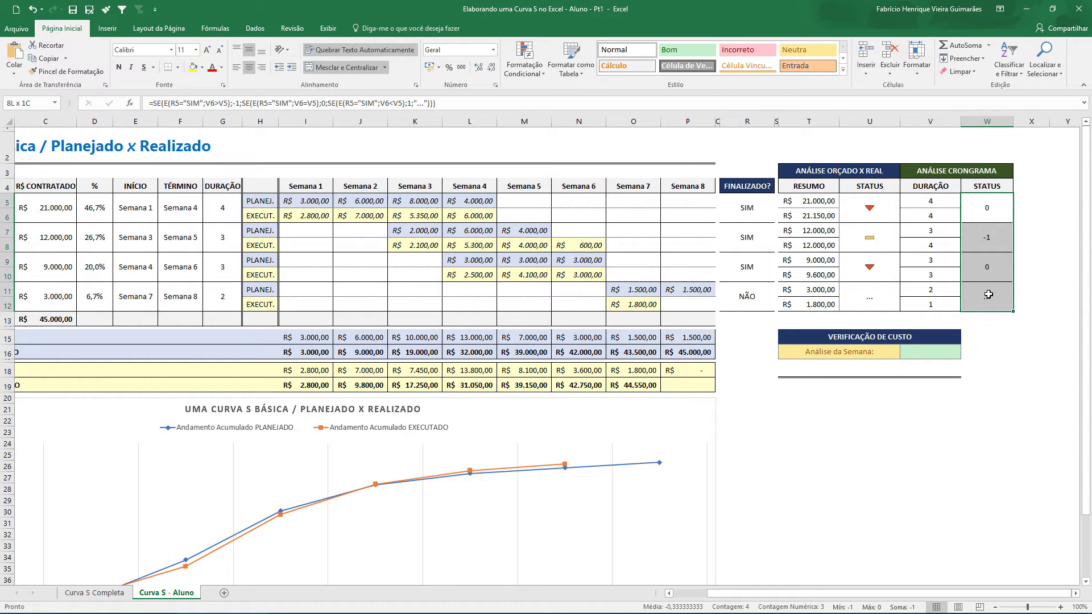
click(524, 64)
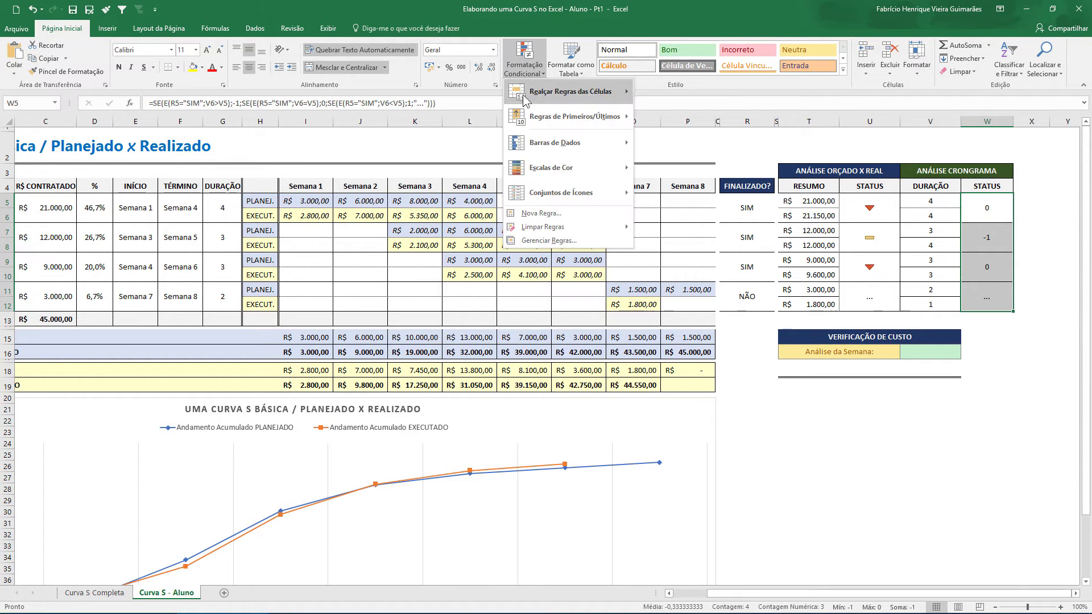
click(543, 214)
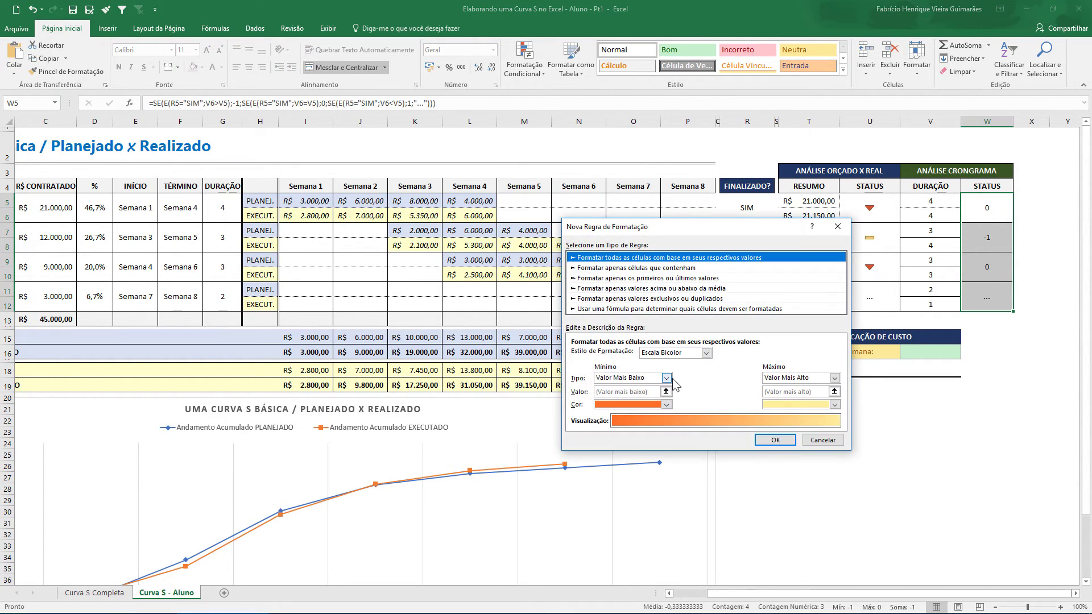
click(706, 353)
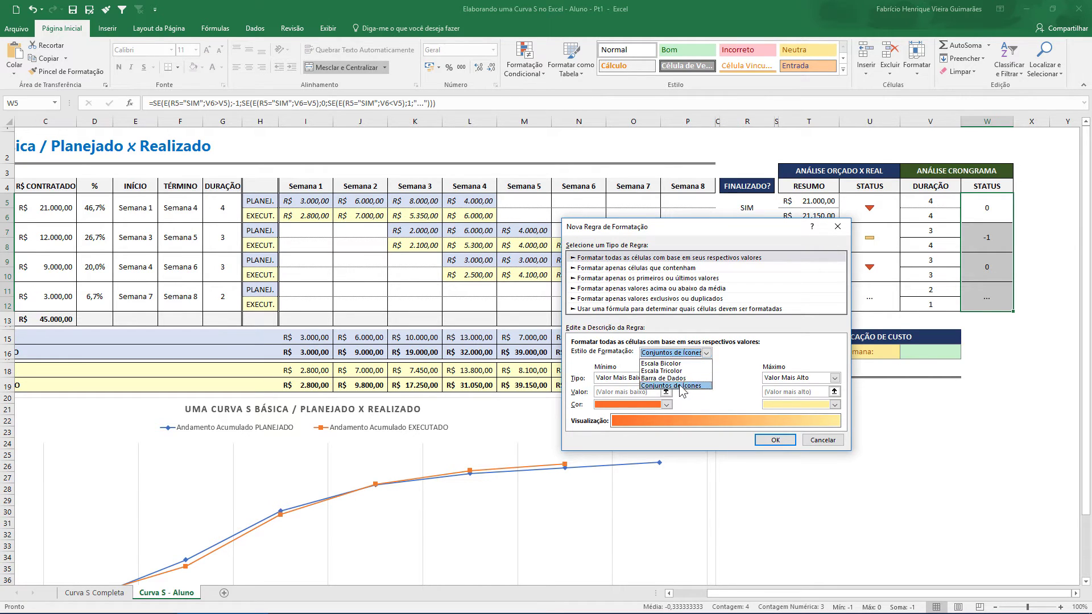
click(679, 386)
click(705, 370)
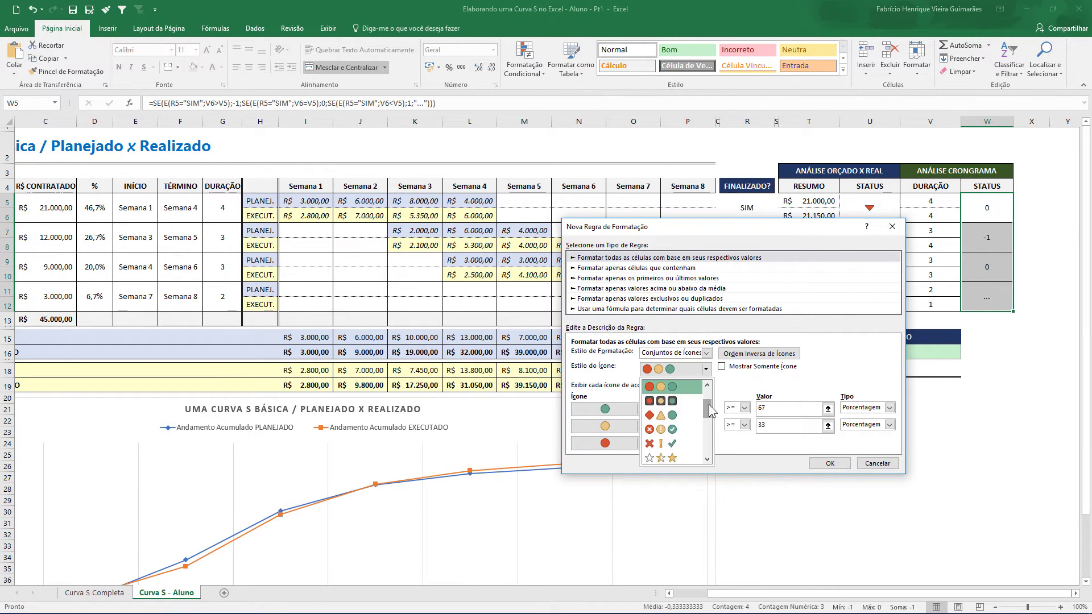
drag(708, 409, 708, 391)
click(660, 415)
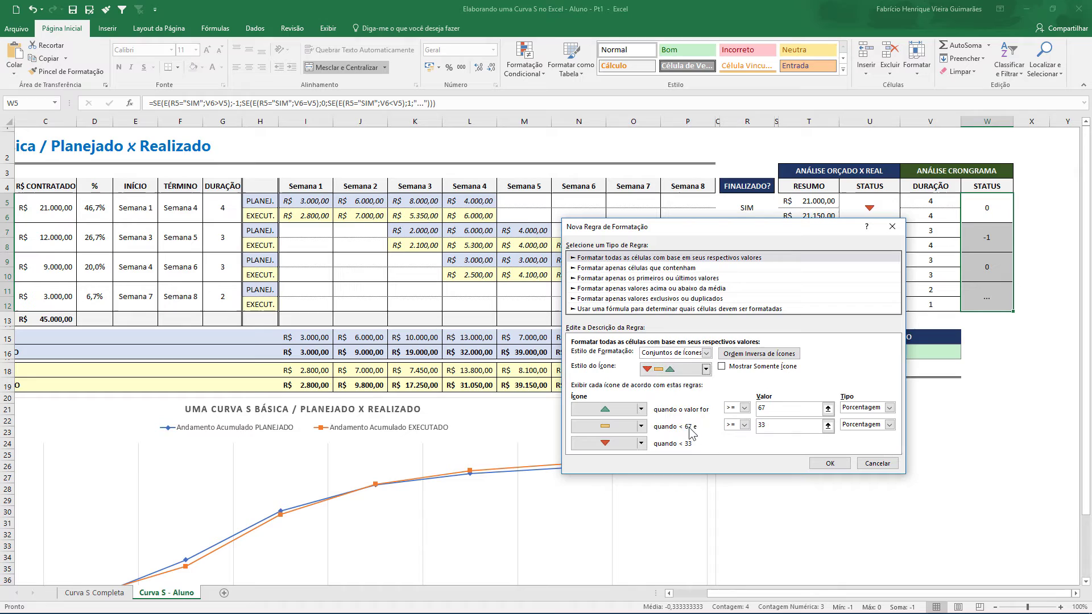
- Show only icons for the schedule STATUS, set both thresholds to type Número with green at >= 1 and yellow at >= 0, and apply the rule
click(721, 366)
click(889, 408)
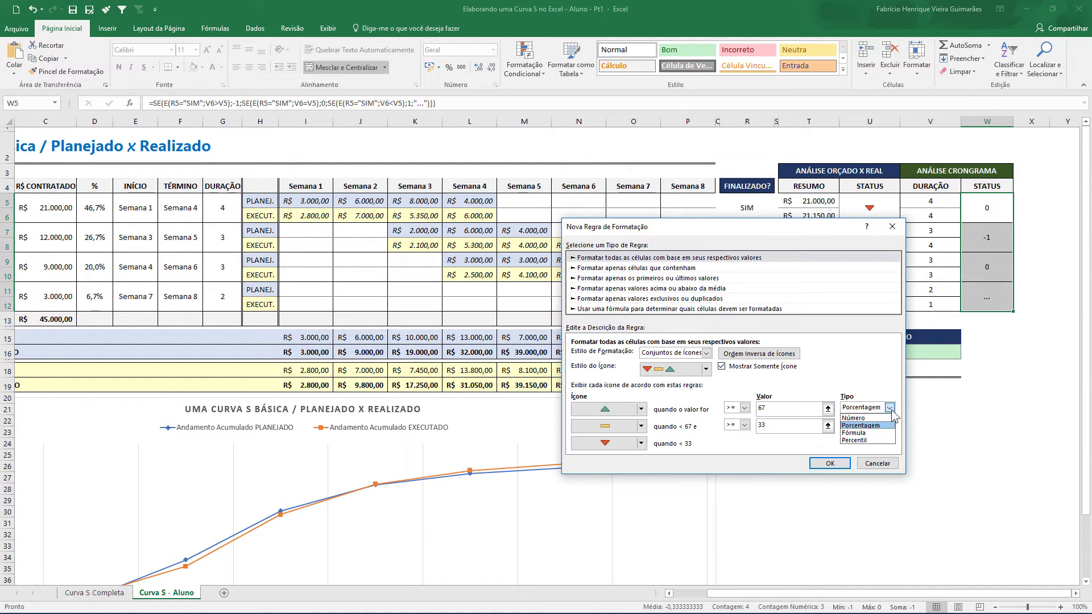
click(854, 418)
click(889, 425)
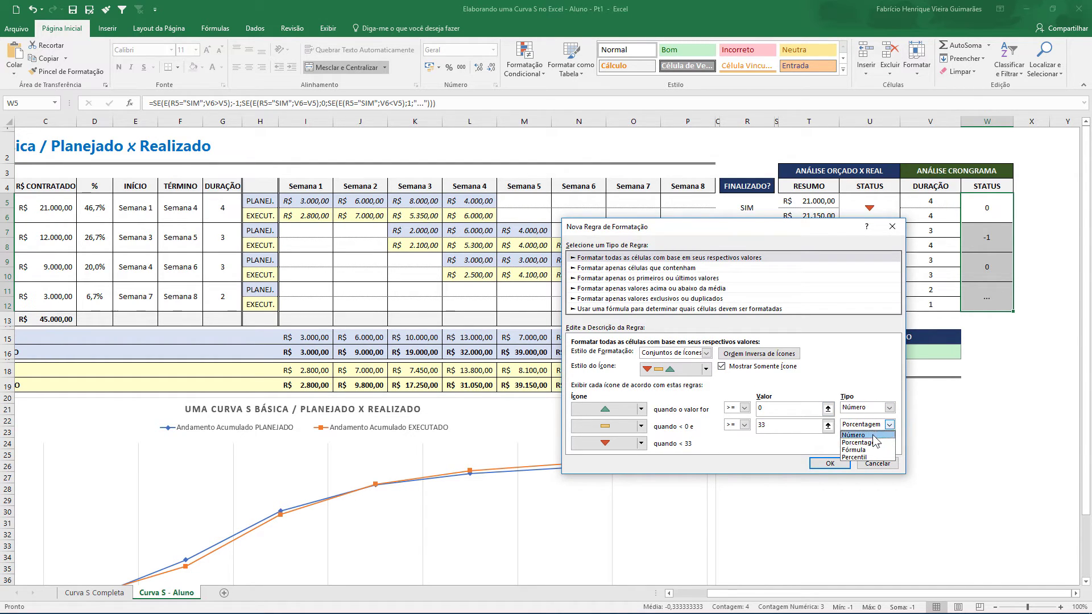
click(853, 436)
double_click(764, 407)
text(1)
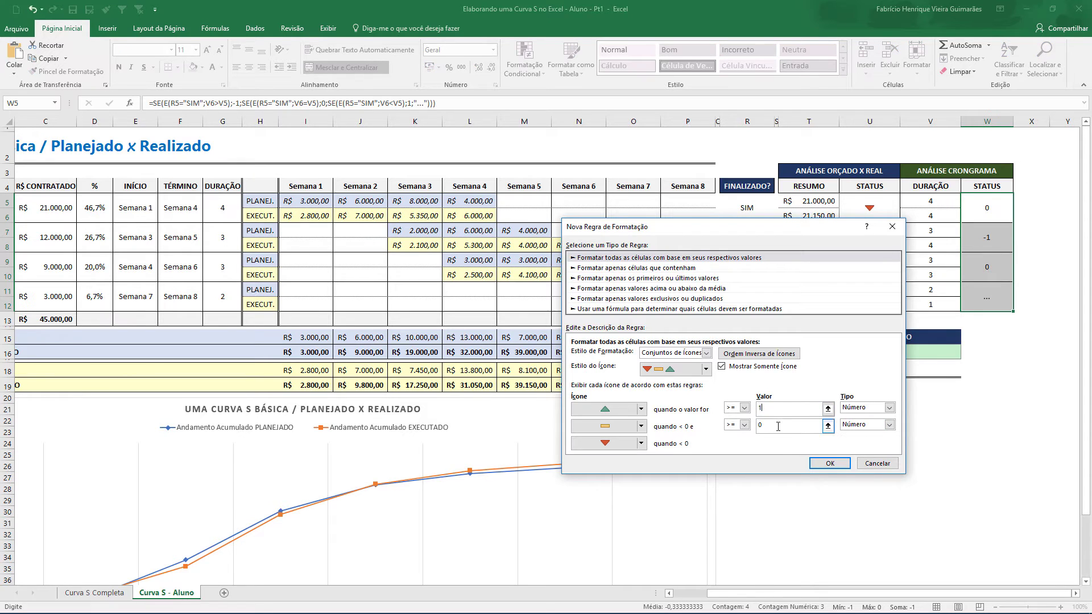
click(830, 464)
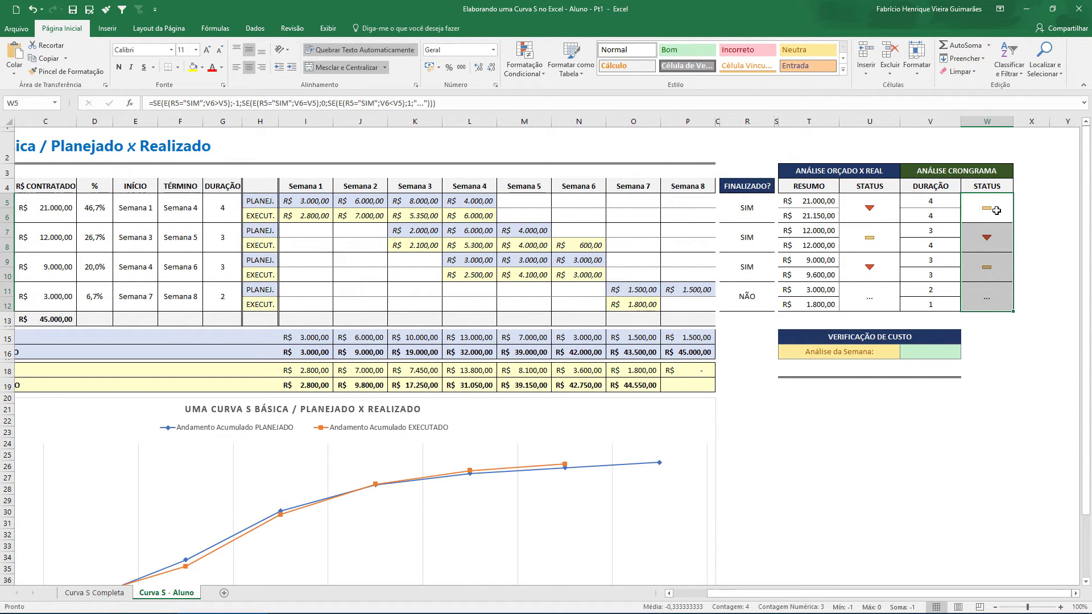
- Examine the schedule STATUS icons in W5:W12 and compare them with the cost STATUS icons for each service
click(996, 210)
click(988, 236)
click(988, 271)
click(989, 299)
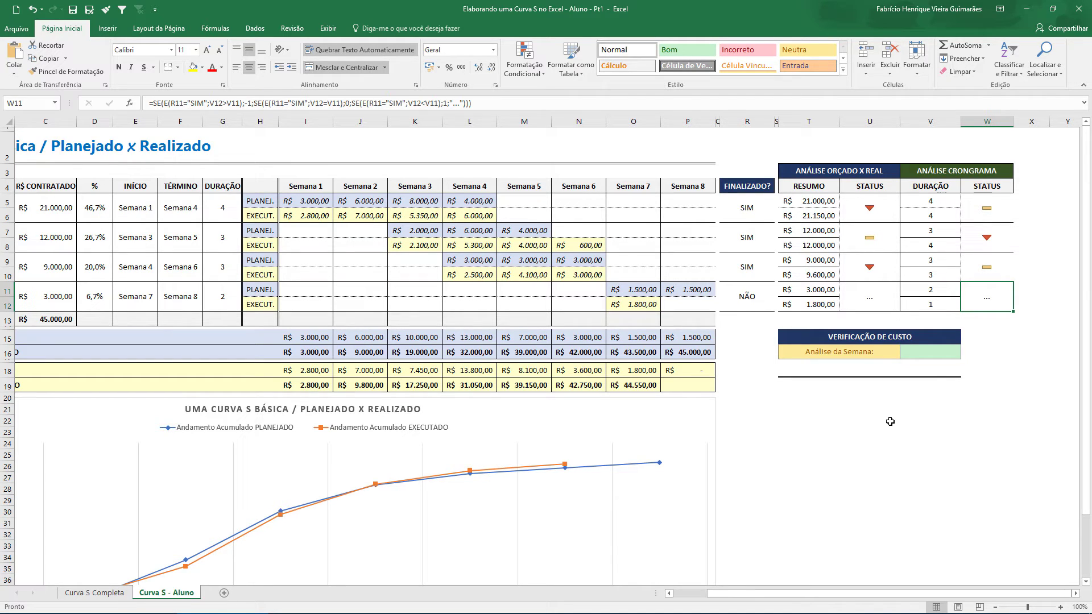
drag(860, 208, 879, 293)
click(875, 215)
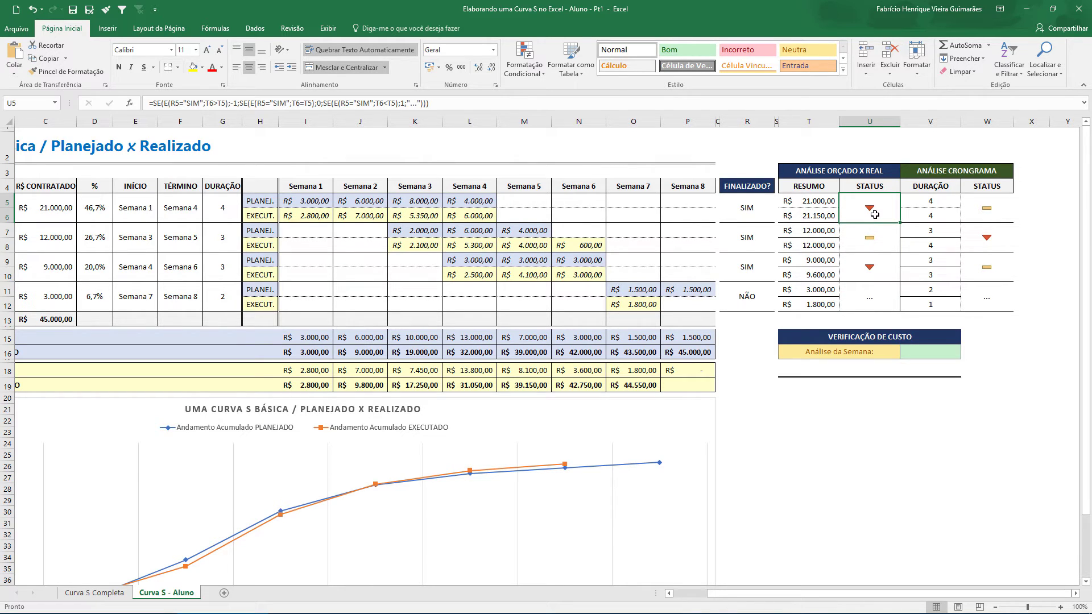
click(875, 275)
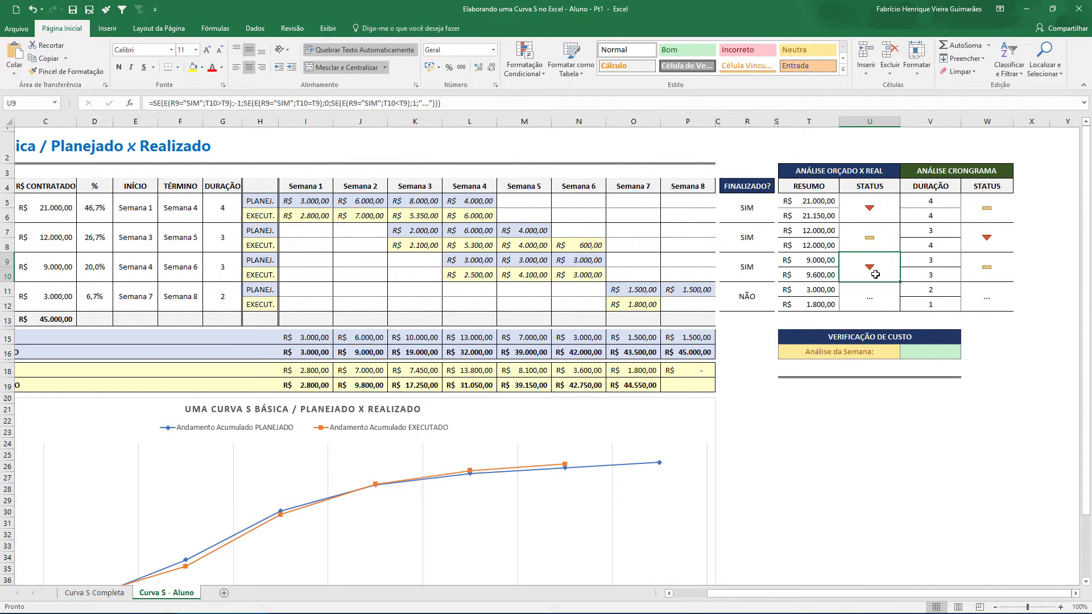
click(868, 239)
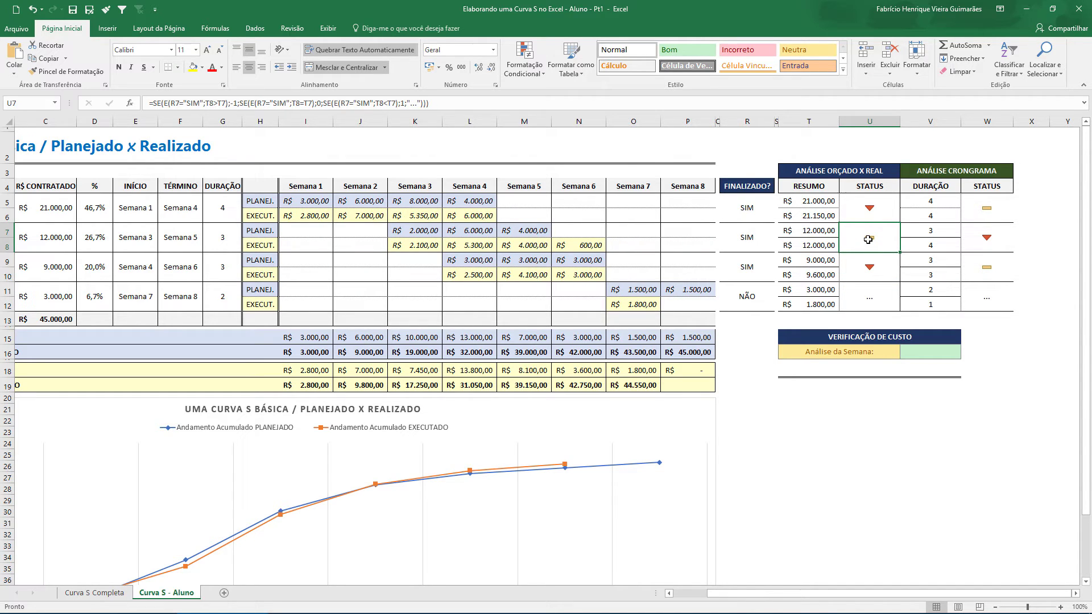
- Enter 1000 as the last service's executed cost for Semana 8 in P12 and set its FINALIZADO? cell to SIM
click(690, 306)
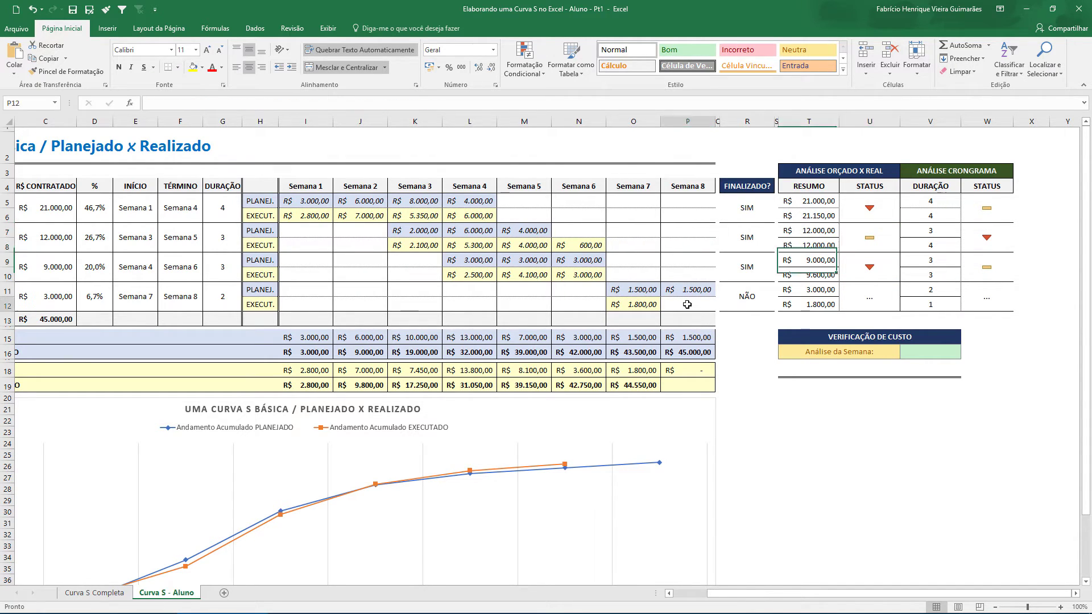
mouse_move(718, 594)
mouse_down()
mouse_move(693, 594)
mouse_move(732, 597)
mouse_up()
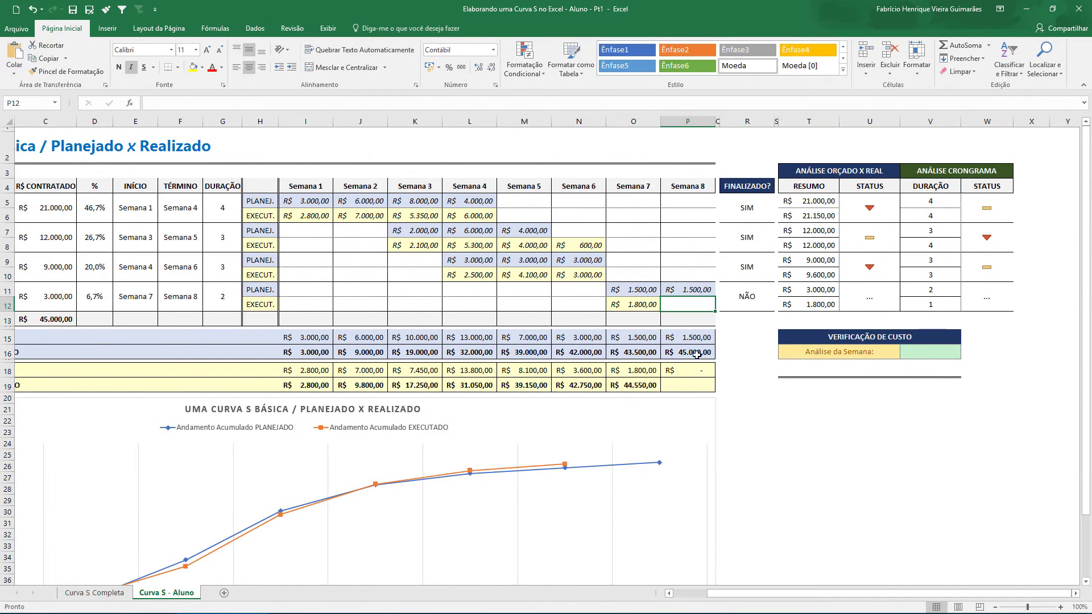
text(1000)
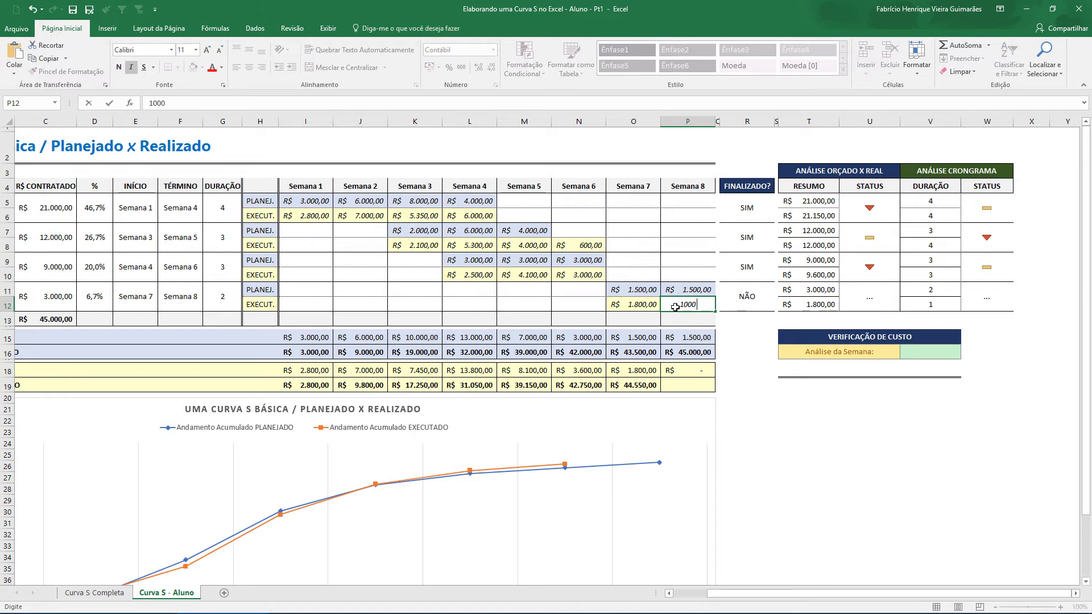
key(Return)
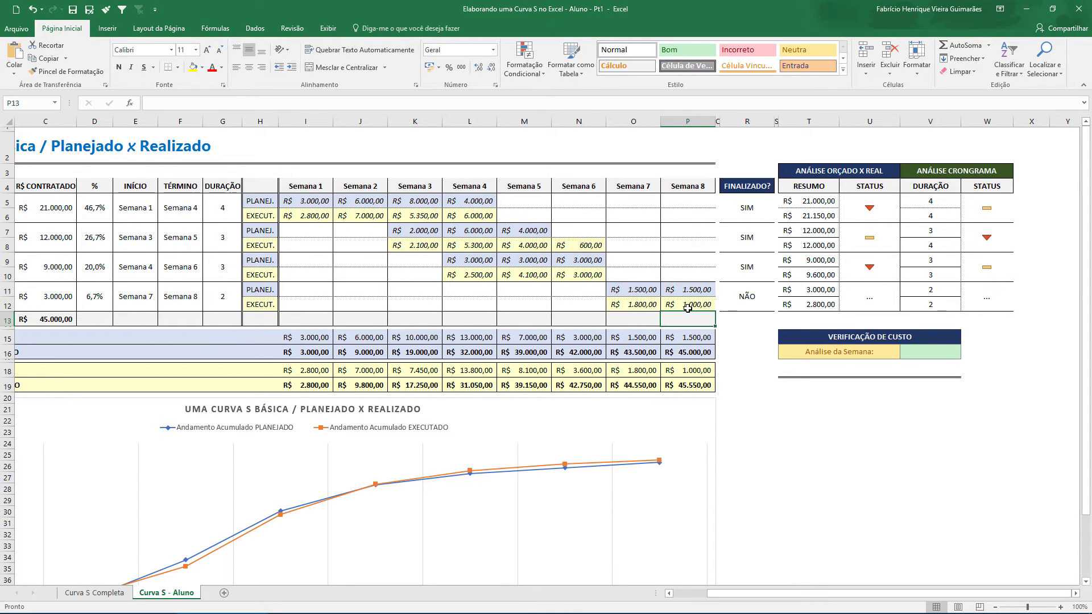
click(759, 304)
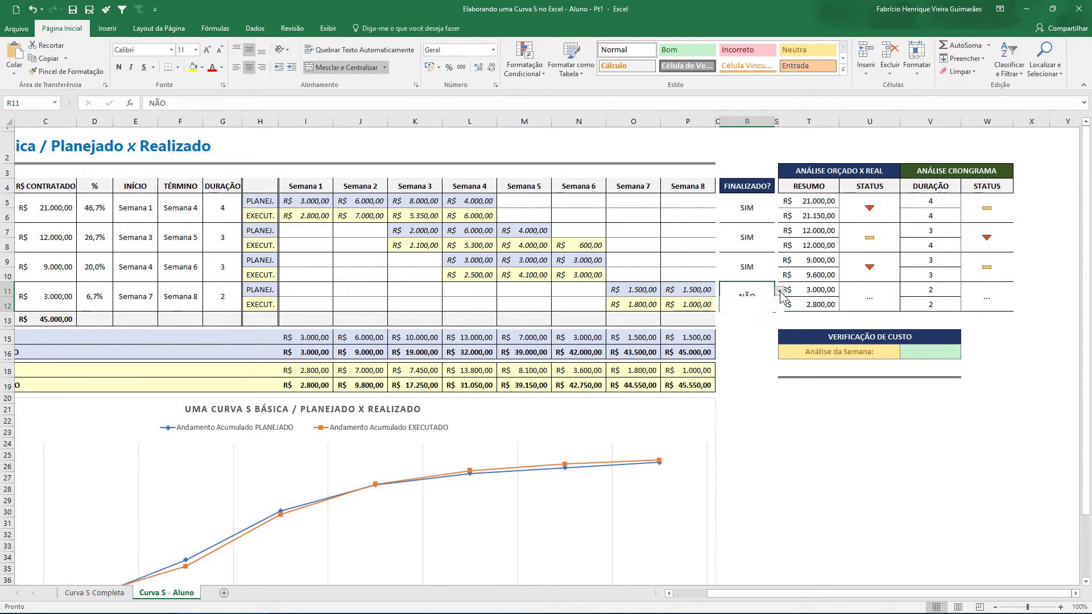
click(752, 308)
- Check the last service's RESUMO costs and DURAÇÃO counts in rows 11 and 12 against its STATUS icons
click(891, 304)
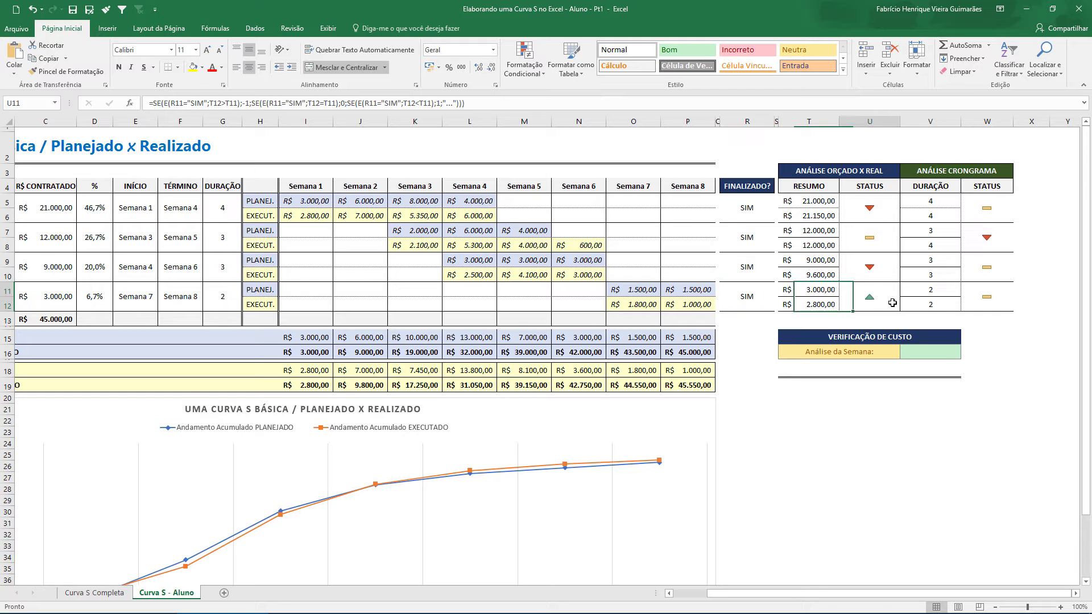
click(822, 291)
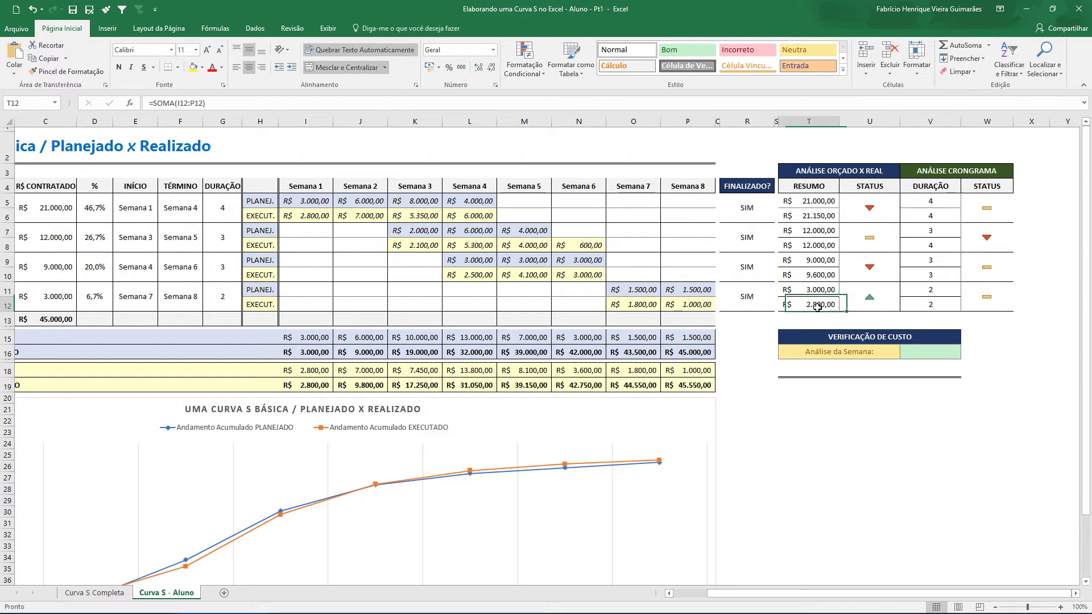
click(887, 303)
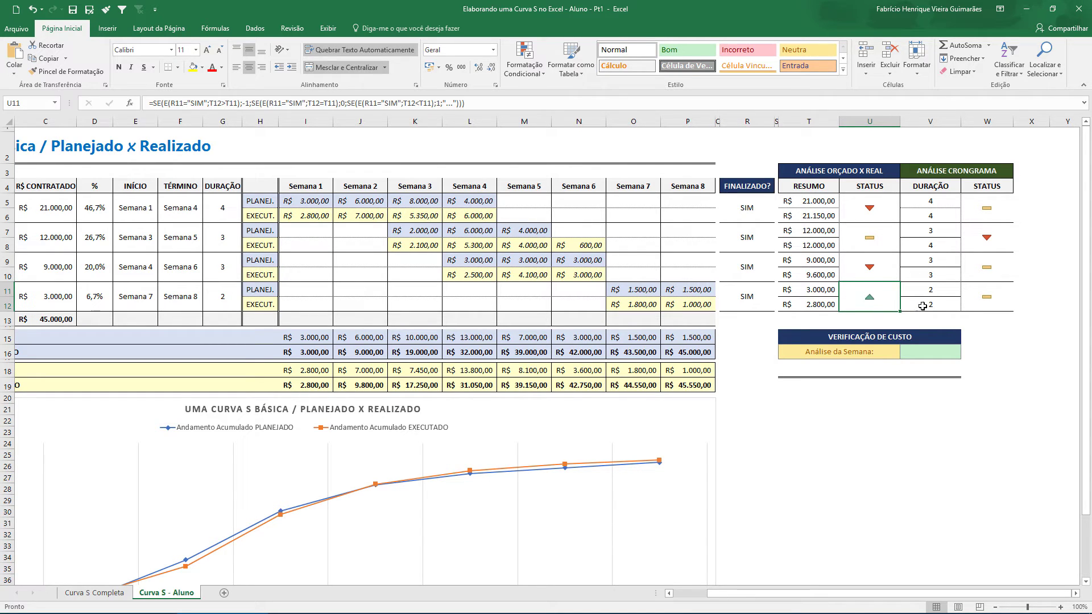
click(943, 289)
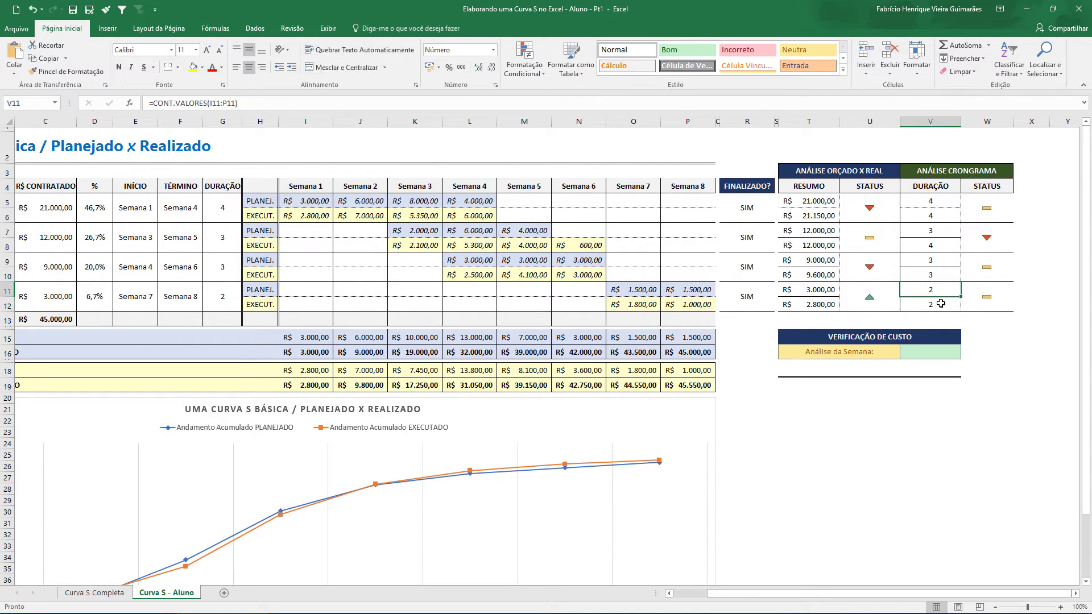
click(942, 304)
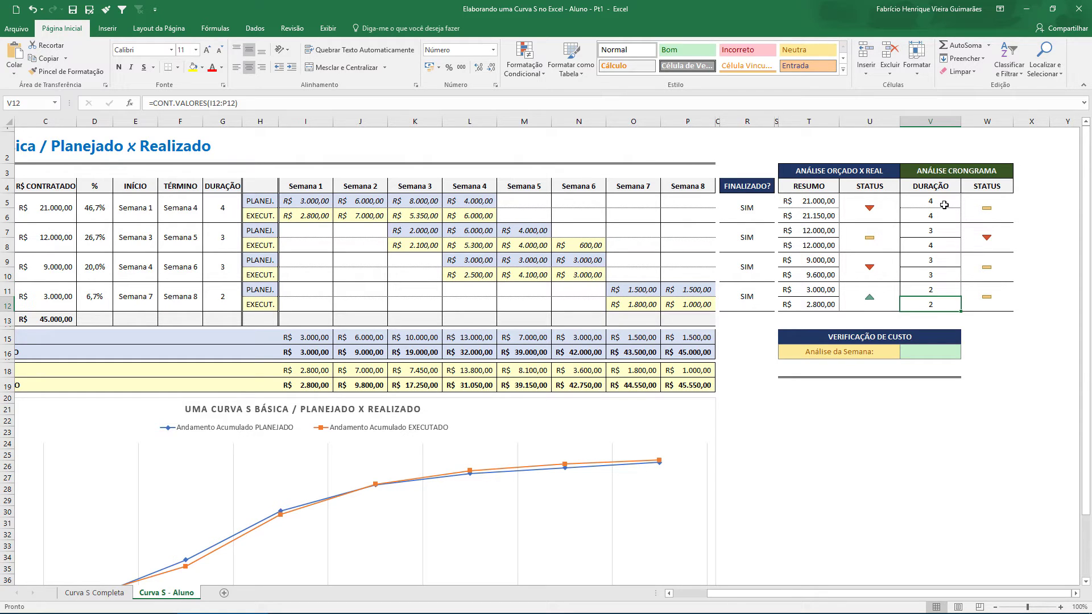
- Apply the custom number format 0 "SEM" to the schedule DURAÇÃO cells V5:V12
drag(944, 205, 942, 305)
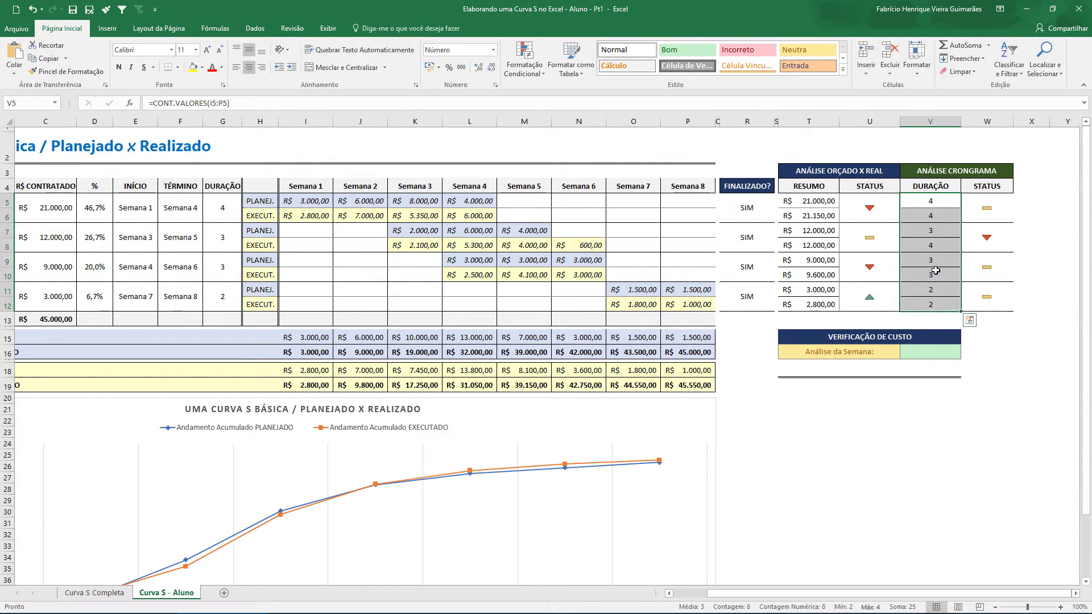
click(496, 86)
click(606, 329)
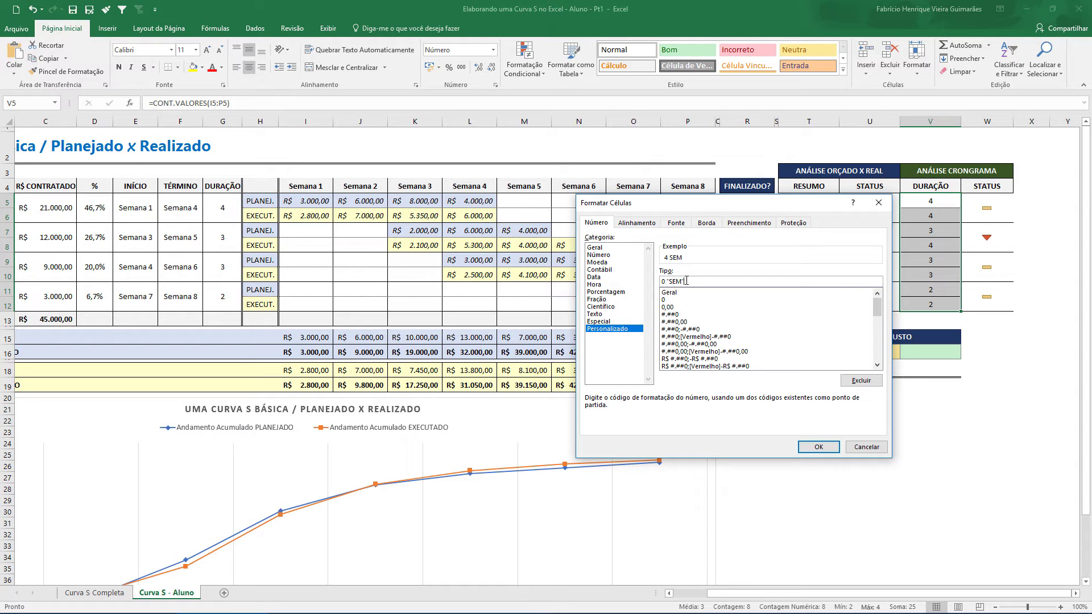
click(818, 446)
- Go through the DURAÇÃO cells V5 to V12 and review their week format and counting formulas
click(943, 214)
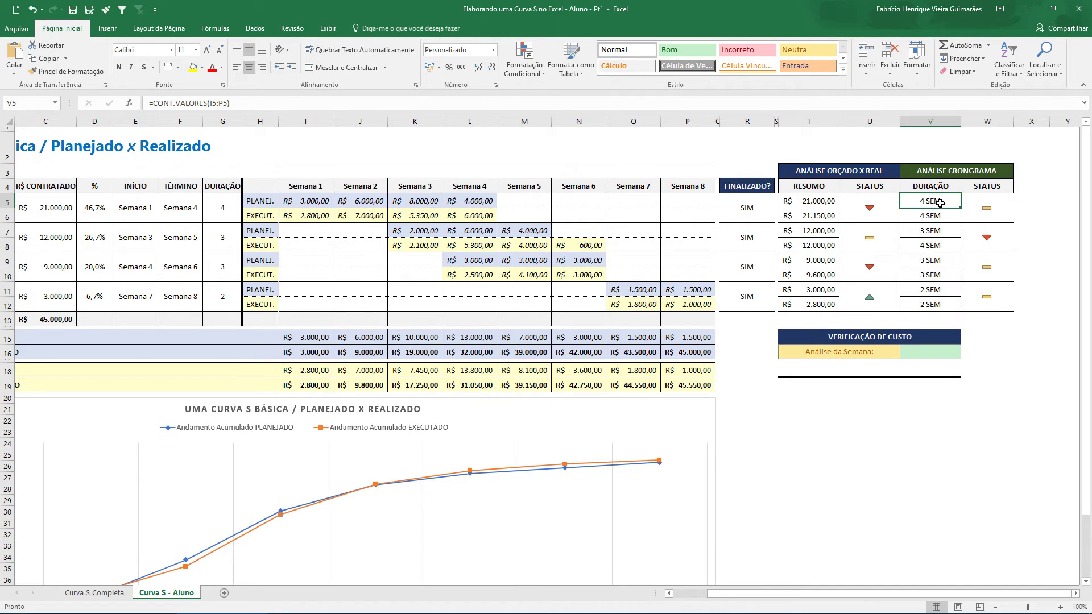
key(Down)
key(Down)
key(Down)
key(Down)
key(Down)
key(Down)
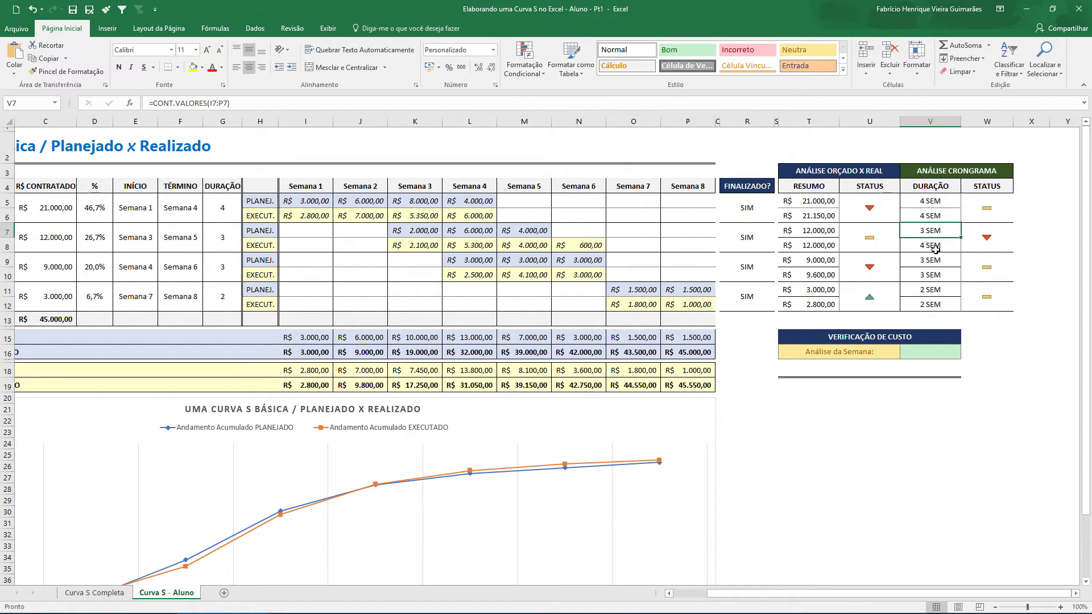
key(Up)
key(Up)
key(Up)
key(Up)
key(Up)
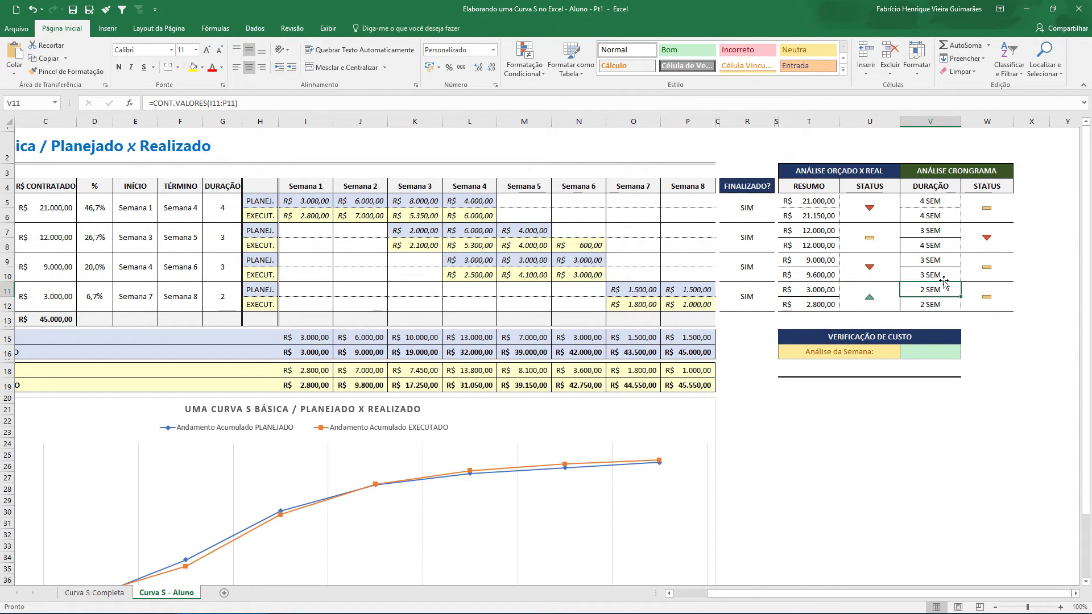
key(Up)
key(Up)
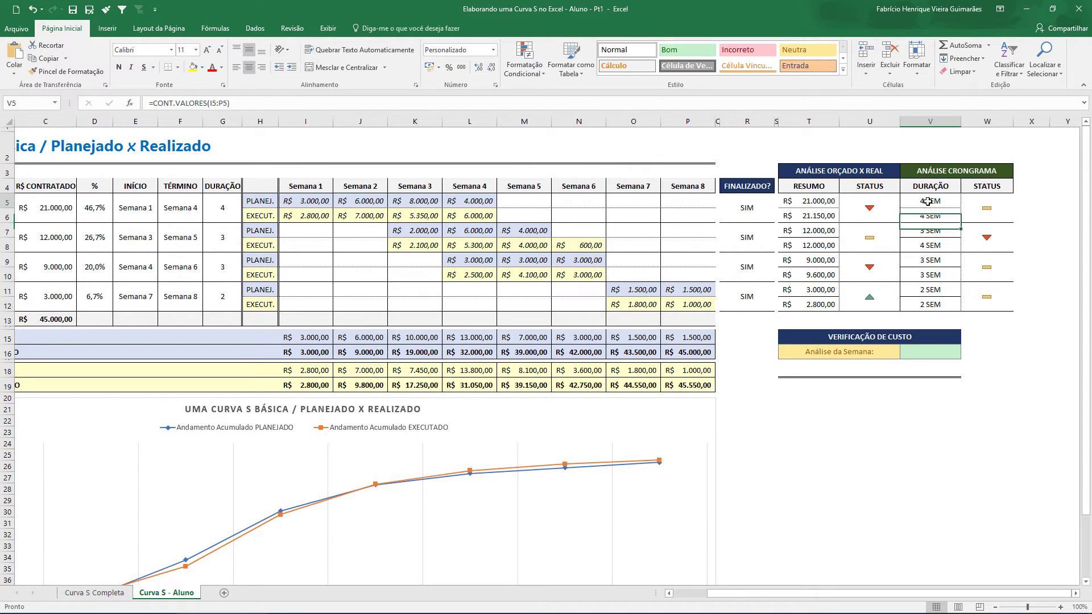
key(Down)
key(Down)
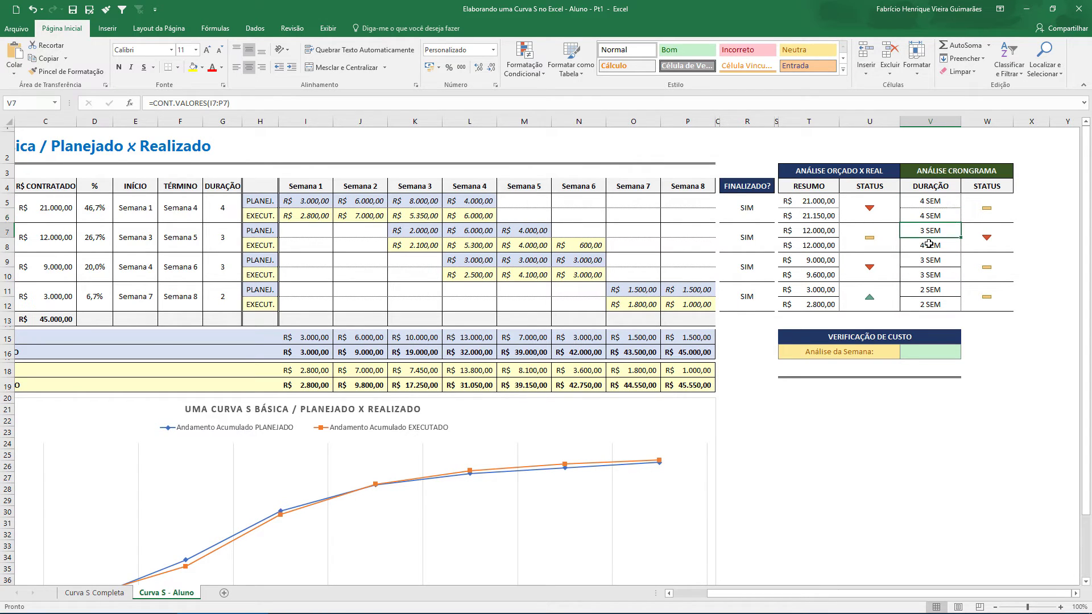
key(Down)
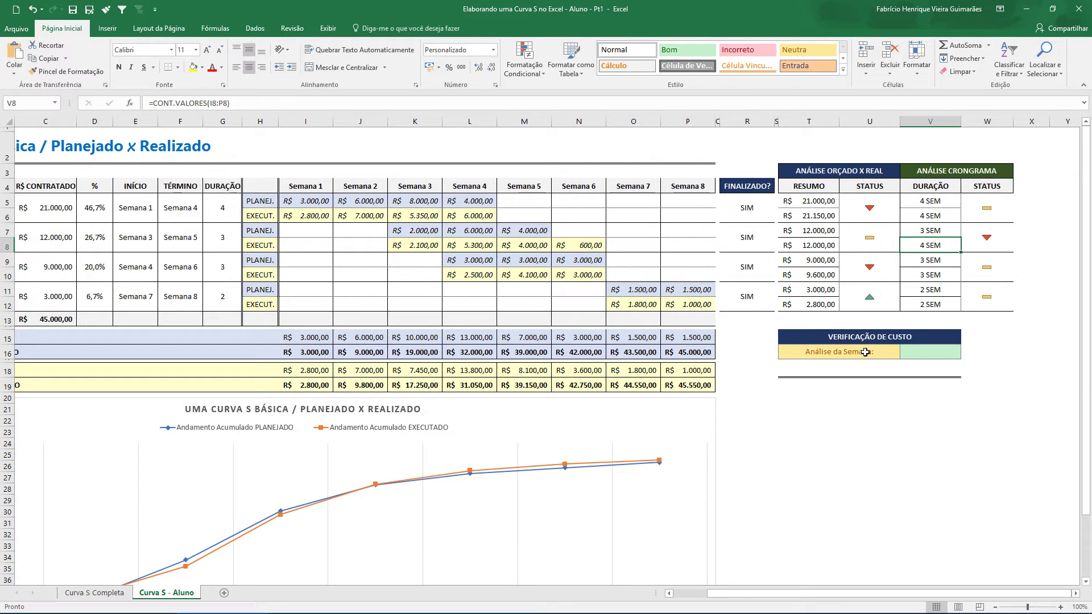
- Examine the empty VERIFICAÇÃO DE CUSTO block and compare its week selector with the option list in V16 of the Curva S Completa sheet
drag(864, 341, 850, 350)
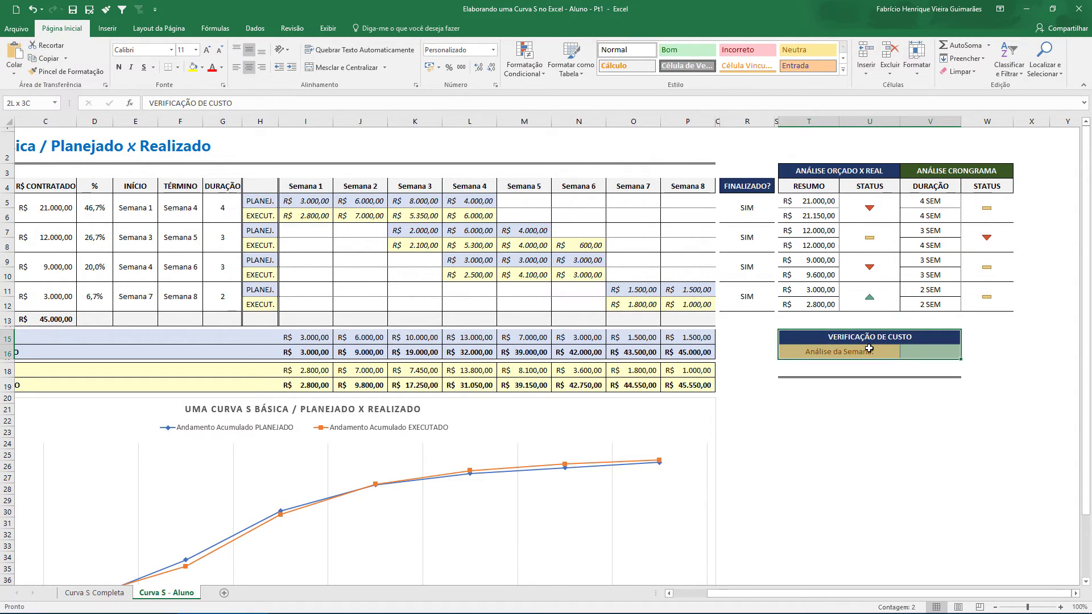
click(933, 352)
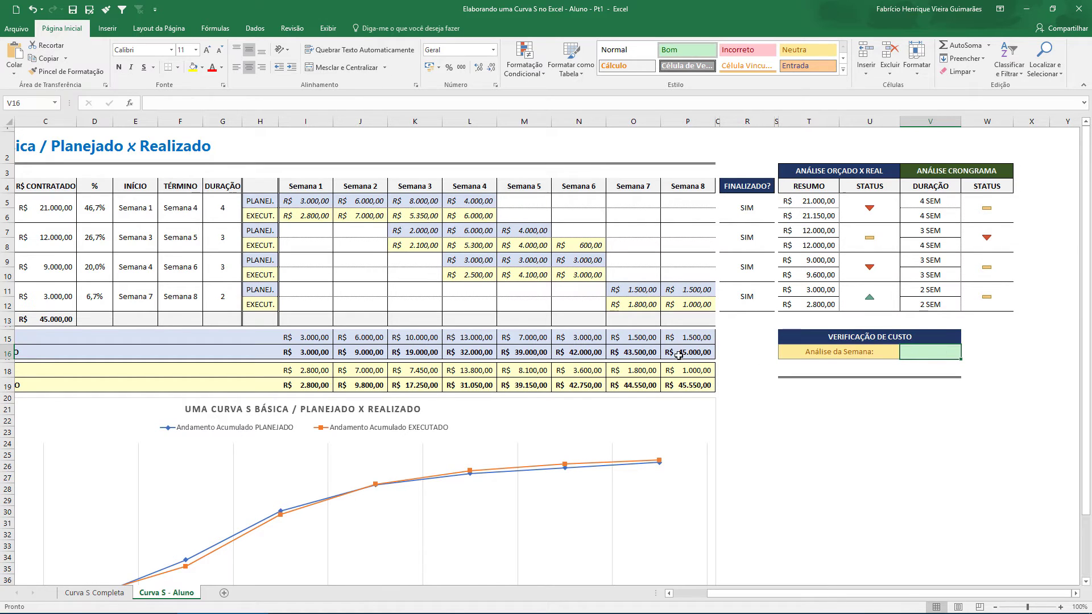
click(530, 187)
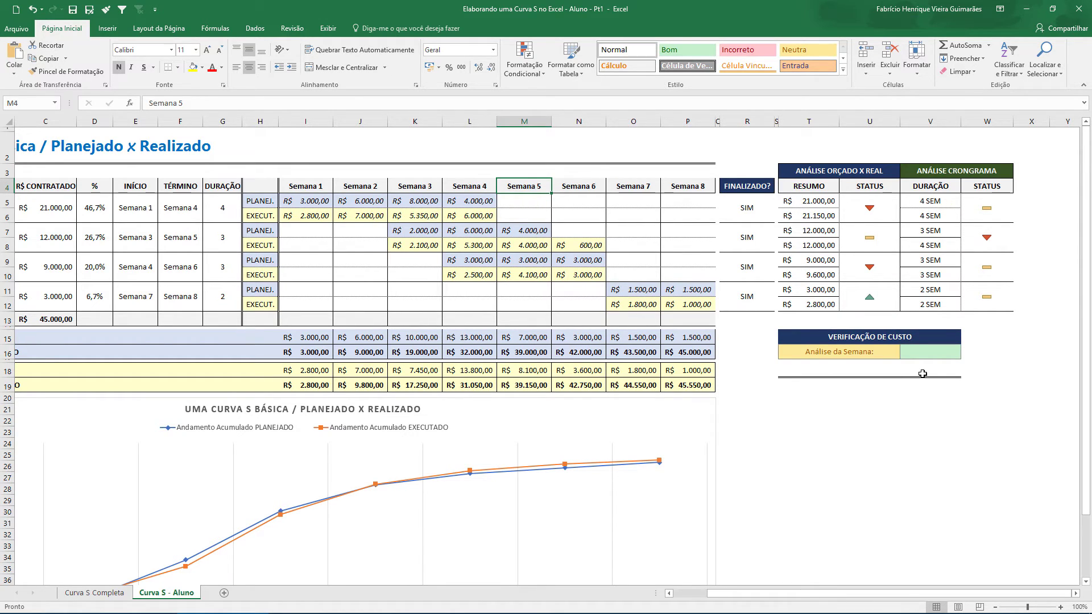
click(927, 352)
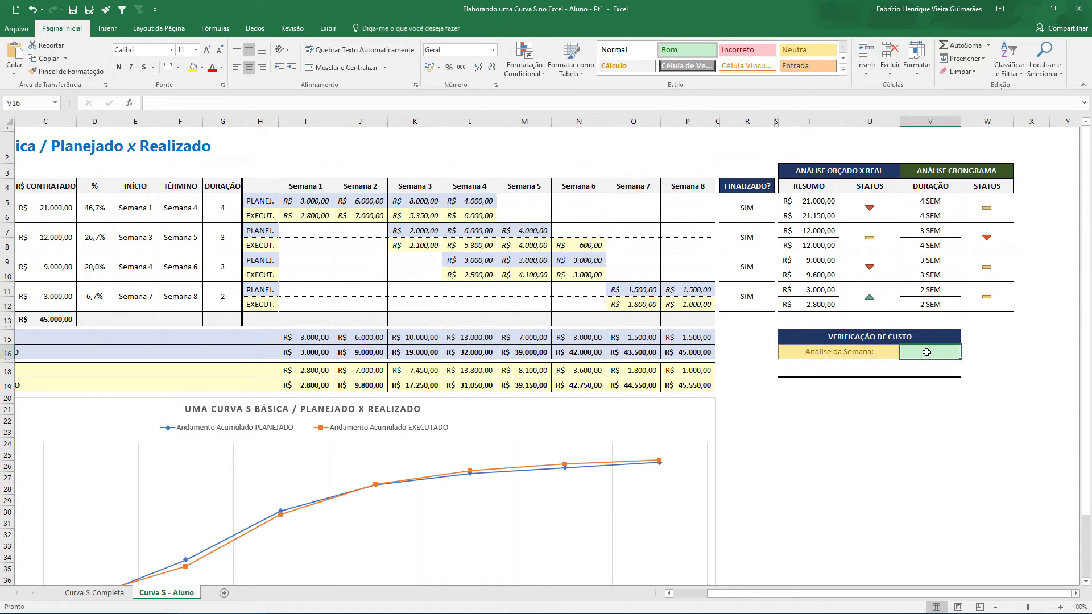
click(105, 595)
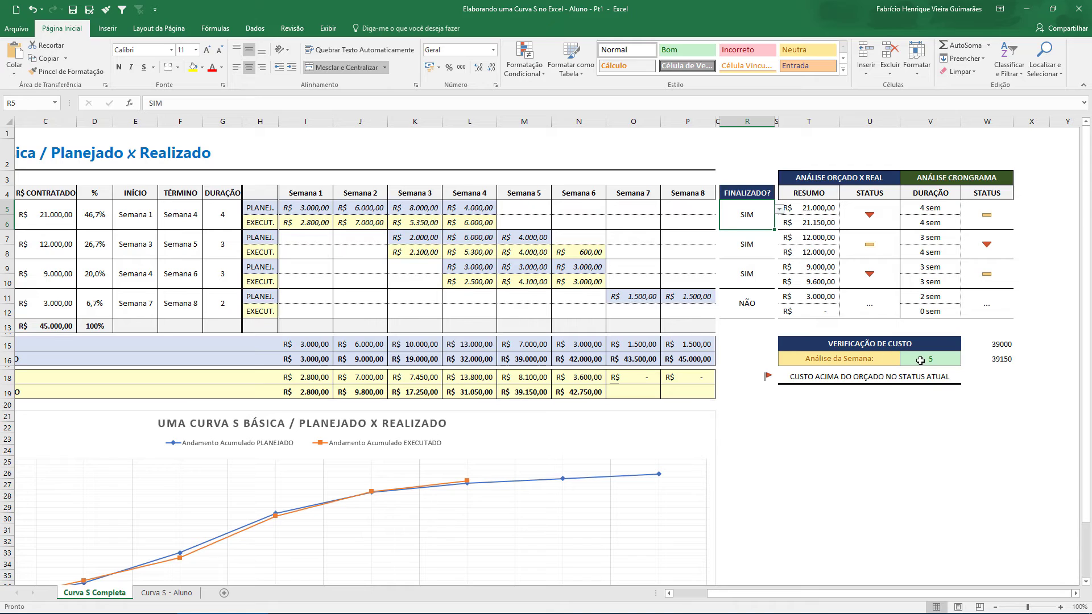
click(951, 361)
click(966, 360)
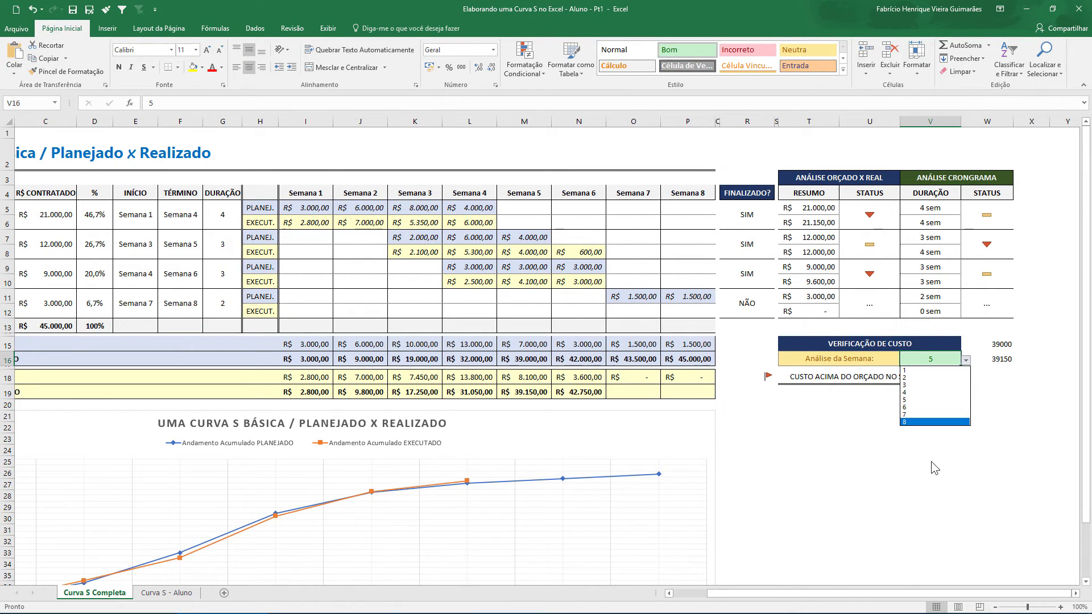
key(Escape)
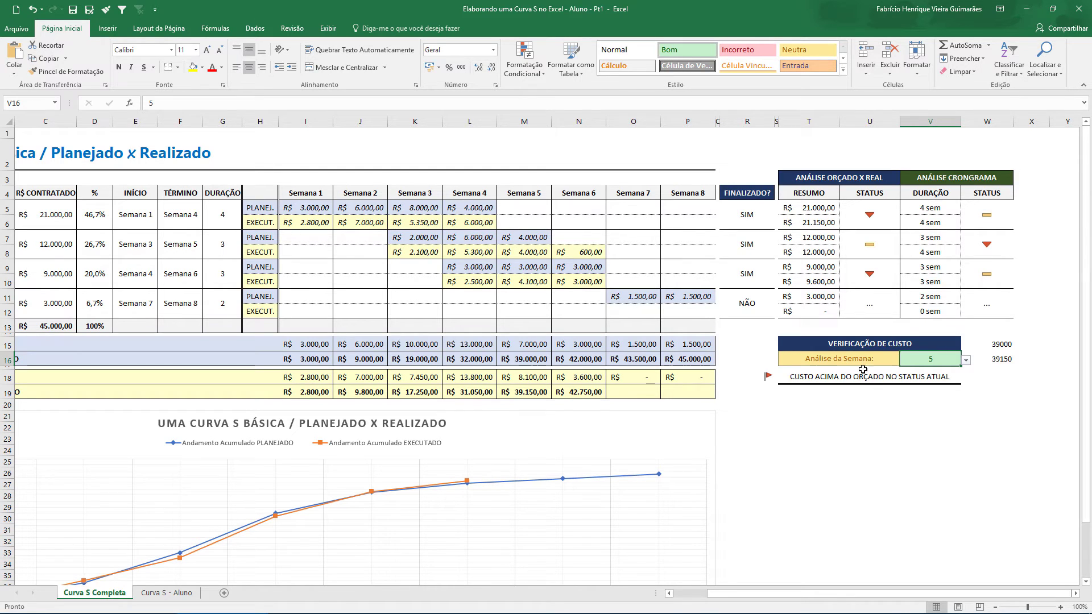
- Examine the verification message formula in T18 of Curva S Completa and the Semana 5 planned and accumulated executed costs
click(880, 380)
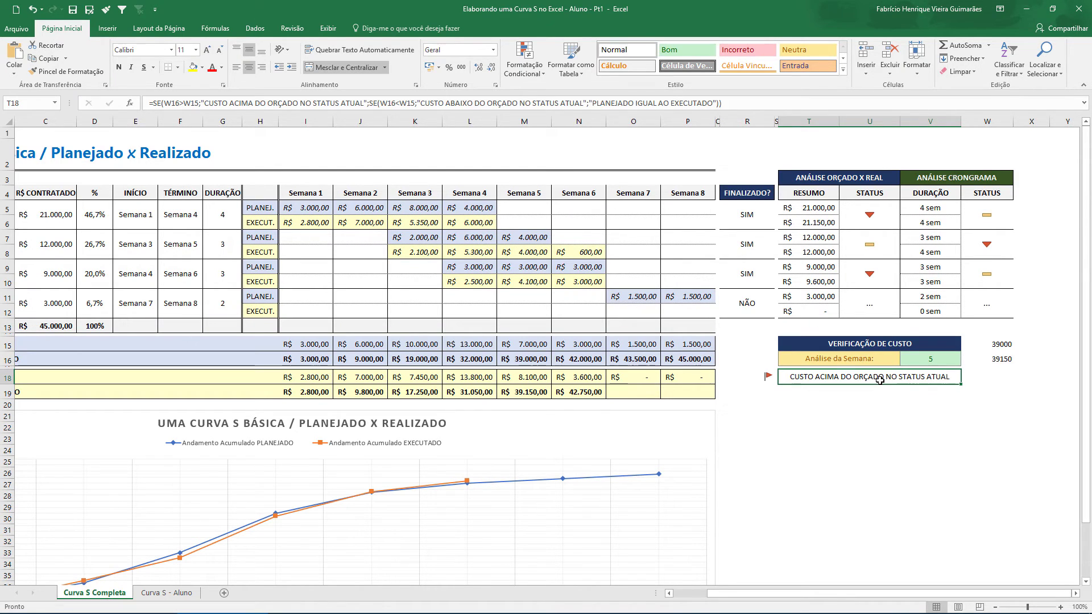
click(940, 362)
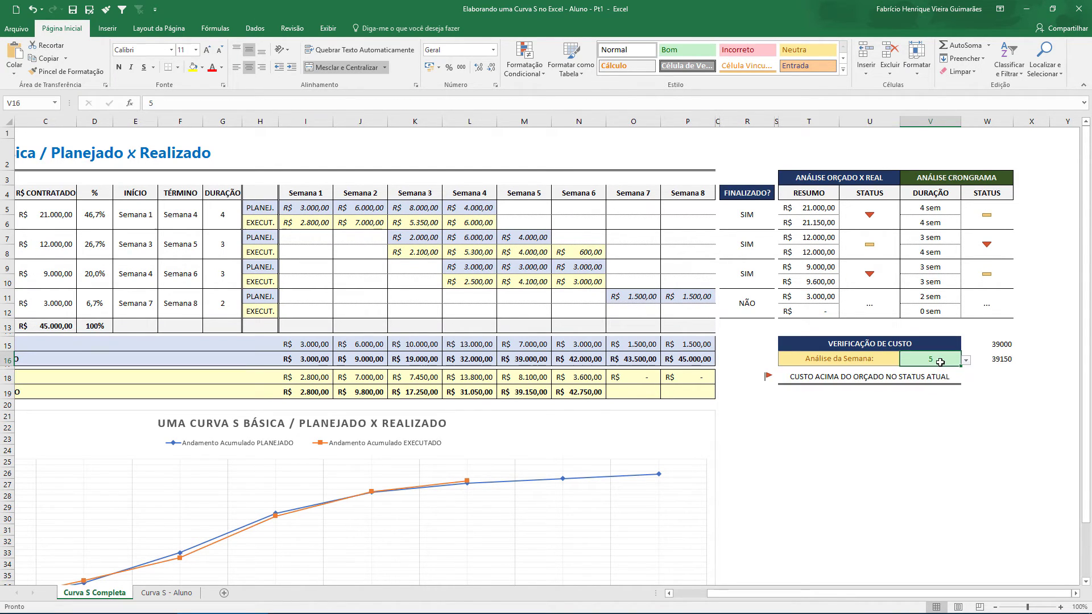
click(858, 381)
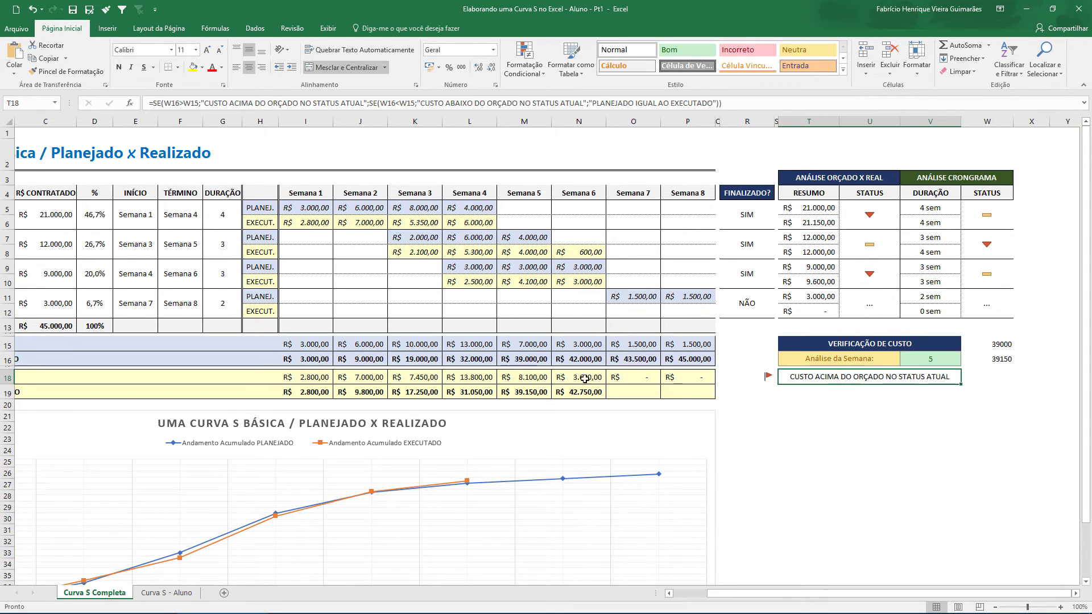
scroll(563, 415, down, 2)
scroll(547, 431, up, 2)
click(527, 345)
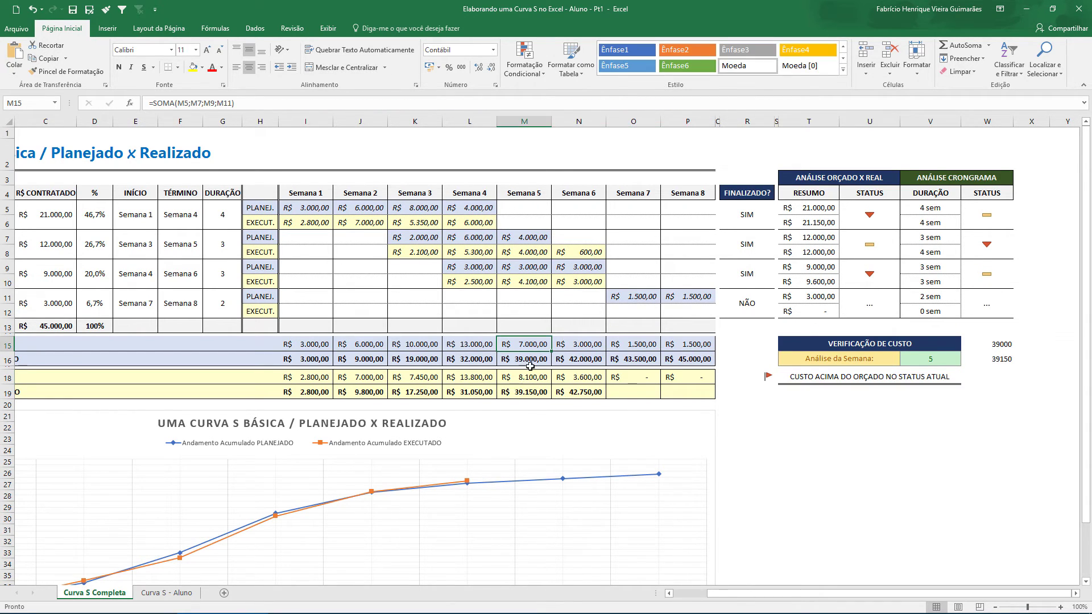
click(527, 392)
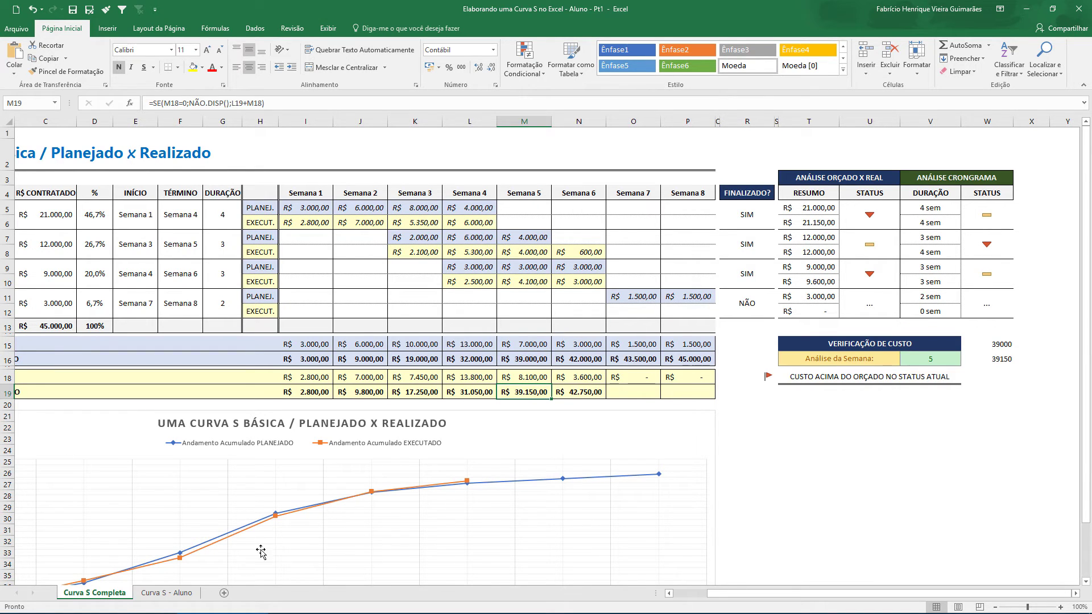
- Restrict the week selector V16 on the Curva S - Aluno sheet to a validation list with source 1;2;3;4;5;6;7;8
click(181, 593)
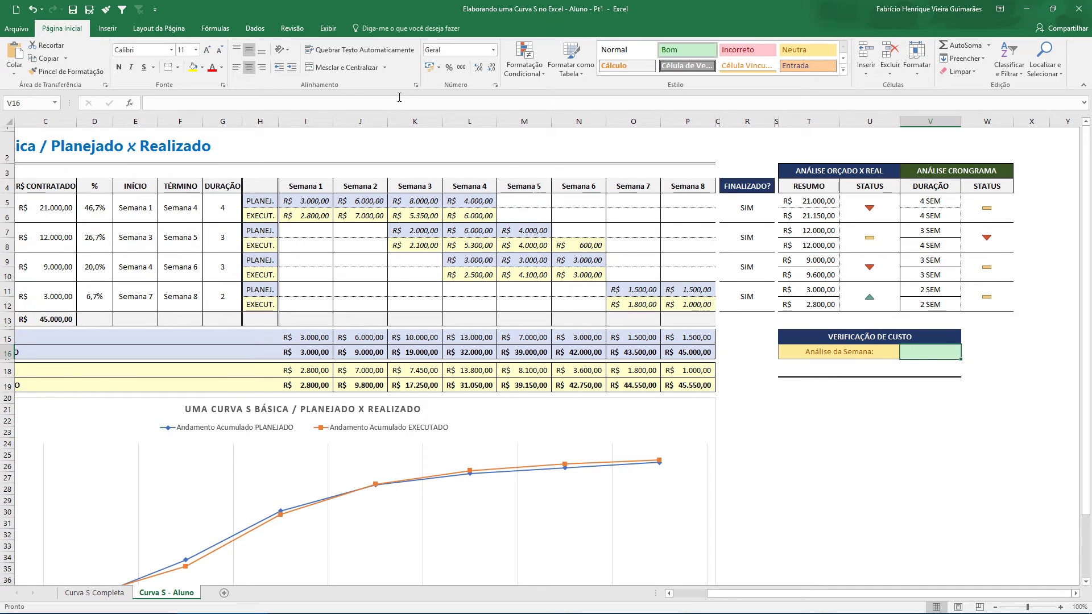
click(255, 29)
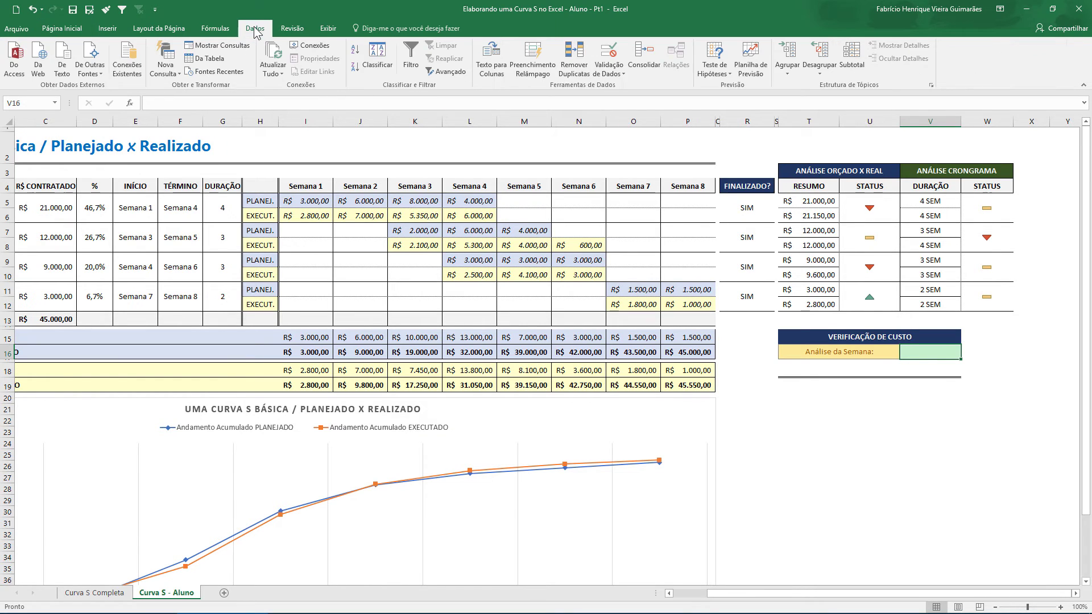
click(608, 55)
click(708, 301)
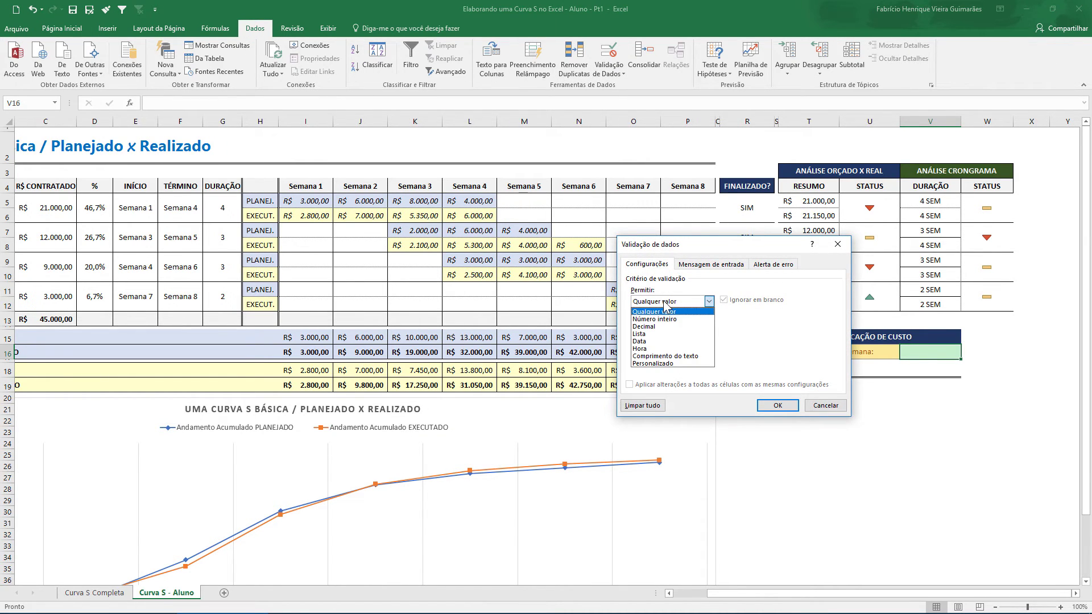
click(662, 334)
click(676, 348)
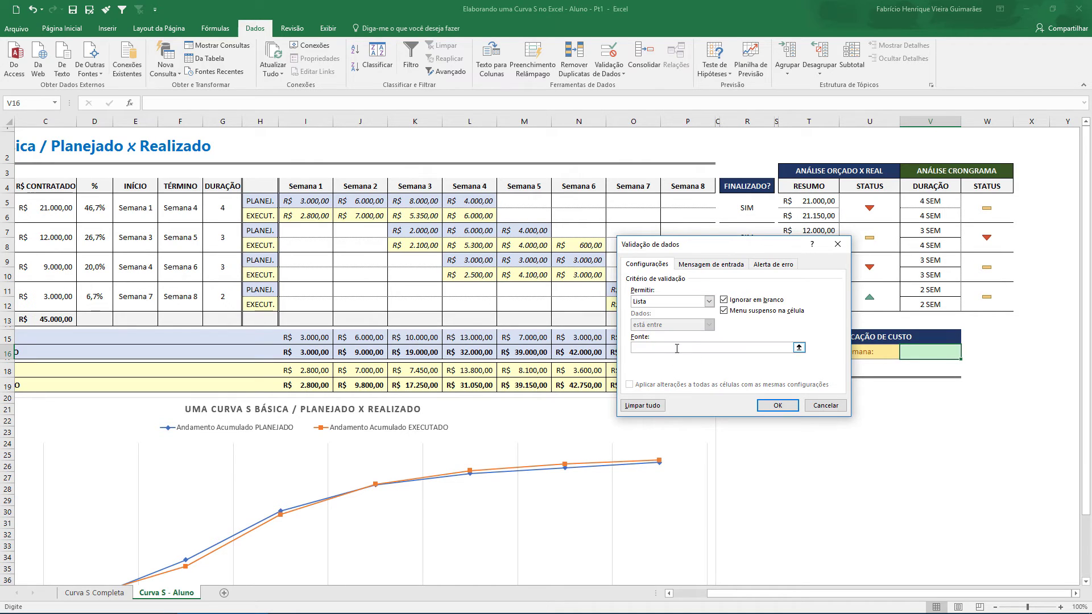
text(1;)
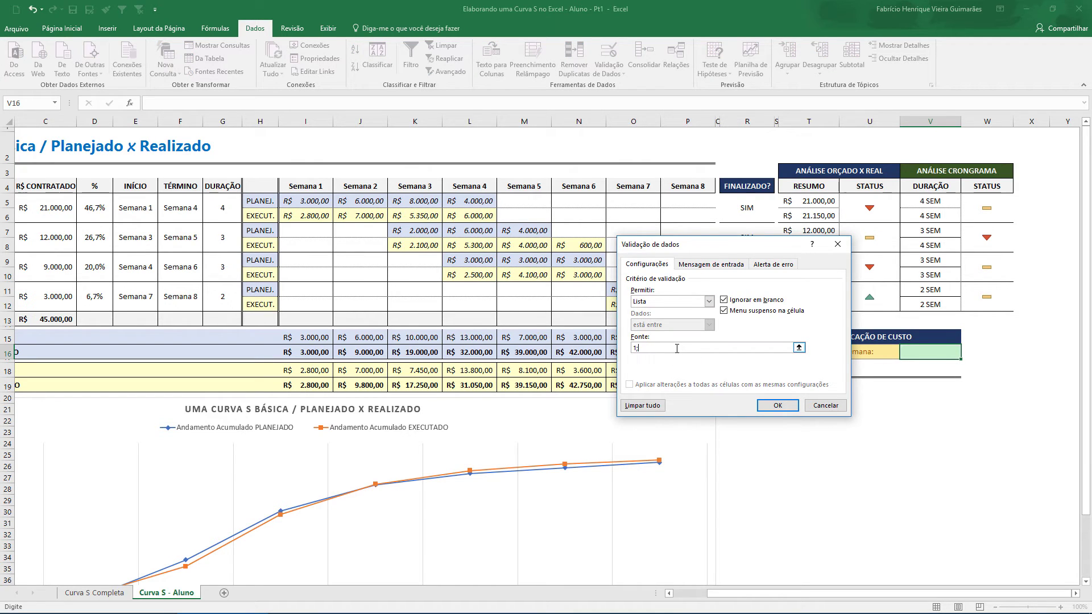
text(2;3;4;5;6;7;8)
click(778, 406)
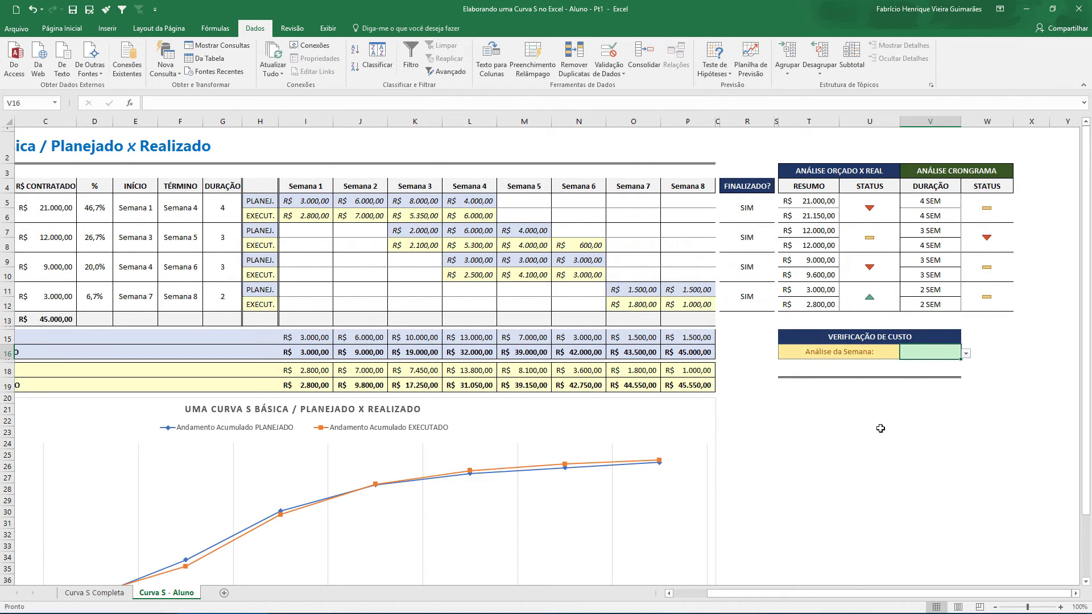
- Choose week 5 from the option list in V16
click(966, 354)
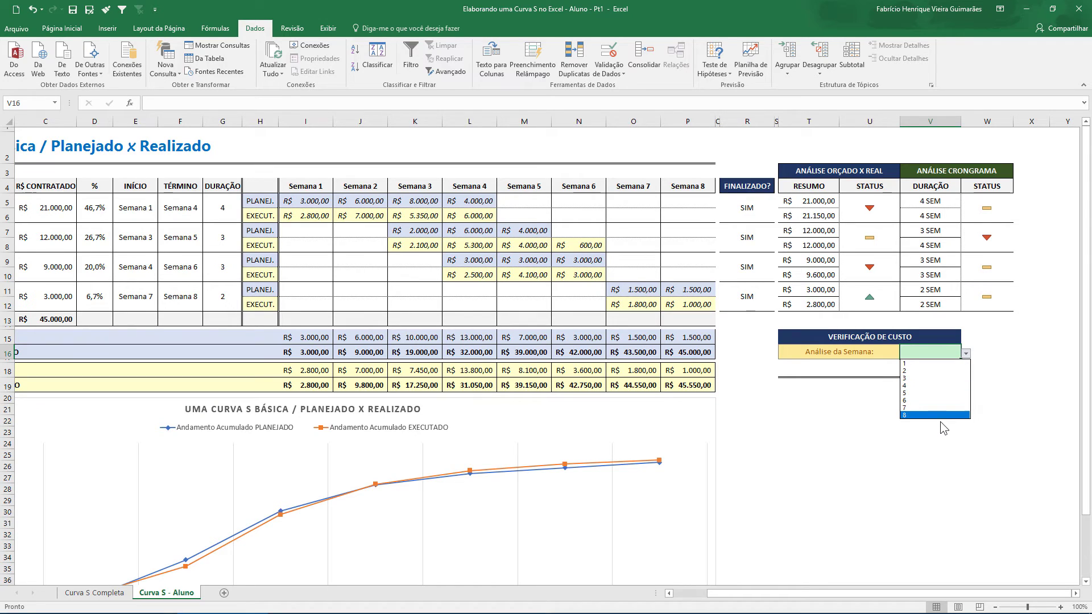
click(929, 394)
click(819, 421)
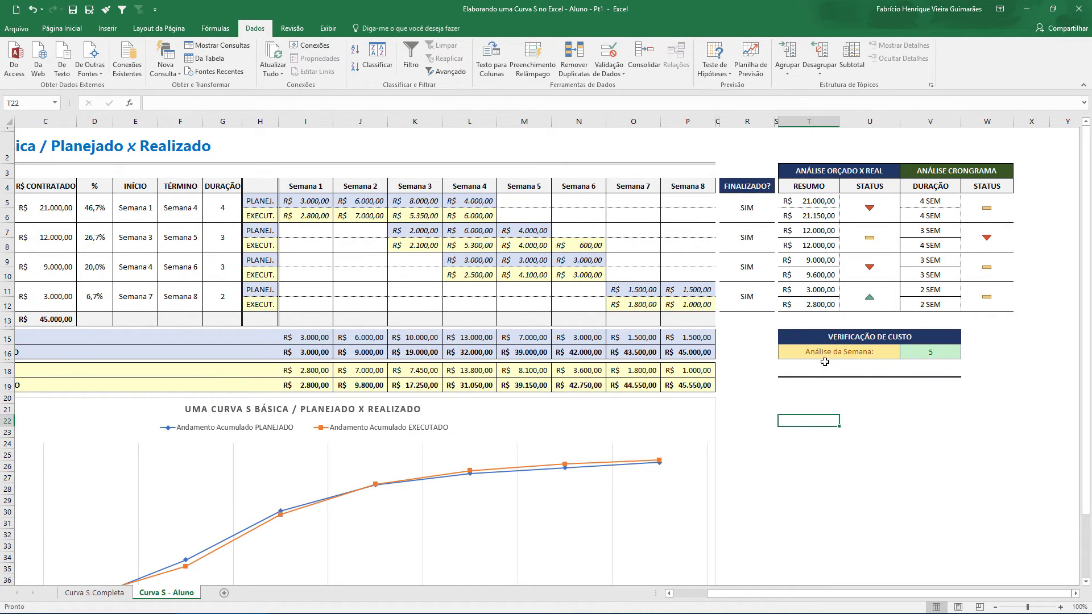
- Enter =ESCOLHER(V16;I16;J16;K16;L16;M16;N16;O16;P16) in W15 to return the selected week's accumulated planned cost
click(888, 368)
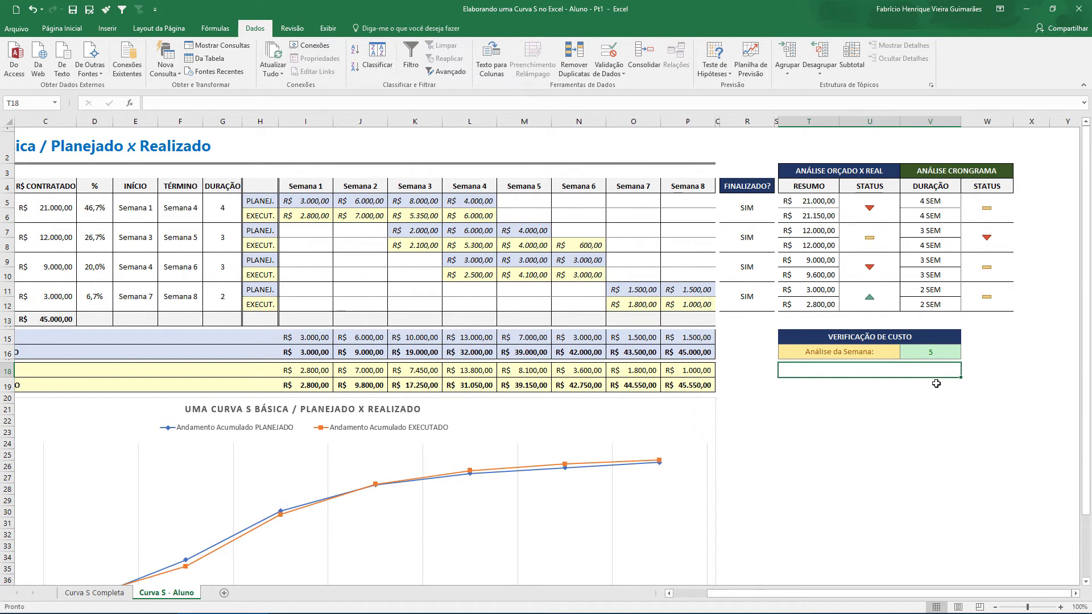
click(1001, 336)
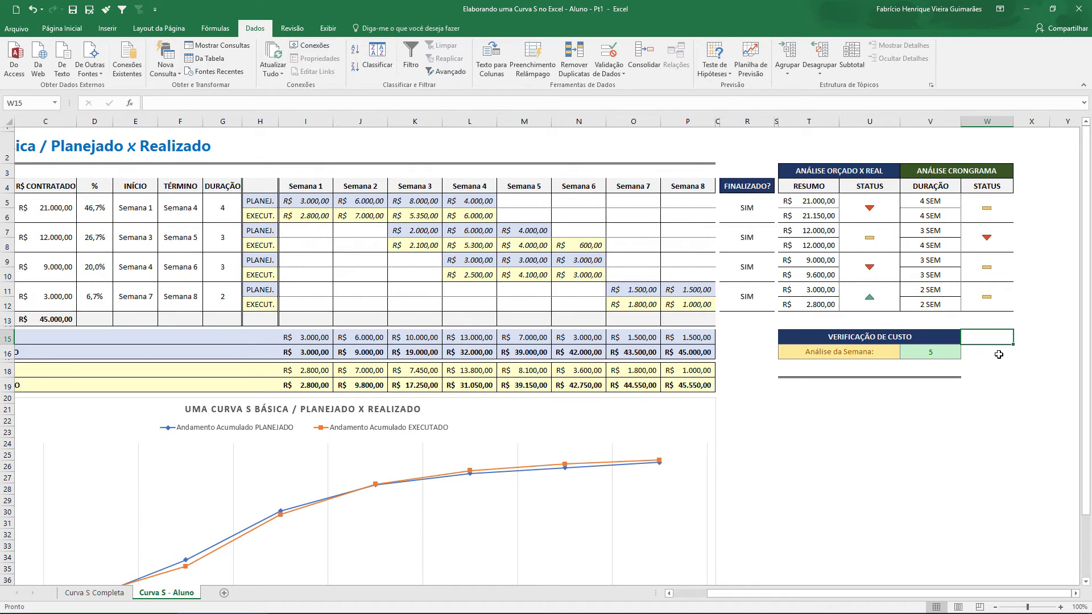
click(925, 353)
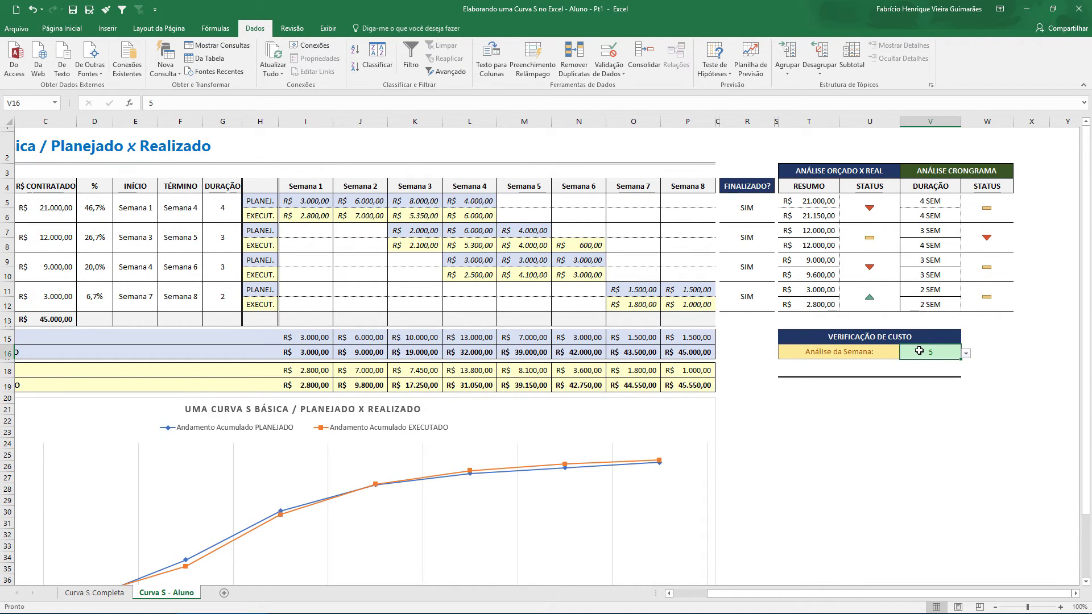
click(994, 336)
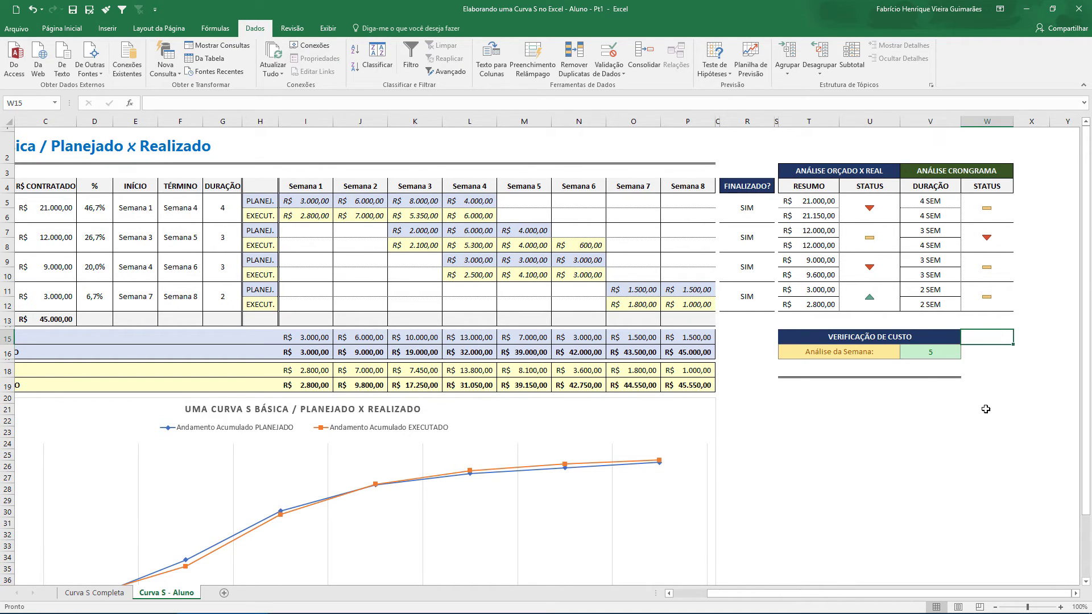
text(=ESCOLH)
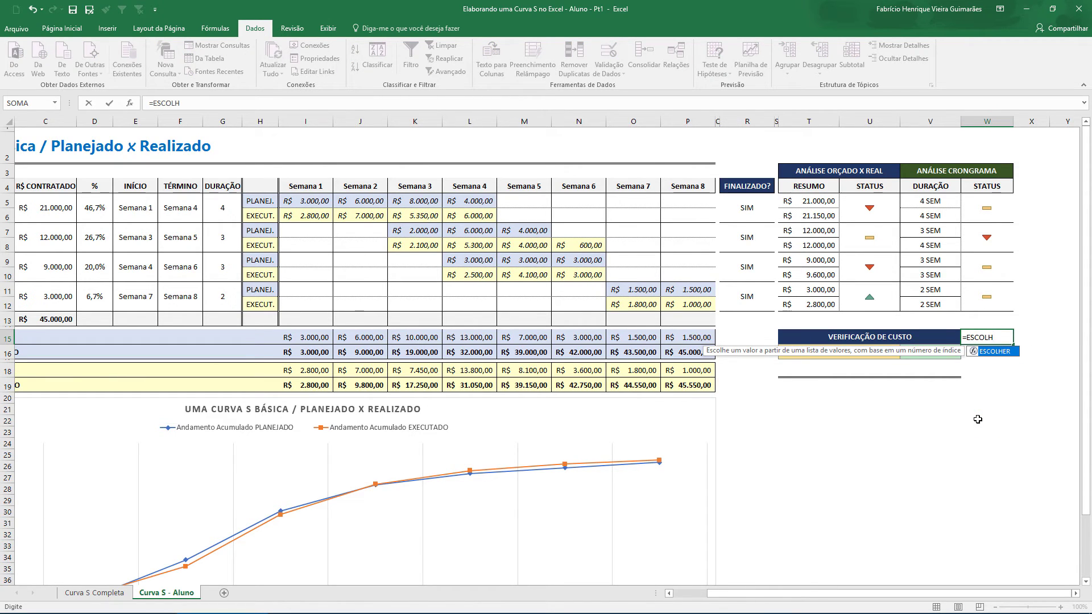
key(Tab)
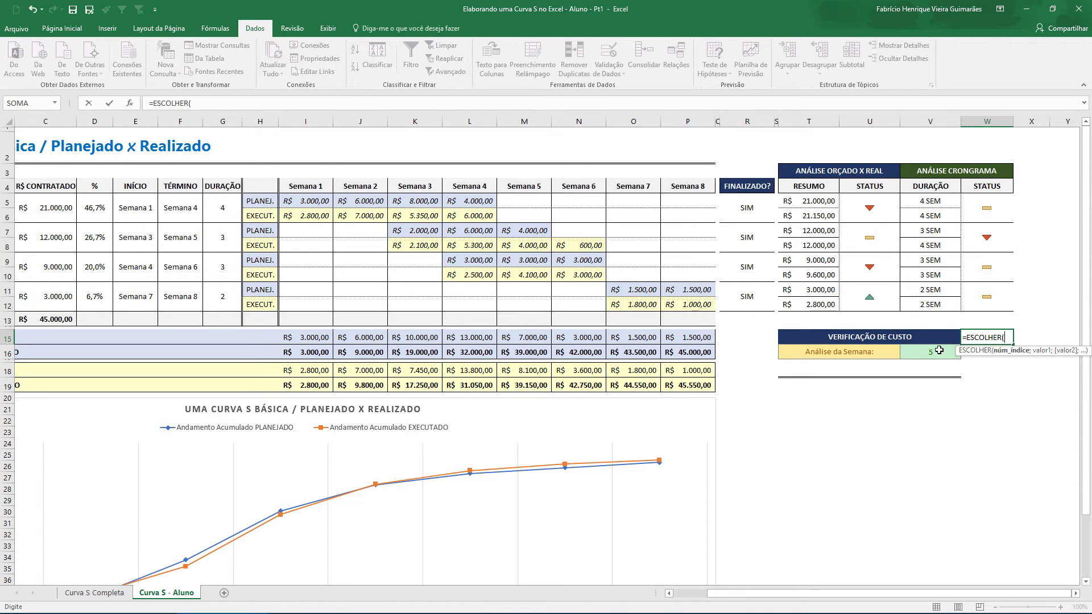
click(931, 353)
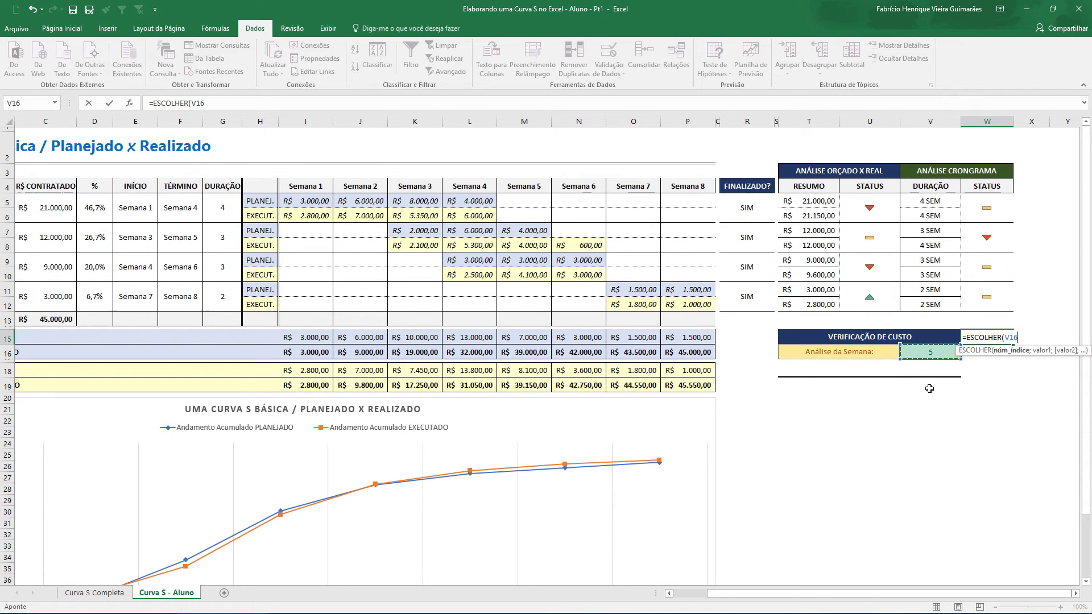
text(;)
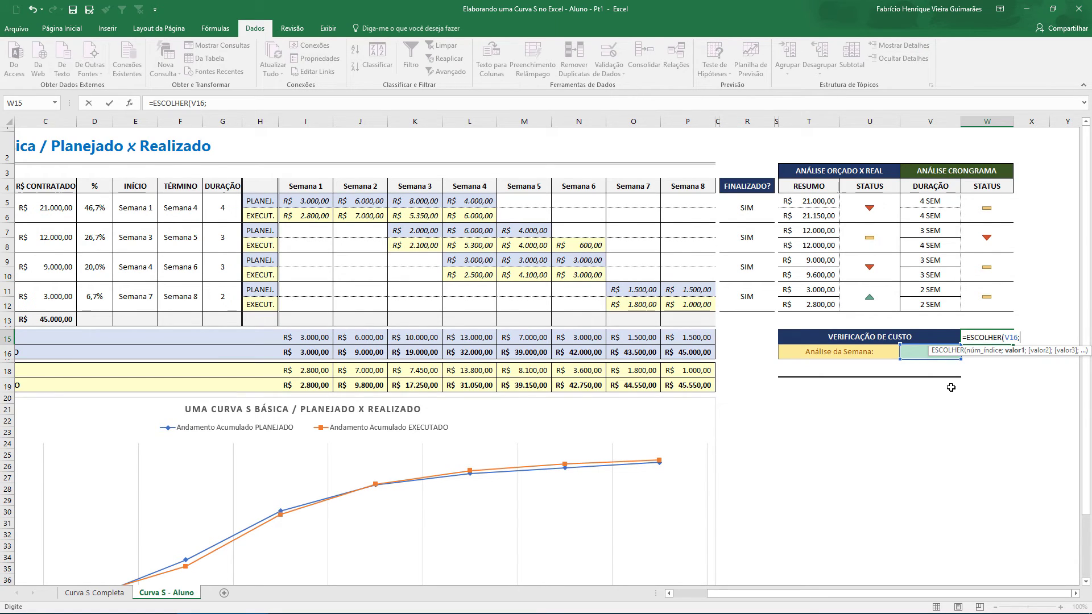
click(316, 353)
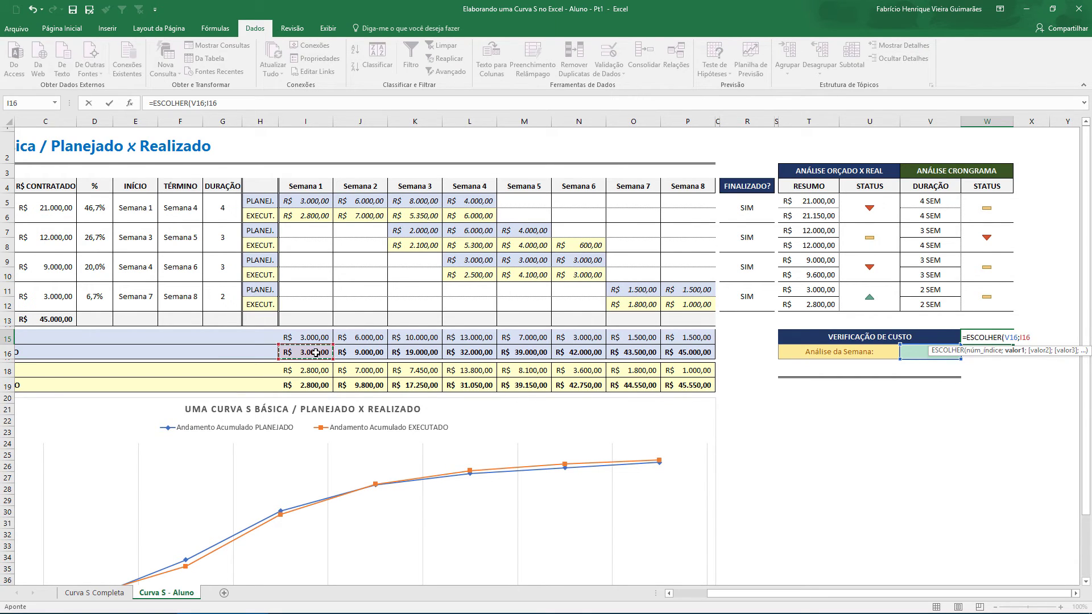
text(;)
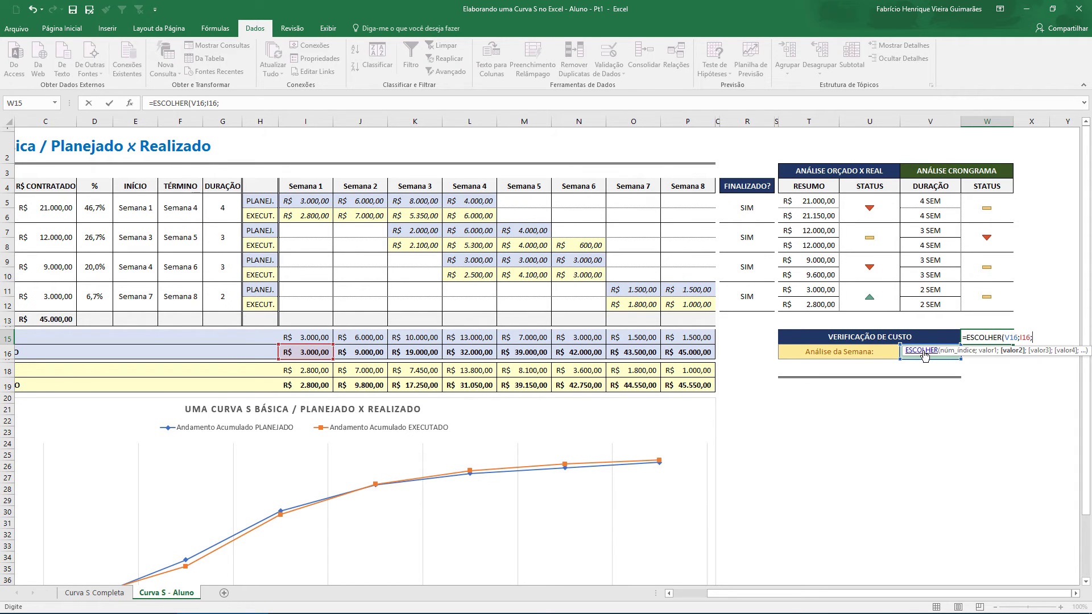
click(372, 352)
text(;)
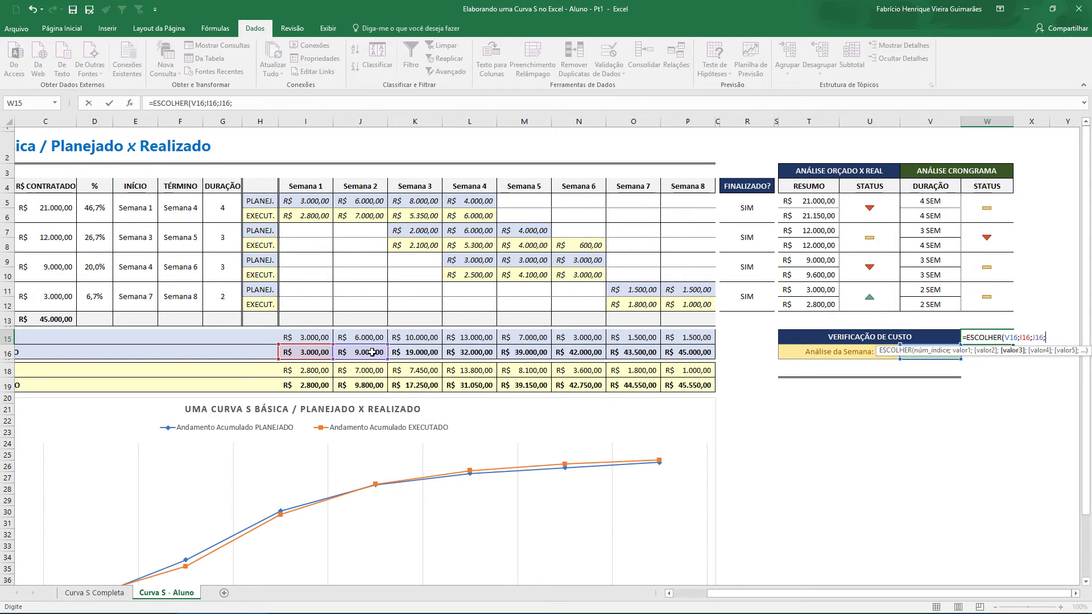
click(404, 353)
text(;)
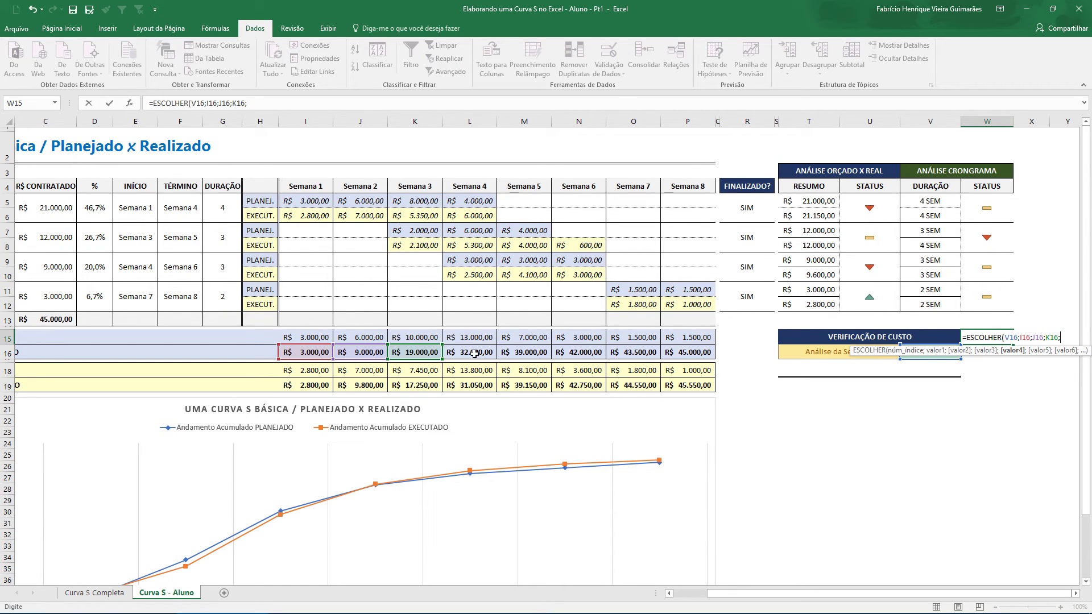
click(474, 352)
text(;)
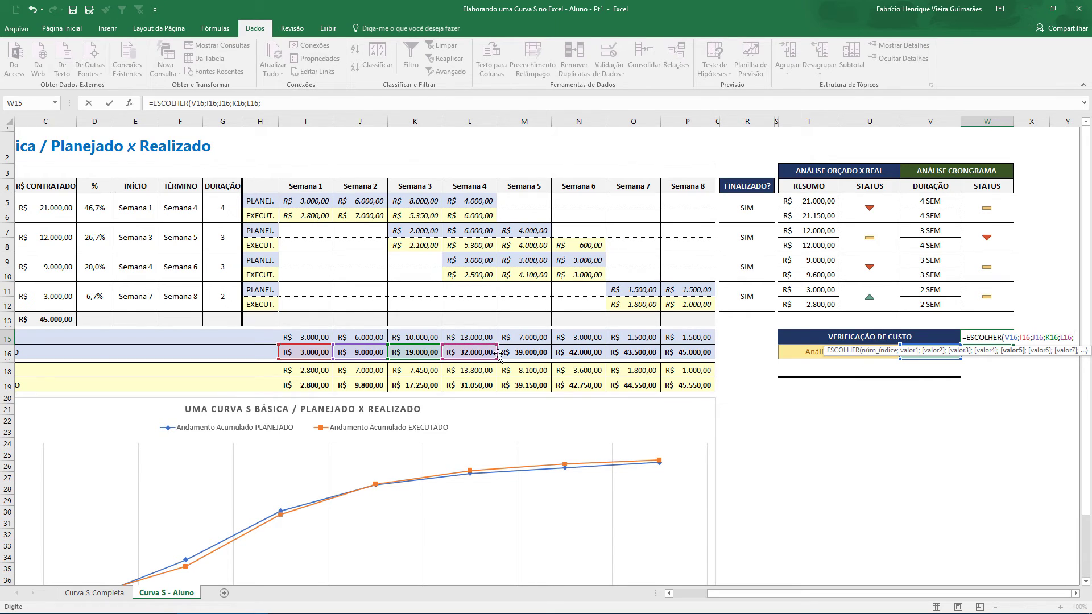
click(532, 353)
text(;)
click(575, 354)
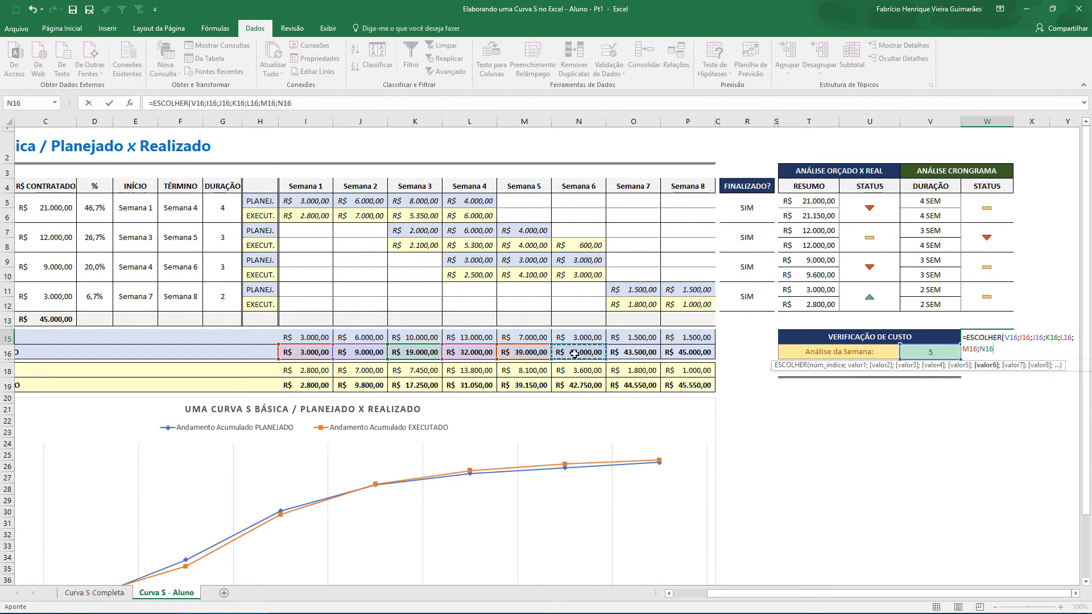
text(;)
click(618, 354)
text(;)
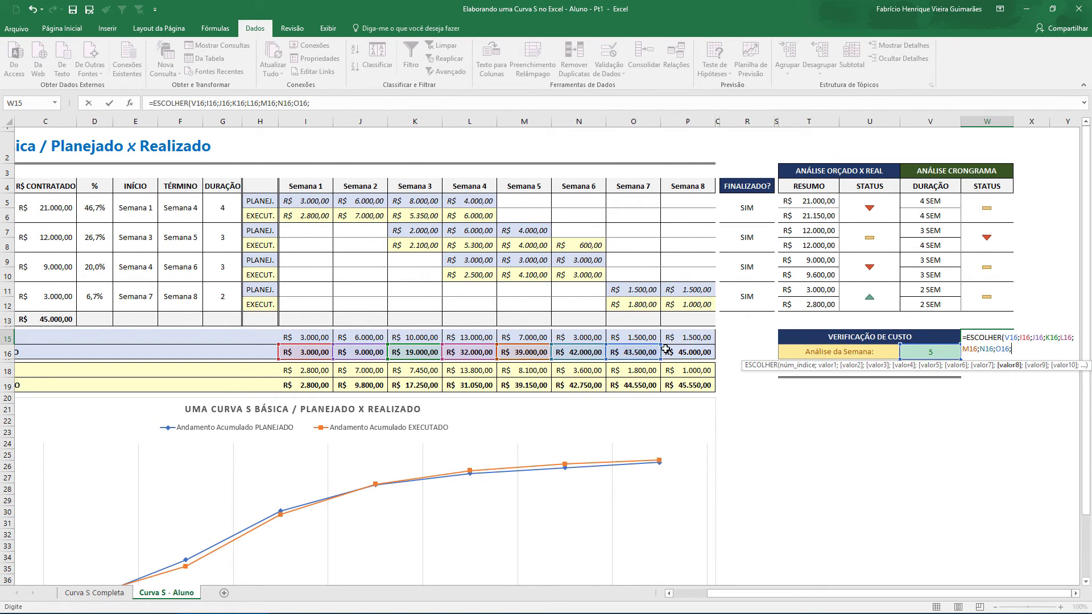
click(688, 353)
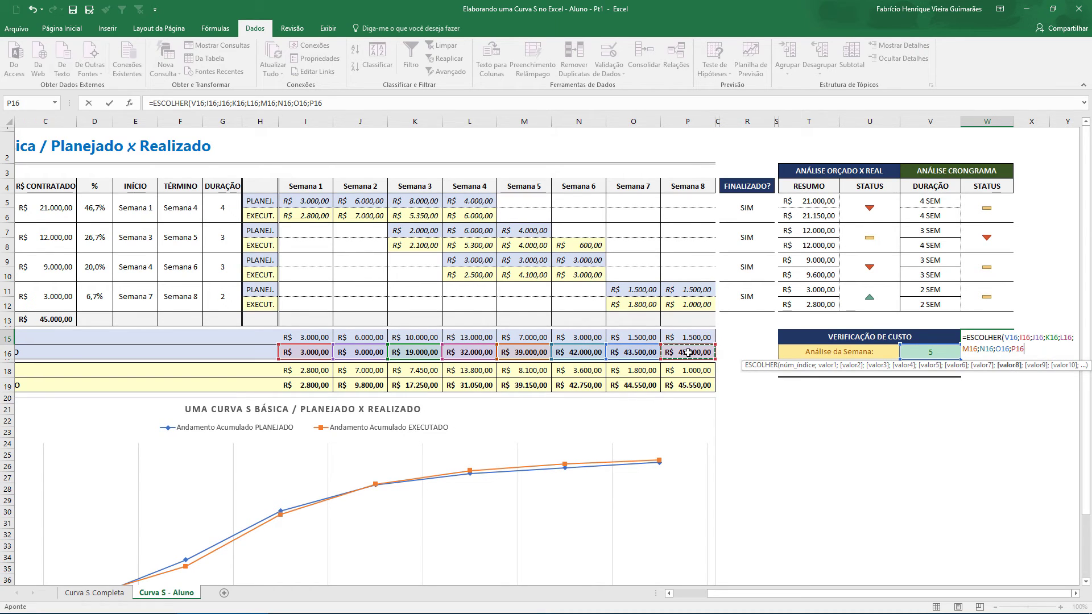
key(Return)
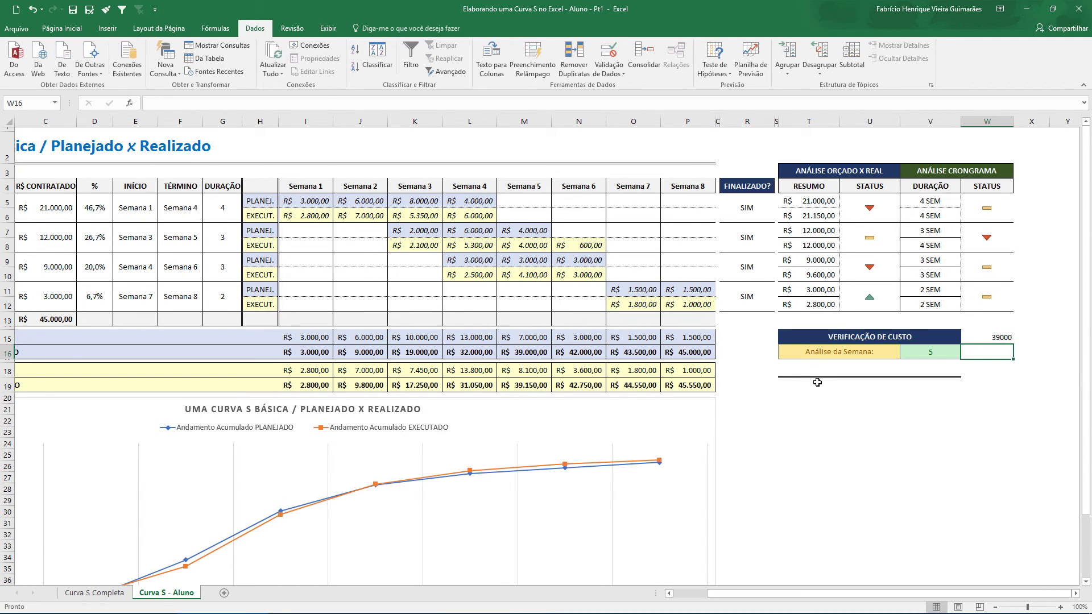
- Compare the week selected in V16 and the W15 formula with the accumulated planned costs in I16 to M16
click(945, 350)
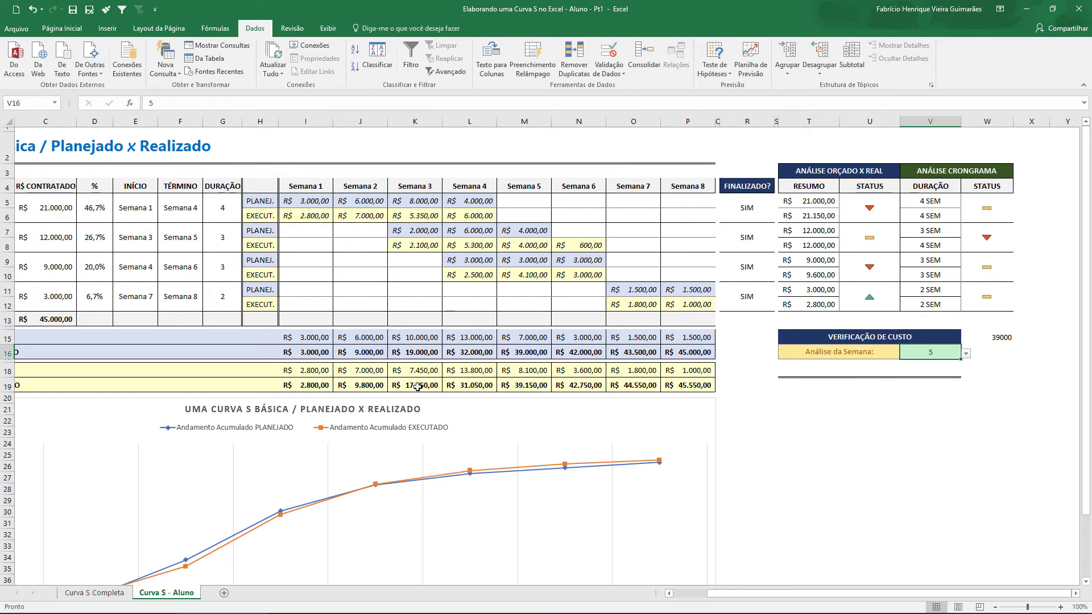
click(315, 353)
click(375, 353)
click(419, 355)
click(469, 354)
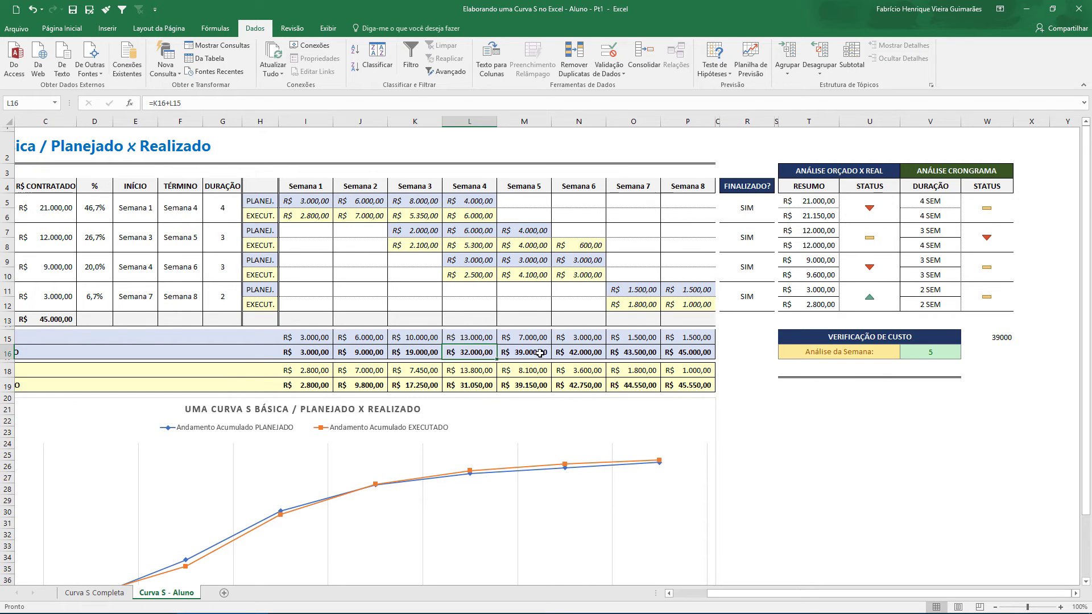
click(539, 353)
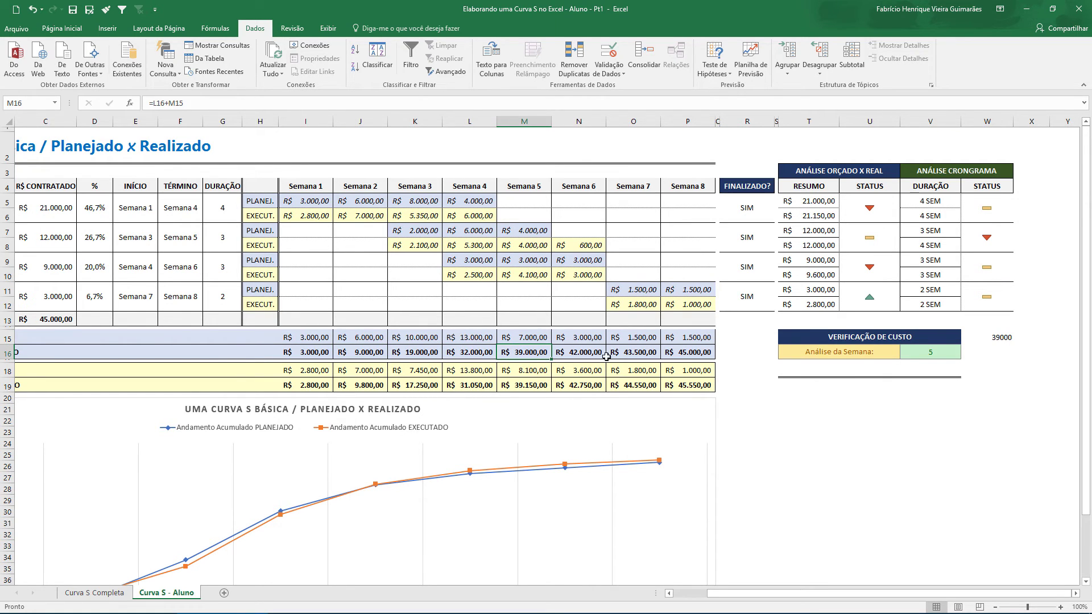
click(1002, 339)
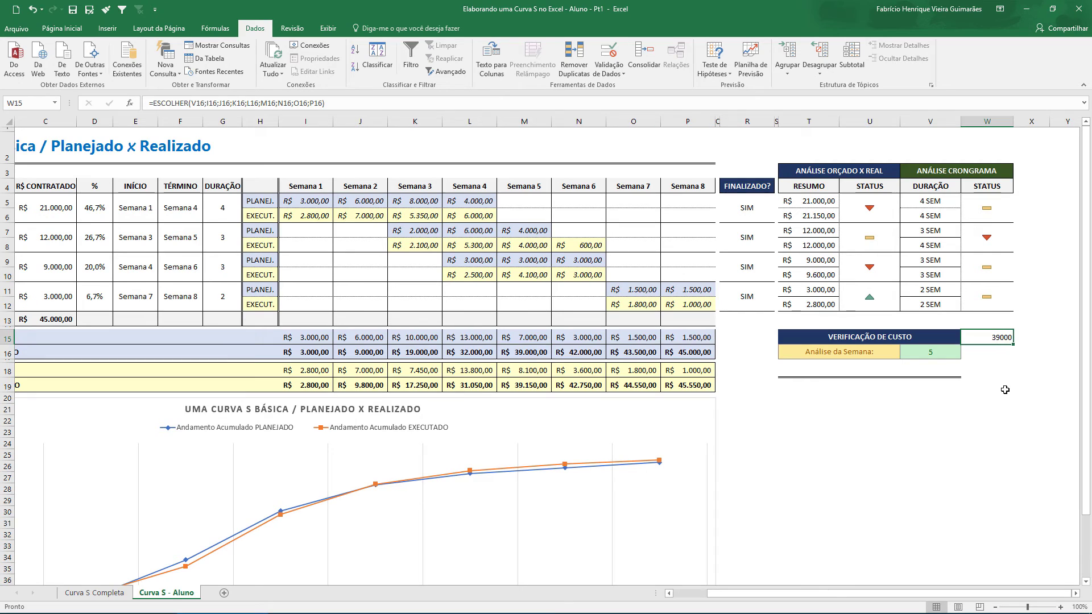
- Set the analysis week in V16 to 3 and compare W15 with the accumulated planned cost in K16
click(944, 354)
click(966, 354)
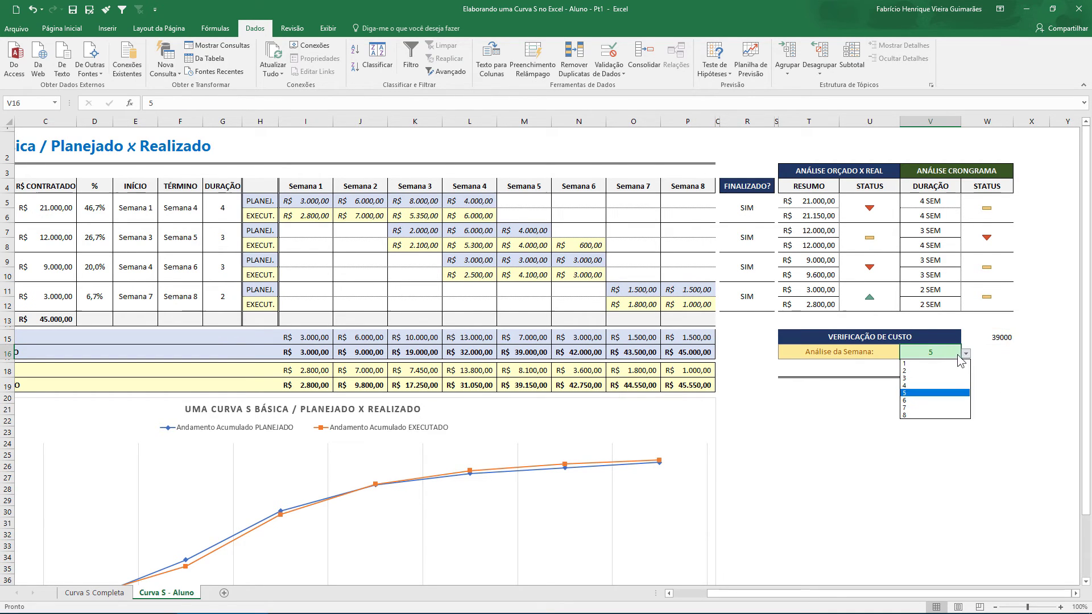
click(934, 379)
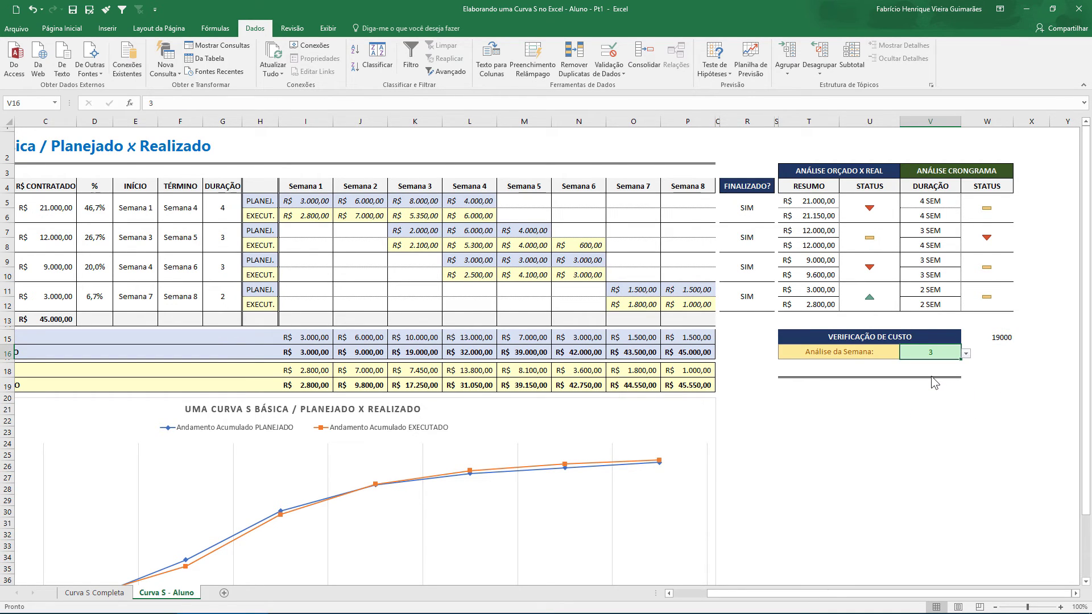
click(999, 336)
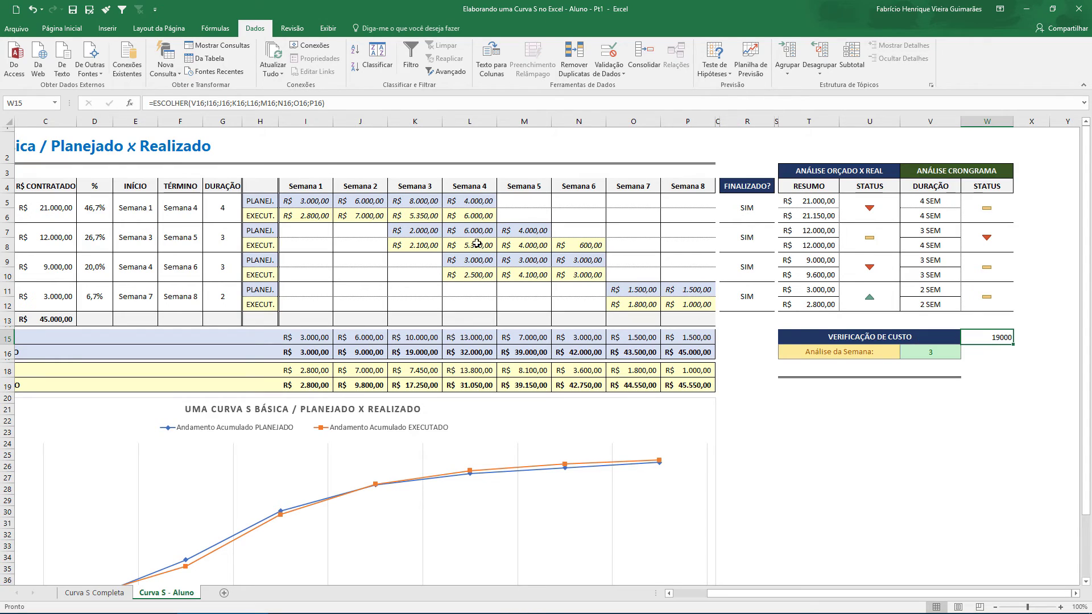
click(415, 351)
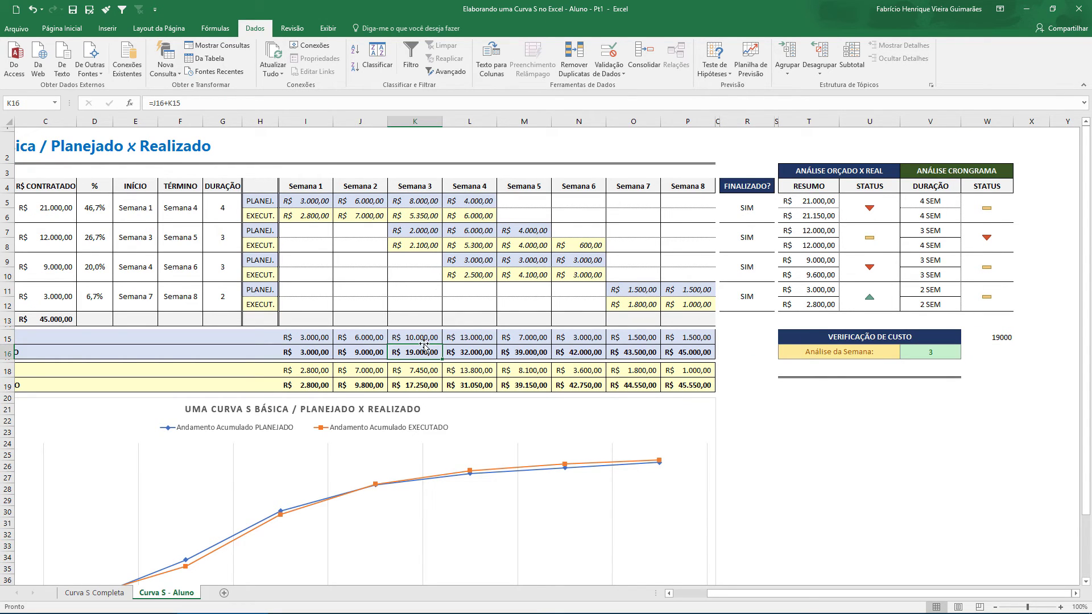
- Enter =ESCOLHER(V16;I19;J19;K19;L19;M19;N19;O19;P19) in W16 to return the selected week's accumulated executed cost
click(992, 353)
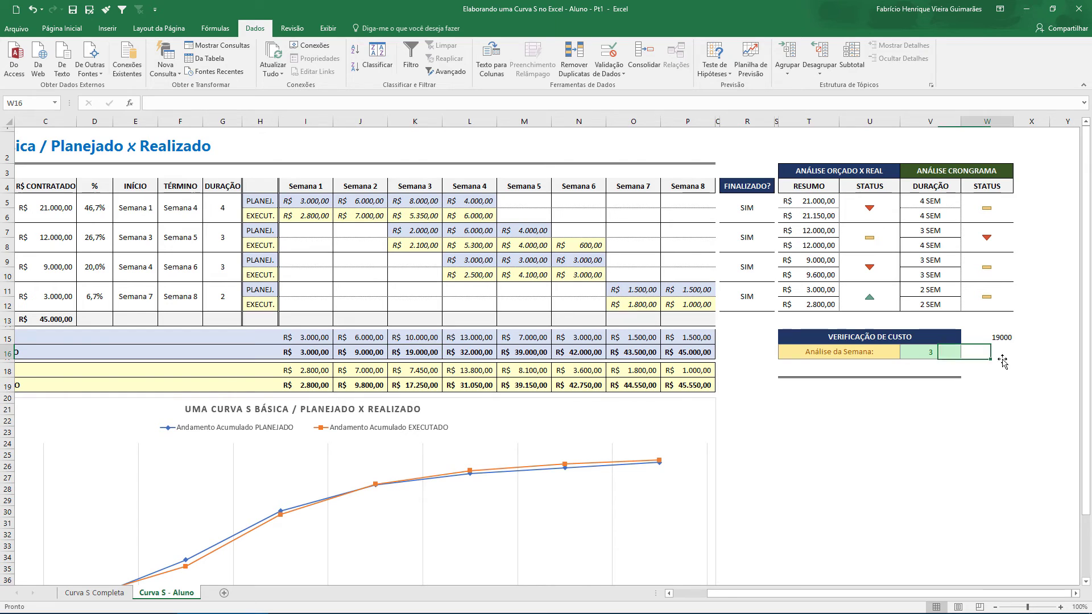
text(=ESCOLH)
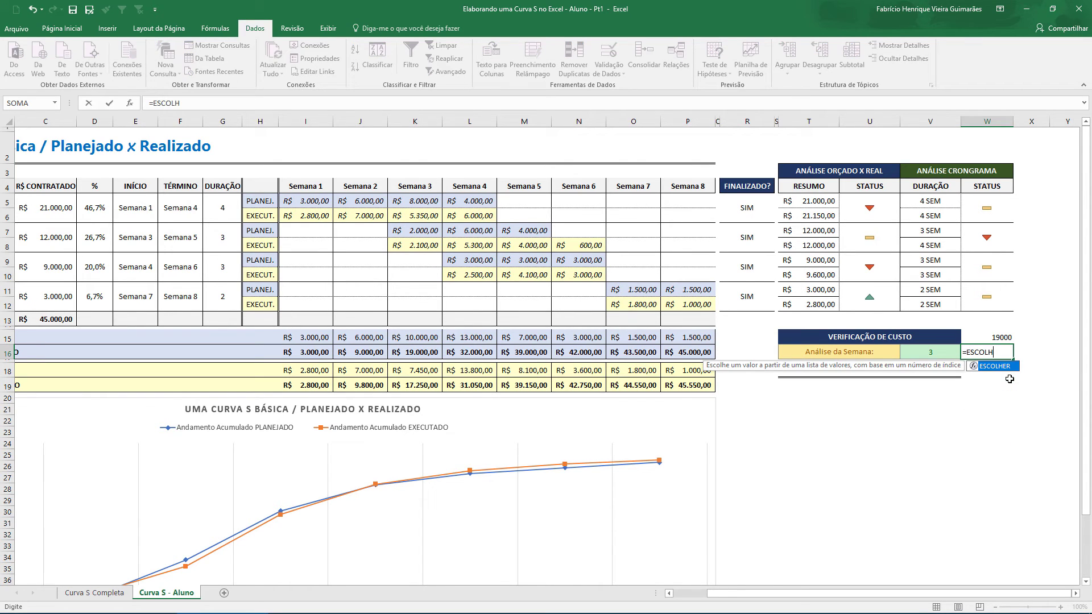
key(Tab)
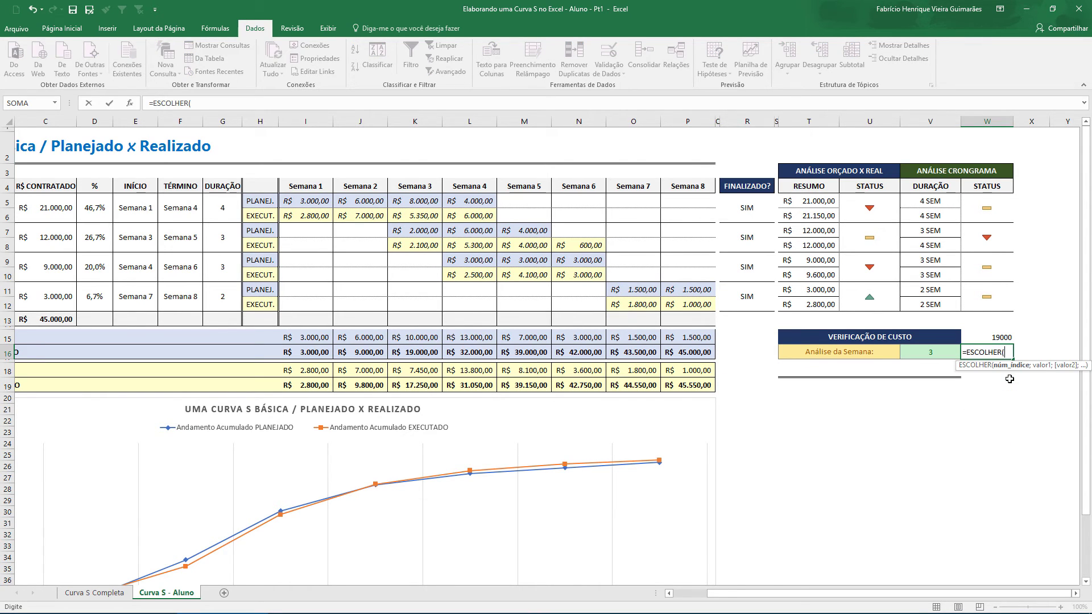
click(926, 353)
text(;)
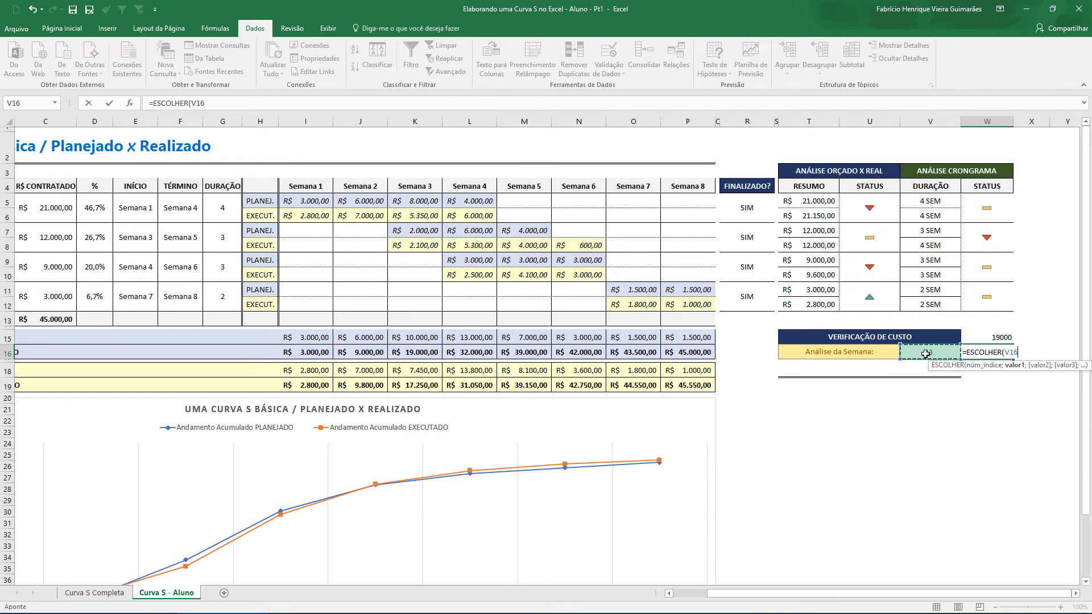
click(322, 385)
text(;)
click(356, 386)
text(;)
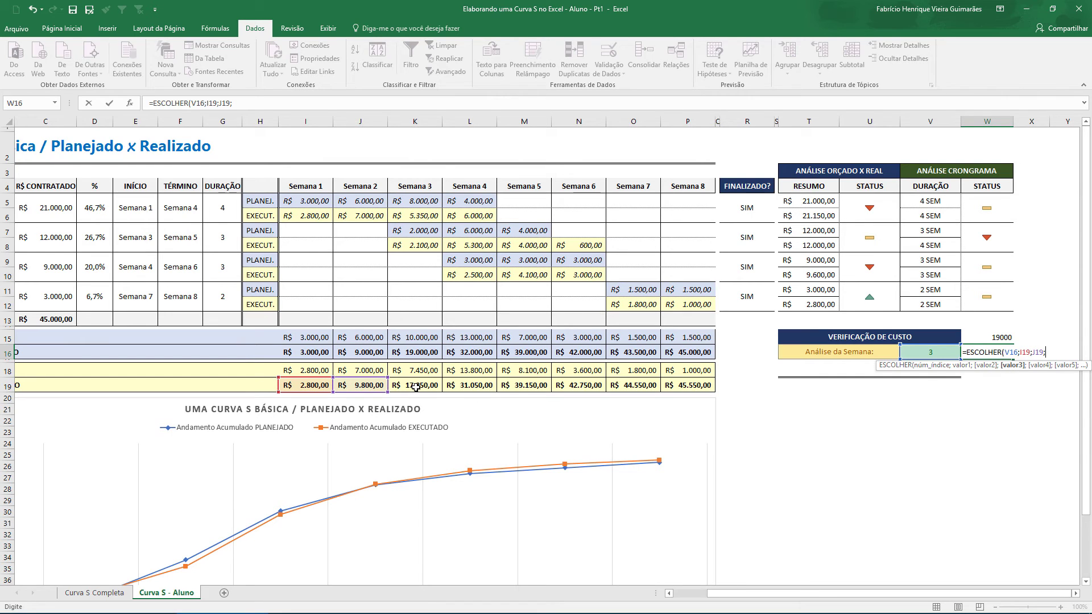
click(414, 386)
text(;)
click(471, 386)
text(;)
click(527, 390)
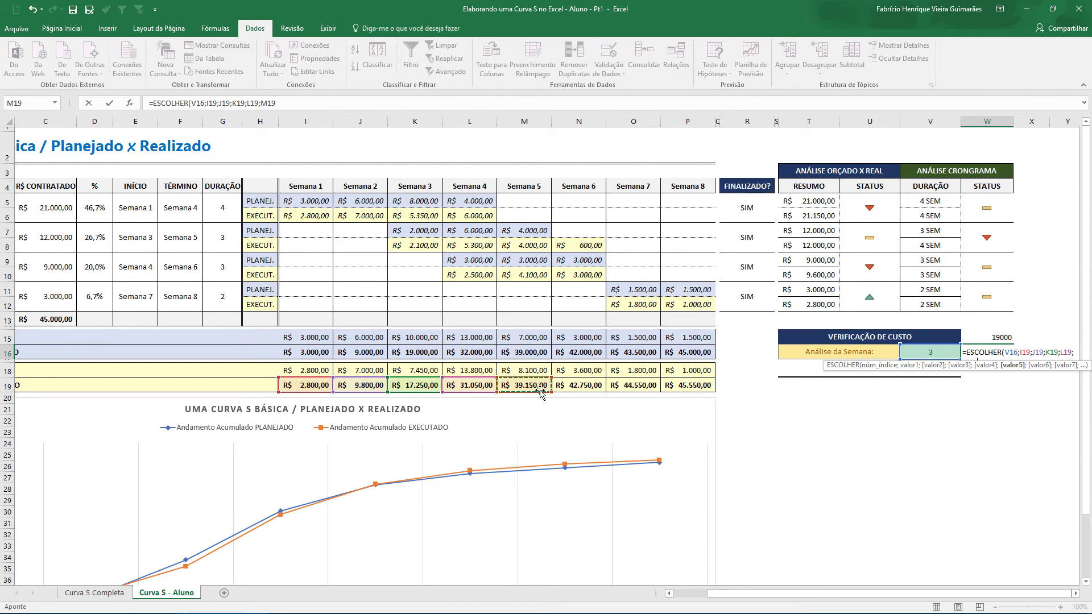
text(;)
click(580, 386)
text(;)
click(645, 386)
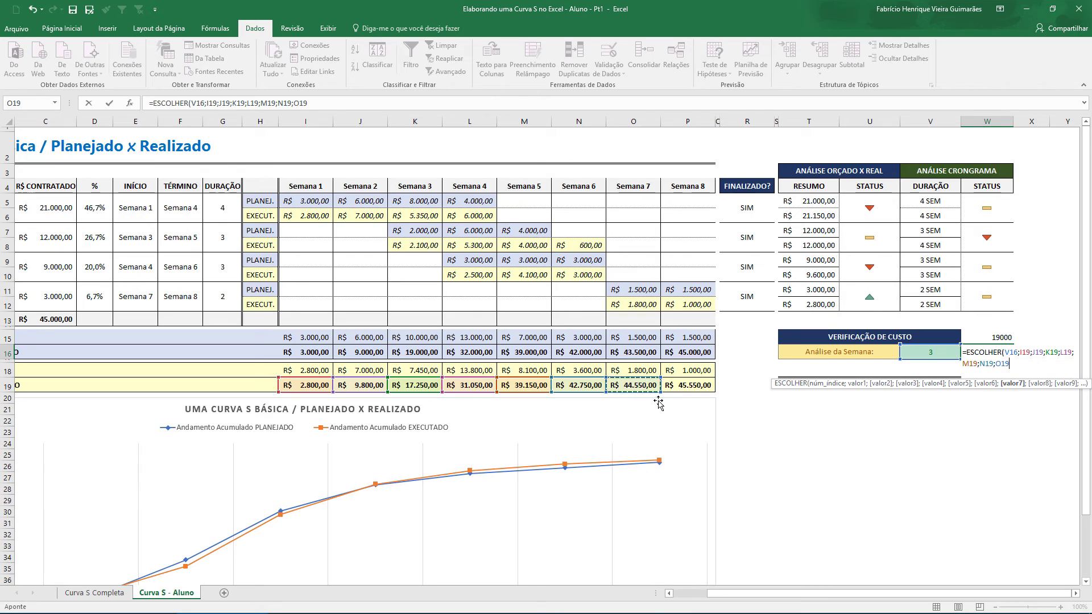
text(;)
click(682, 386)
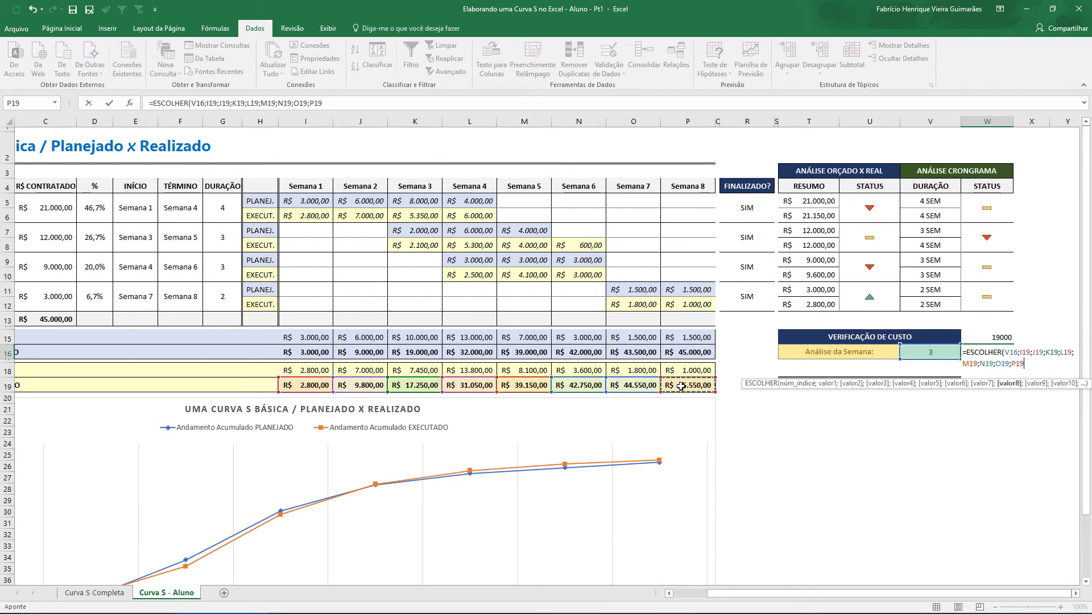
text())
key(Return)
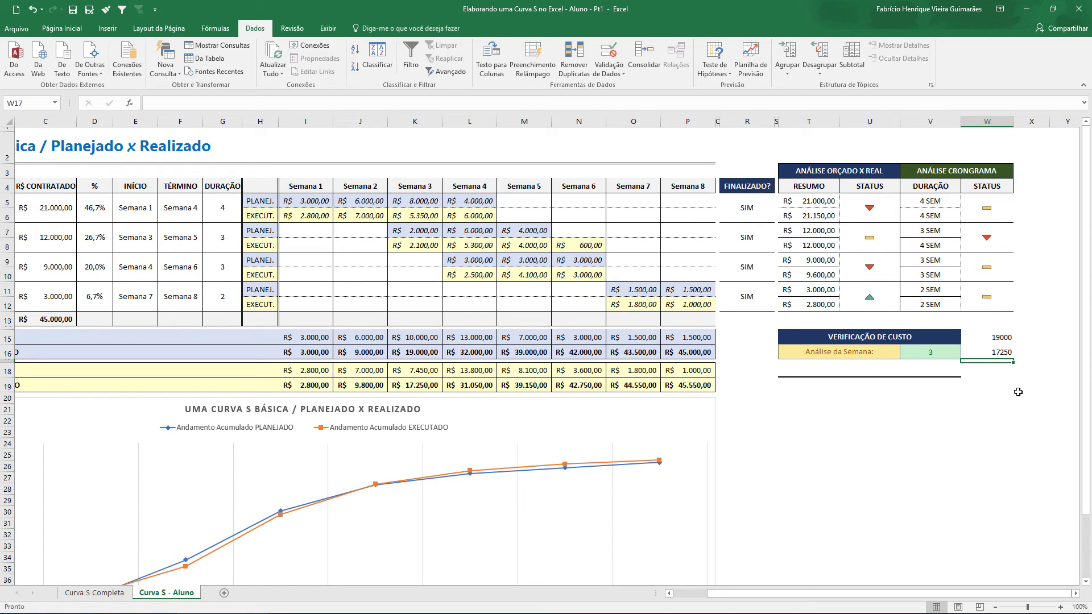
- Start an SE formula in T18 that returns "A OBRA ESTÁ COM ORÇAMENTO ACIMA DO PLANEJADO" when W16>W15
click(998, 355)
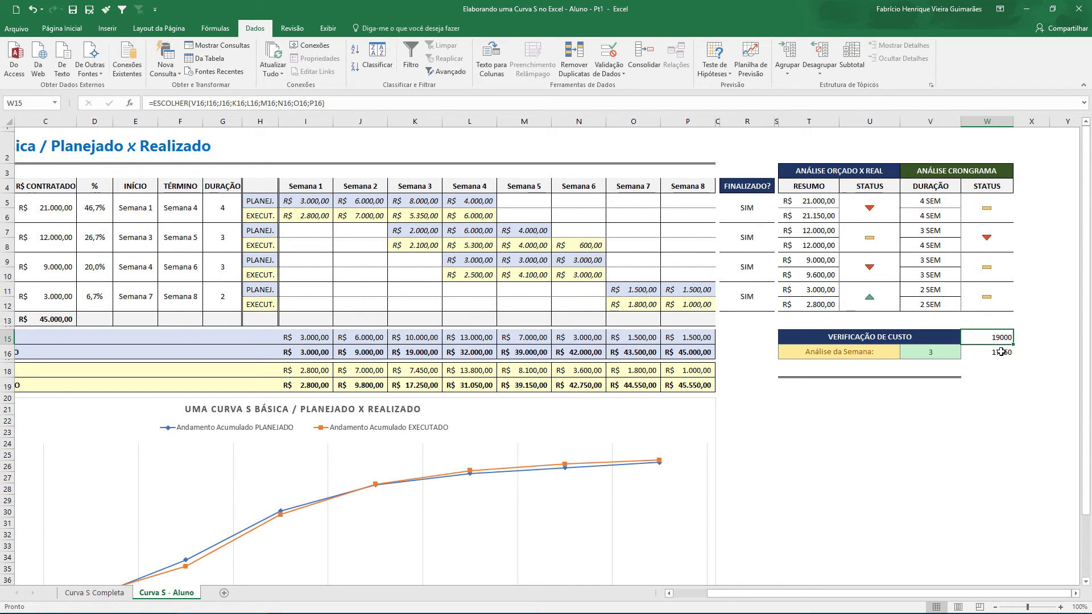
click(877, 369)
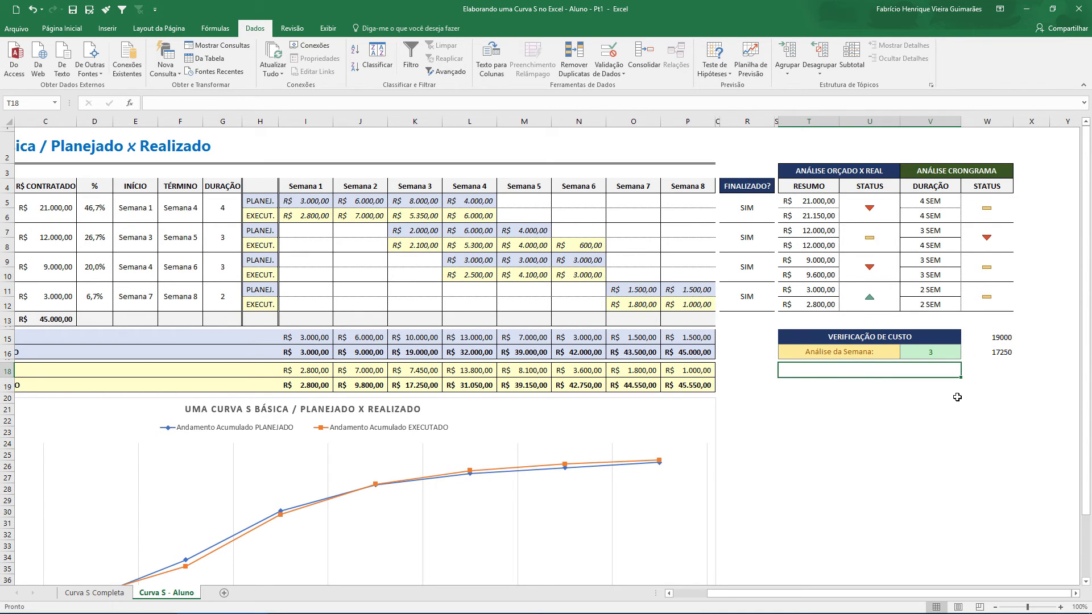
click(995, 354)
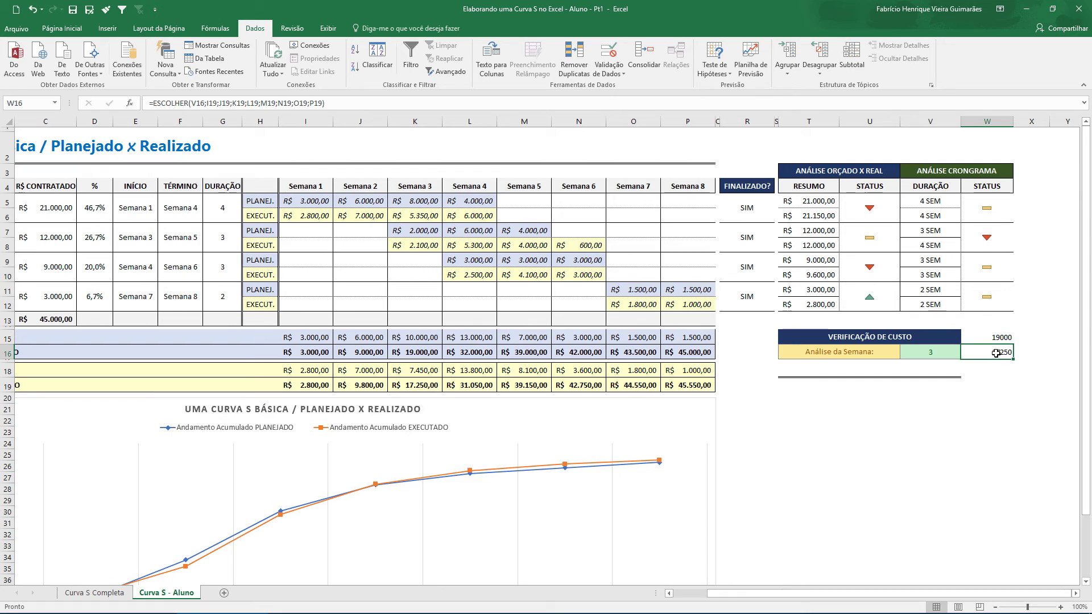
click(873, 371)
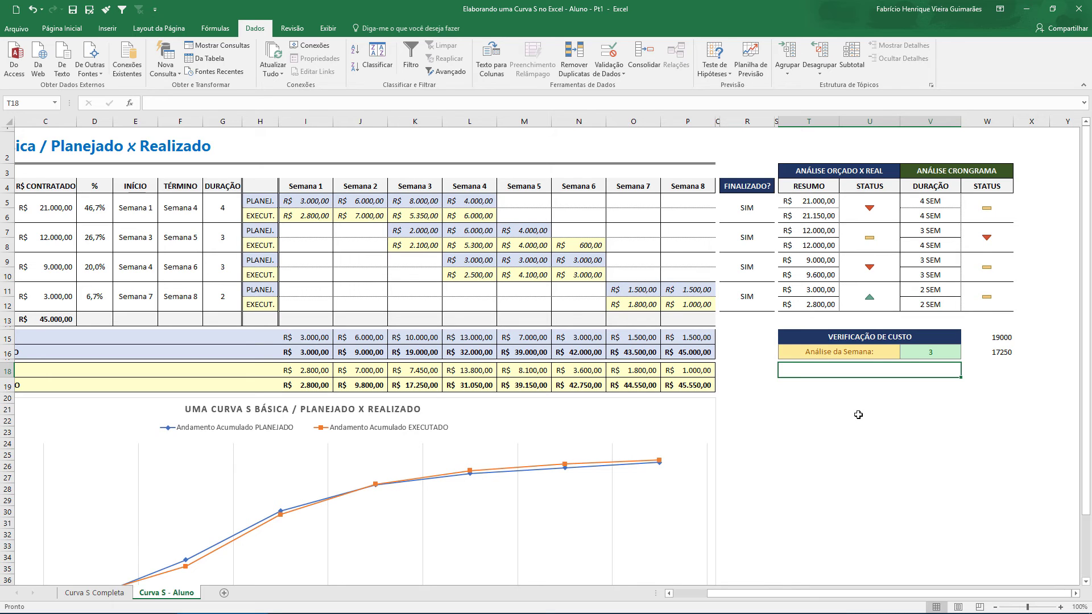
click(186, 103)
text(=SE)
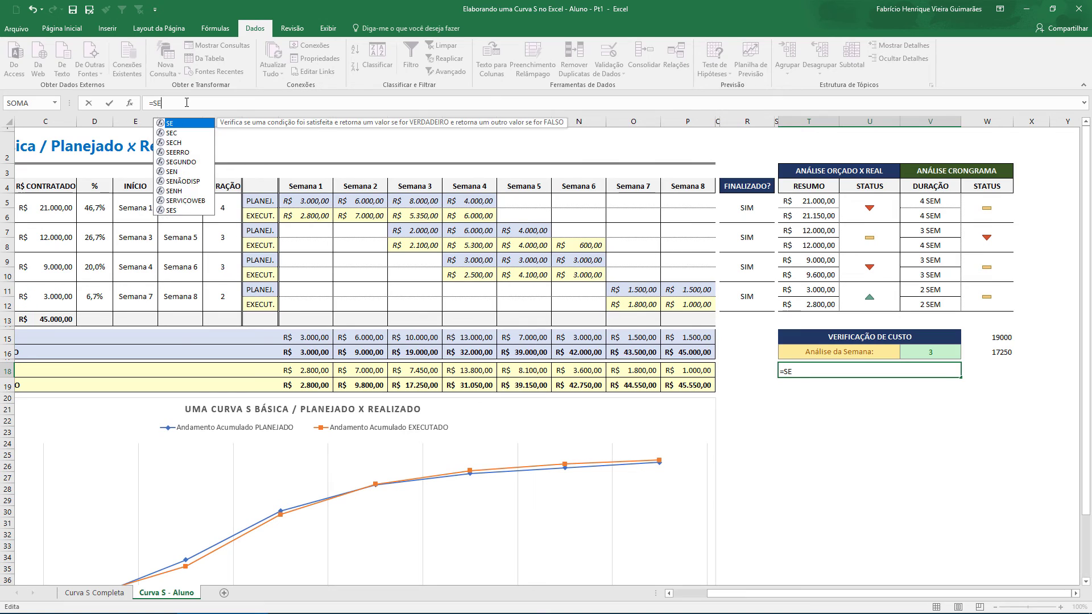
text(()
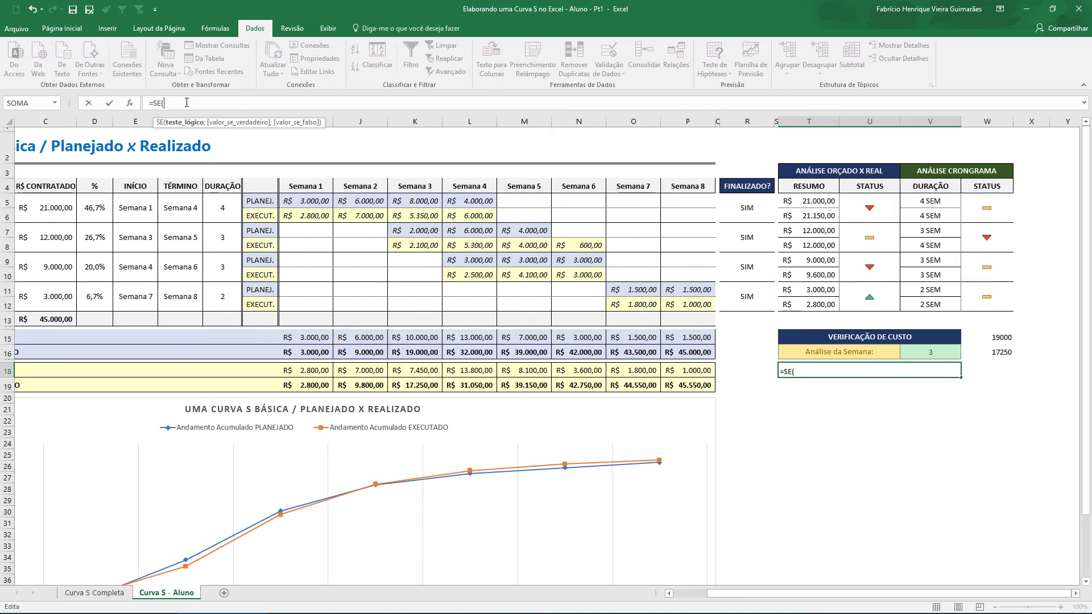
click(994, 352)
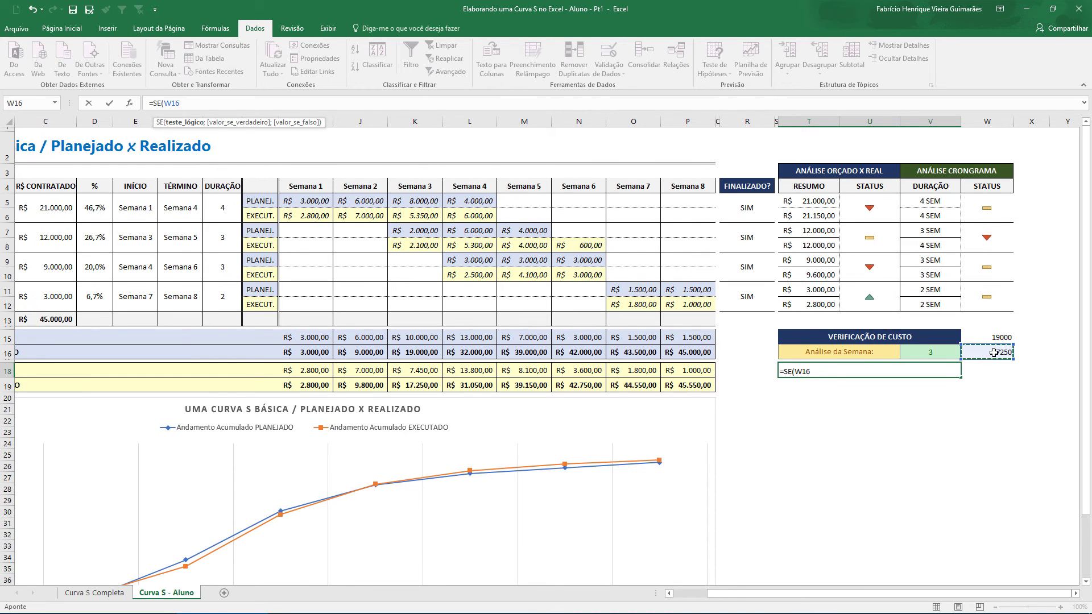
text(>)
click(994, 337)
text(;)
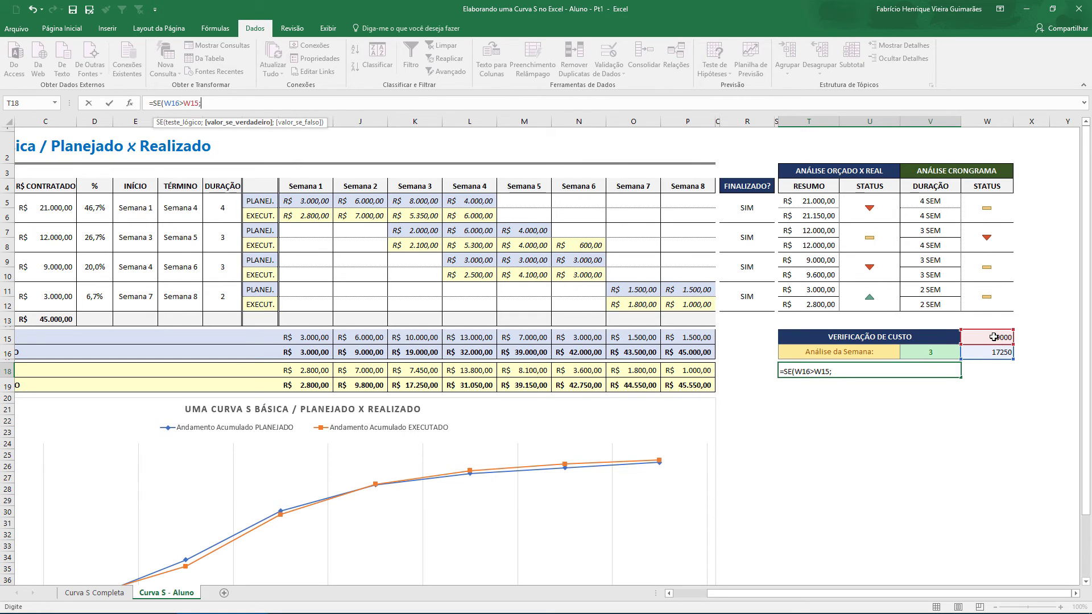
text("A OBRA ESTÁ CO)
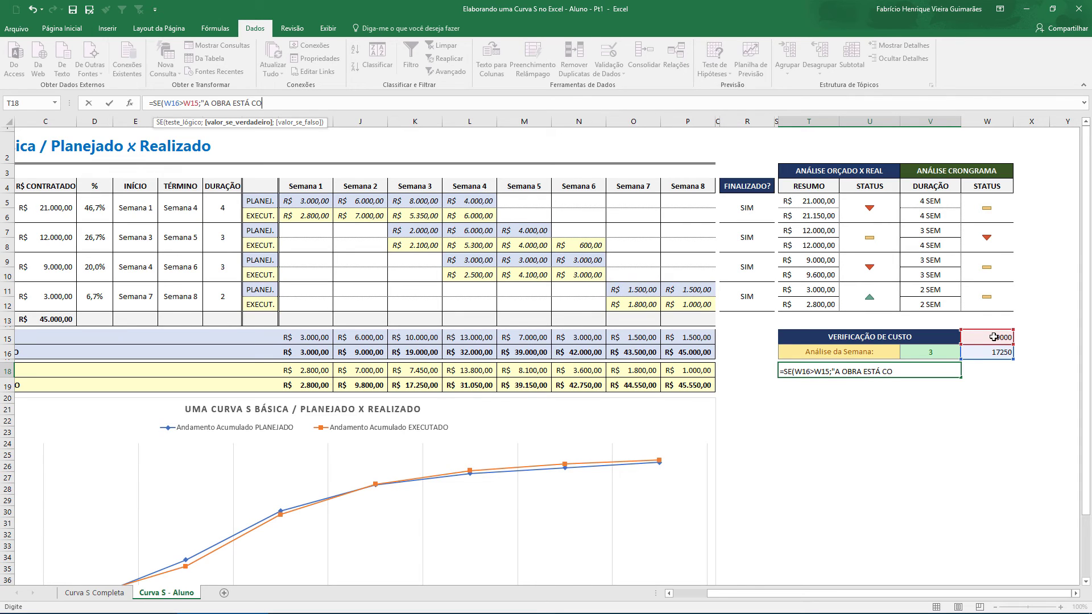
text(M ORÇAMENTO ACI)
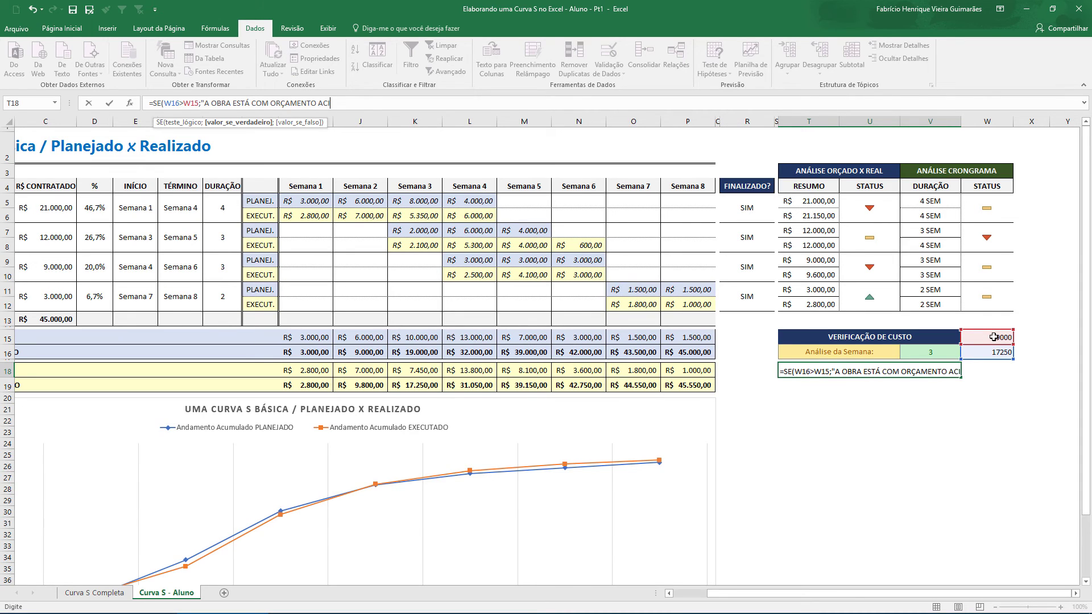
text(MA DO PLANEJADO)
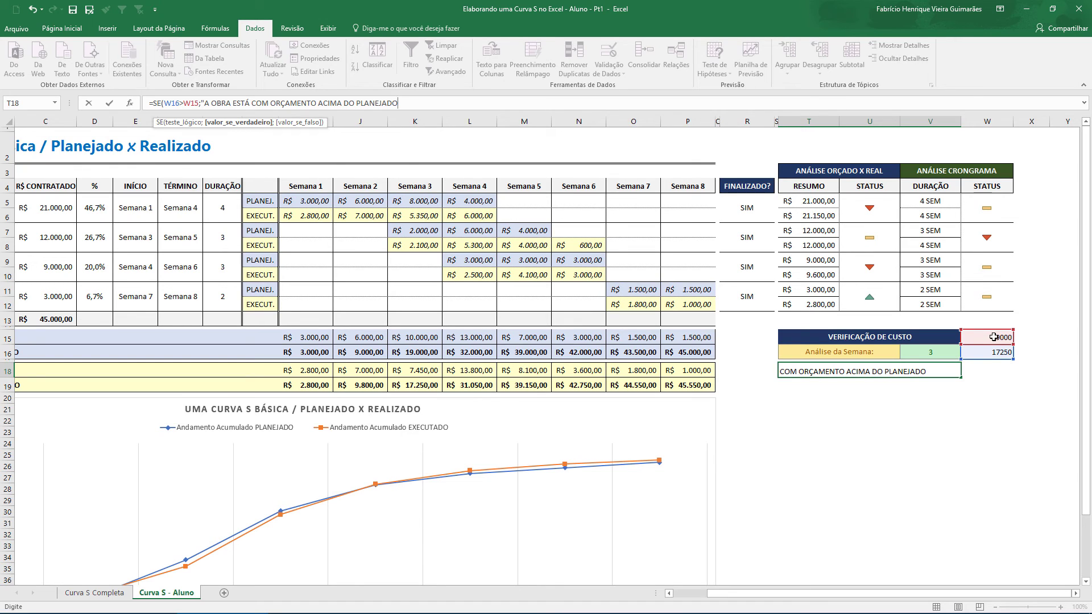
- Nest a second SE in the T18 formula returning "A OBRA ESTÁ COM ORÇAMENTO CONFORME O PLANEJADO" when W16=W15
text(";SE()
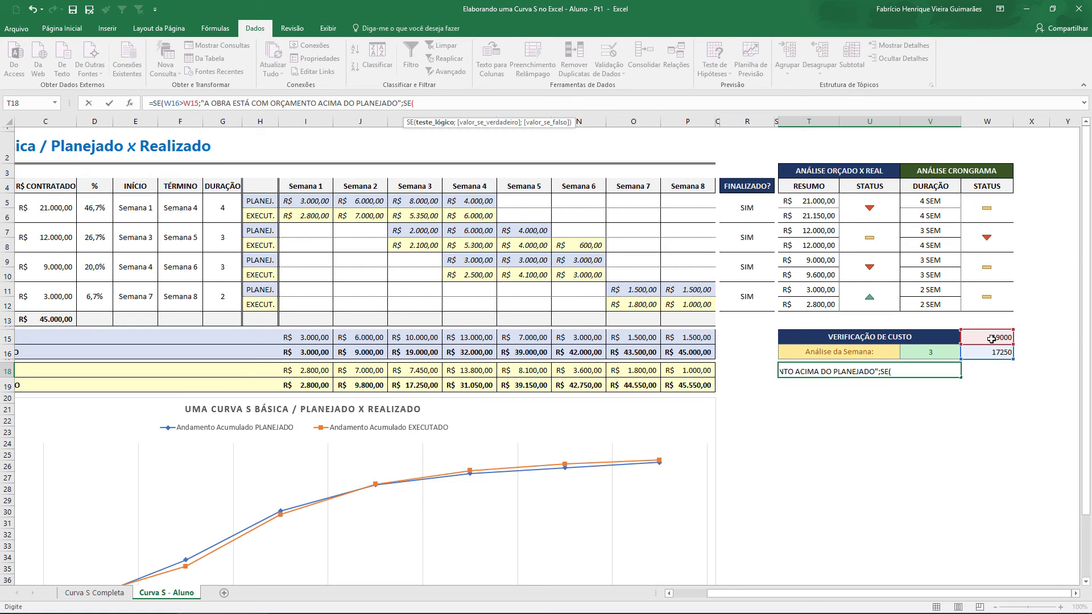
click(992, 353)
text(=)
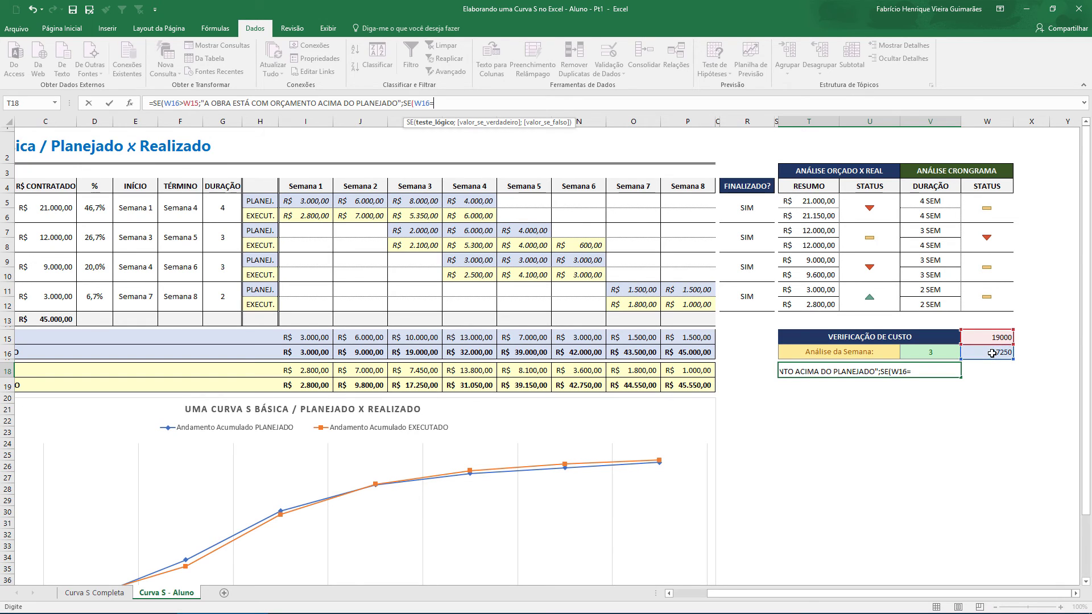
click(996, 337)
text(;)
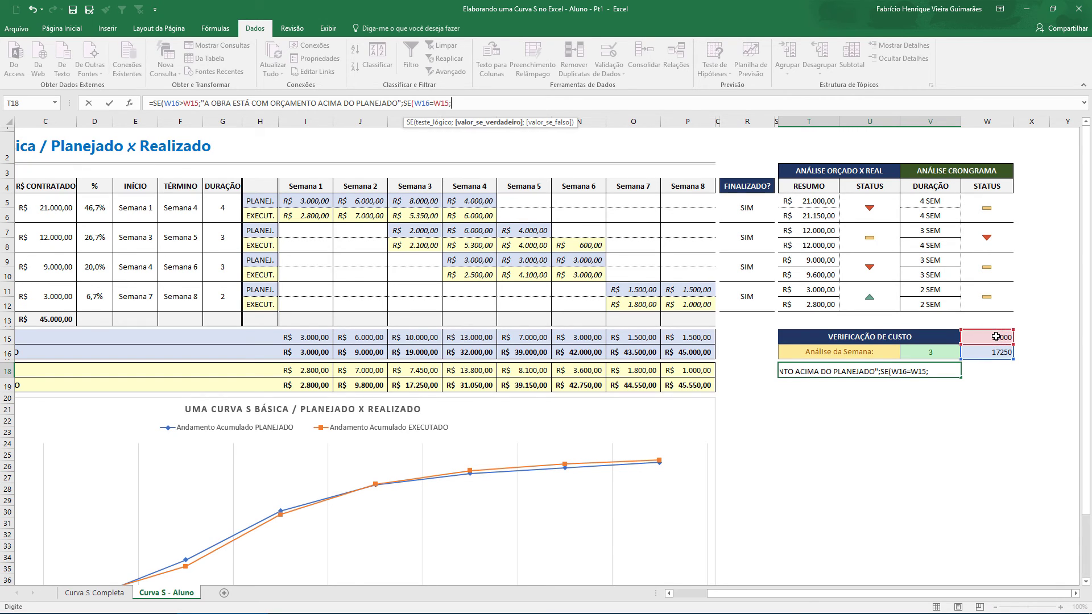
text("A OBRA EST)
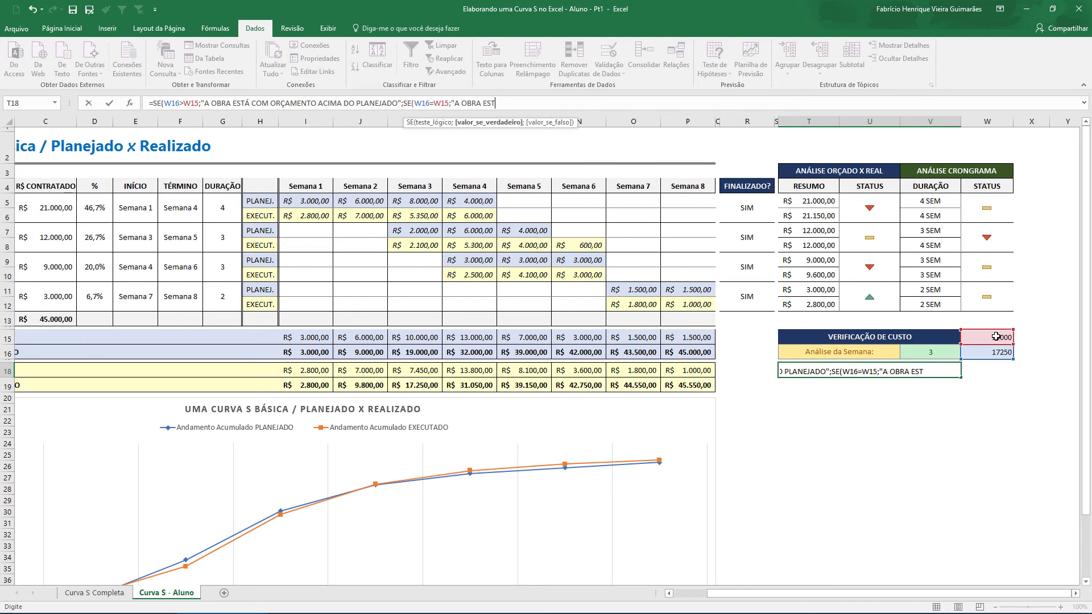
text(Á COM ORÇAMENTO)
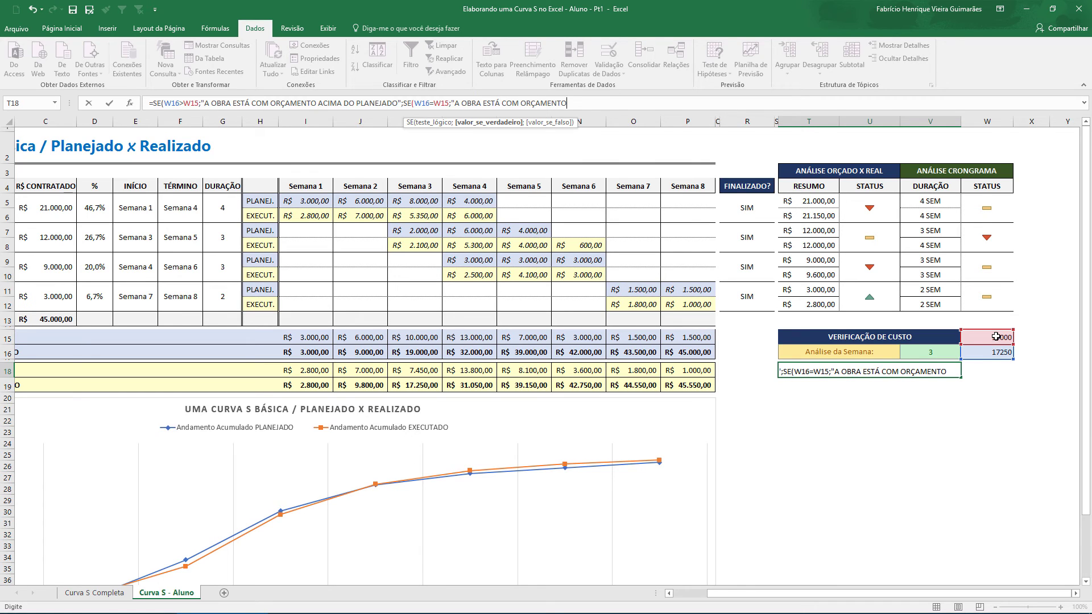
text( CONFORME)
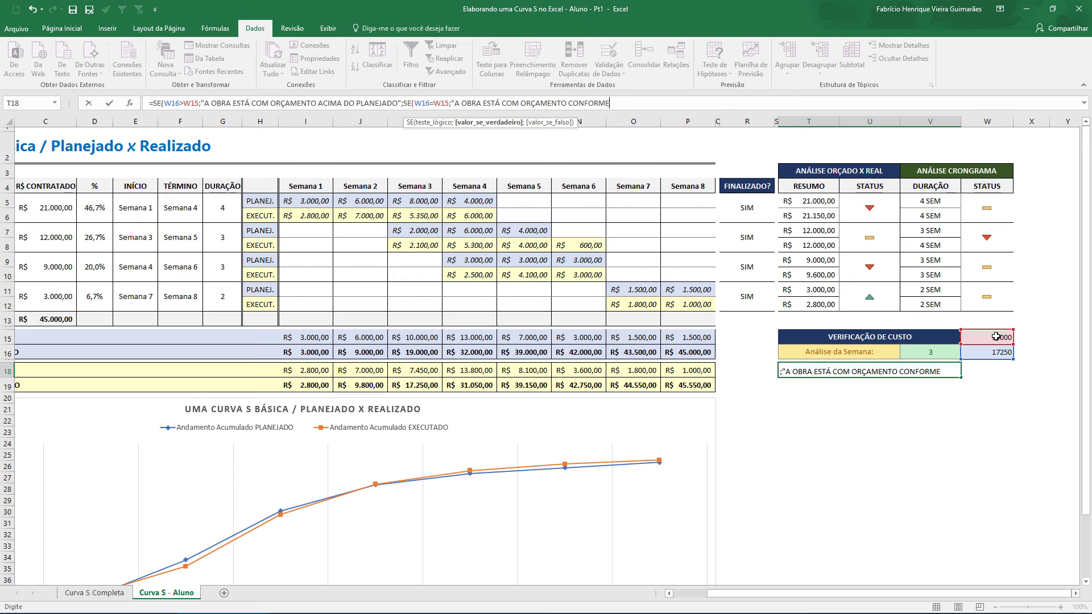
text( O PLANEJADO)
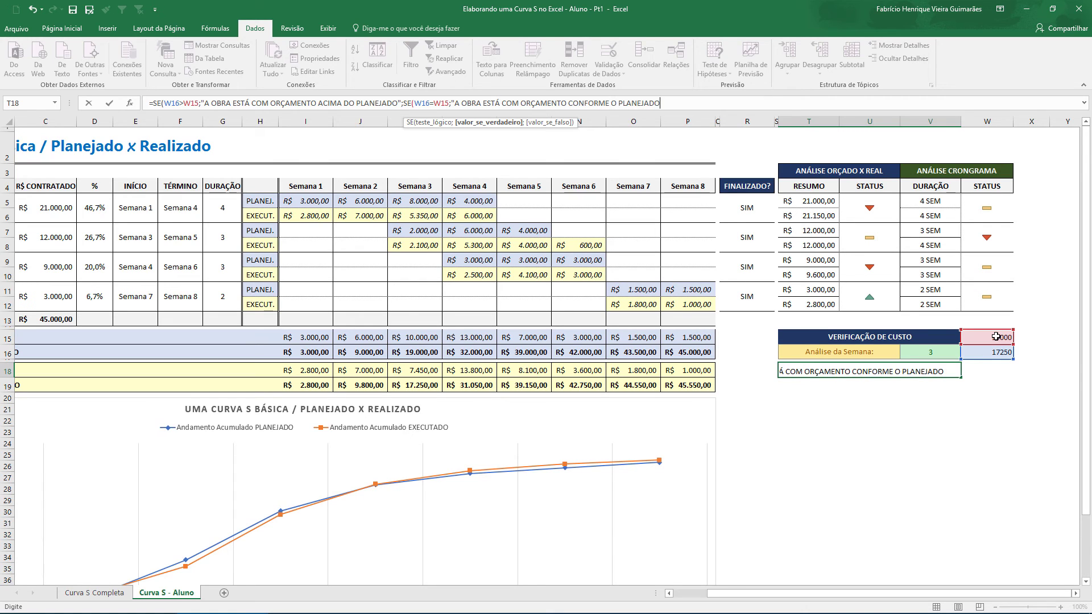
text(";)
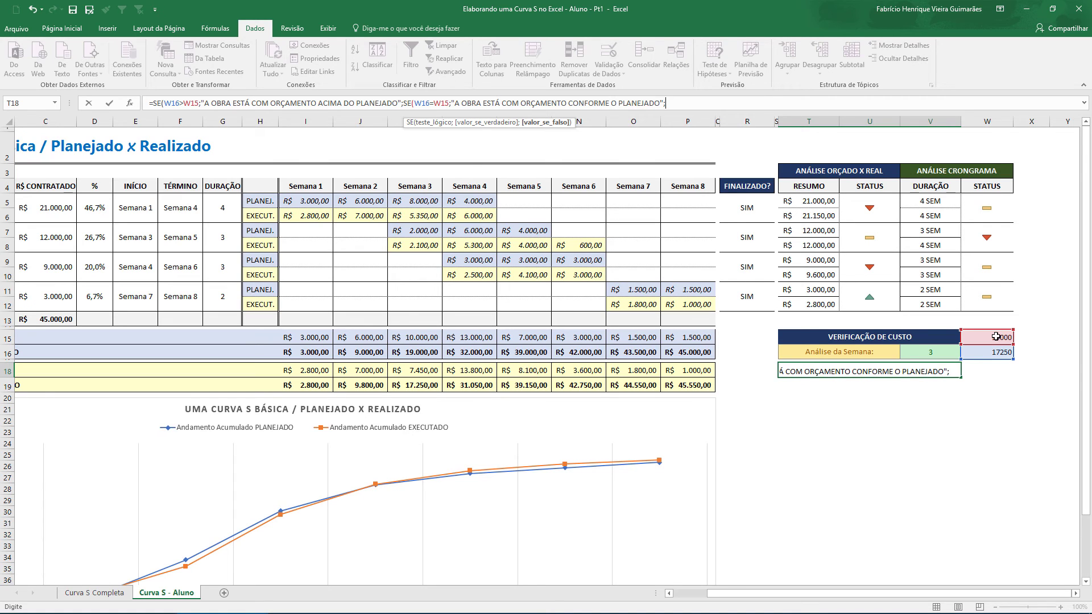
- Complete the T18 formula with "A OBRA ESTÁ COM O ORÇAMENTO ABAIXO DO PLANEJADO" as the result for all other cases
key(BackSpace)
text(;)
text(A OBRA ESTÁ CO)
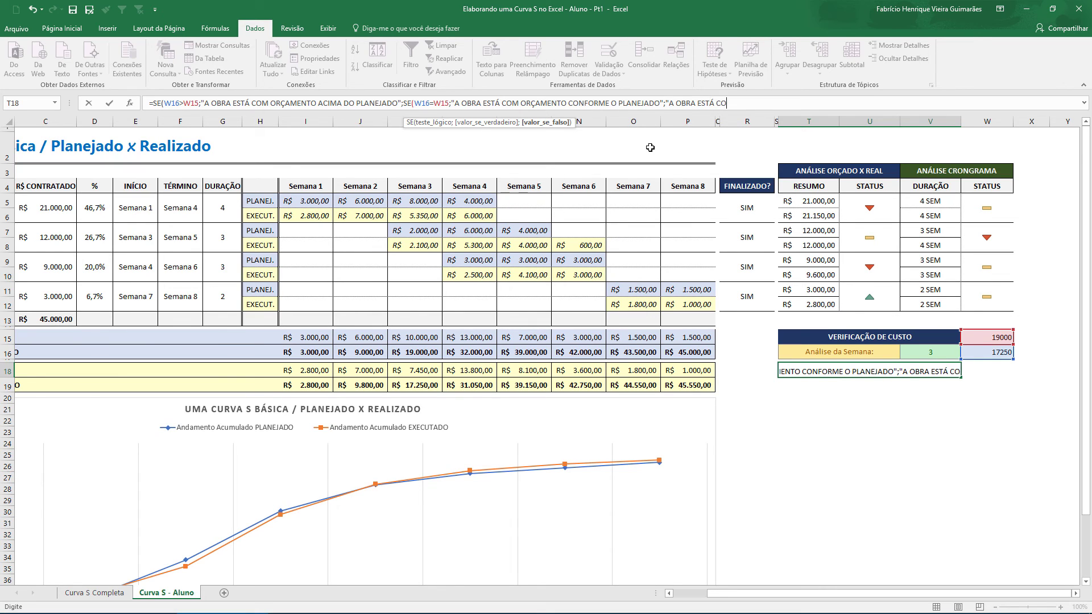
text(M O ORÇAMEN)
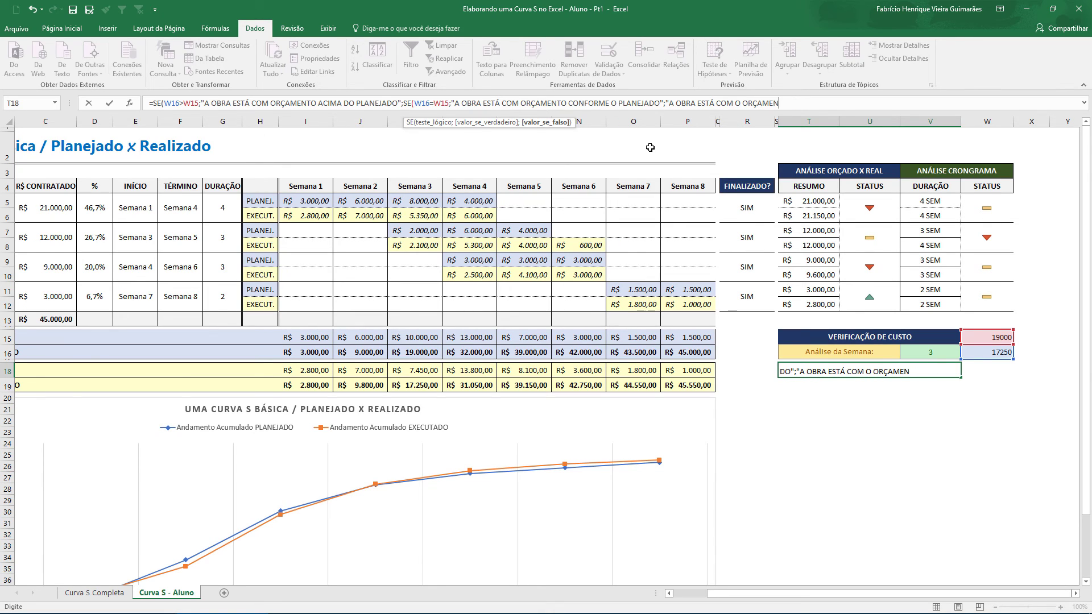
text(TO ABAIXO DO PL)
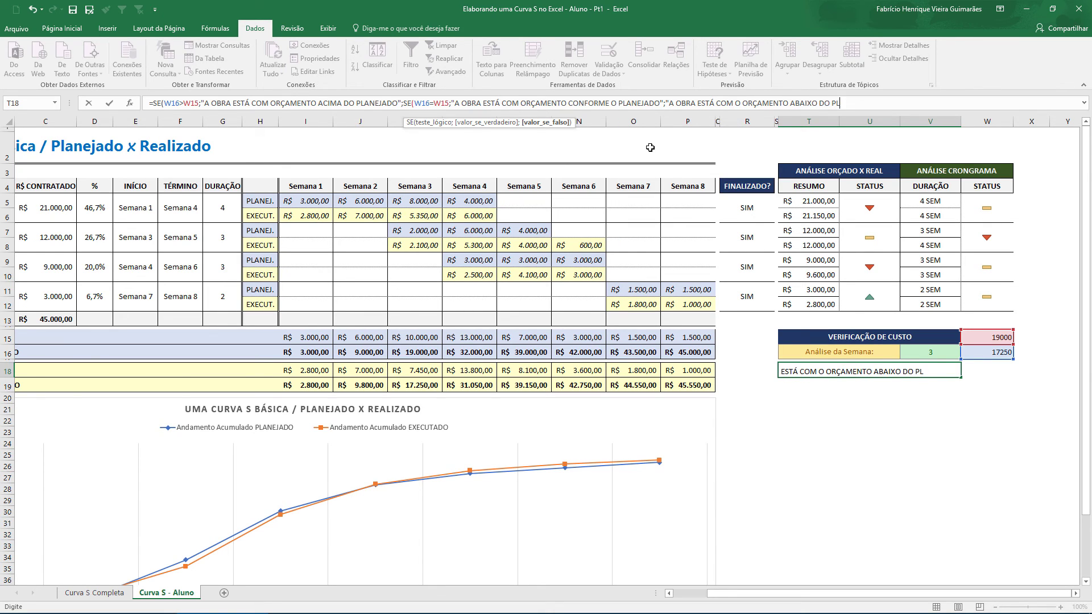
text(ANEJADO"))
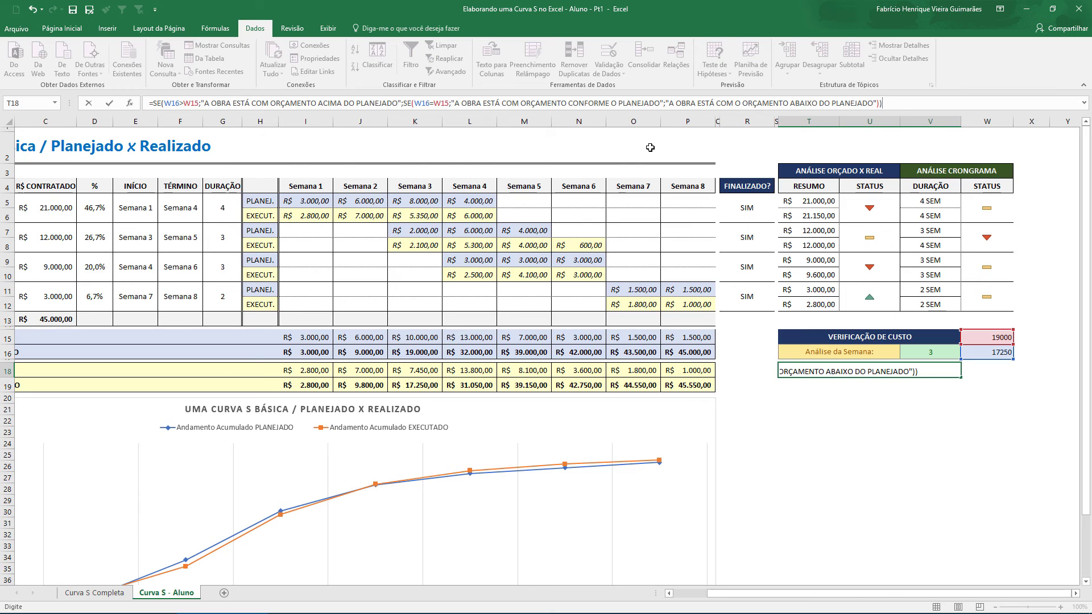
key(Return)
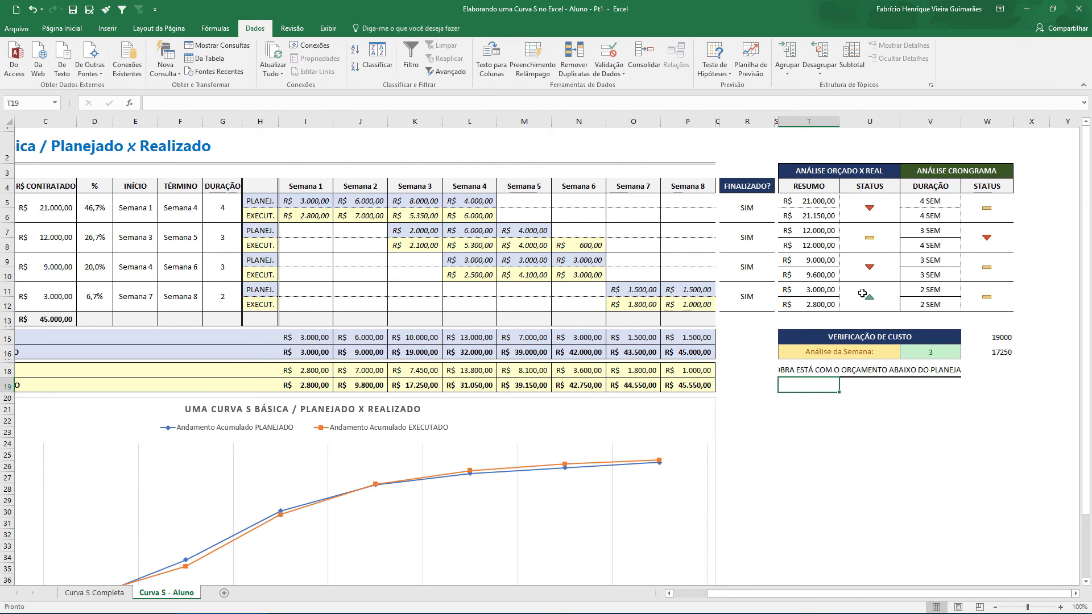
- Reduce the font size of the budget message in T18 to 10 so the text fits the merged cell
click(869, 375)
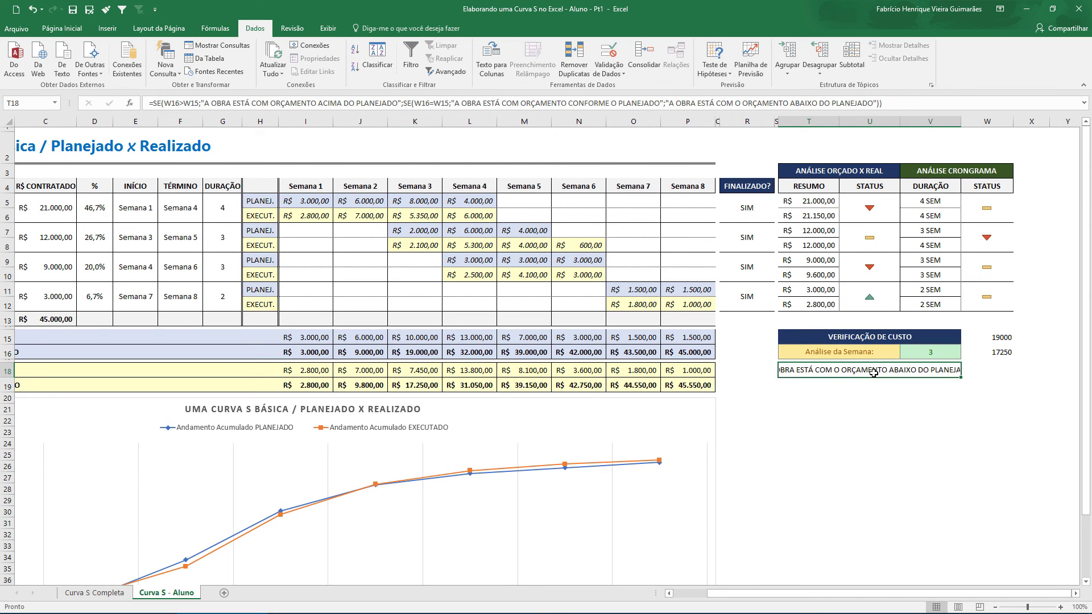
click(59, 30)
click(219, 50)
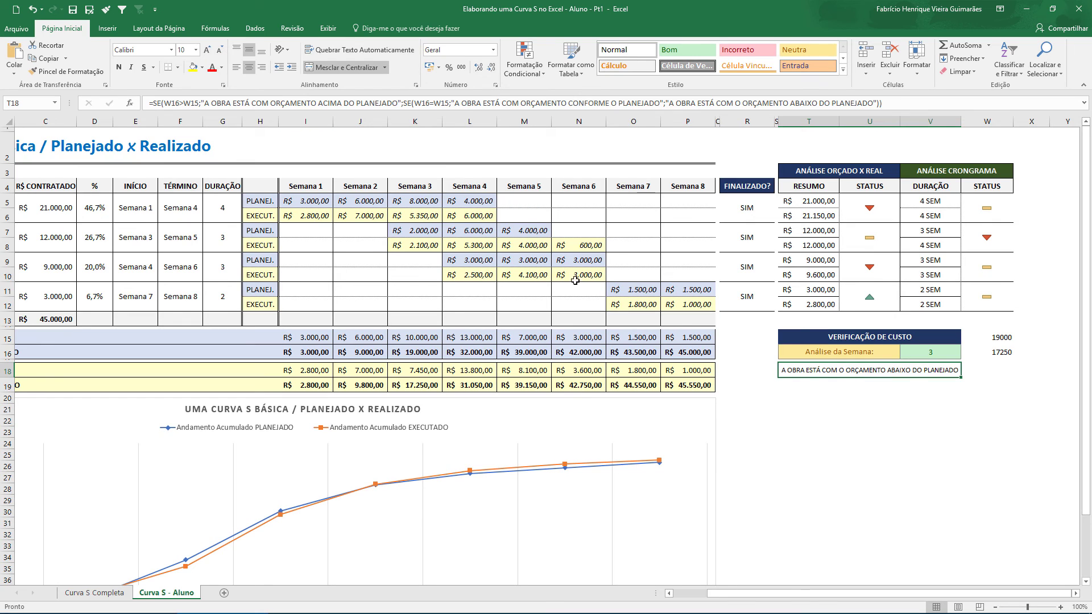
- Test the budget message by switching the Análise da Semana selector in V16 to week 4 and to week 5
click(841, 387)
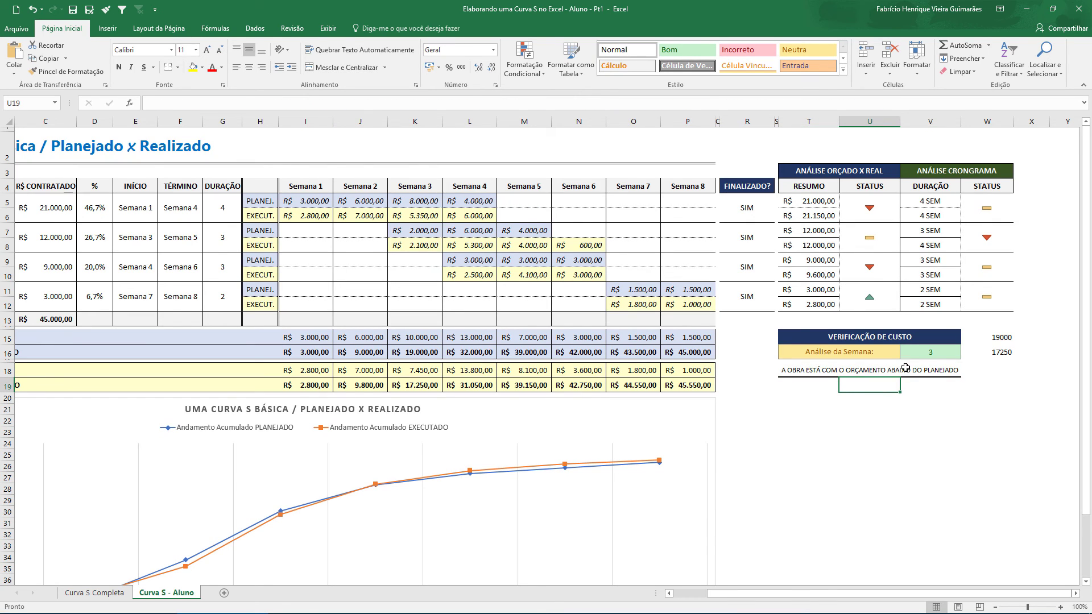
click(934, 371)
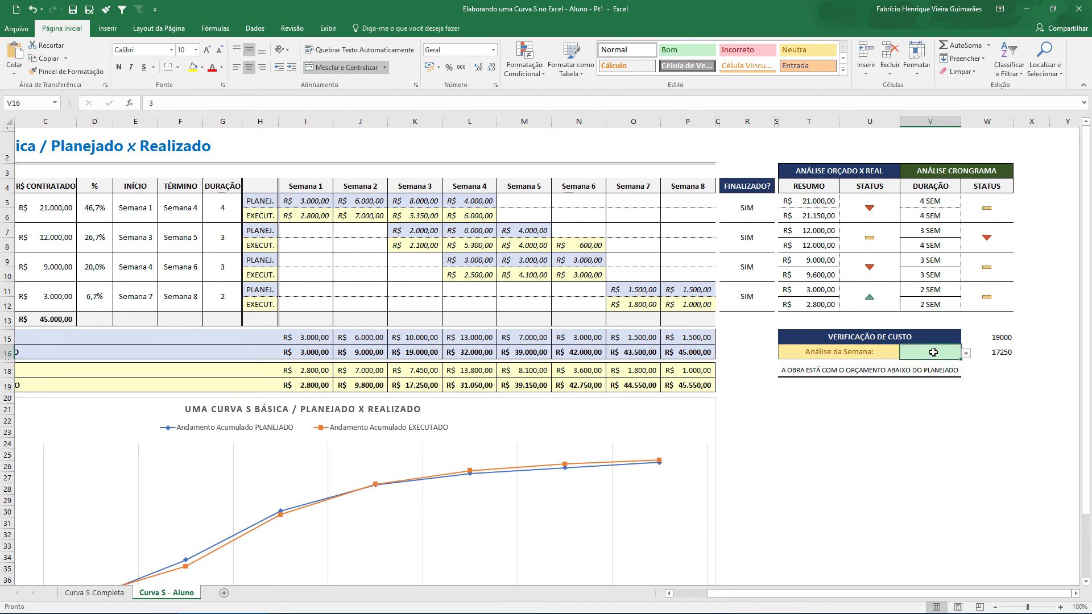
click(933, 353)
click(966, 353)
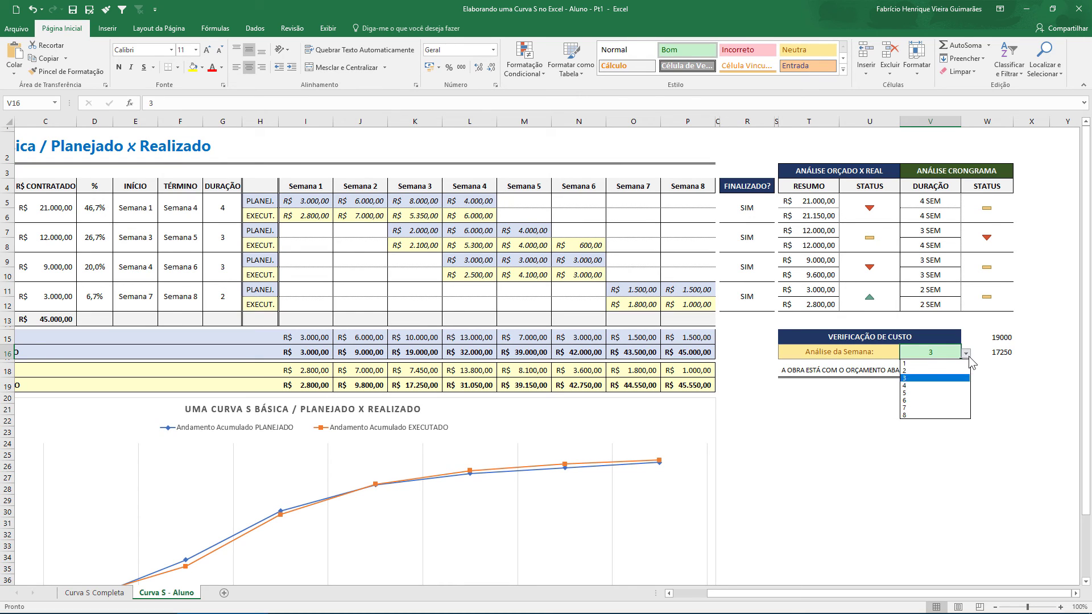
click(949, 387)
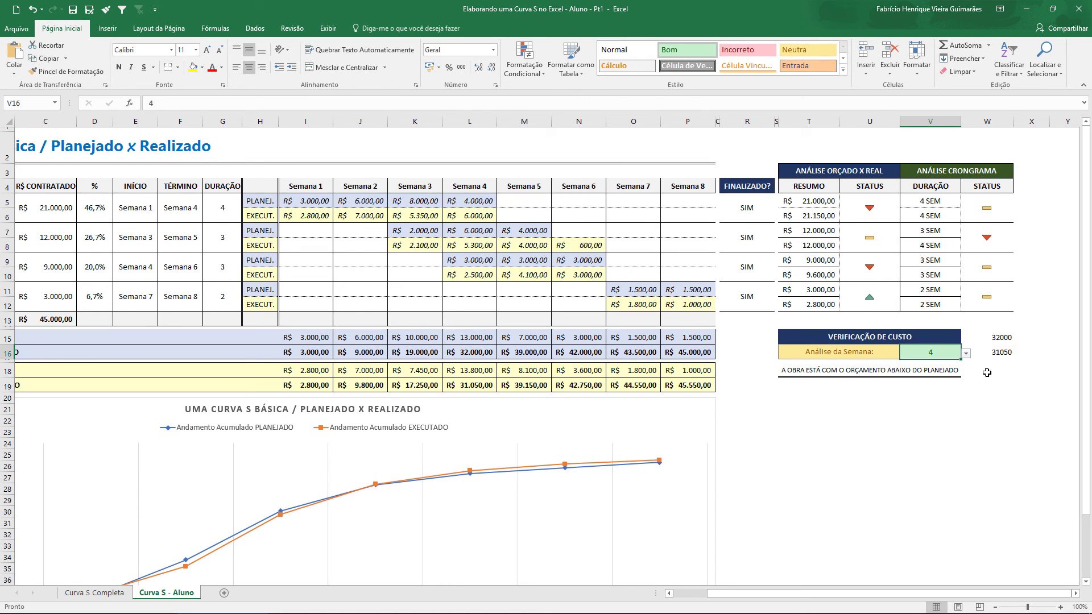
click(966, 353)
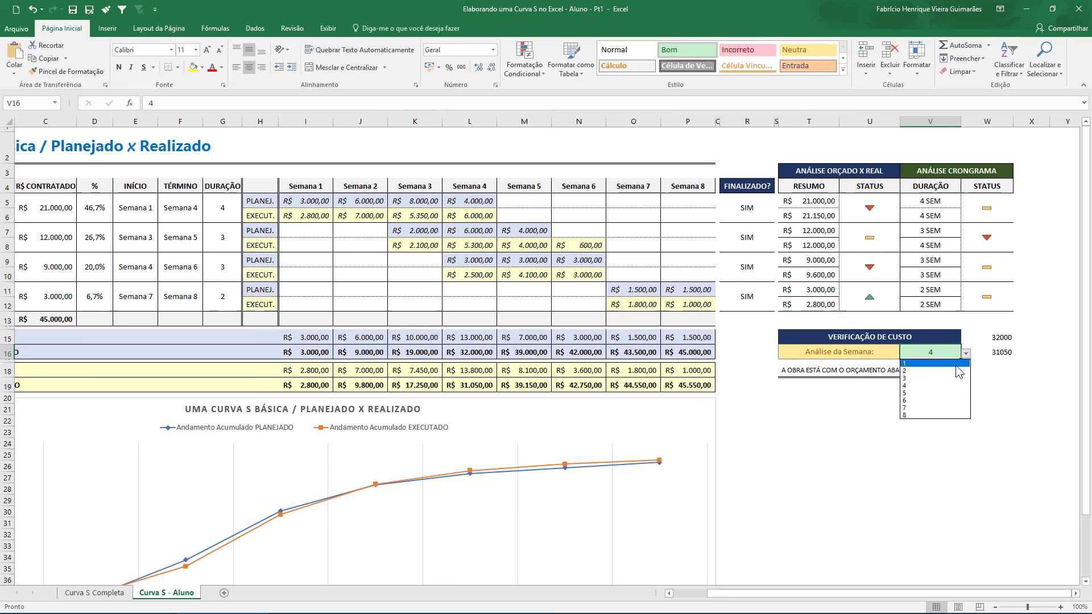
click(931, 392)
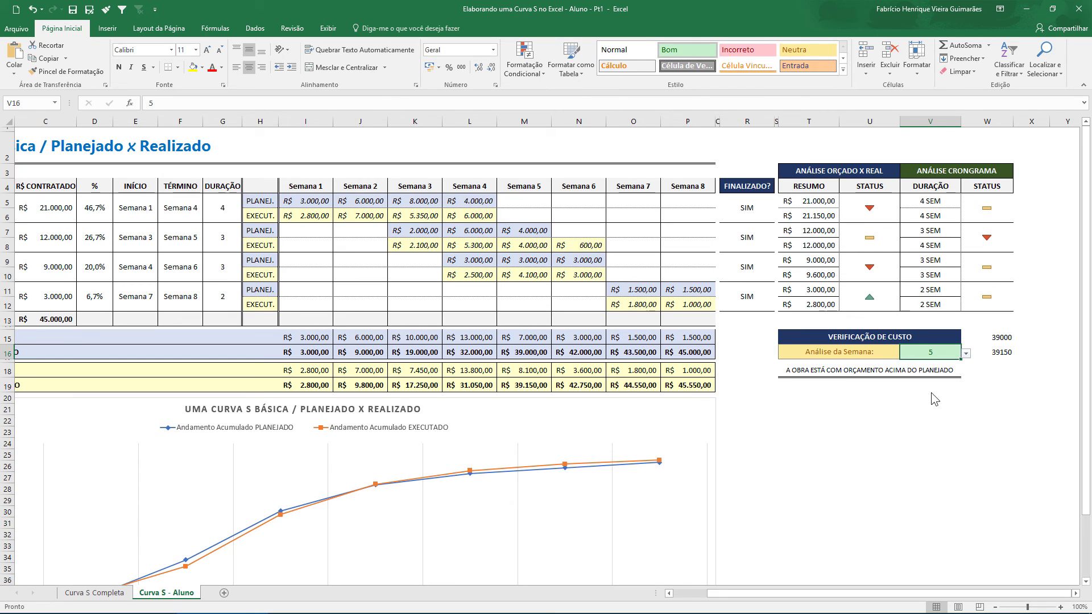
click(860, 373)
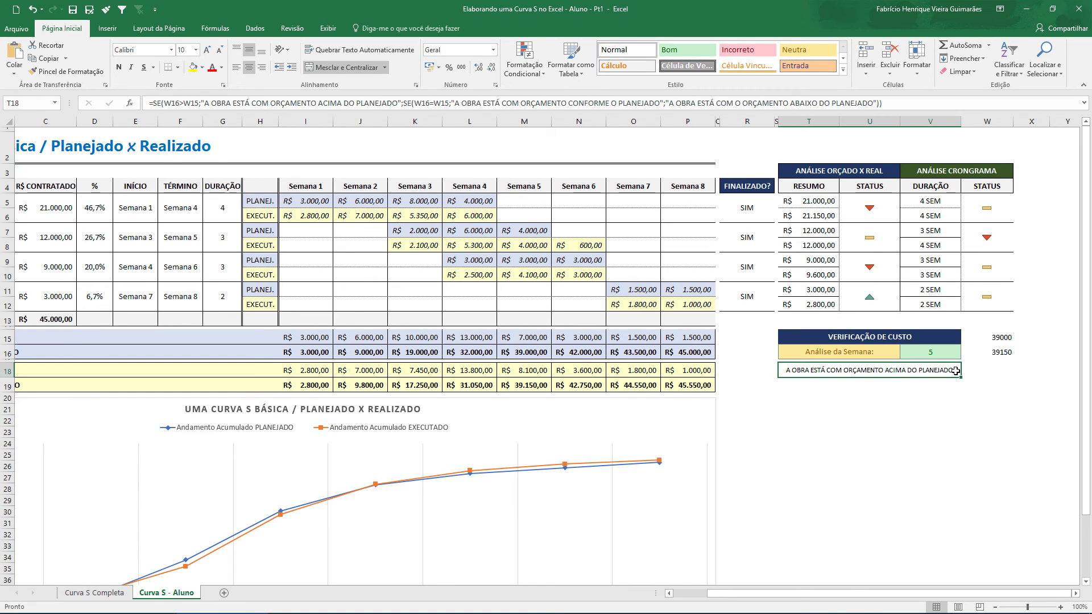
click(824, 405)
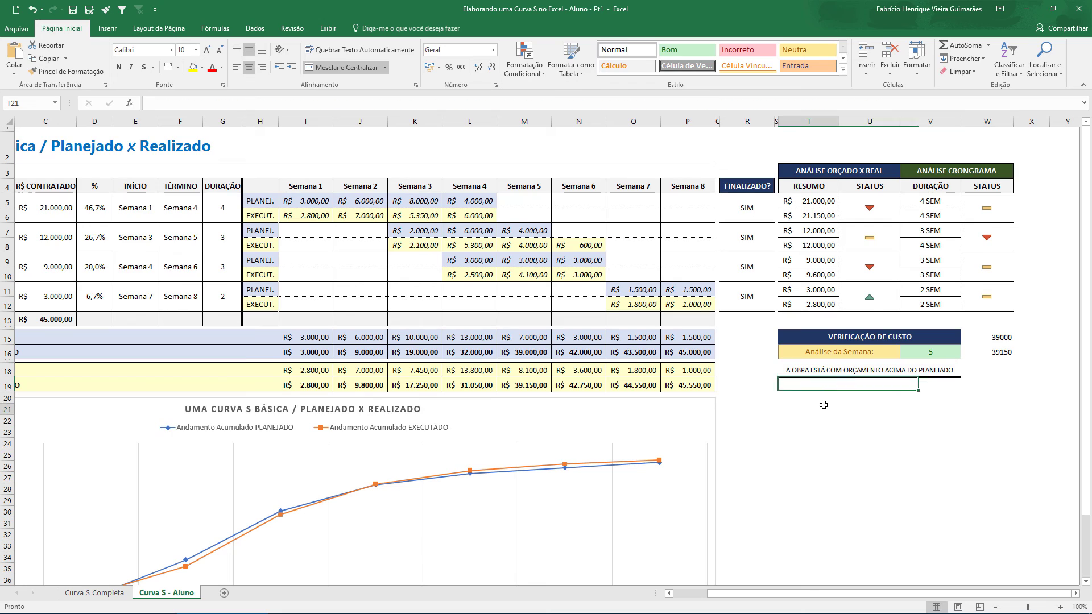
- Start an SE formula in R18 that returns -1 when W16>W15, with a second SE opened for the false case
click(792, 369)
click(758, 369)
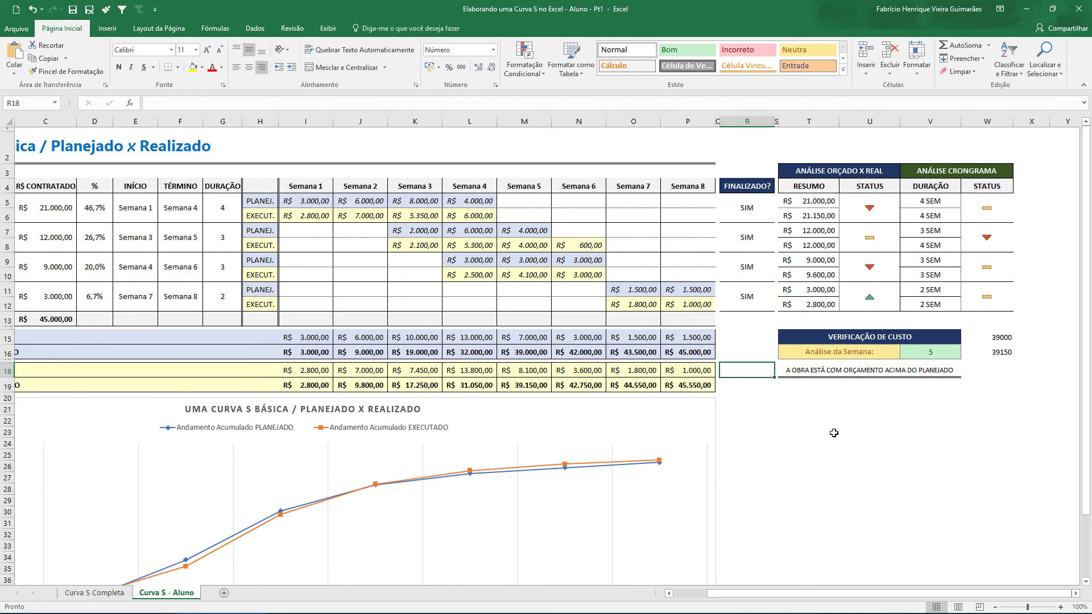
text(=SE()
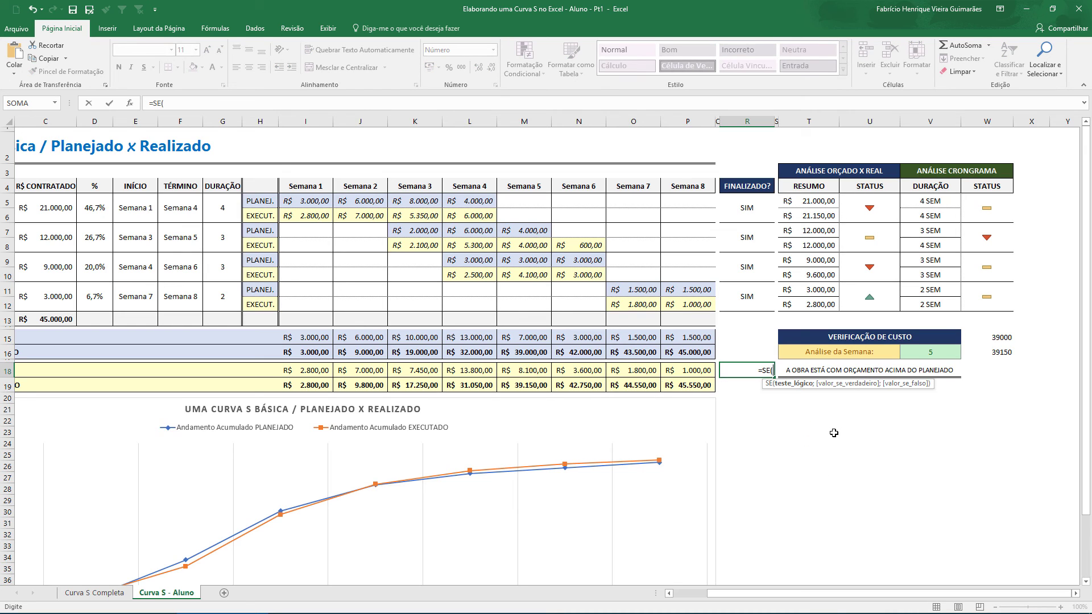
click(999, 350)
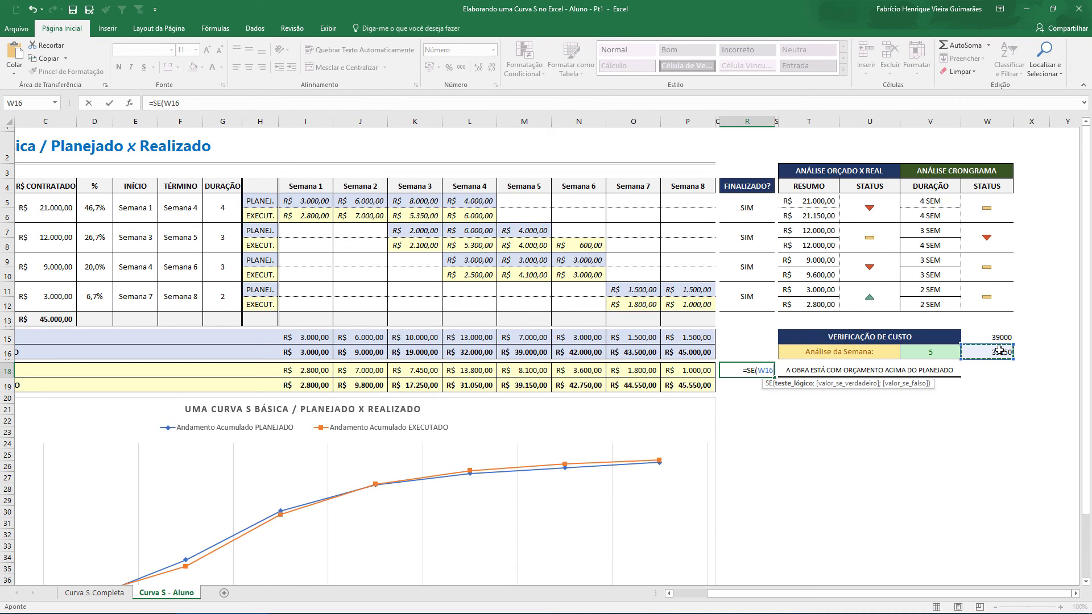
text(>)
click(999, 338)
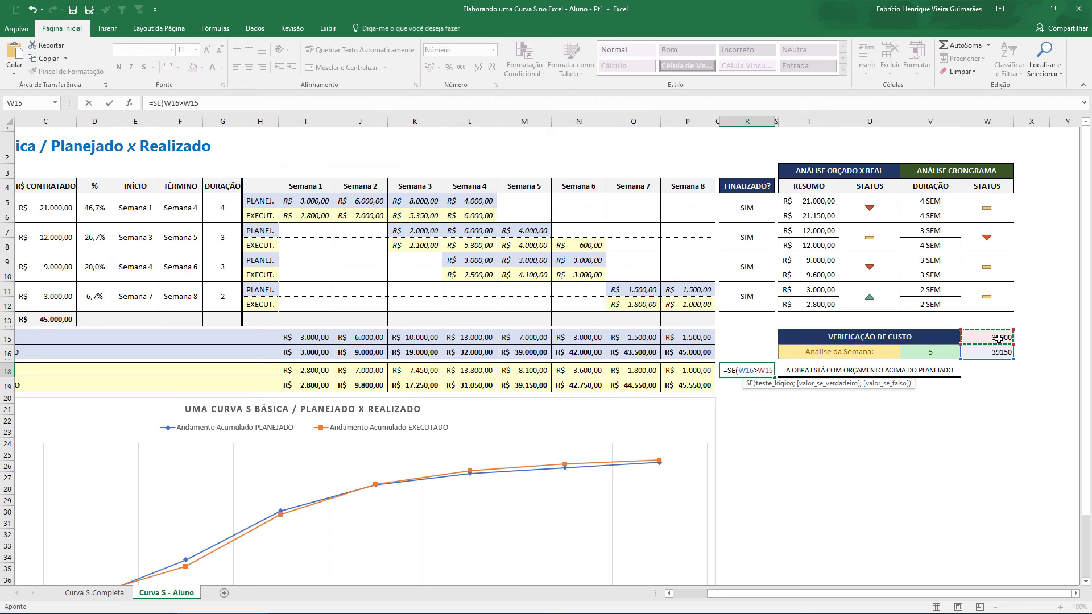
text(;)
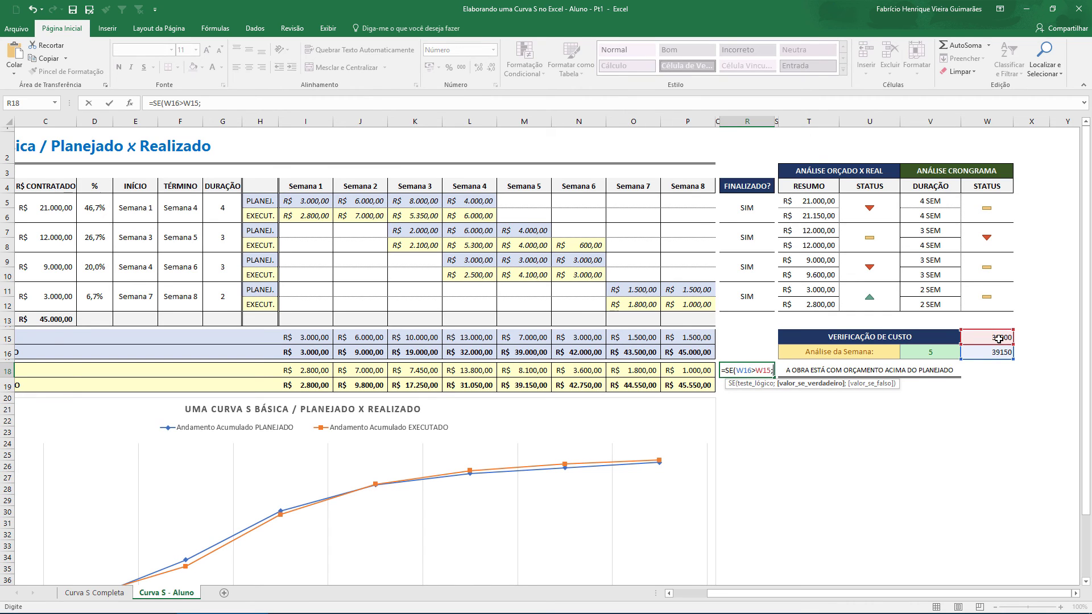
text(-1;SE()
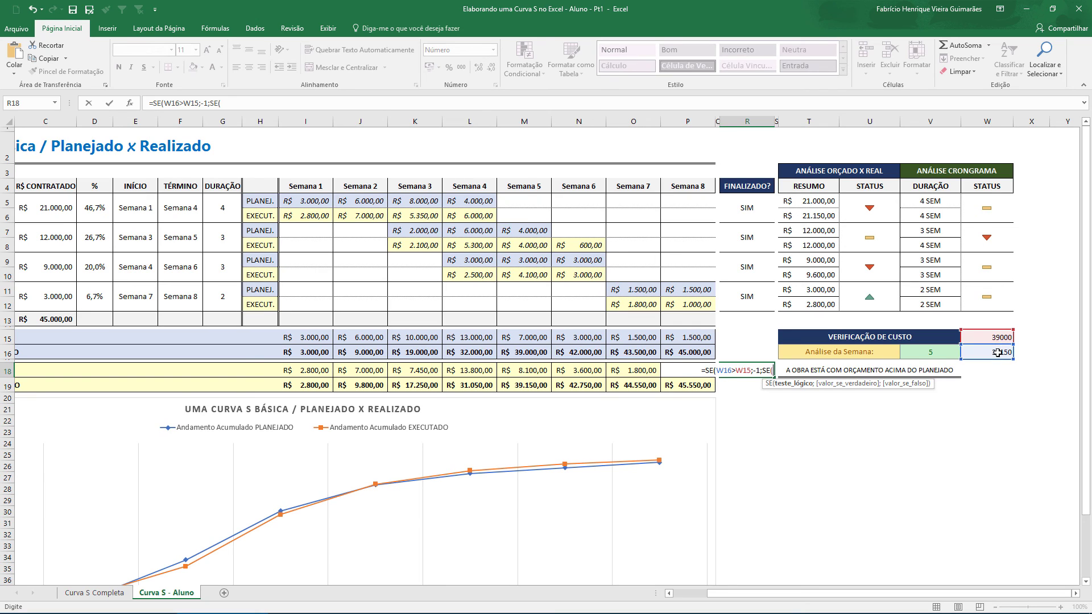
- Complete the nested SE in R18 so it returns 0 when W16=W15 and 1 in all other cases
click(998, 352)
text(=)
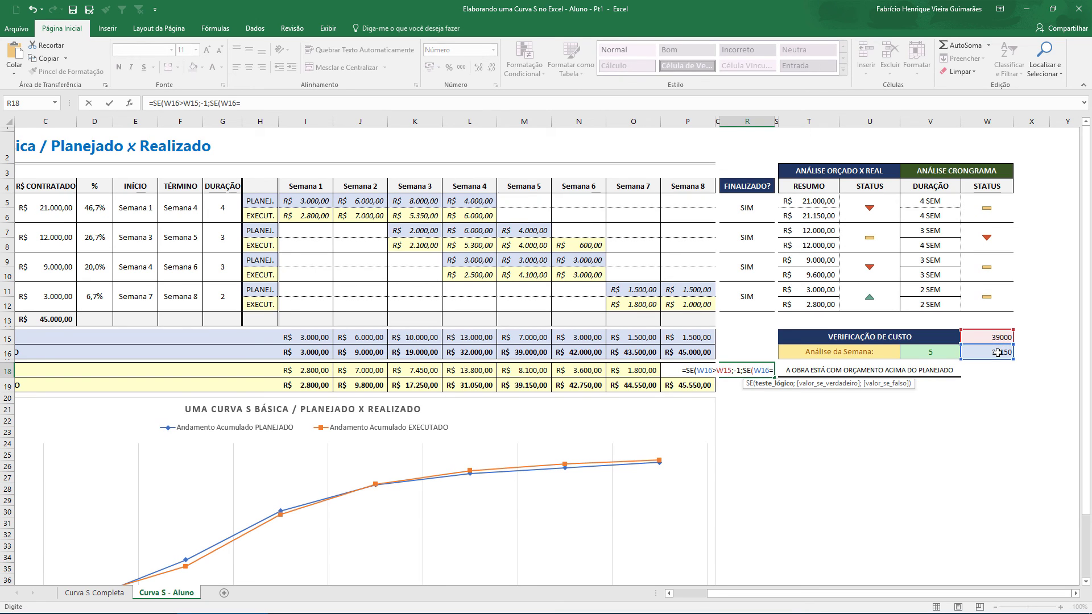
click(1002, 338)
text(;)
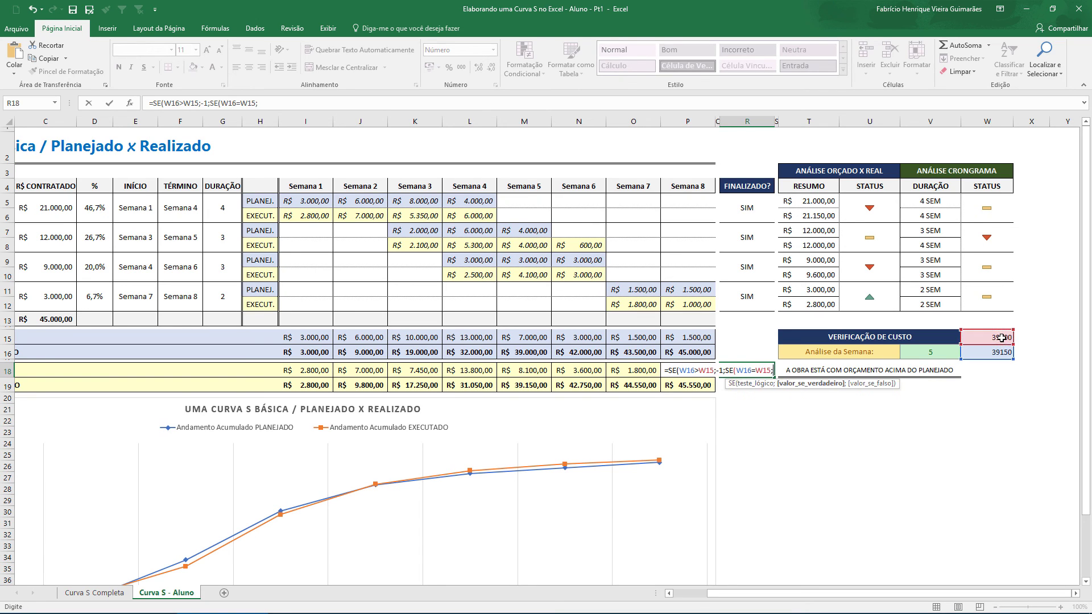
text(0;)
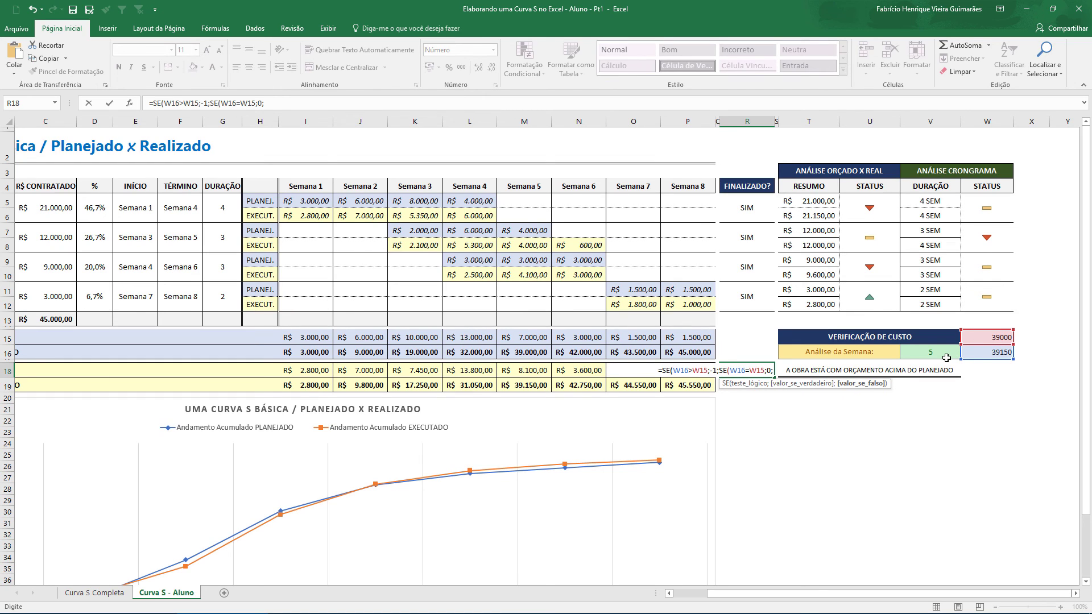
text(1)
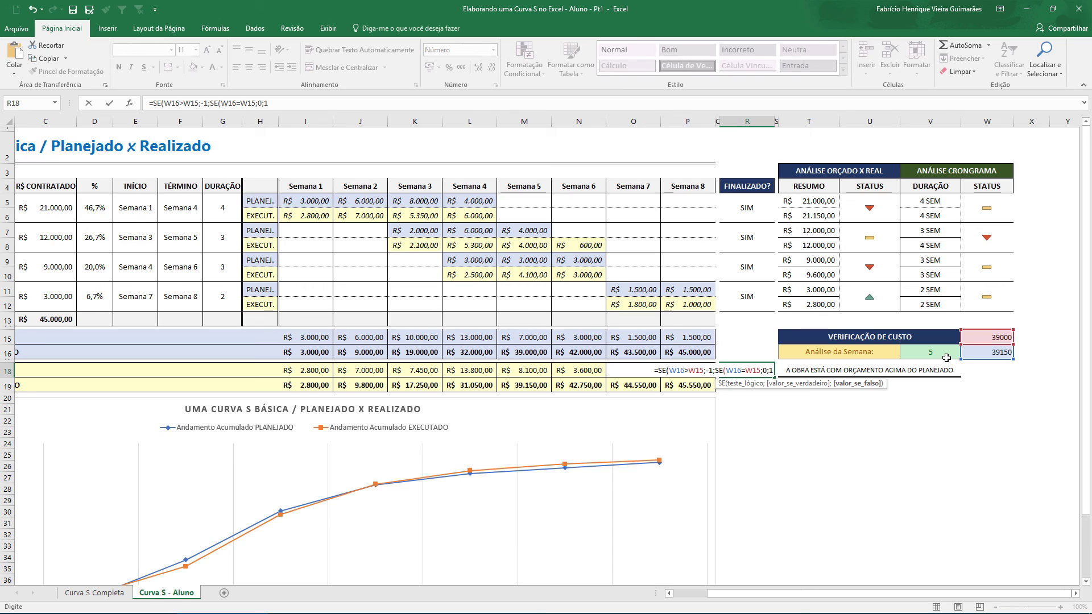
text()))
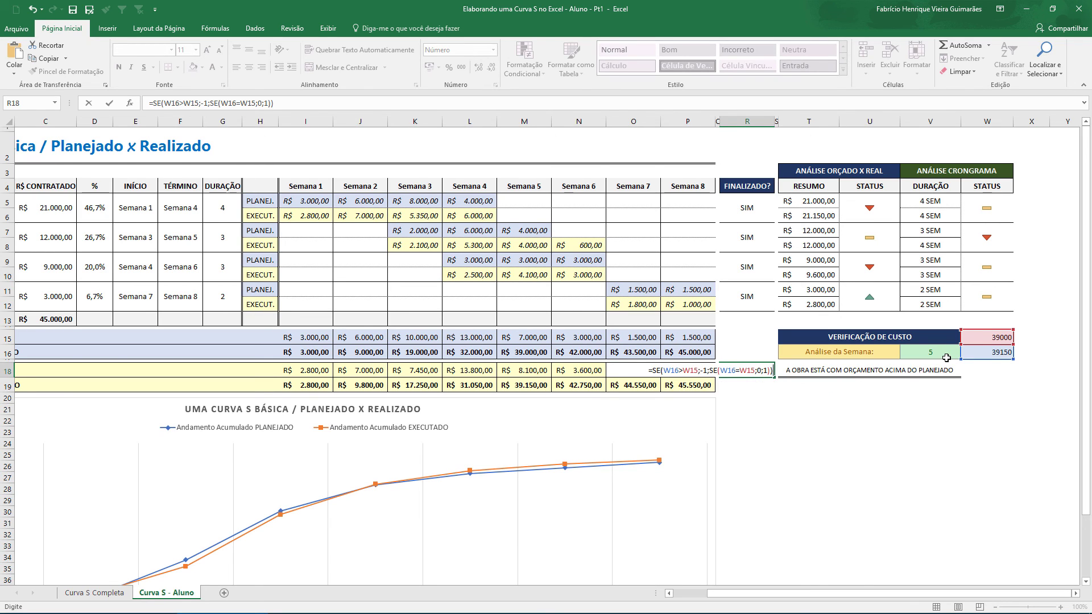
key(ctrl+Return)
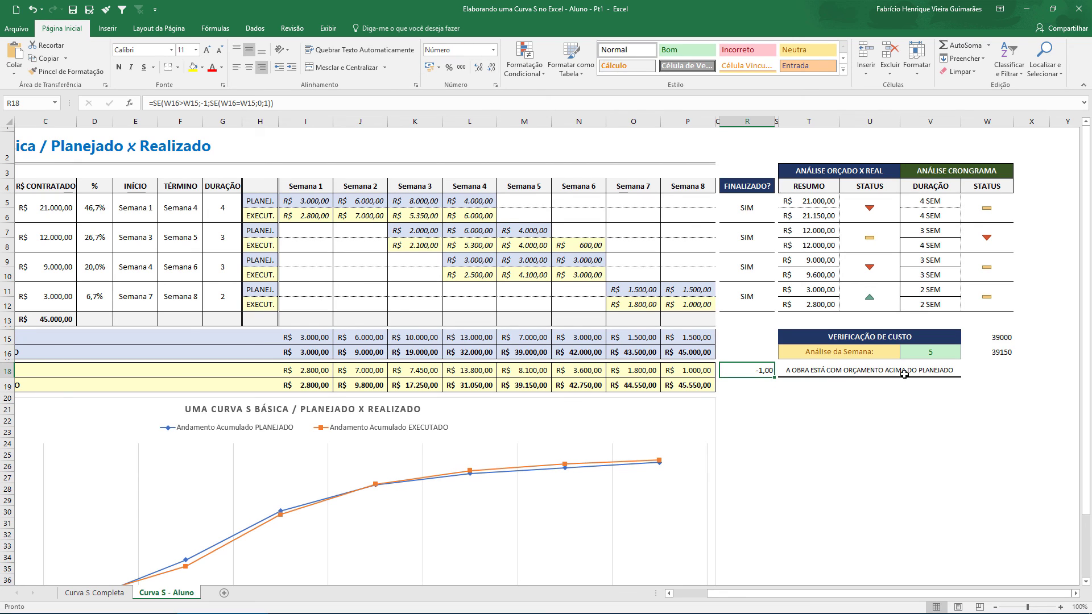
- Test the R18 formula by switching the analysis week in V16 to 3 and back to 5
click(940, 351)
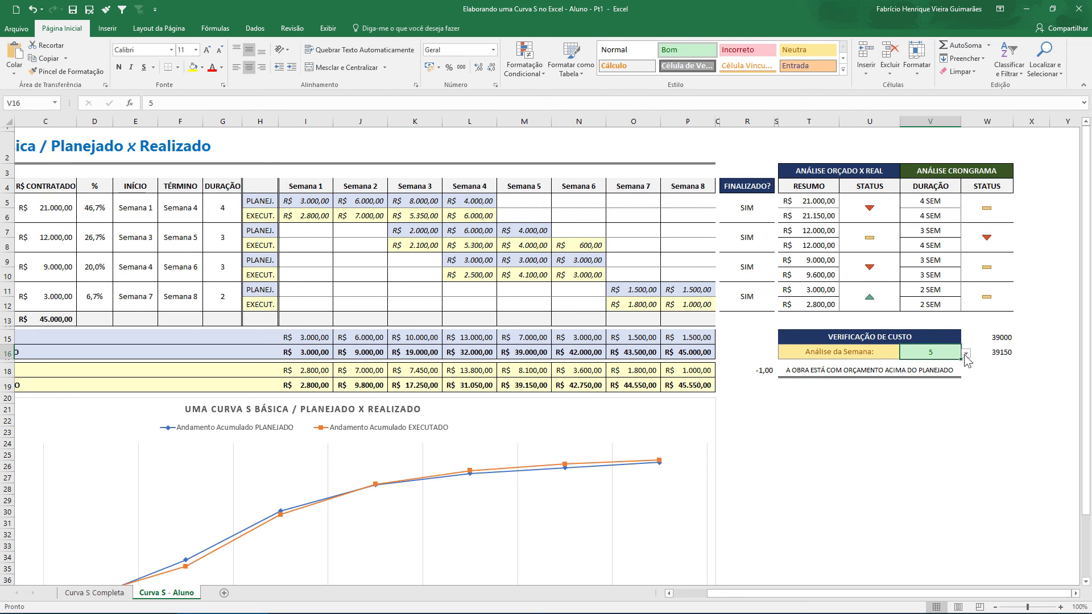
click(966, 353)
click(940, 378)
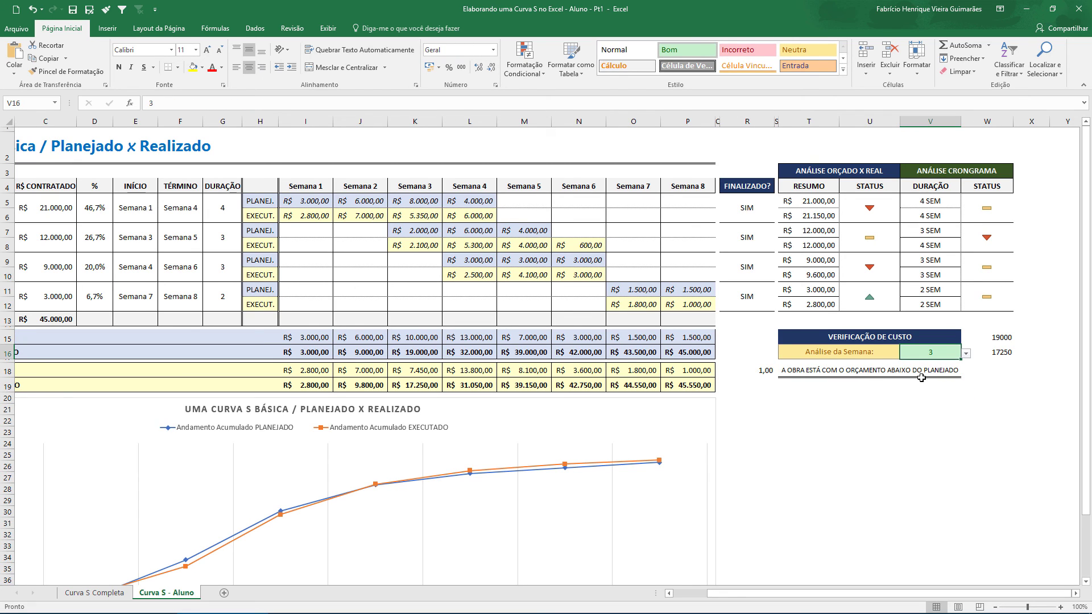
click(760, 367)
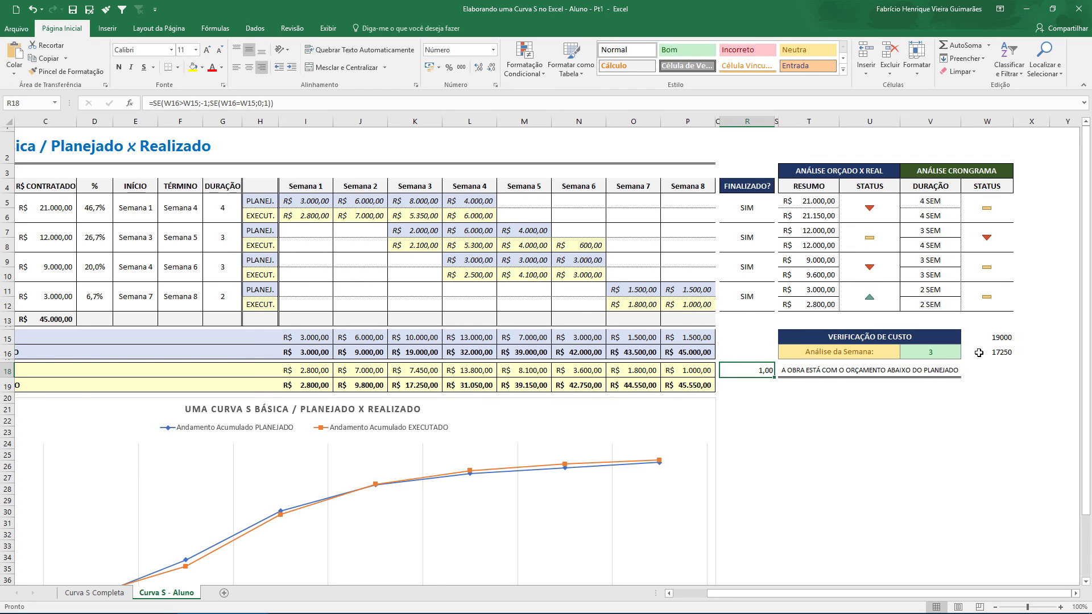
click(950, 357)
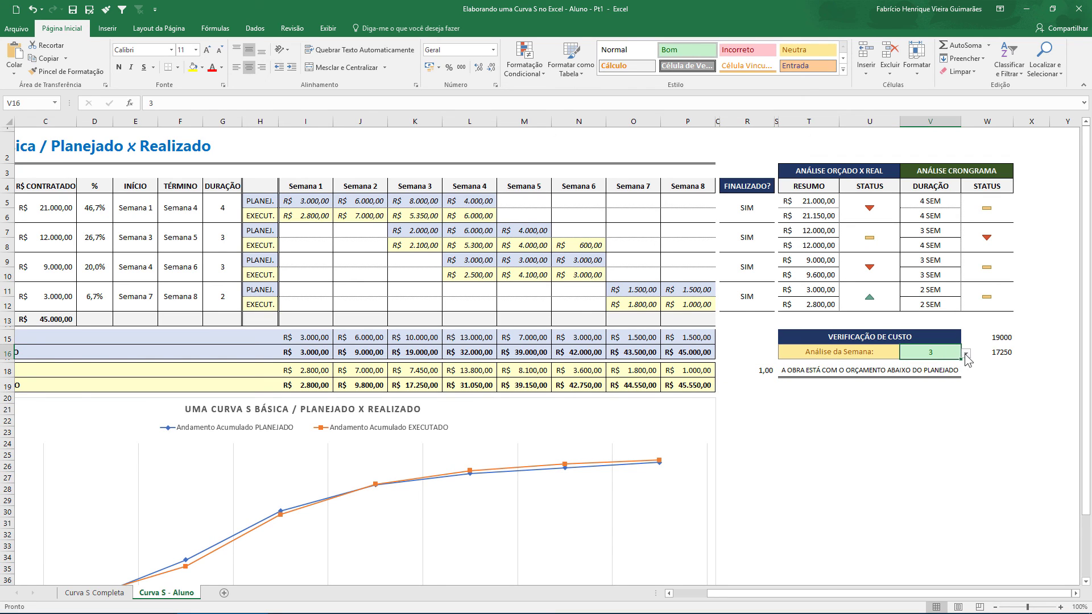
click(966, 353)
click(938, 393)
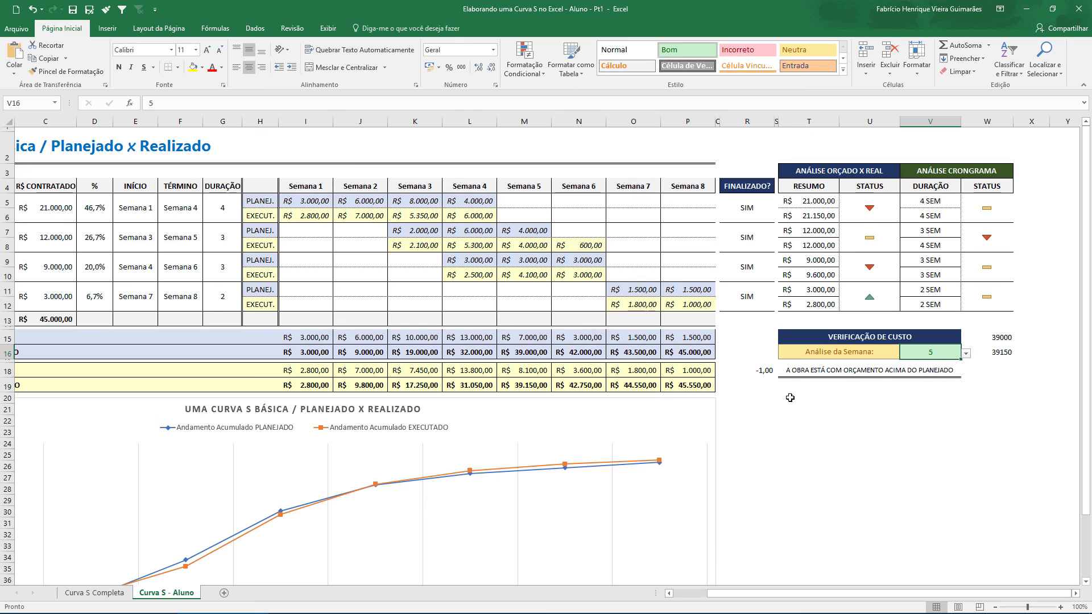
- Create a conditional formatting rule for R18 using an icon set with the red, yellow and green flags
click(762, 371)
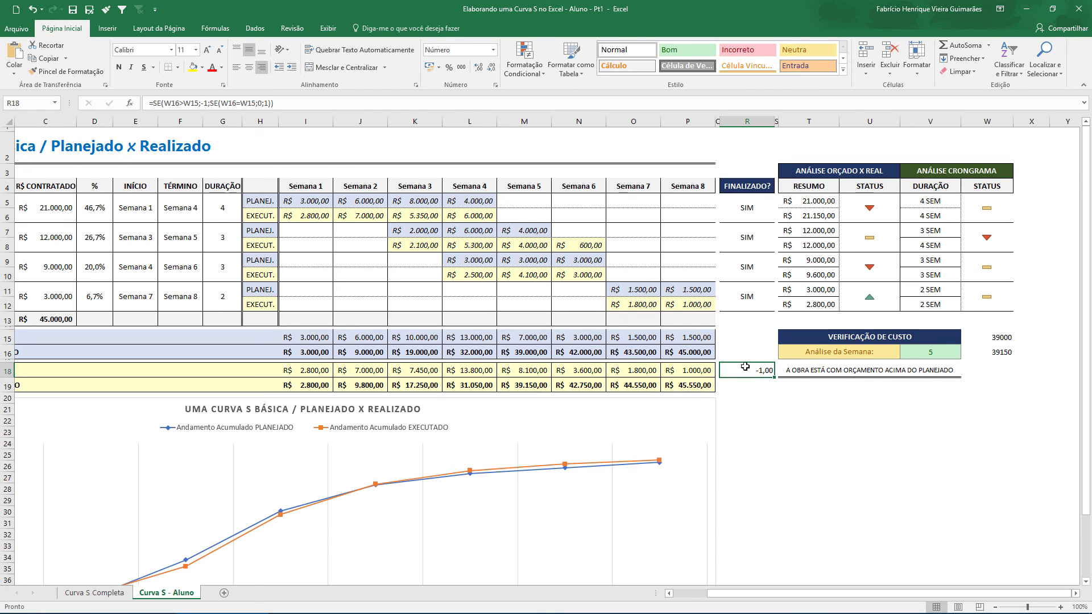
click(525, 64)
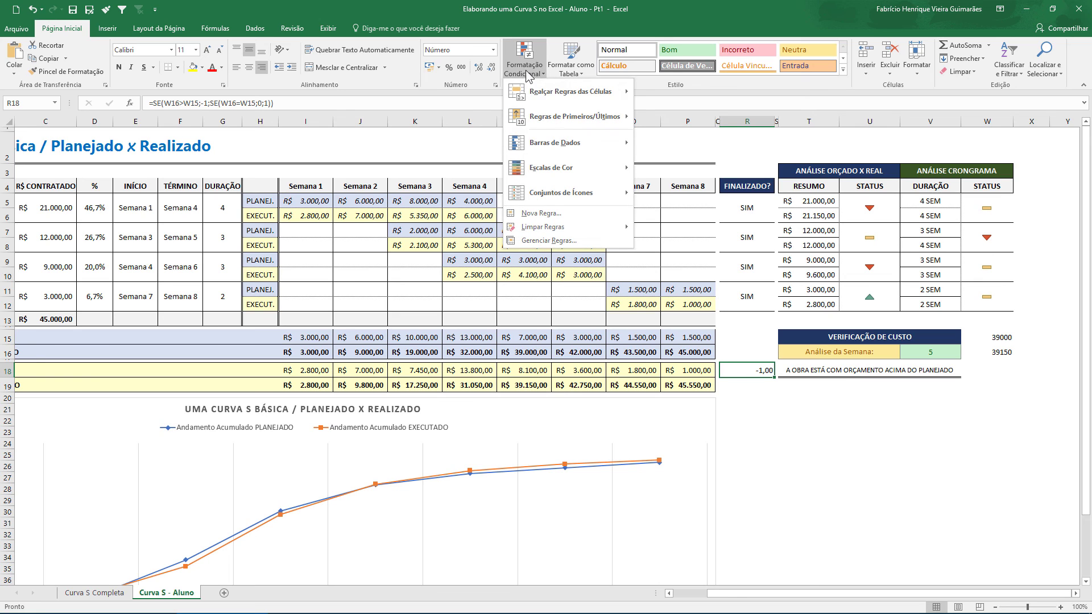
click(546, 212)
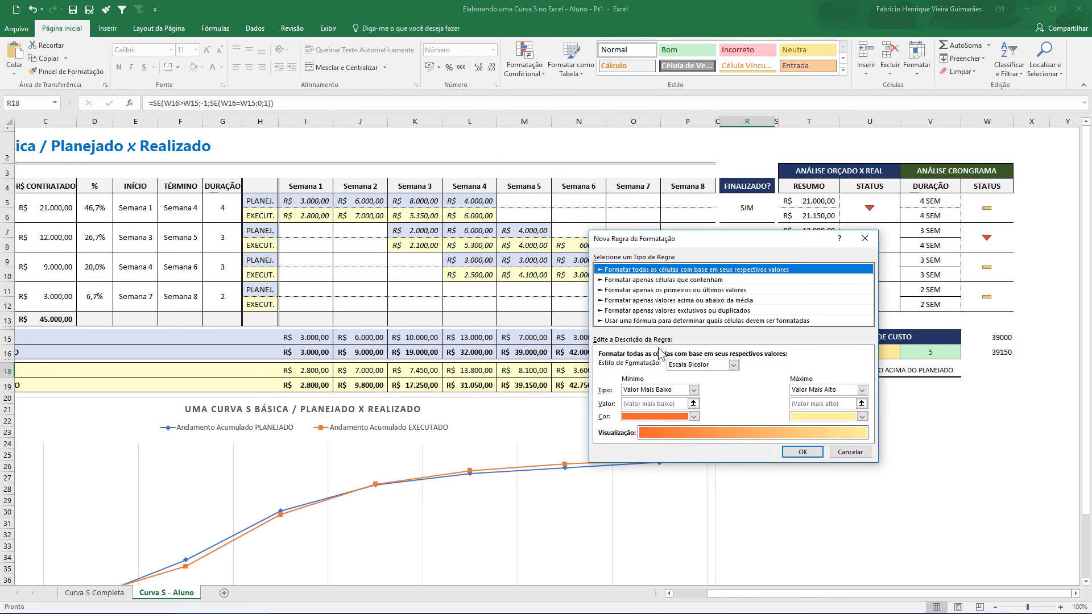
click(732, 365)
click(721, 401)
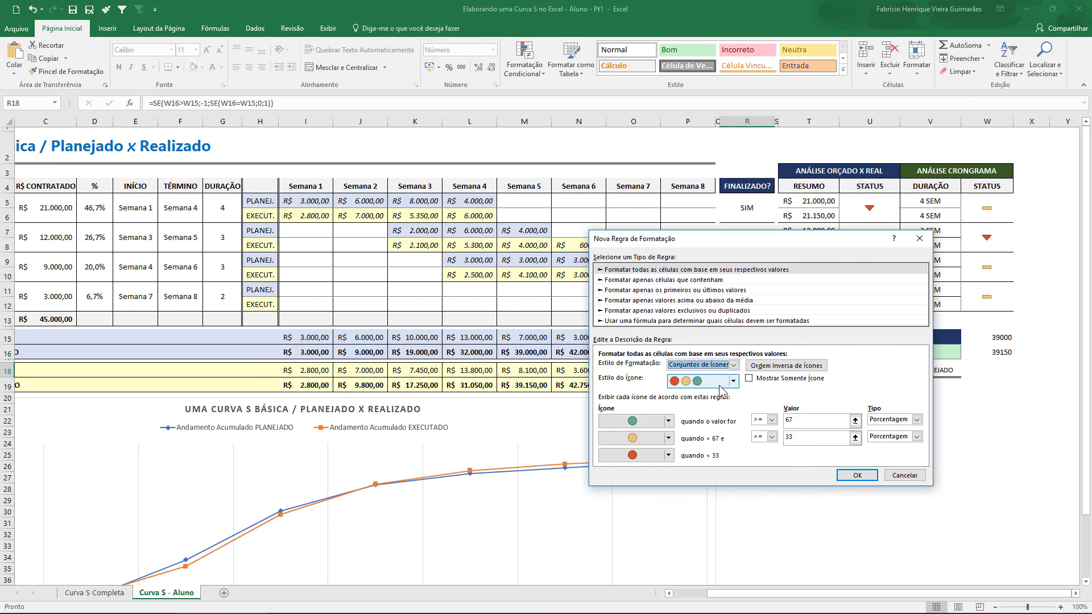
click(733, 380)
drag(735, 404, 735, 431)
scroll(738, 431, up, 3)
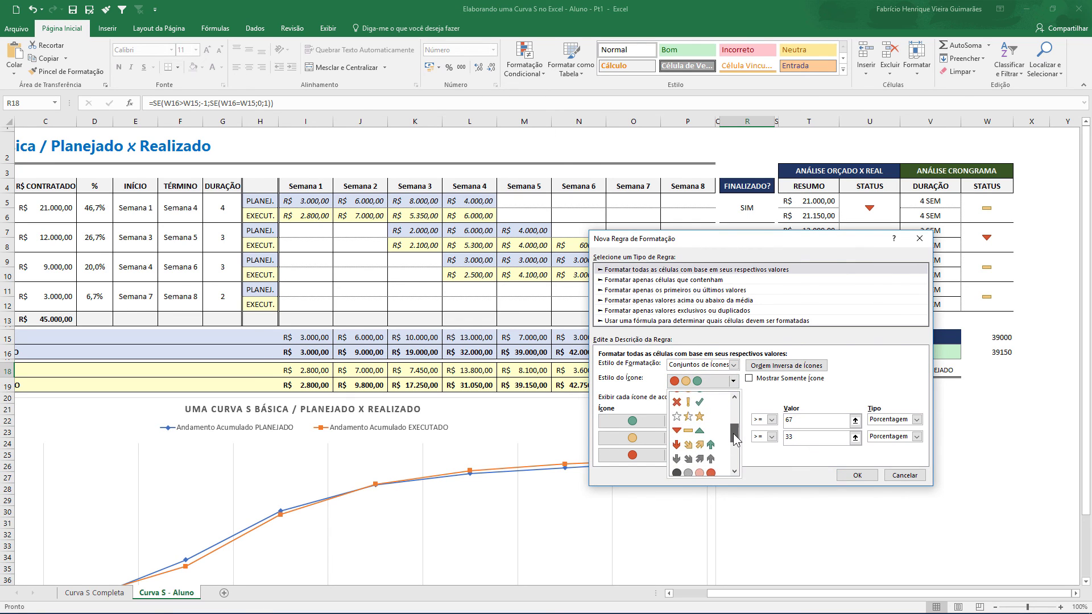
click(701, 431)
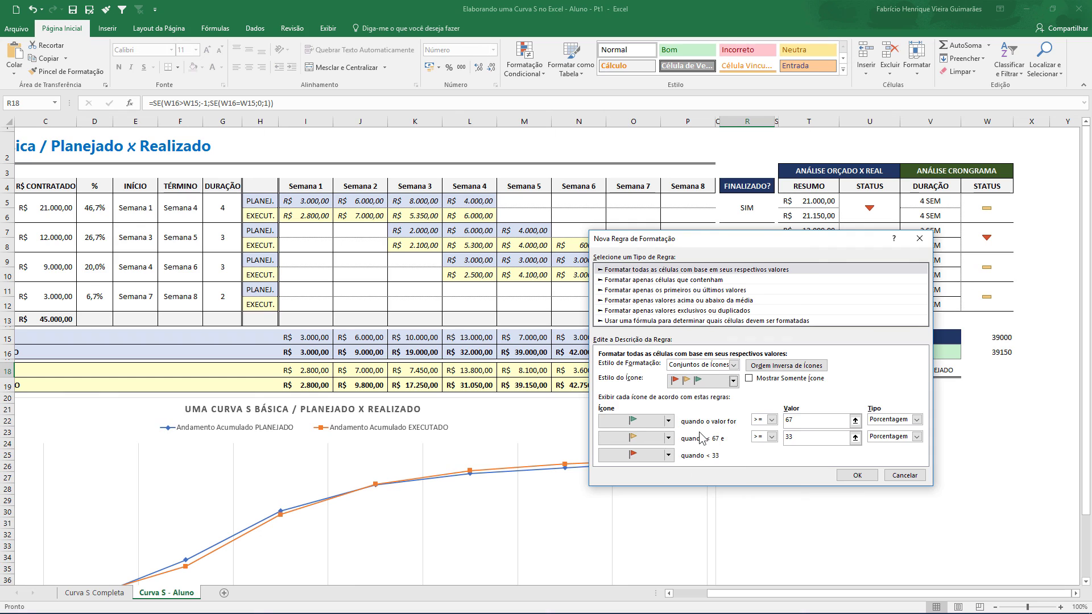
- Set both flag thresholds to type Número, with the green flag at >= 1 and the yellow flag at >= 0
click(916, 420)
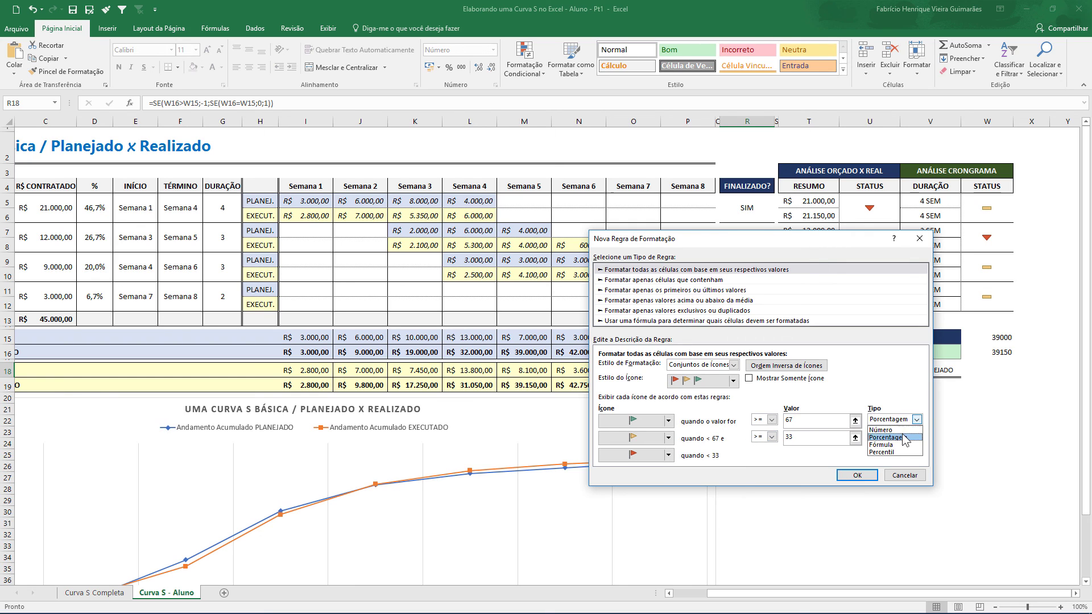
click(903, 430)
click(912, 437)
click(881, 447)
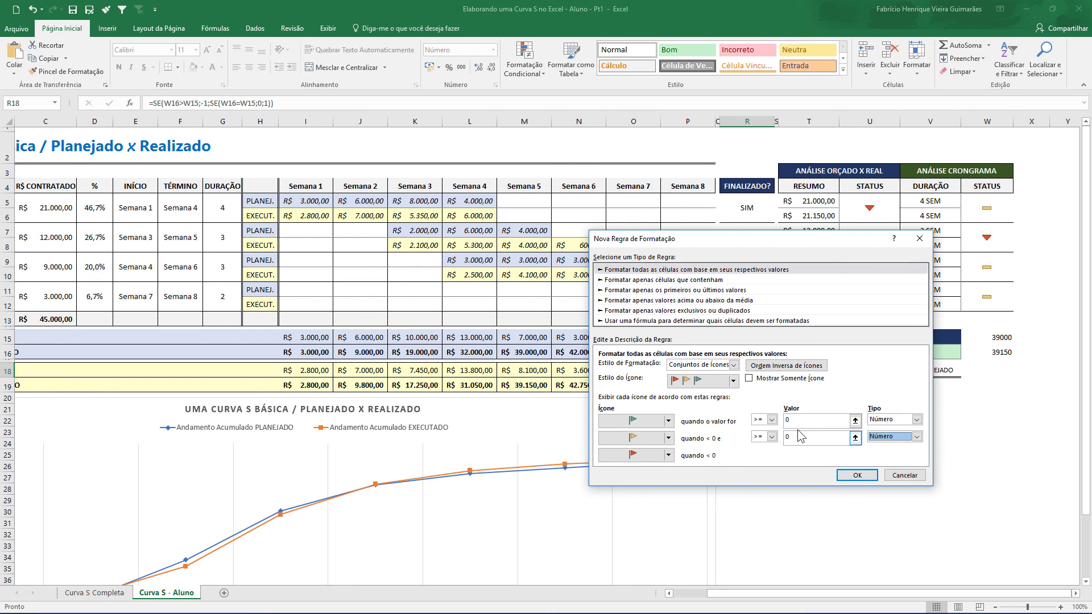
double_click(786, 420)
text(1)
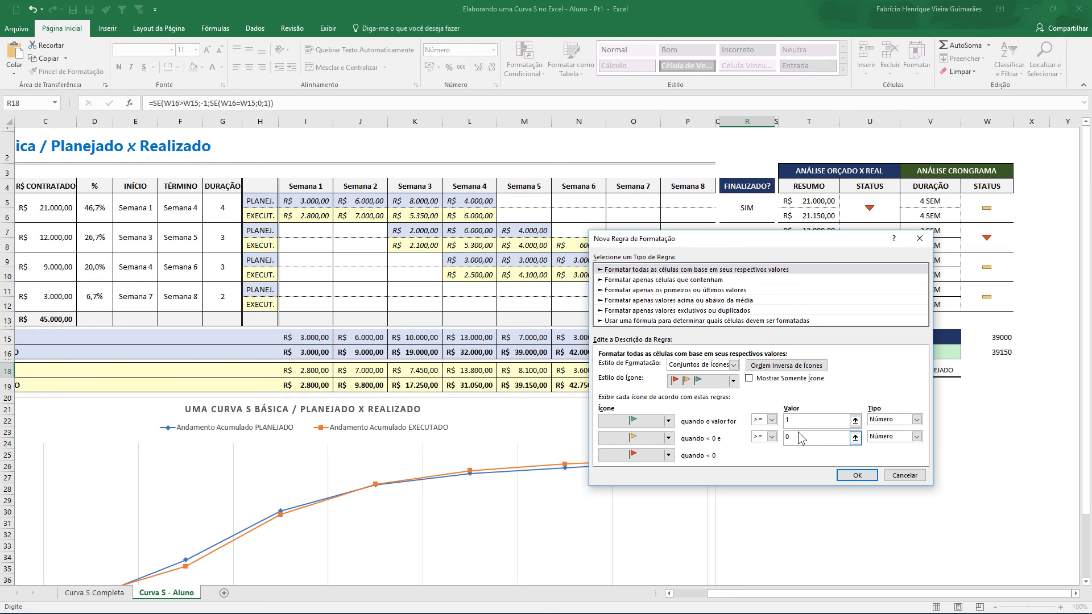
click(802, 438)
- Make the rule show only the icon and apply it to R18
click(749, 378)
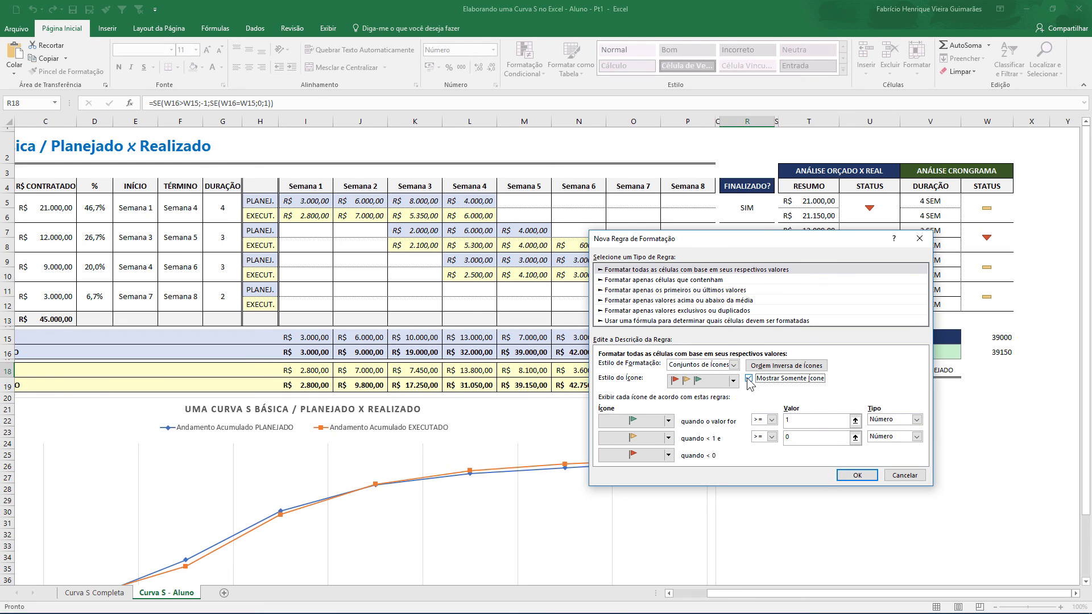
click(857, 476)
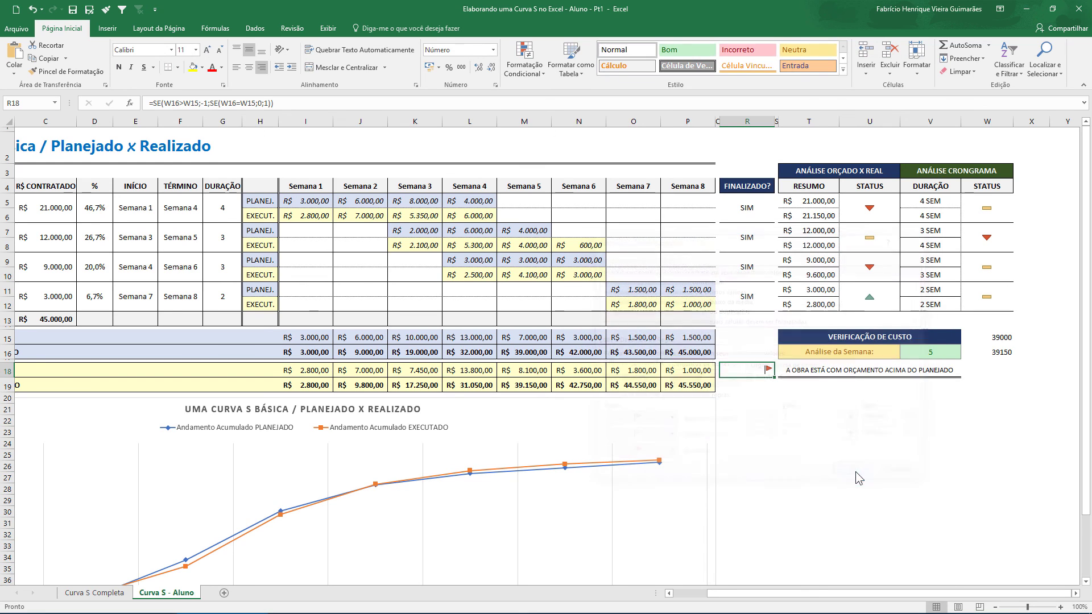
click(775, 442)
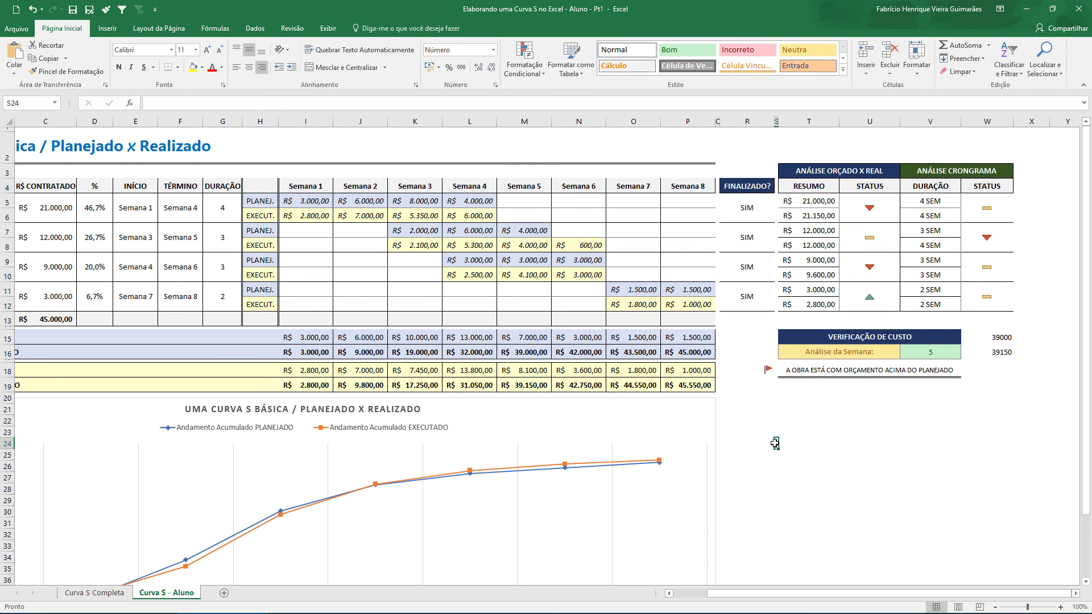
- Test the R18 flag by switching the analysis week in V16 to 3 and back to 5
click(948, 357)
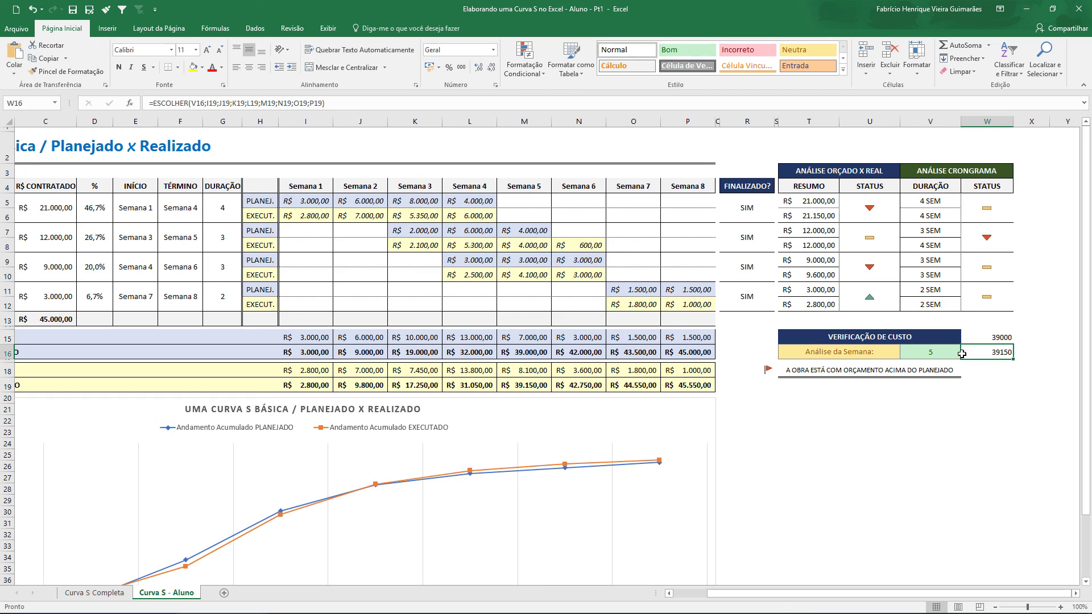
click(966, 353)
click(932, 378)
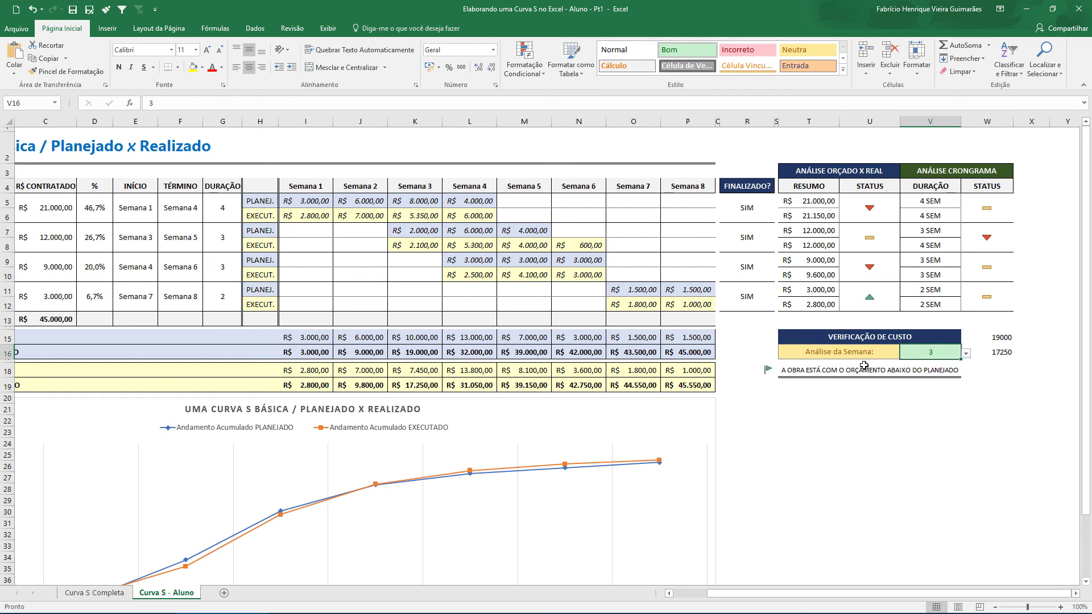
click(966, 353)
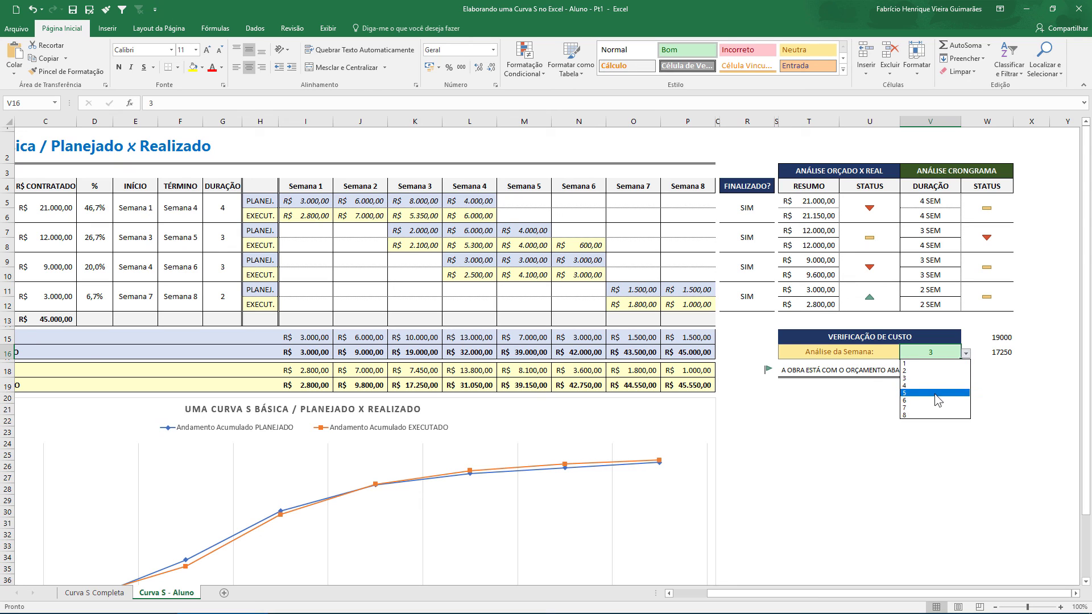
click(957, 393)
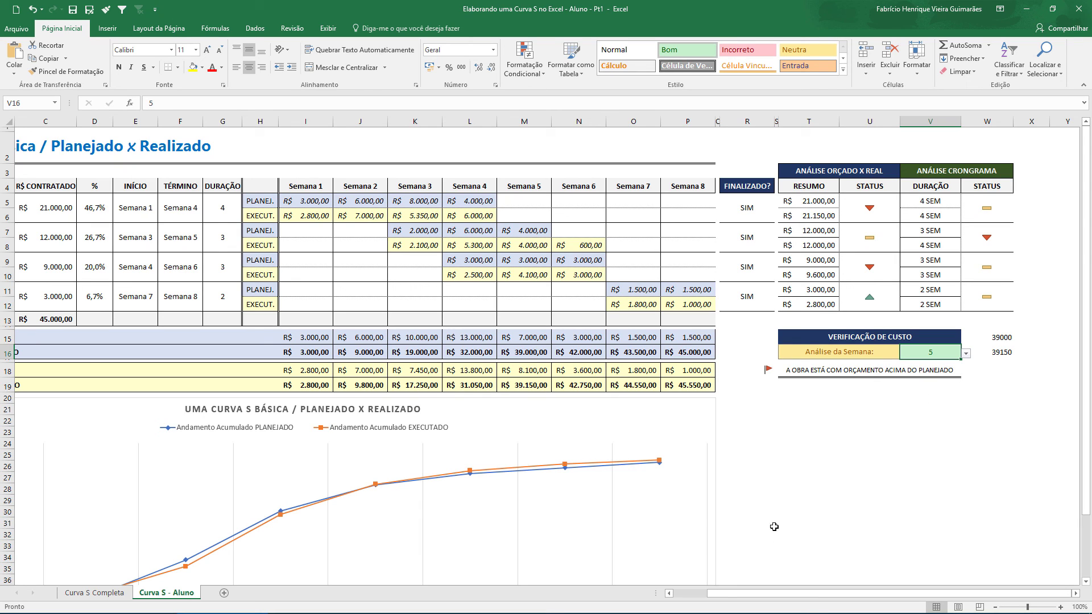
scroll(724, 513, down, 1)
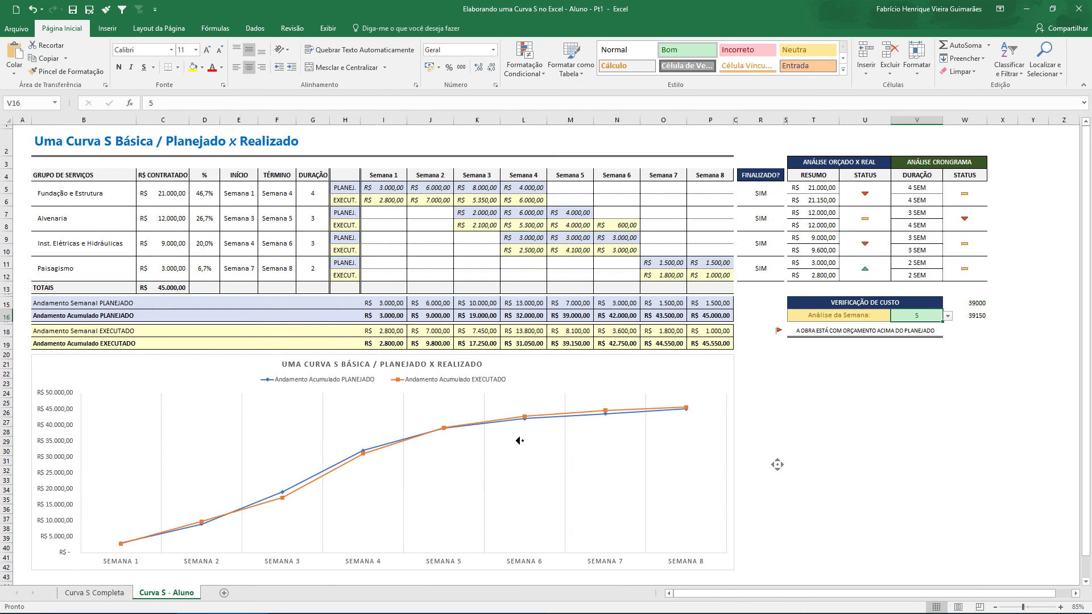